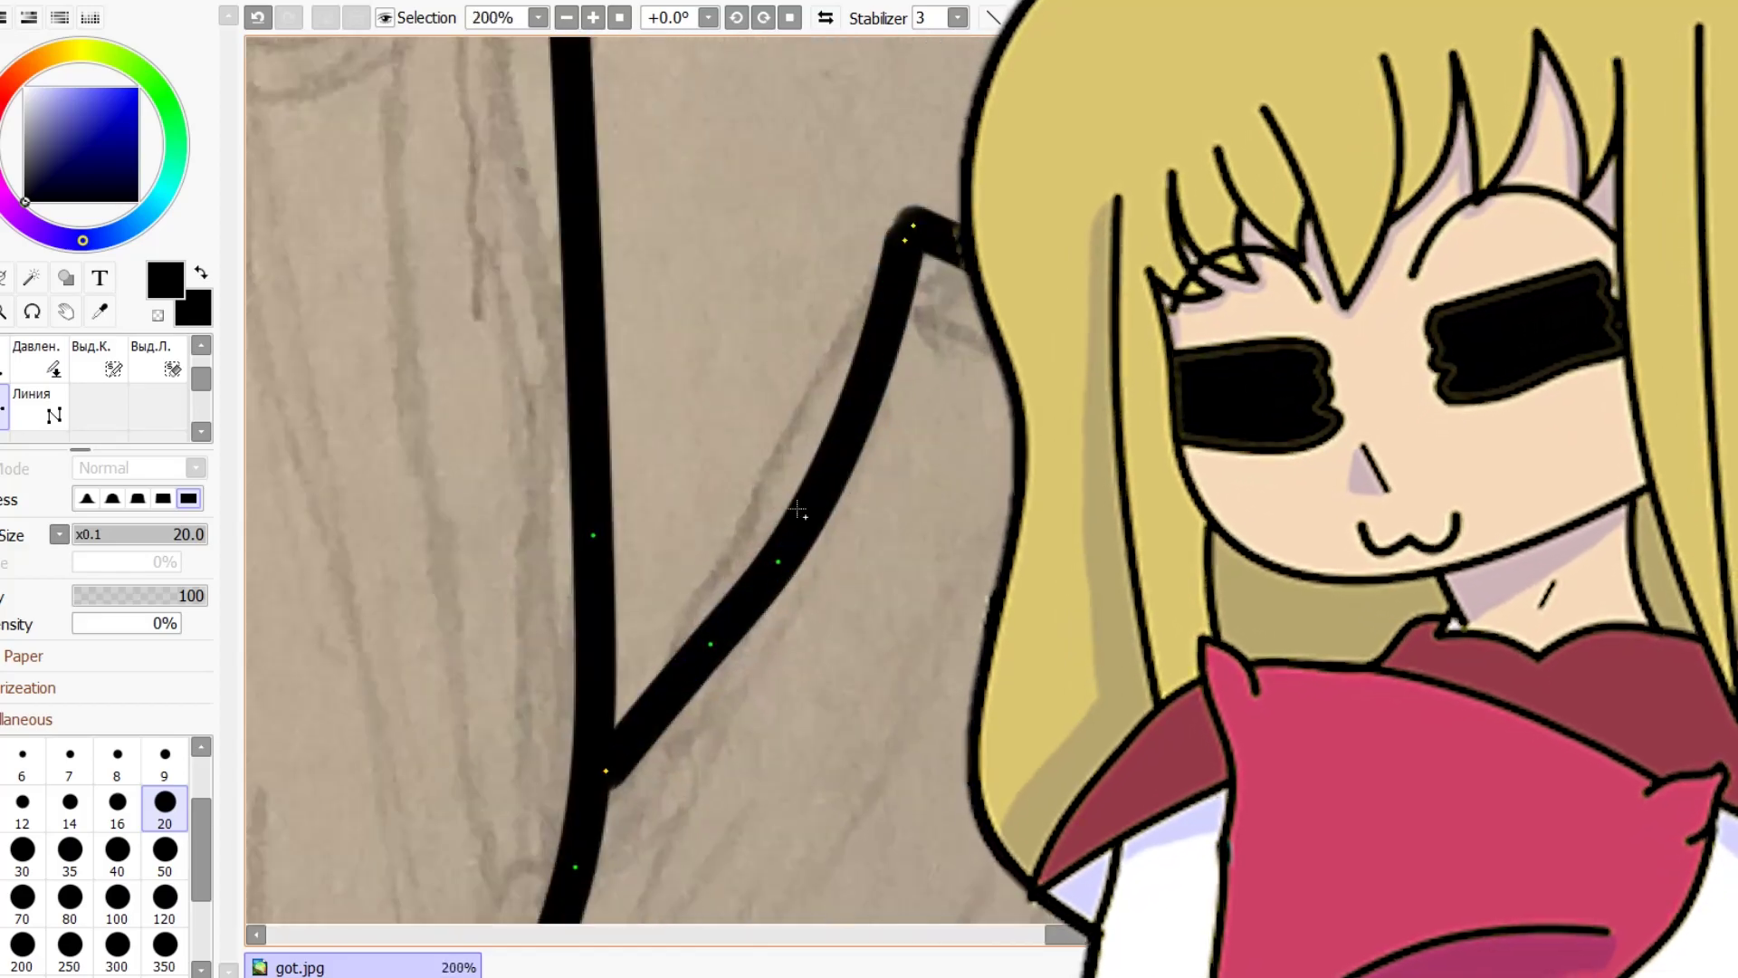
# Ink the chin curve and jawline up the face in thick black at size 14.
pyautogui.scroll(-10, 819, 498)
pyautogui.scroll(6, 680, 321)
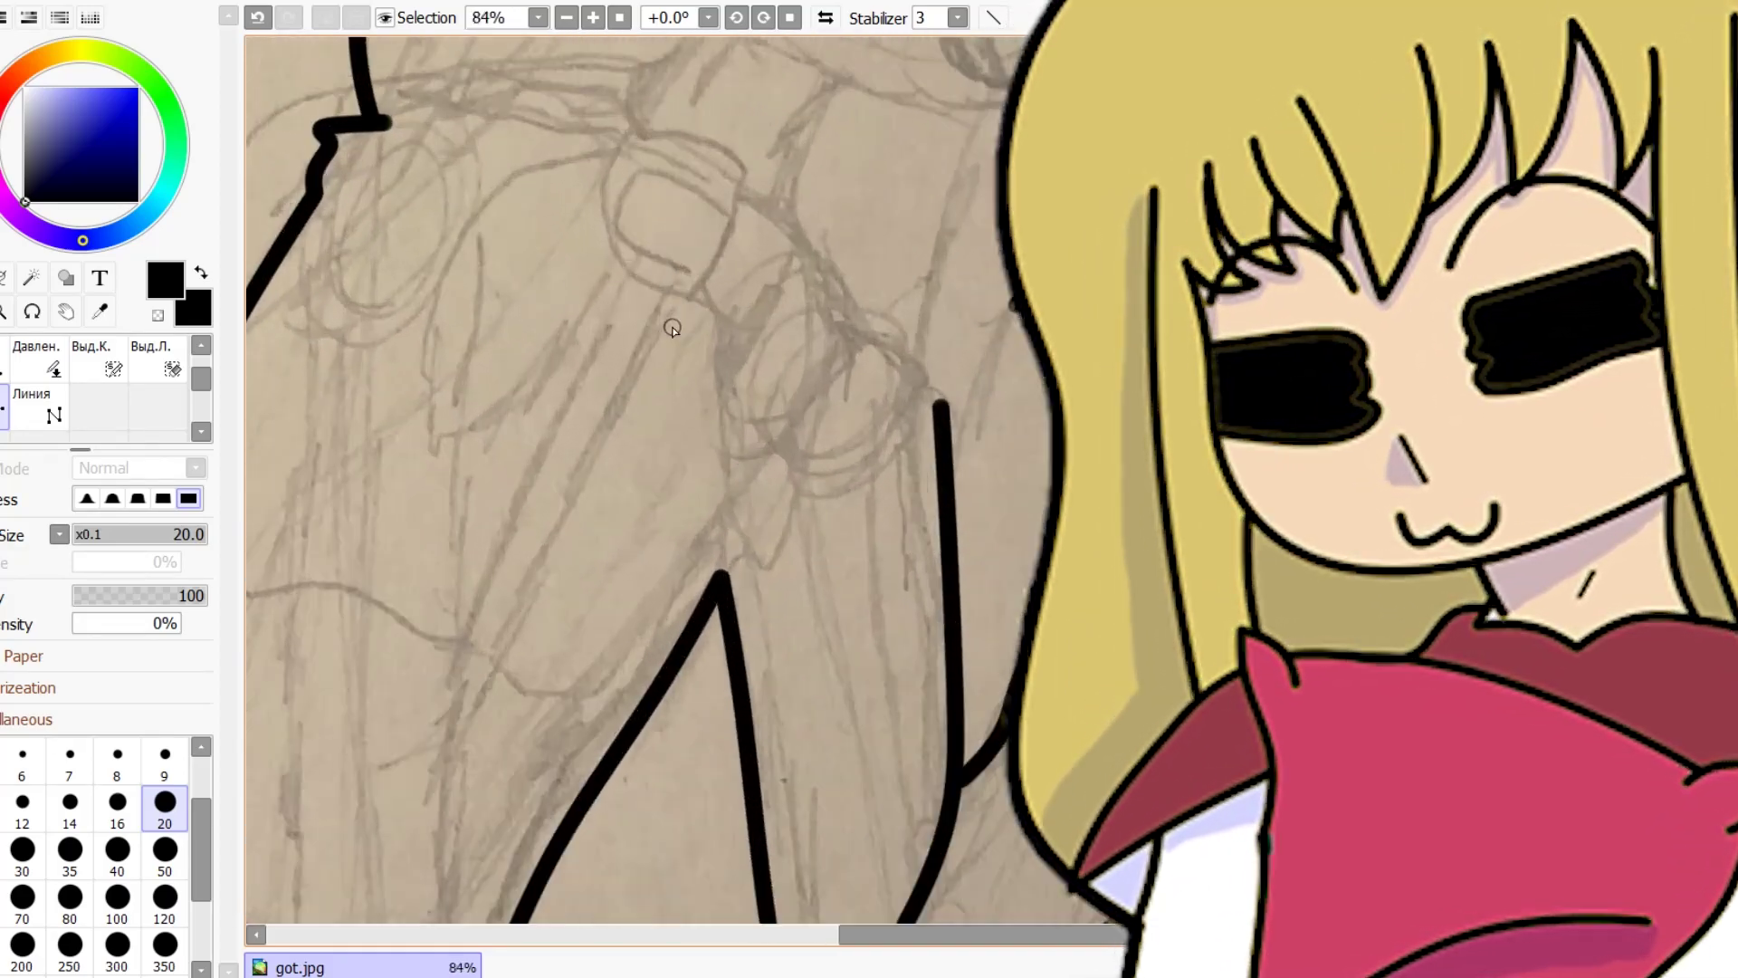
pyautogui.scroll(-5, 793, 285)
pyautogui.scroll(5, 952, 280)
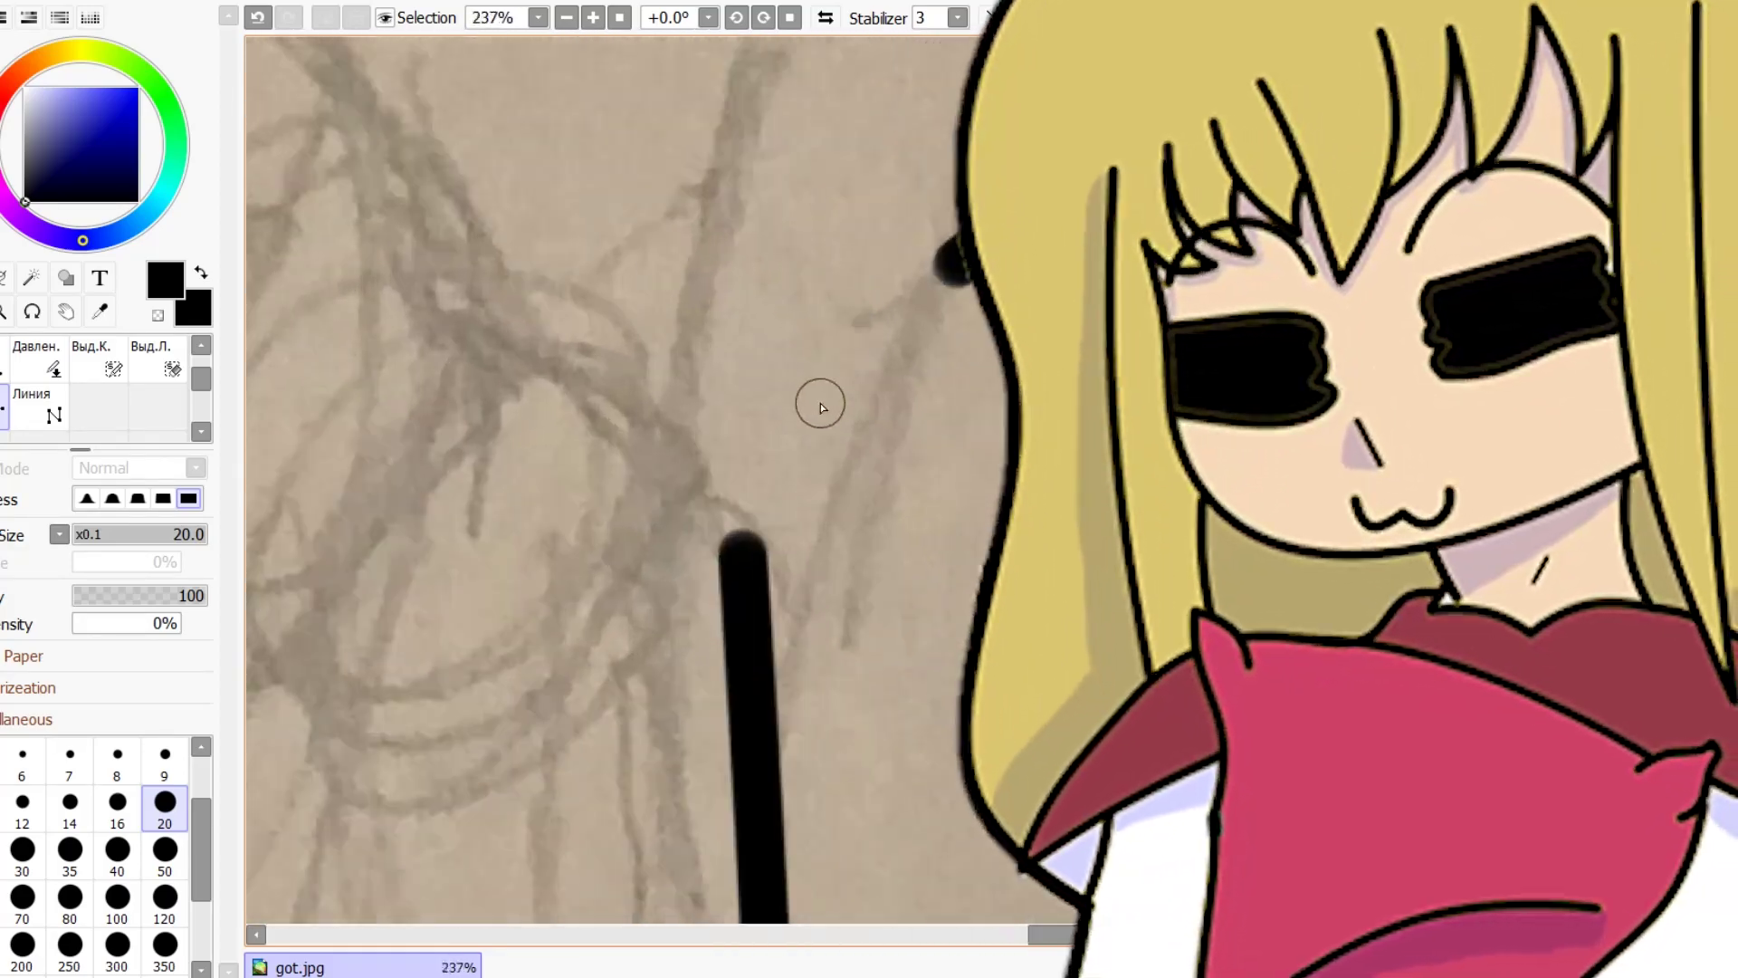
pyautogui.scroll(-5, 756, 583)
pyautogui.scroll(4, 857, 504)
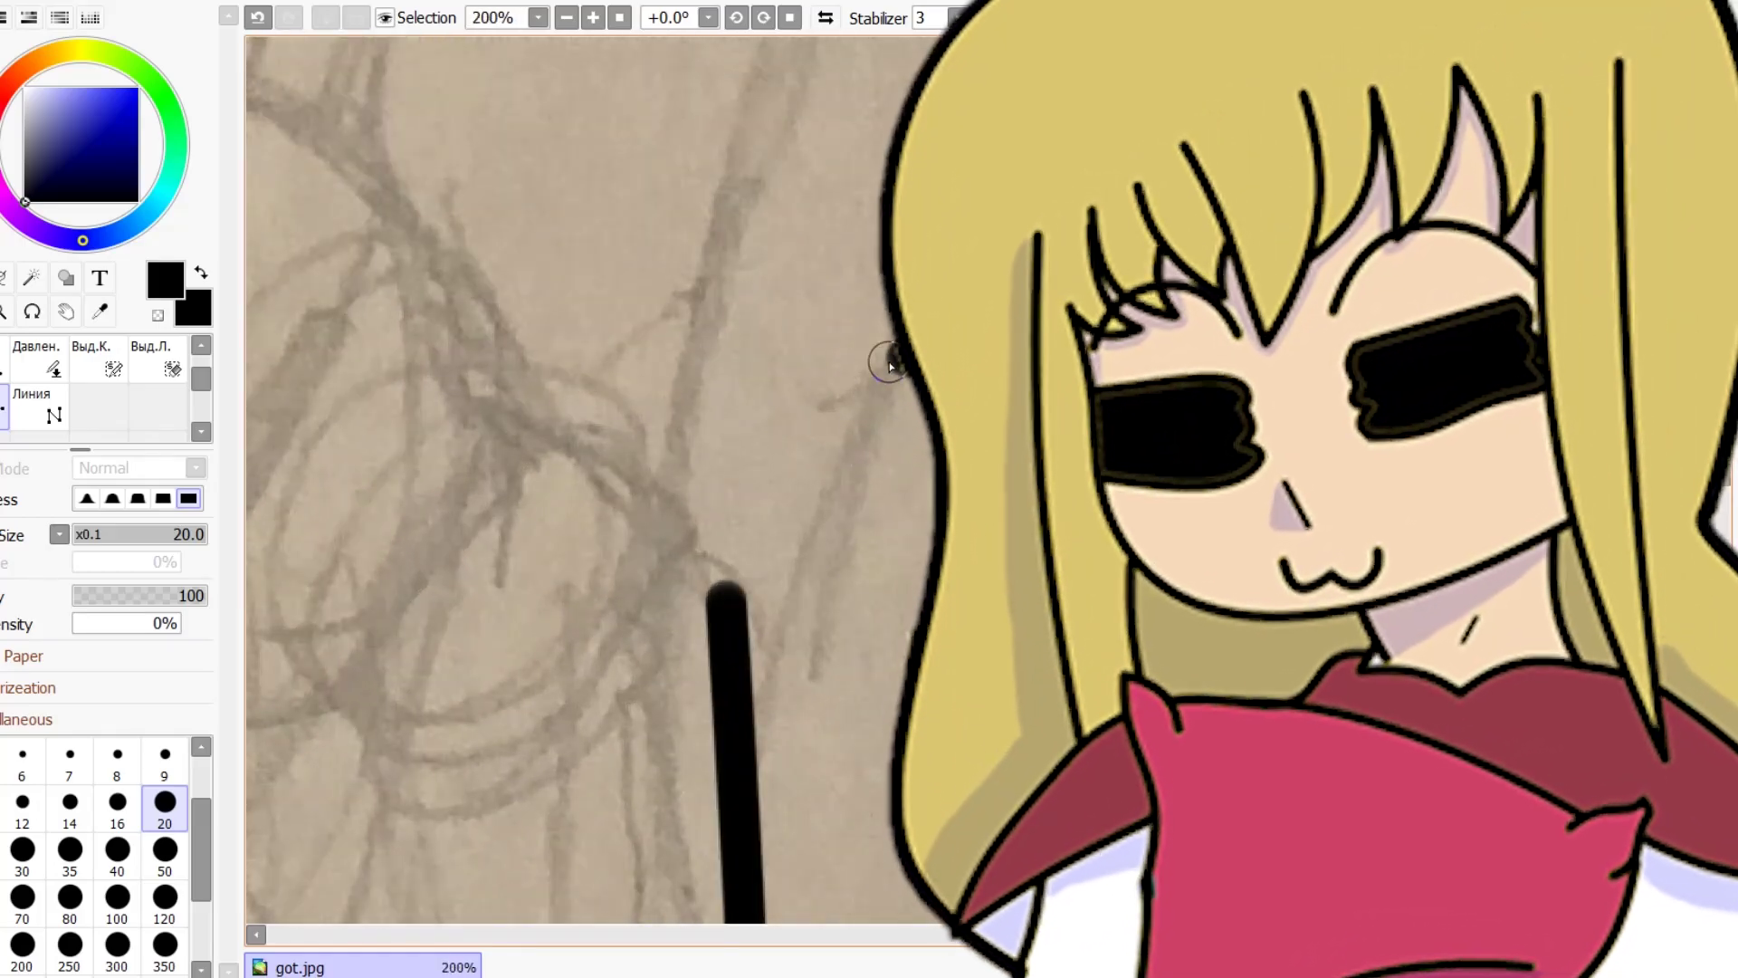
pyautogui.moveTo(887, 359)
pyautogui.mouseDown()
pyautogui.moveTo(816, 484)
pyautogui.moveTo(749, 796)
pyautogui.mouseUp()
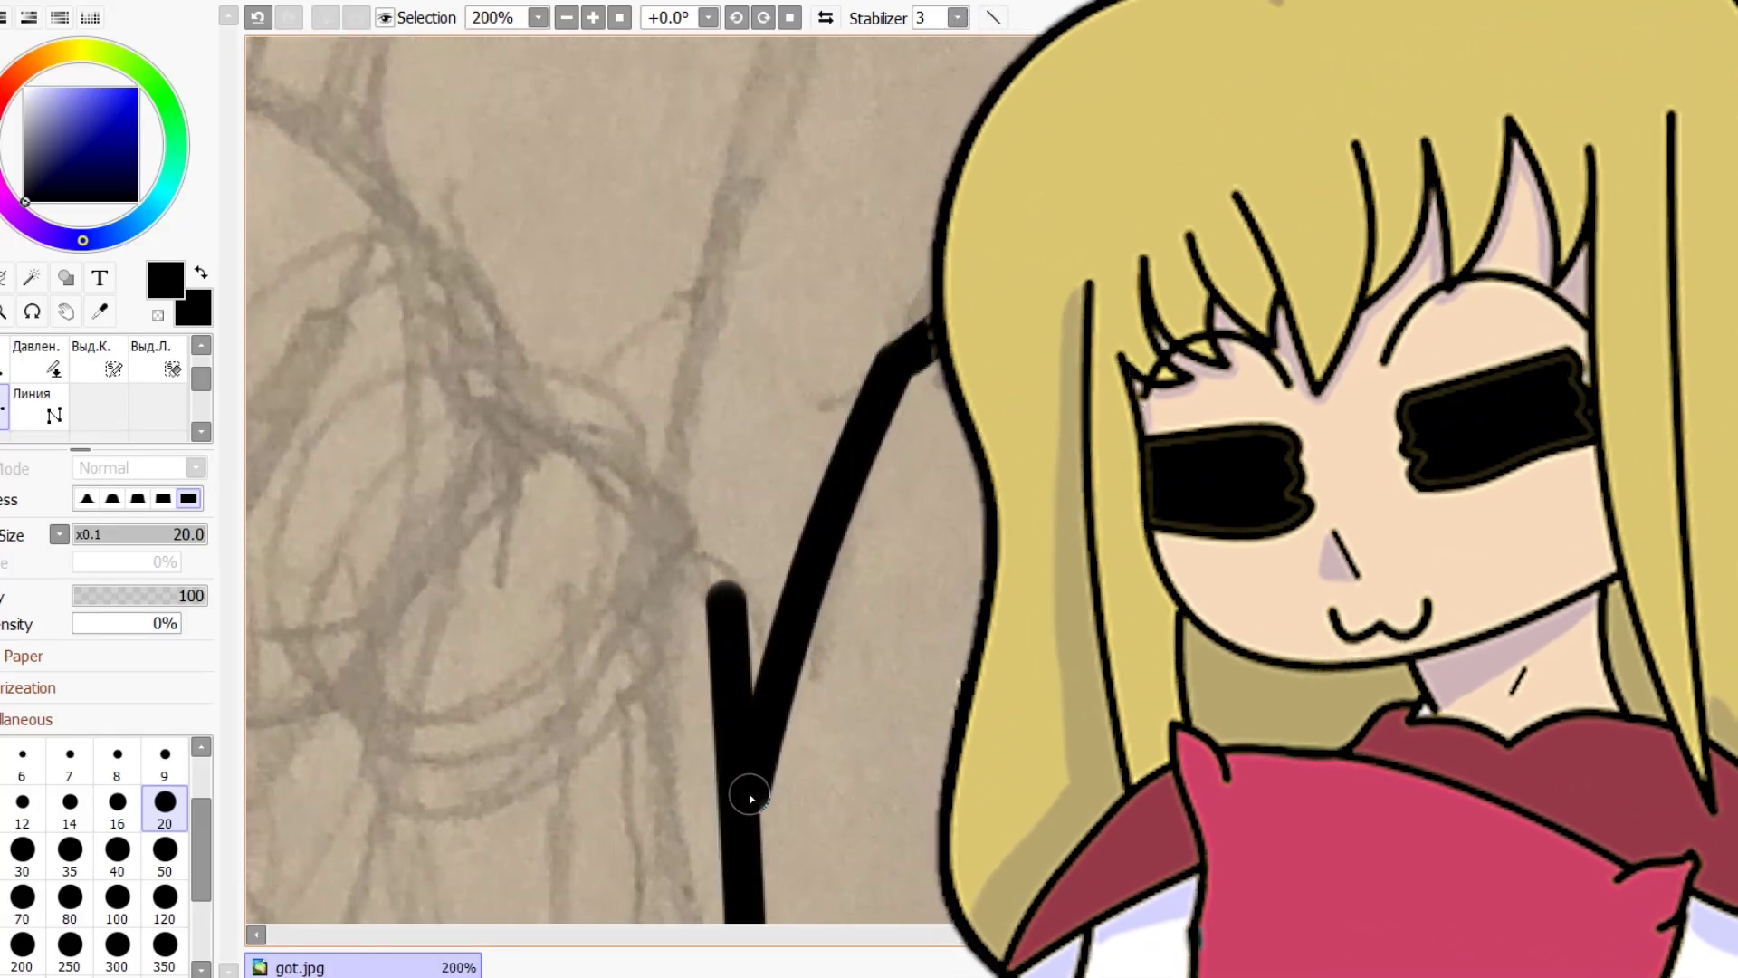
pyautogui.scroll(-3, 754, 605)
pyautogui.scroll(-5, 753, 606)
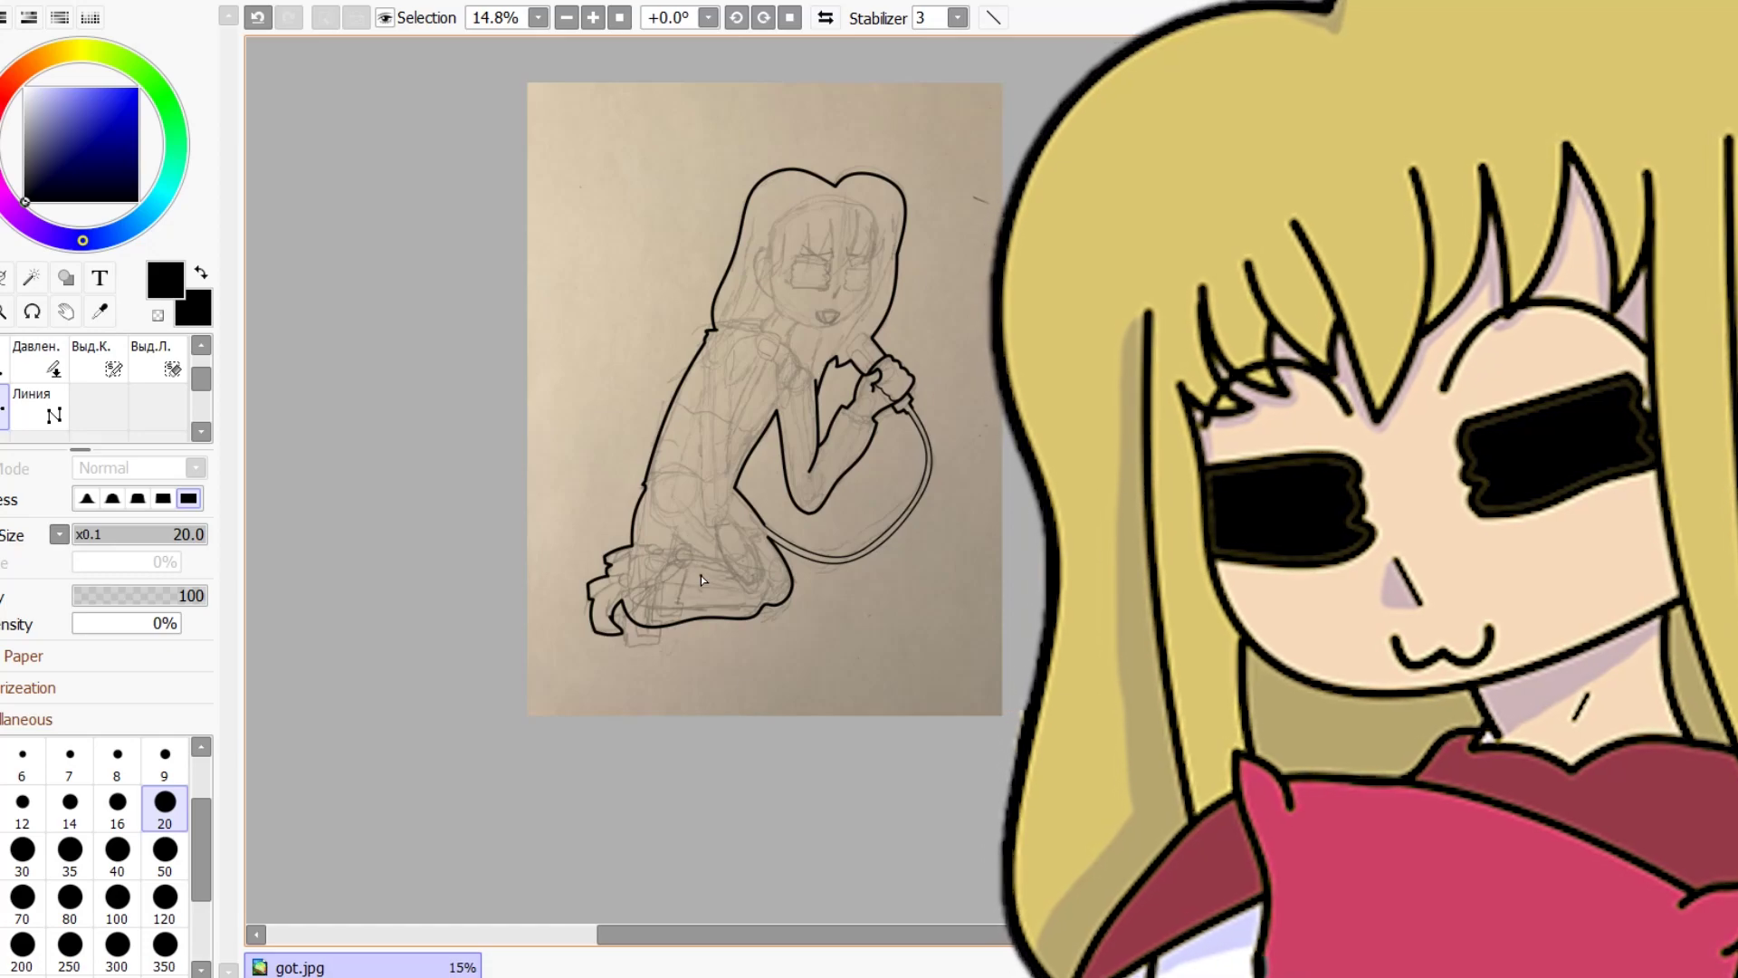
pyautogui.scroll(2, 833, 251)
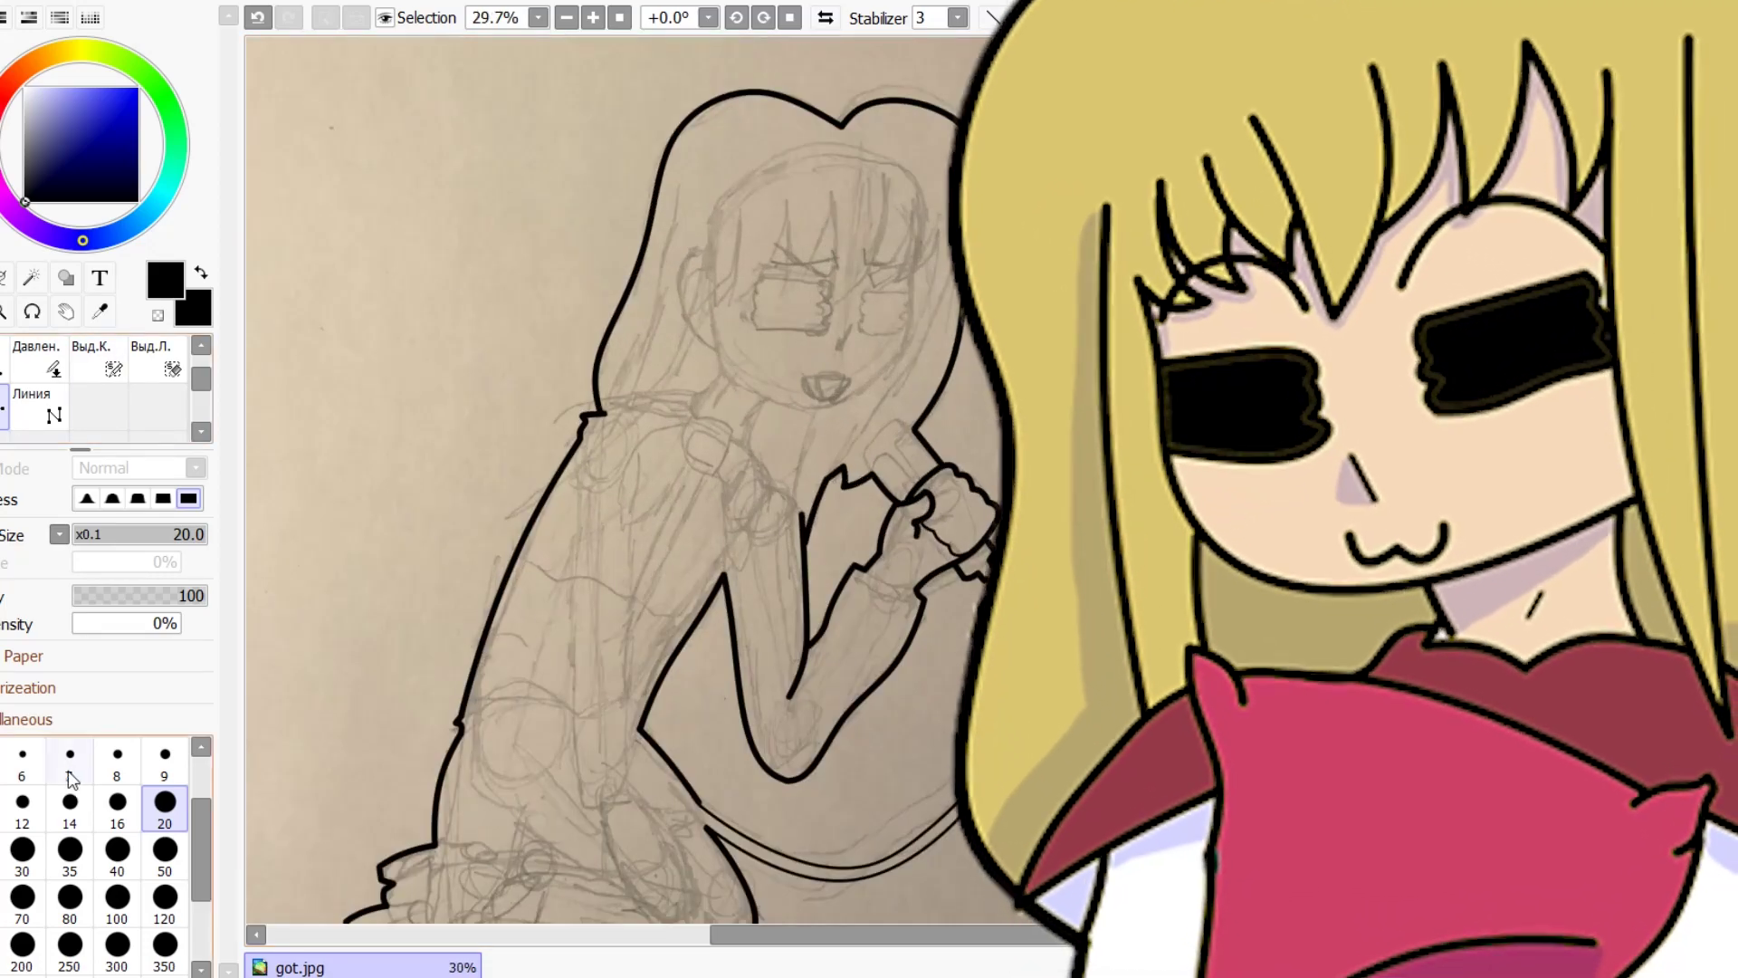
pyautogui.scroll(9, 877, 269)
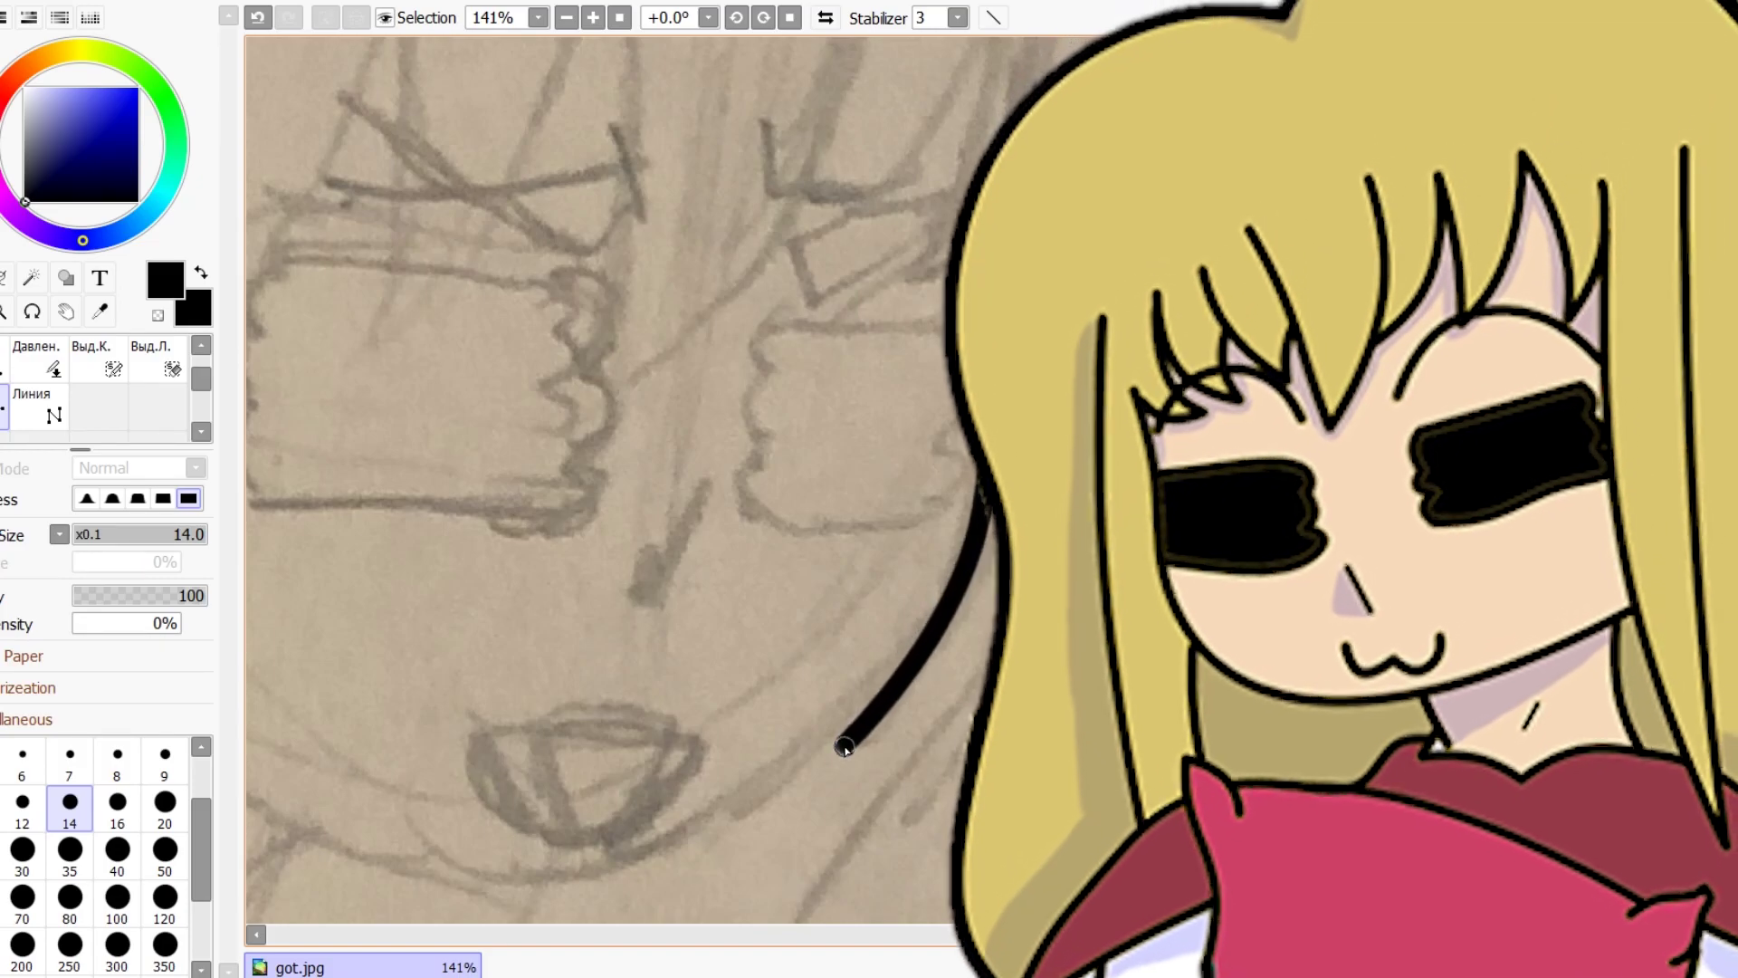
pyautogui.scroll(-3, 708, 838)
pyautogui.scroll(2, 662, 851)
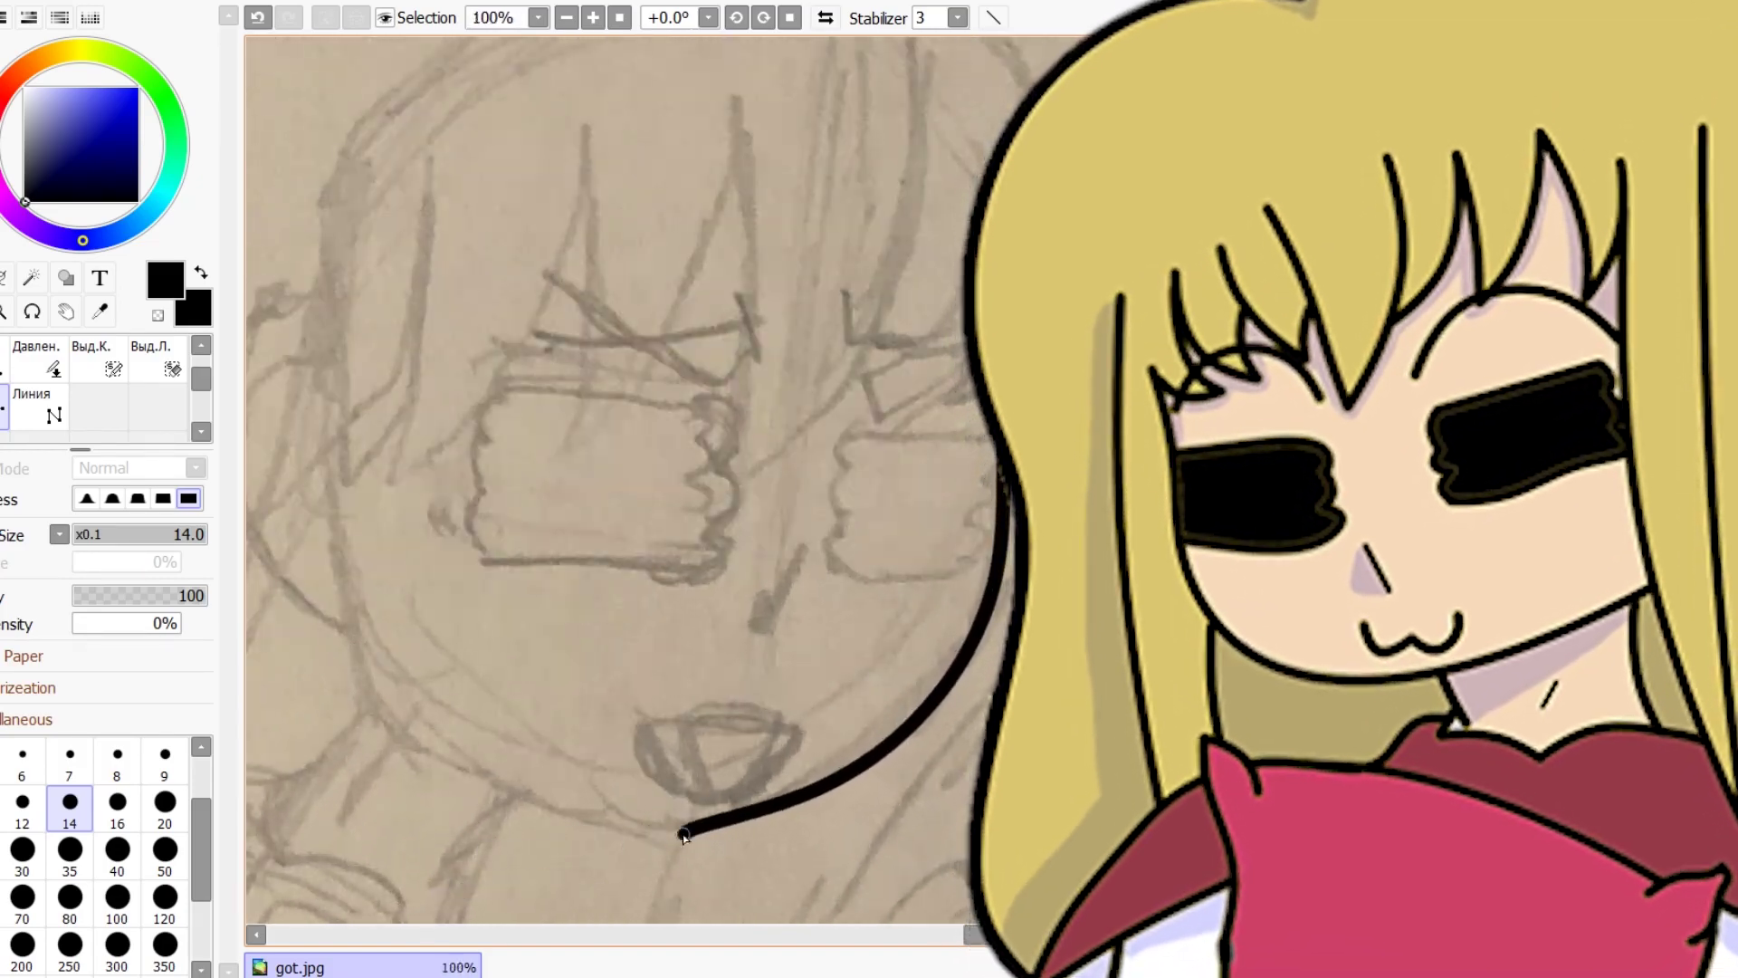
pyautogui.moveTo(687, 835)
pyautogui.mouseDown()
pyautogui.moveTo(511, 808)
pyautogui.moveTo(405, 726)
pyautogui.mouseUp()
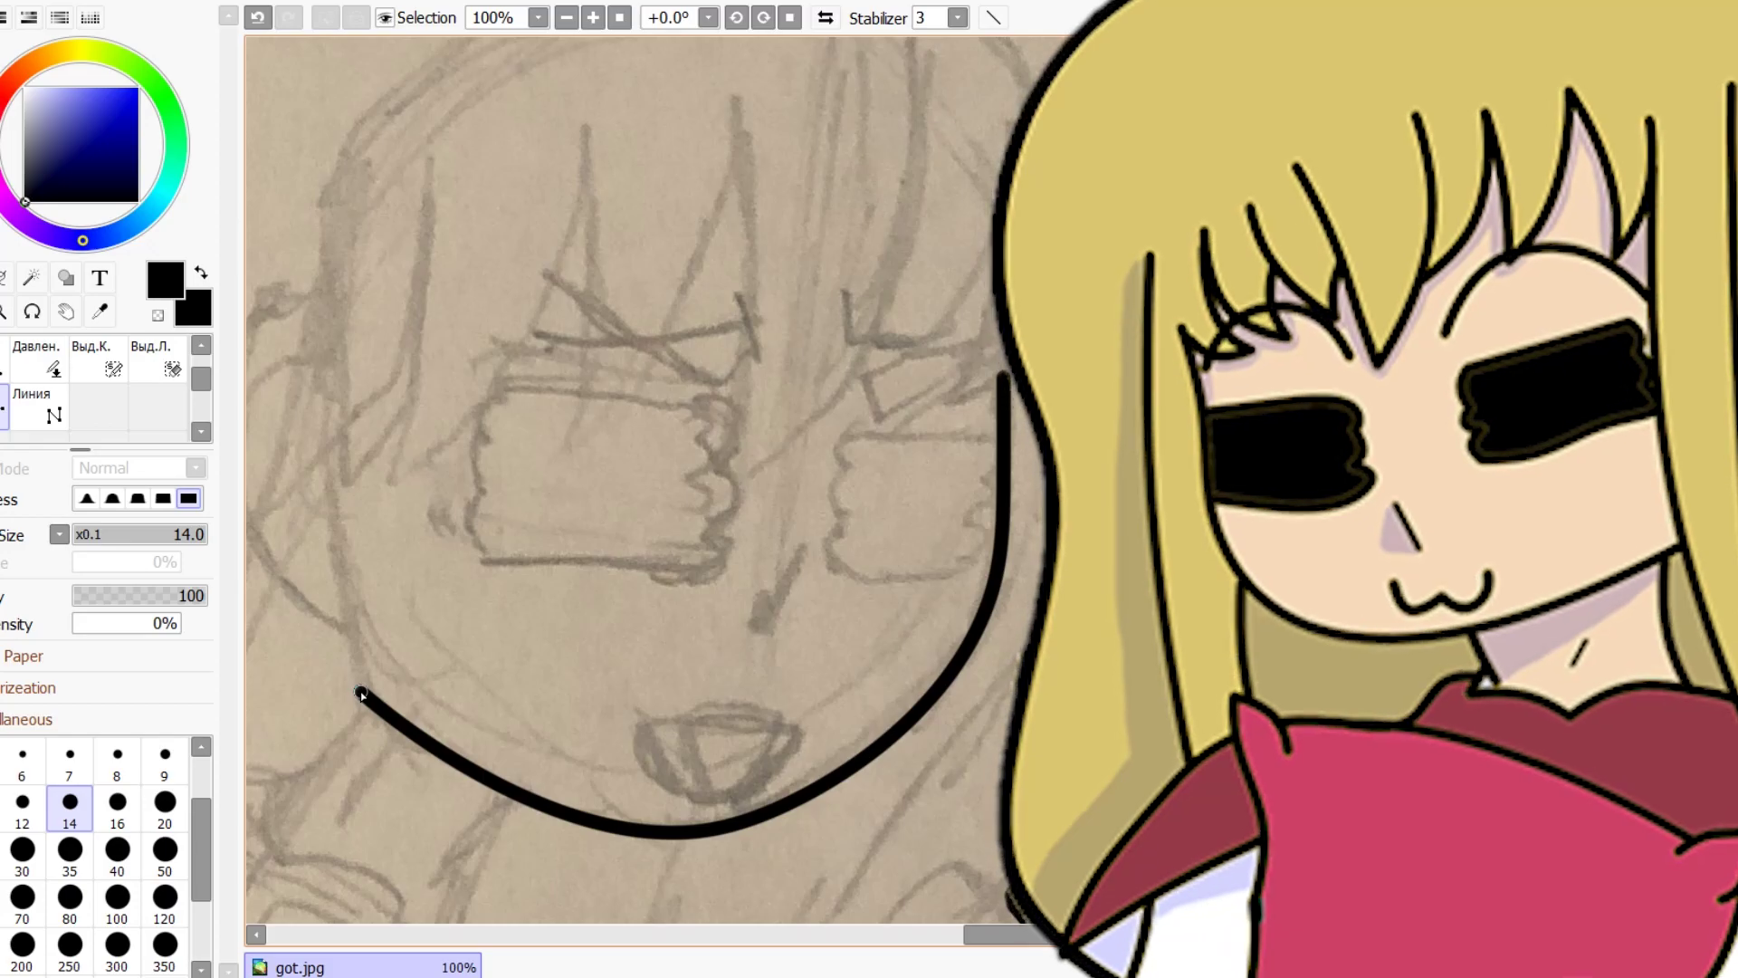
pyautogui.scroll(4, 361, 692)
pyautogui.moveTo(504, 559)
pyautogui.mouseDown()
pyautogui.moveTo(503, 675)
pyautogui.moveTo(546, 767)
pyautogui.mouseUp()
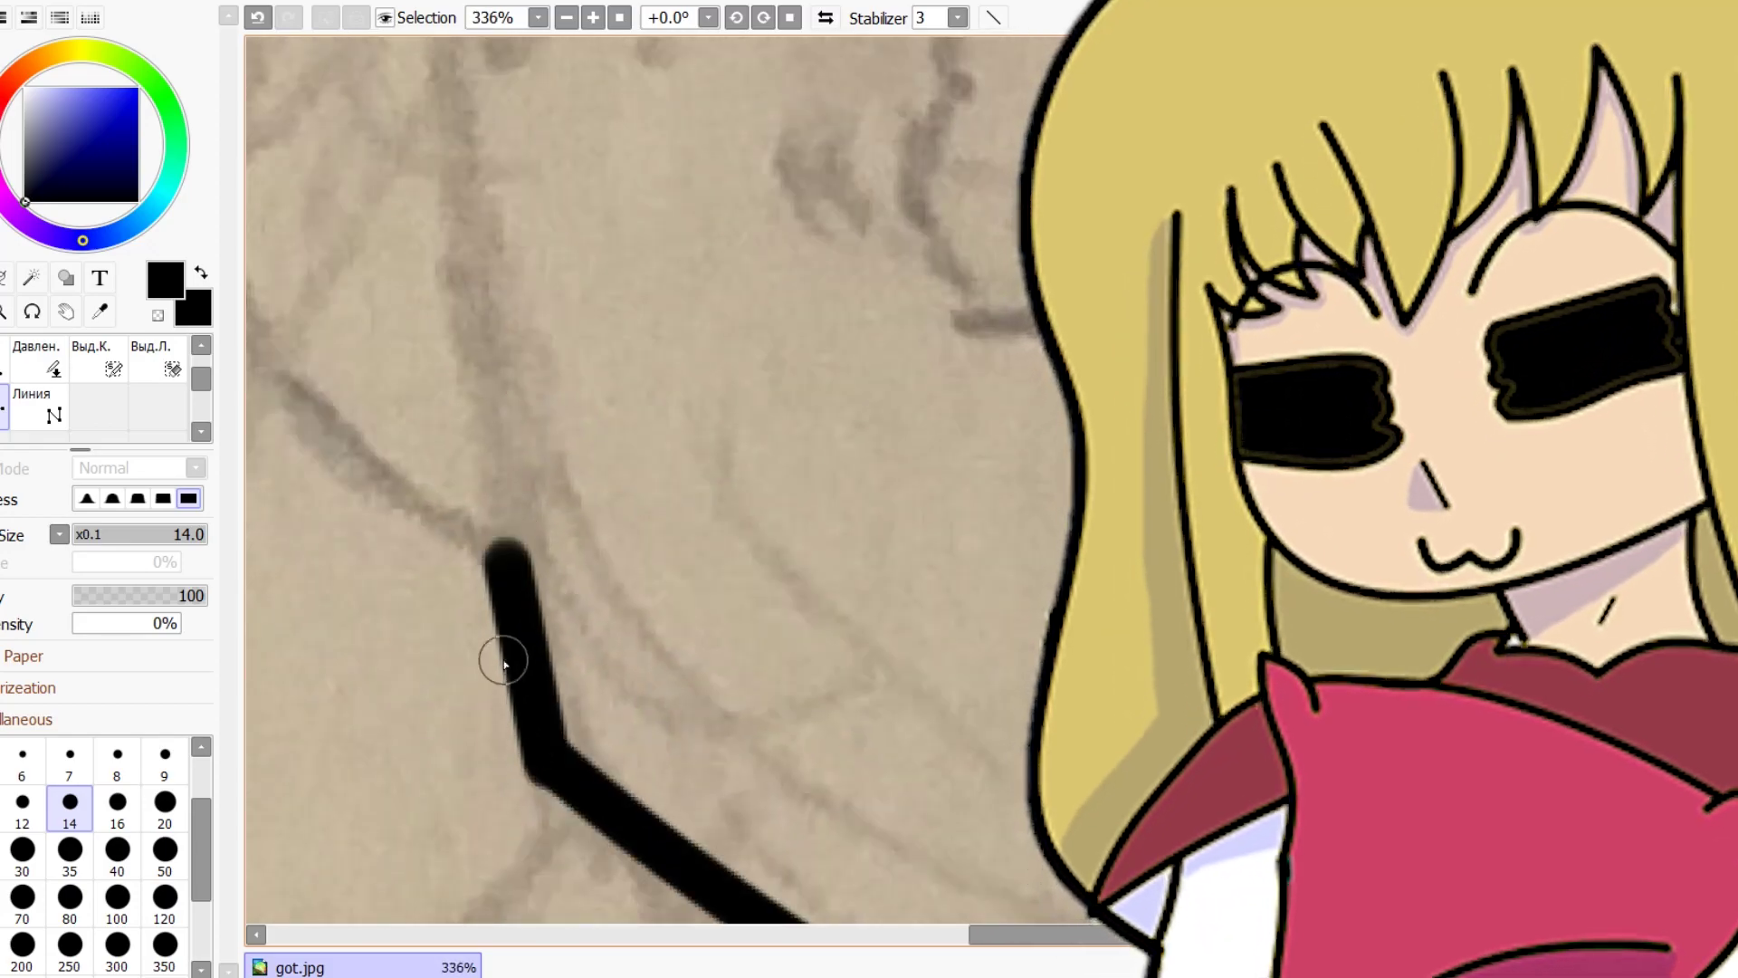
# Ink the neck lines down and to the left, then reduce the brush to size 5.
pyautogui.scroll(-5, 504, 665)
pyautogui.scroll(-1, 725, 789)
pyautogui.scroll(8, 669, 684)
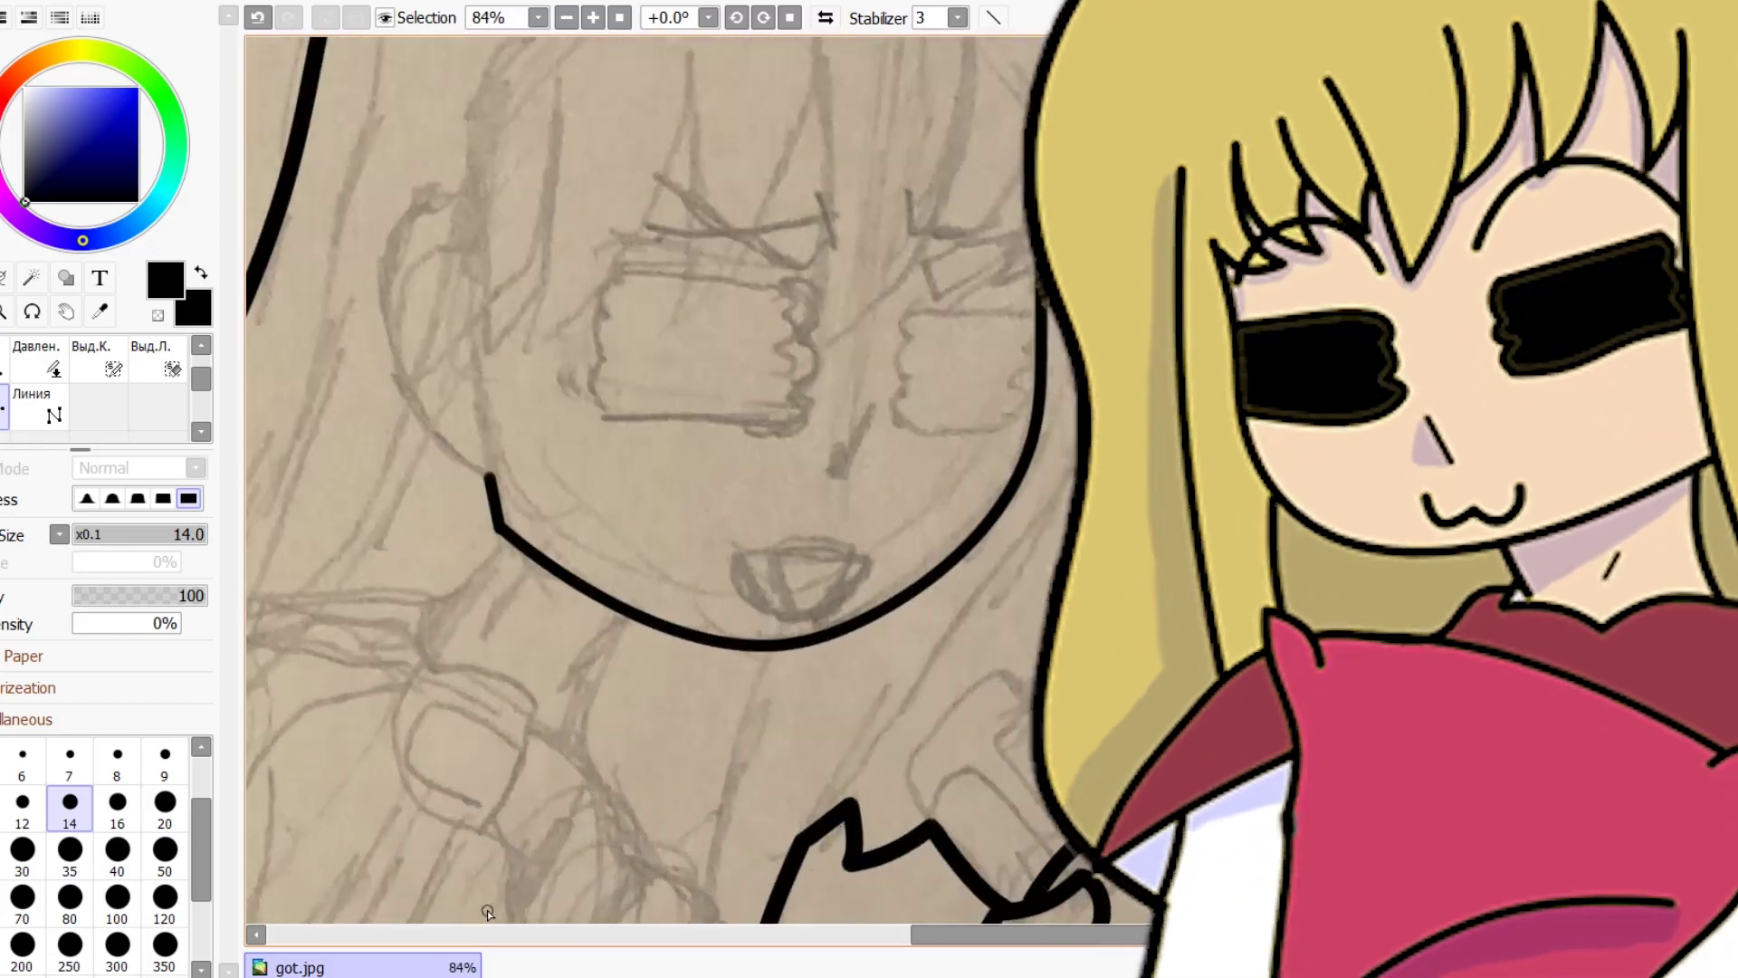
pyautogui.scroll(-2, 802, 625)
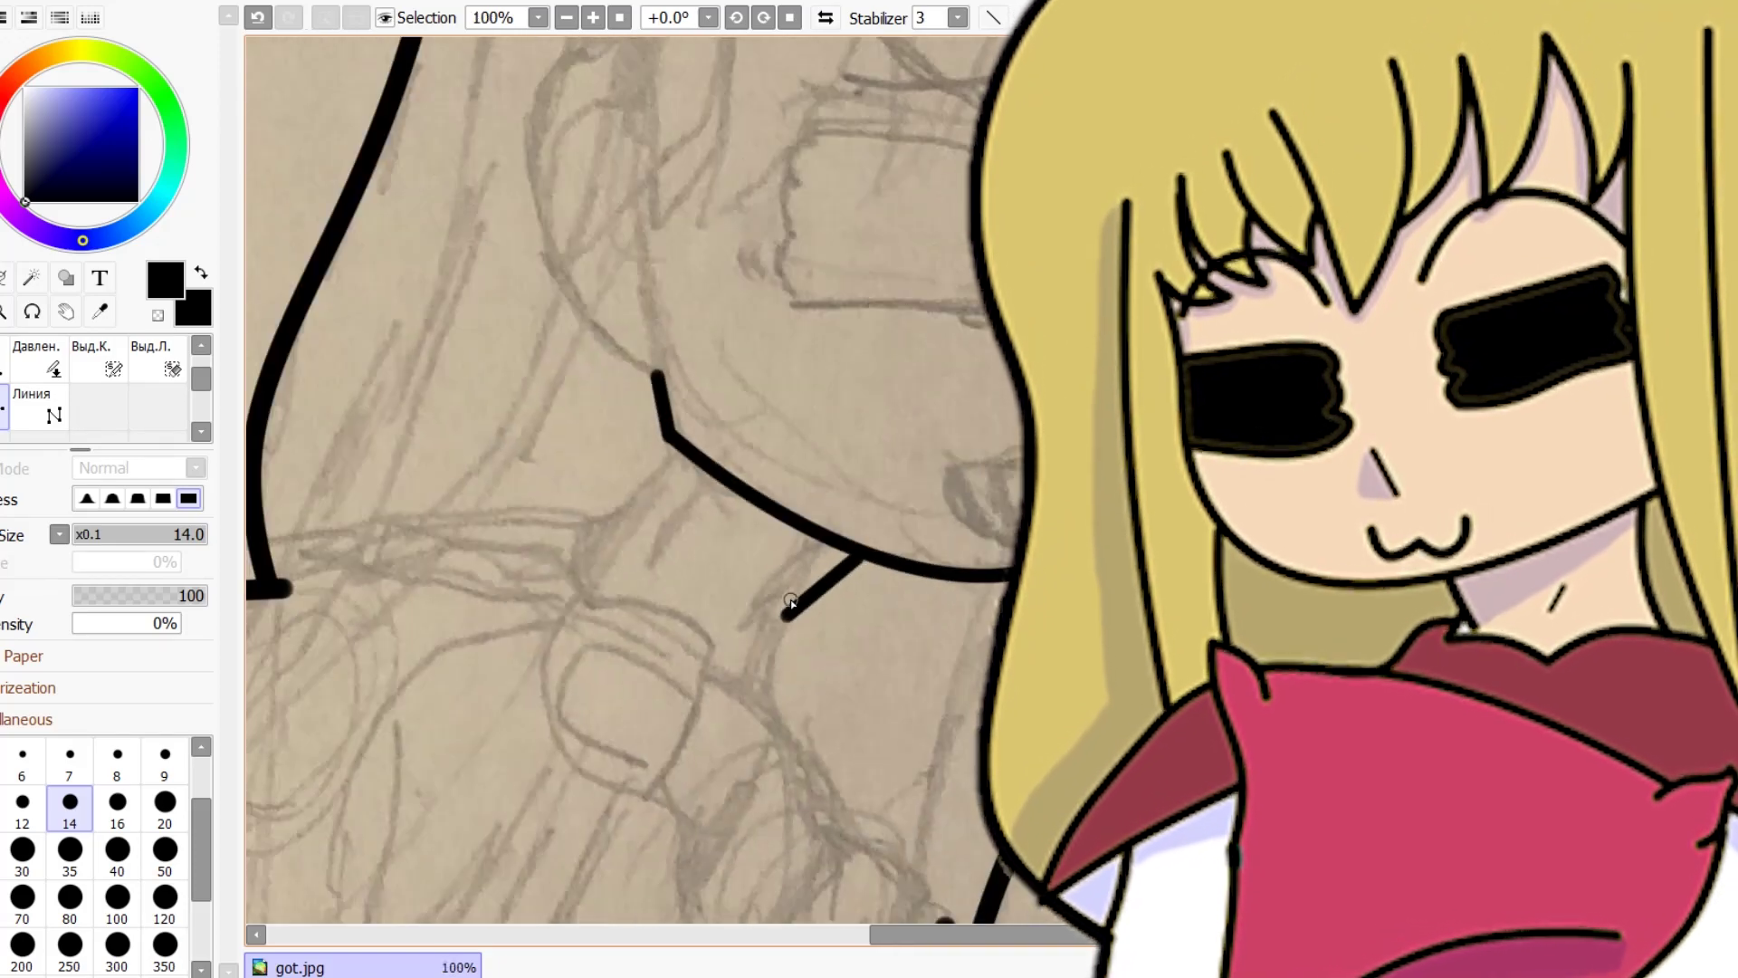
pyautogui.scroll(3, 868, 507)
pyautogui.moveTo(847, 318)
pyautogui.mouseDown()
pyautogui.moveTo(845, 632)
pyautogui.moveTo(822, 667)
pyautogui.mouseUp()
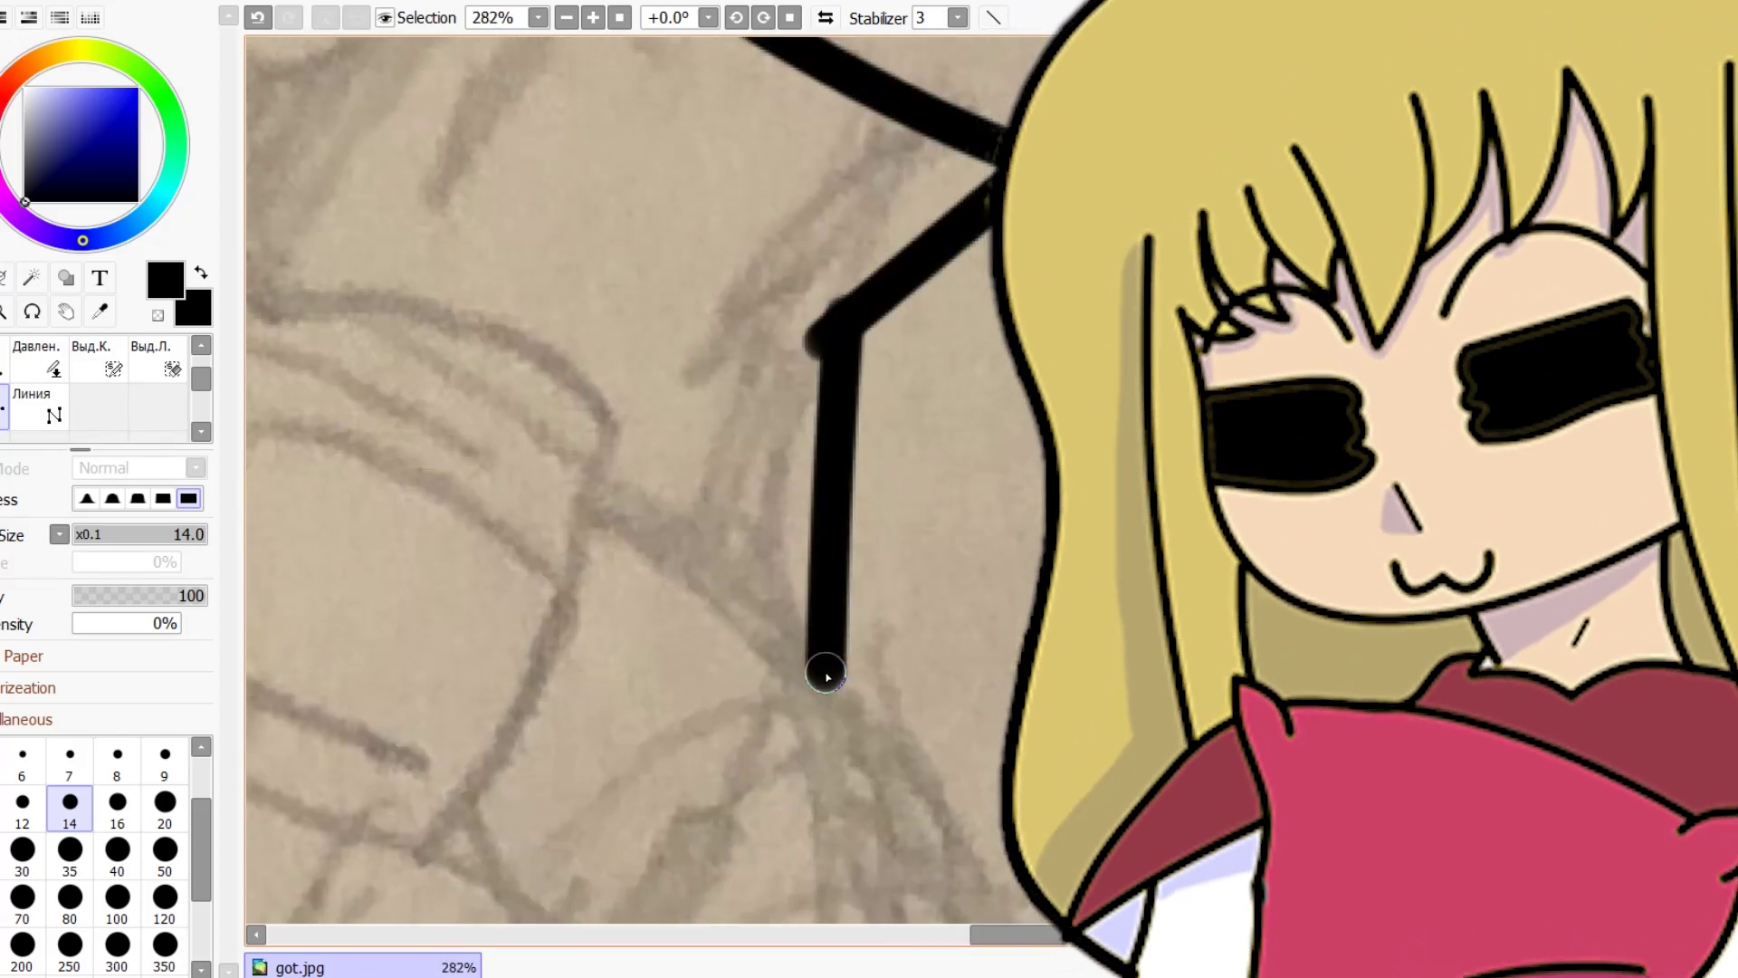
pyautogui.scroll(-4, 823, 668)
pyautogui.scroll(5, 726, 172)
pyautogui.moveTo(769, 49)
pyautogui.mouseDown()
pyautogui.moveTo(658, 286)
pyautogui.moveTo(485, 348)
pyautogui.mouseUp()
pyautogui.scroll(-7, 531, 363)
pyautogui.scroll(6, 530, 362)
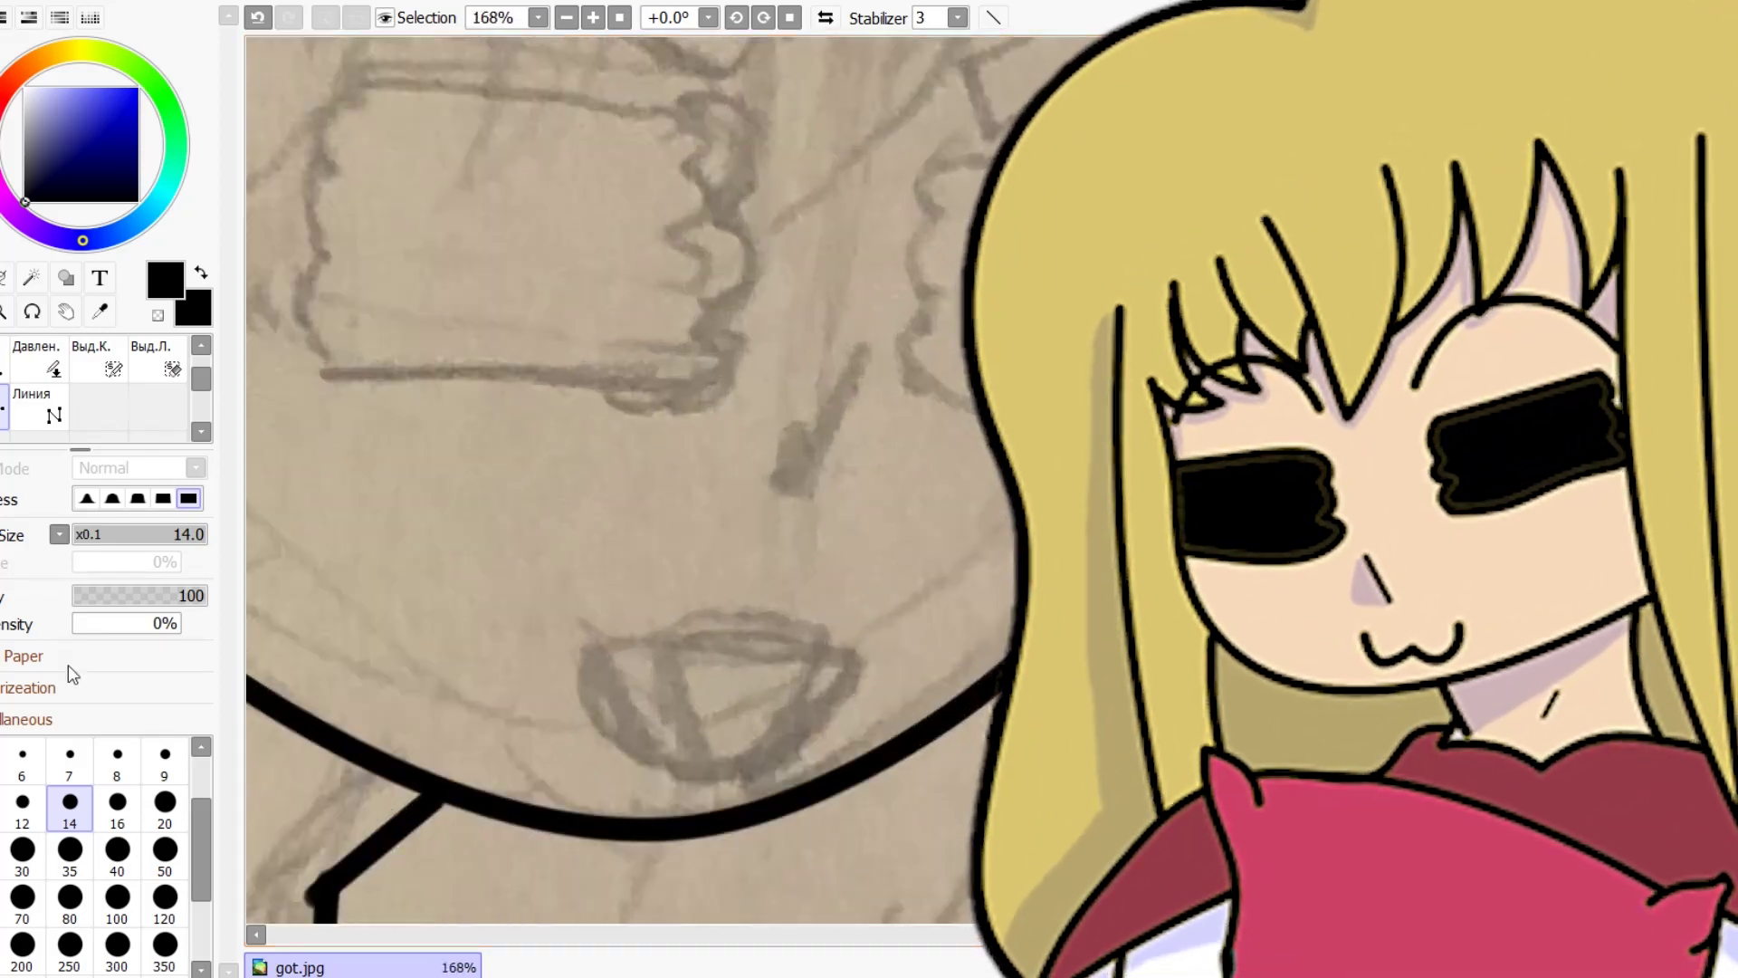
pyautogui.click(1, 763)
pyautogui.scroll(10, 675, 480)
# Ink the small nose line, then draw the upper mouth line at brush size 10.
pyautogui.moveTo(776, 684); pyautogui.dragTo(838, 531)
pyautogui.scroll(-10, 846, 507)
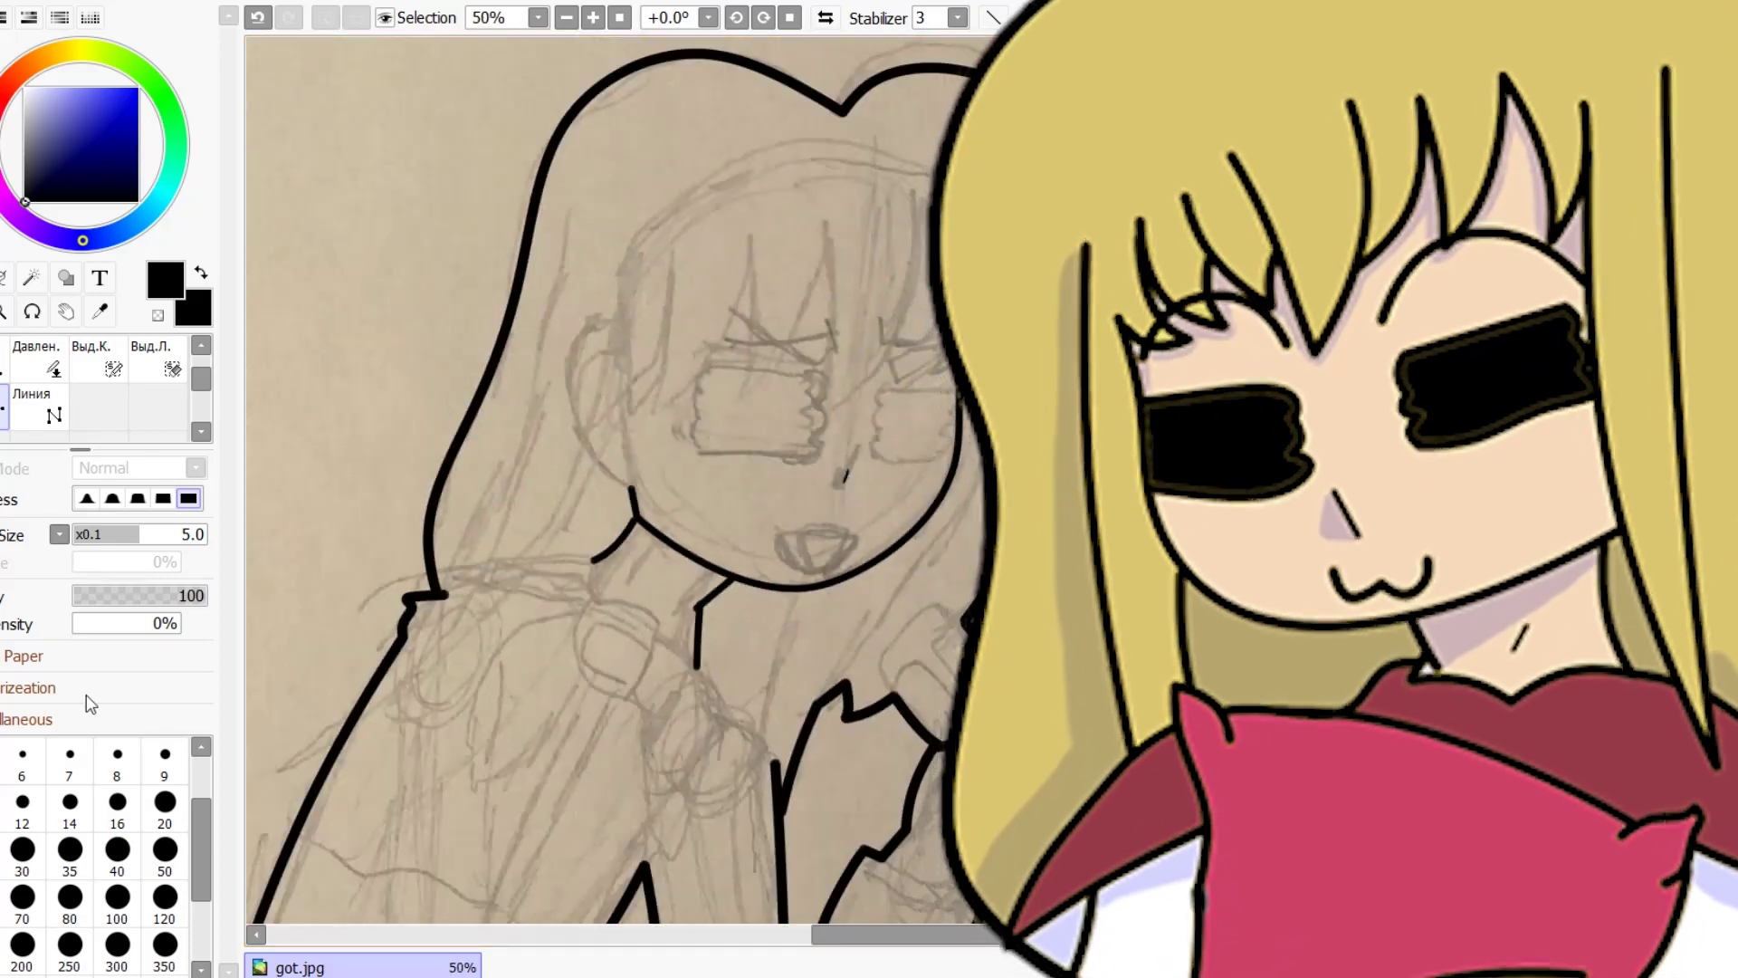
pyautogui.click(1, 825)
pyautogui.scroll(15, 815, 547)
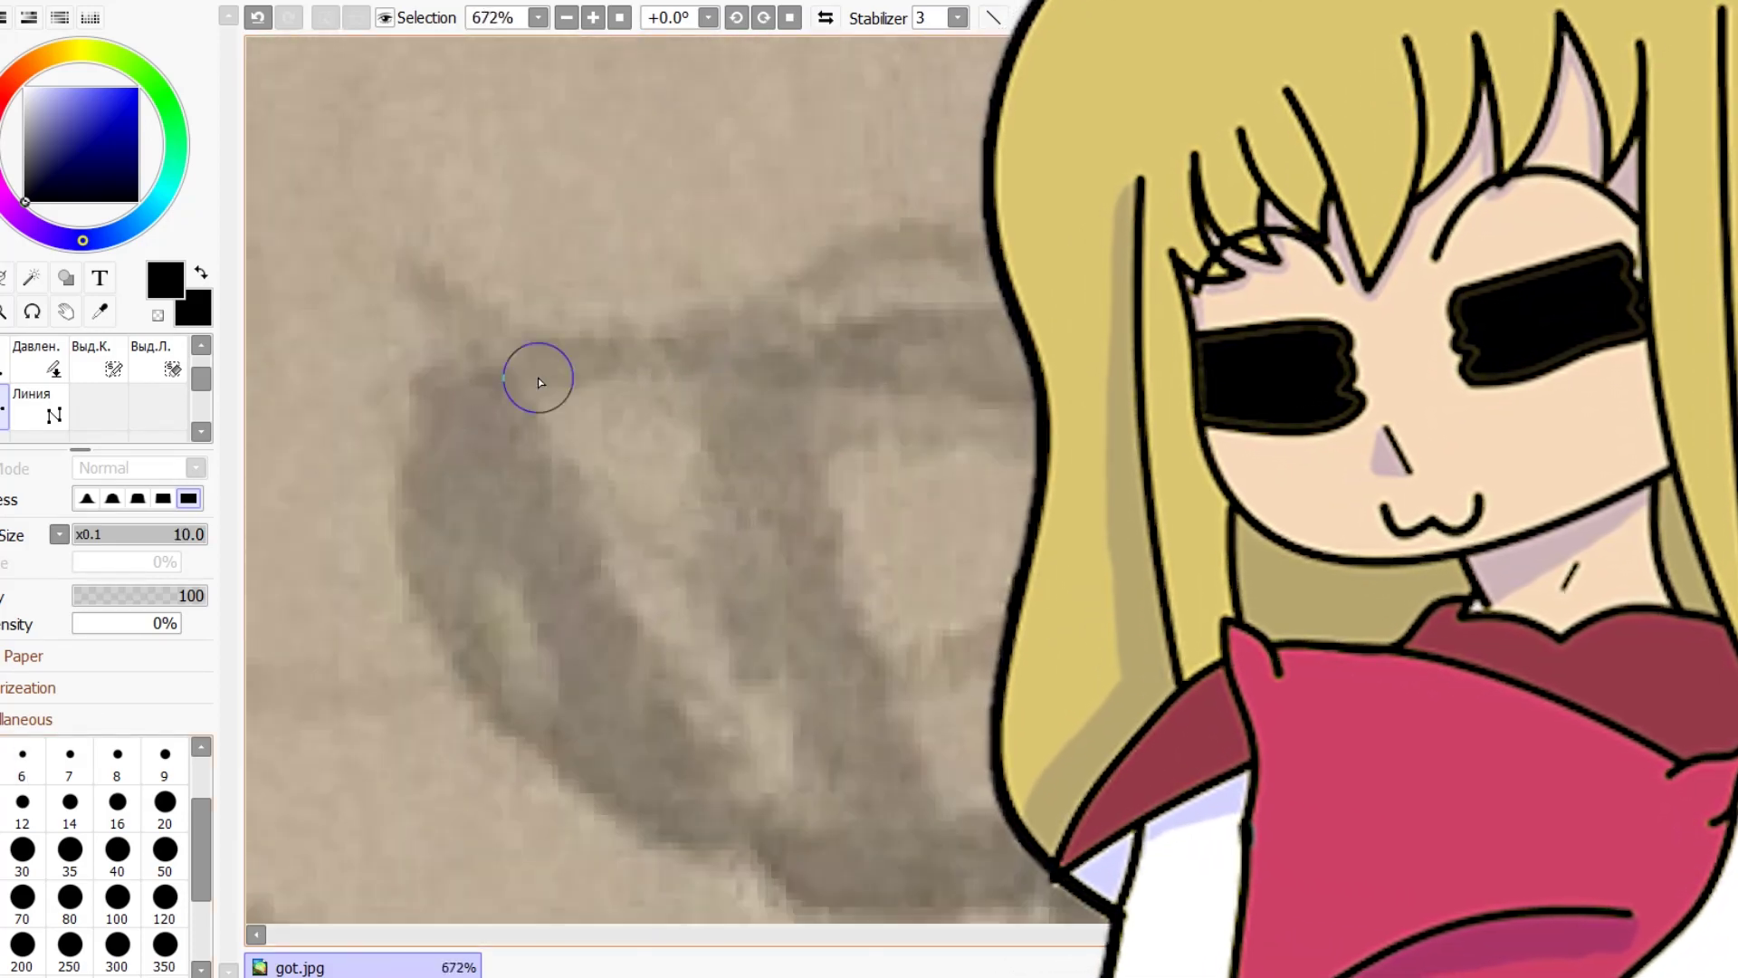
pyautogui.scroll(-1, 492, 383)
pyautogui.moveTo(492, 387); pyautogui.dragTo(779, 361)
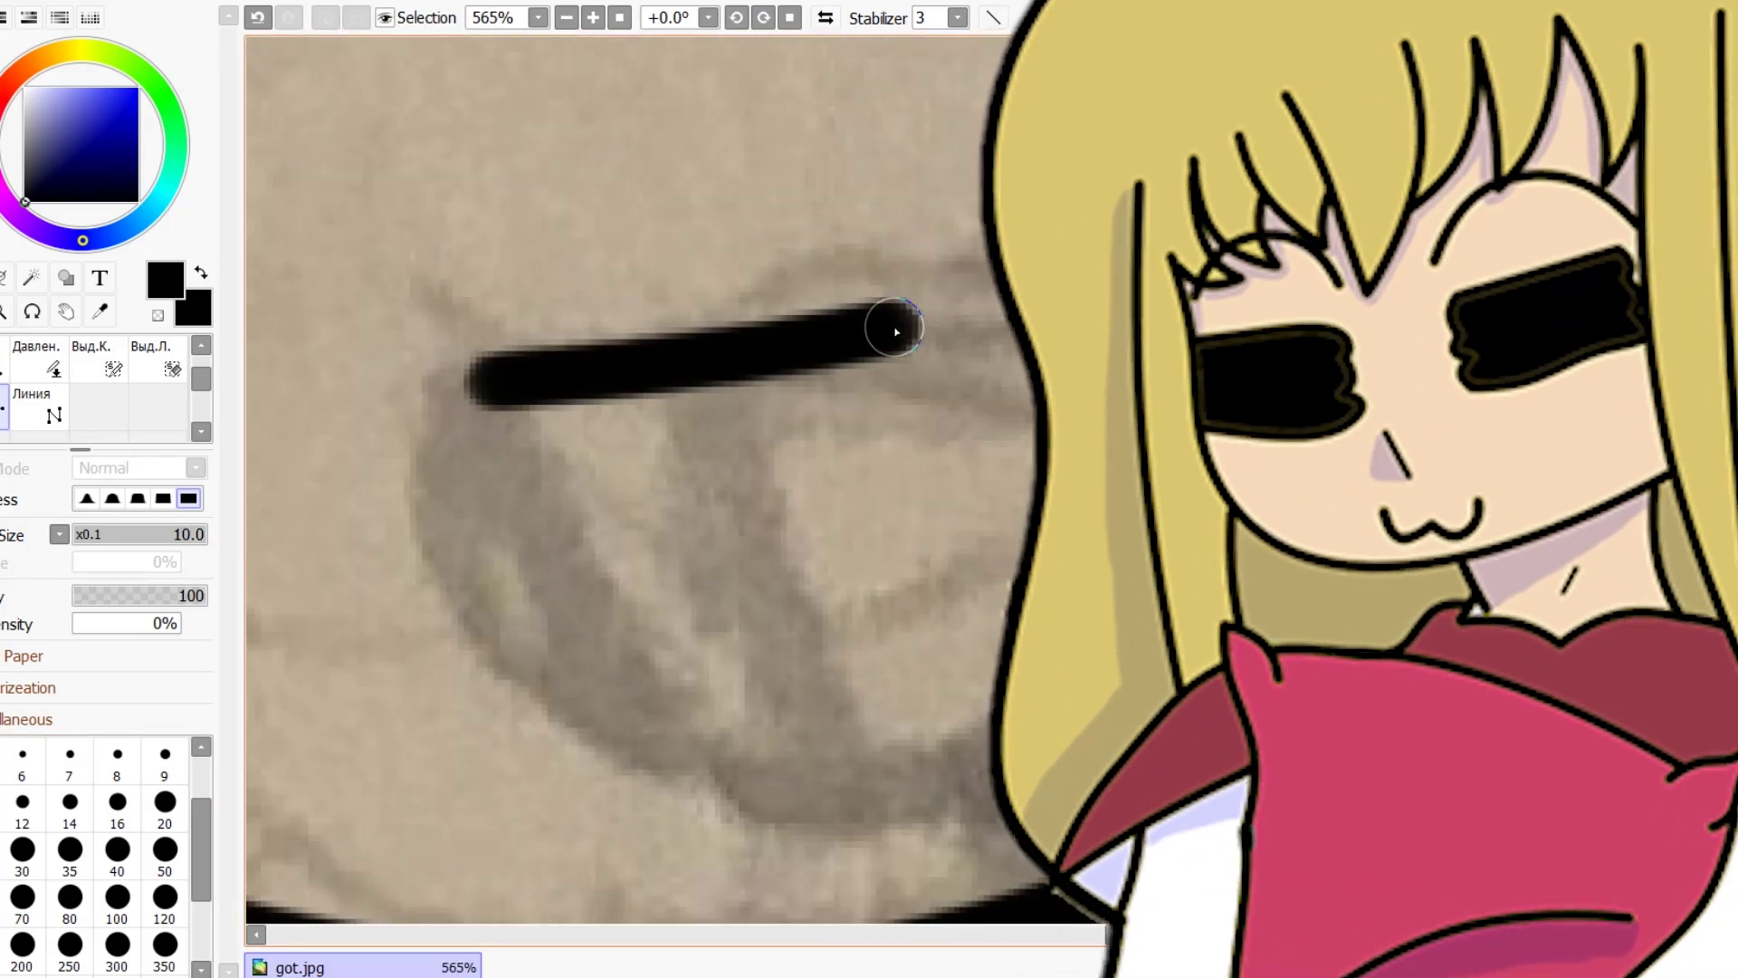
# Switch to a medium brush size and draw the lower line of the mouth.
pyautogui.press('[')
pyautogui.scroll(1, 916, 337)
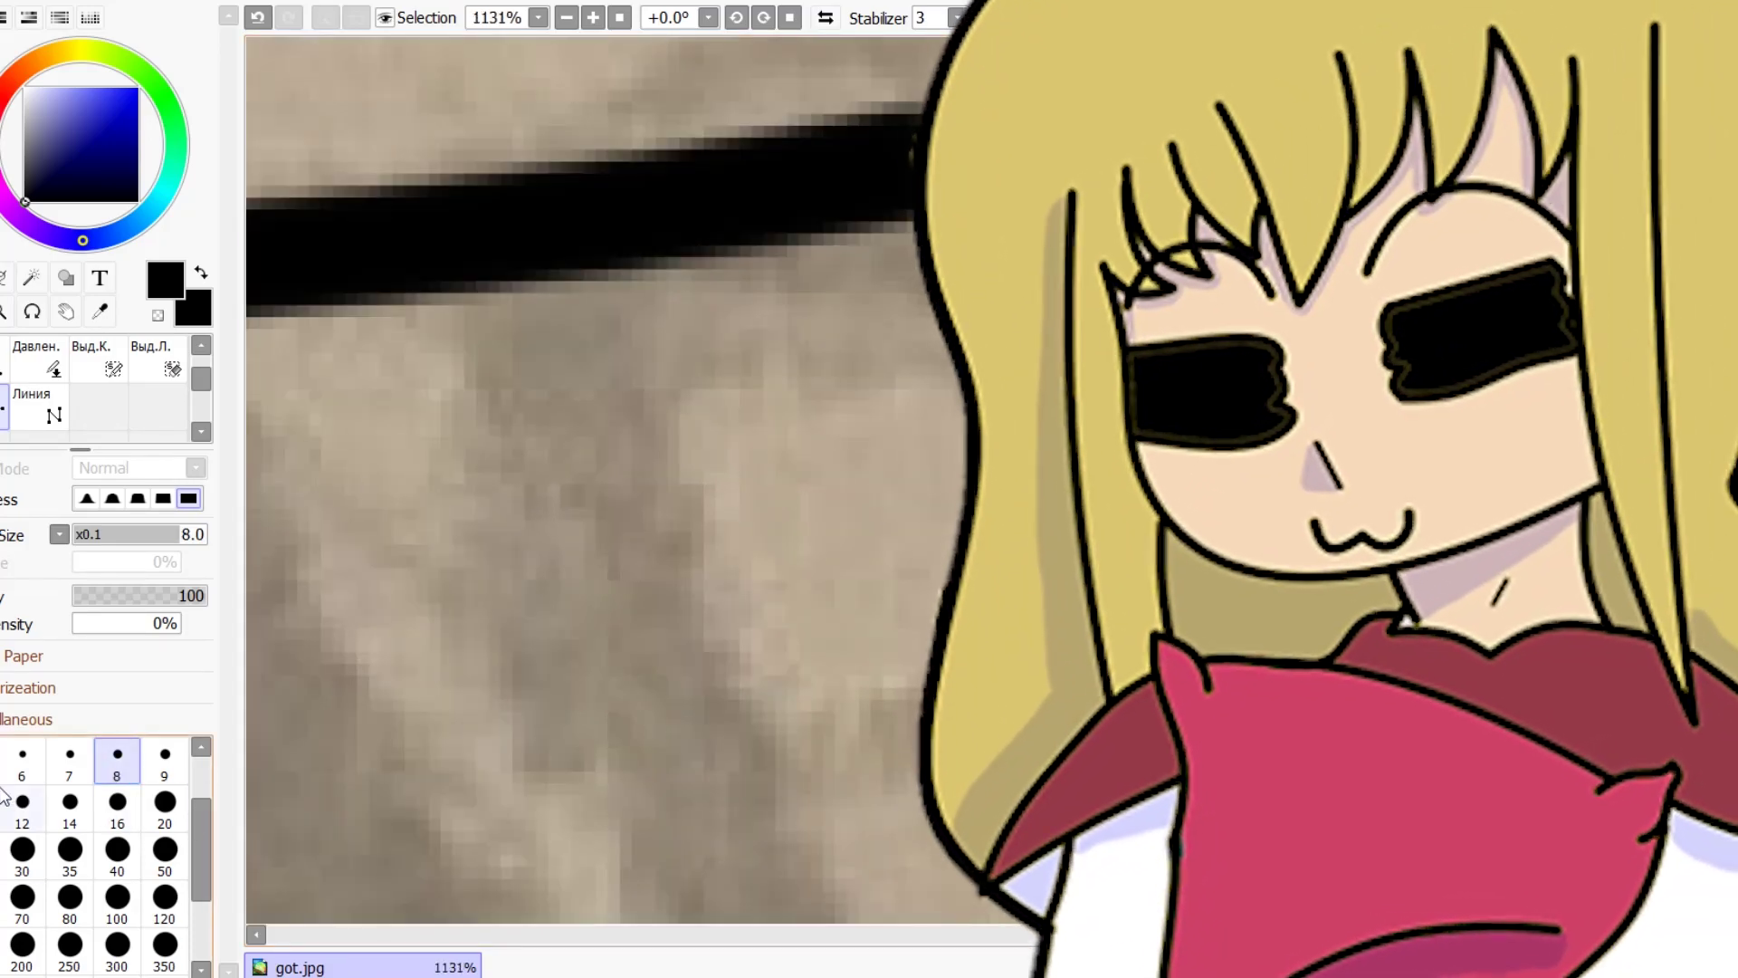
pyautogui.scroll(-5, 1164, 319)
pyautogui.scroll(2, 1304, 262)
pyautogui.scroll(2, 846, 291)
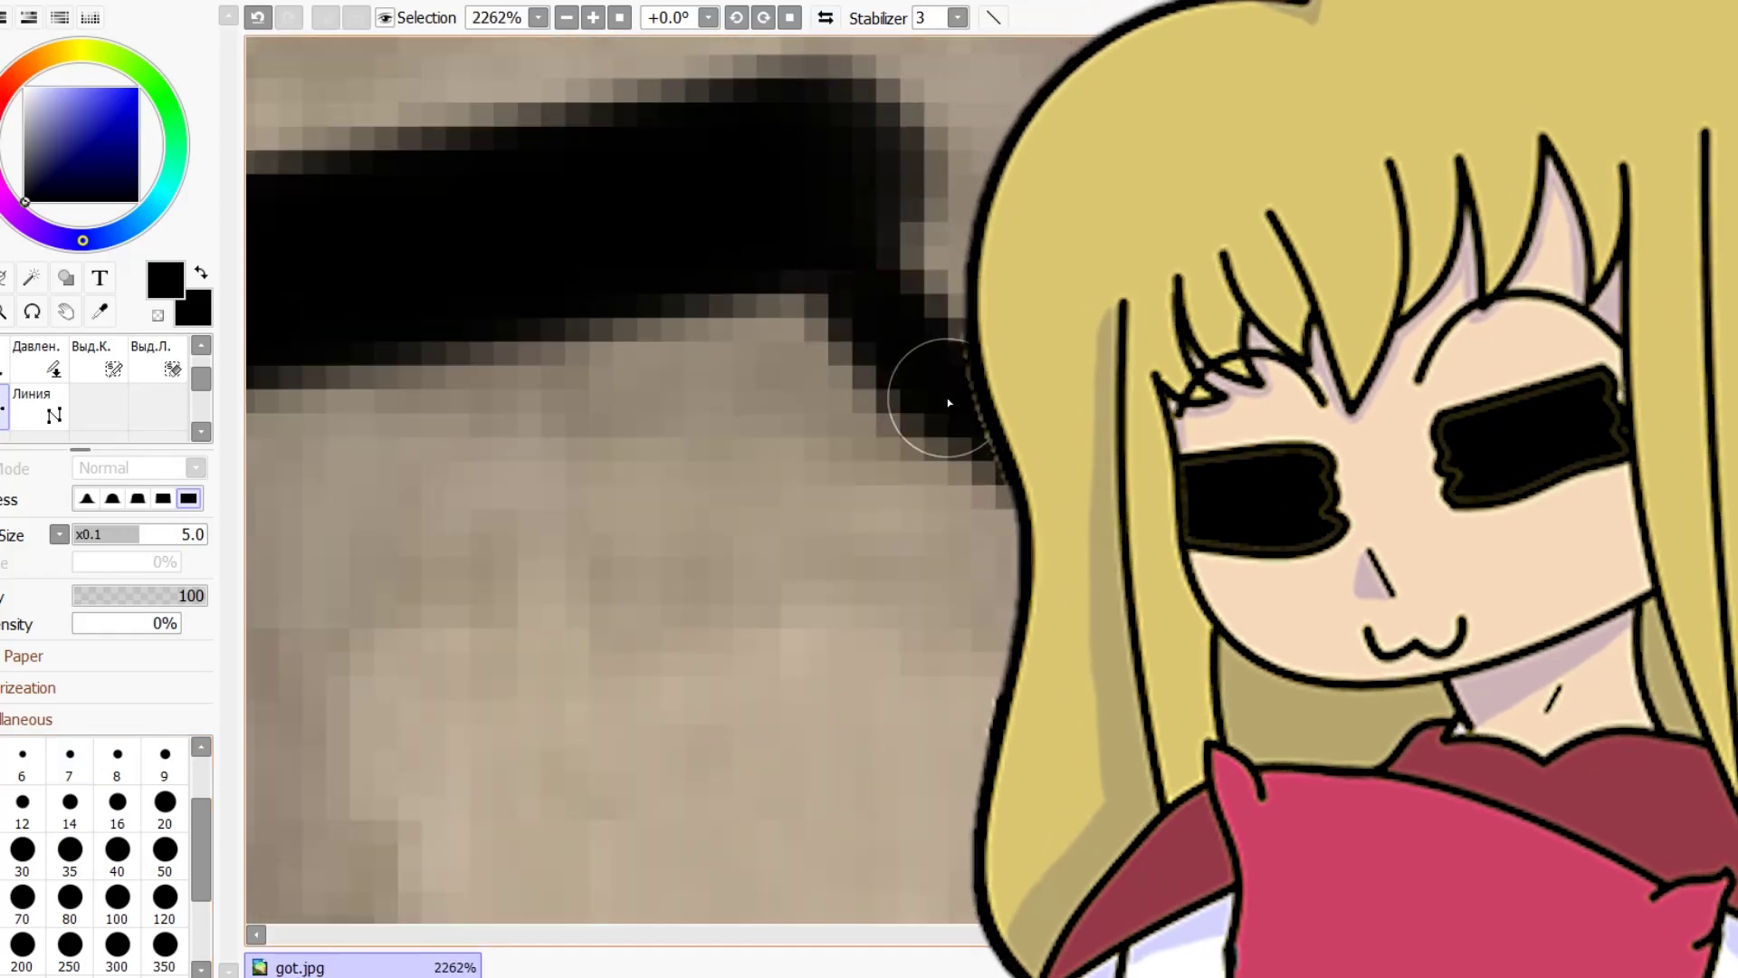
pyautogui.scroll(-1, 846, 290)
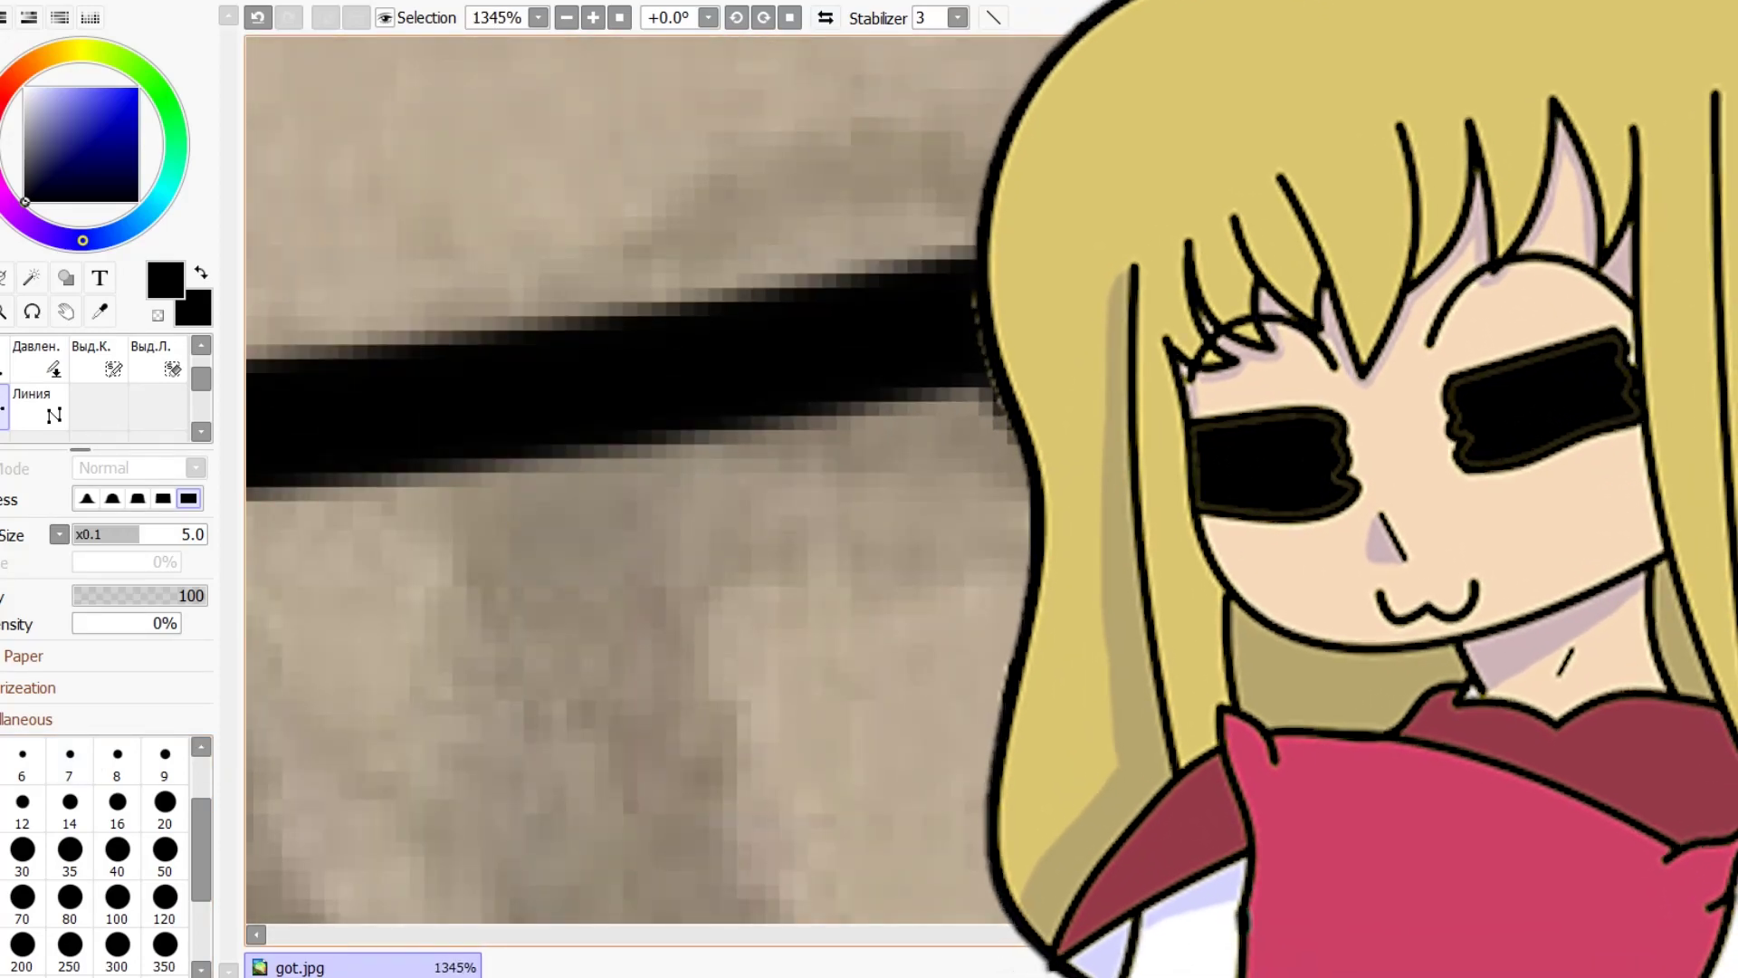
pyautogui.scroll(-1, 845, 290)
pyautogui.click(70, 810)
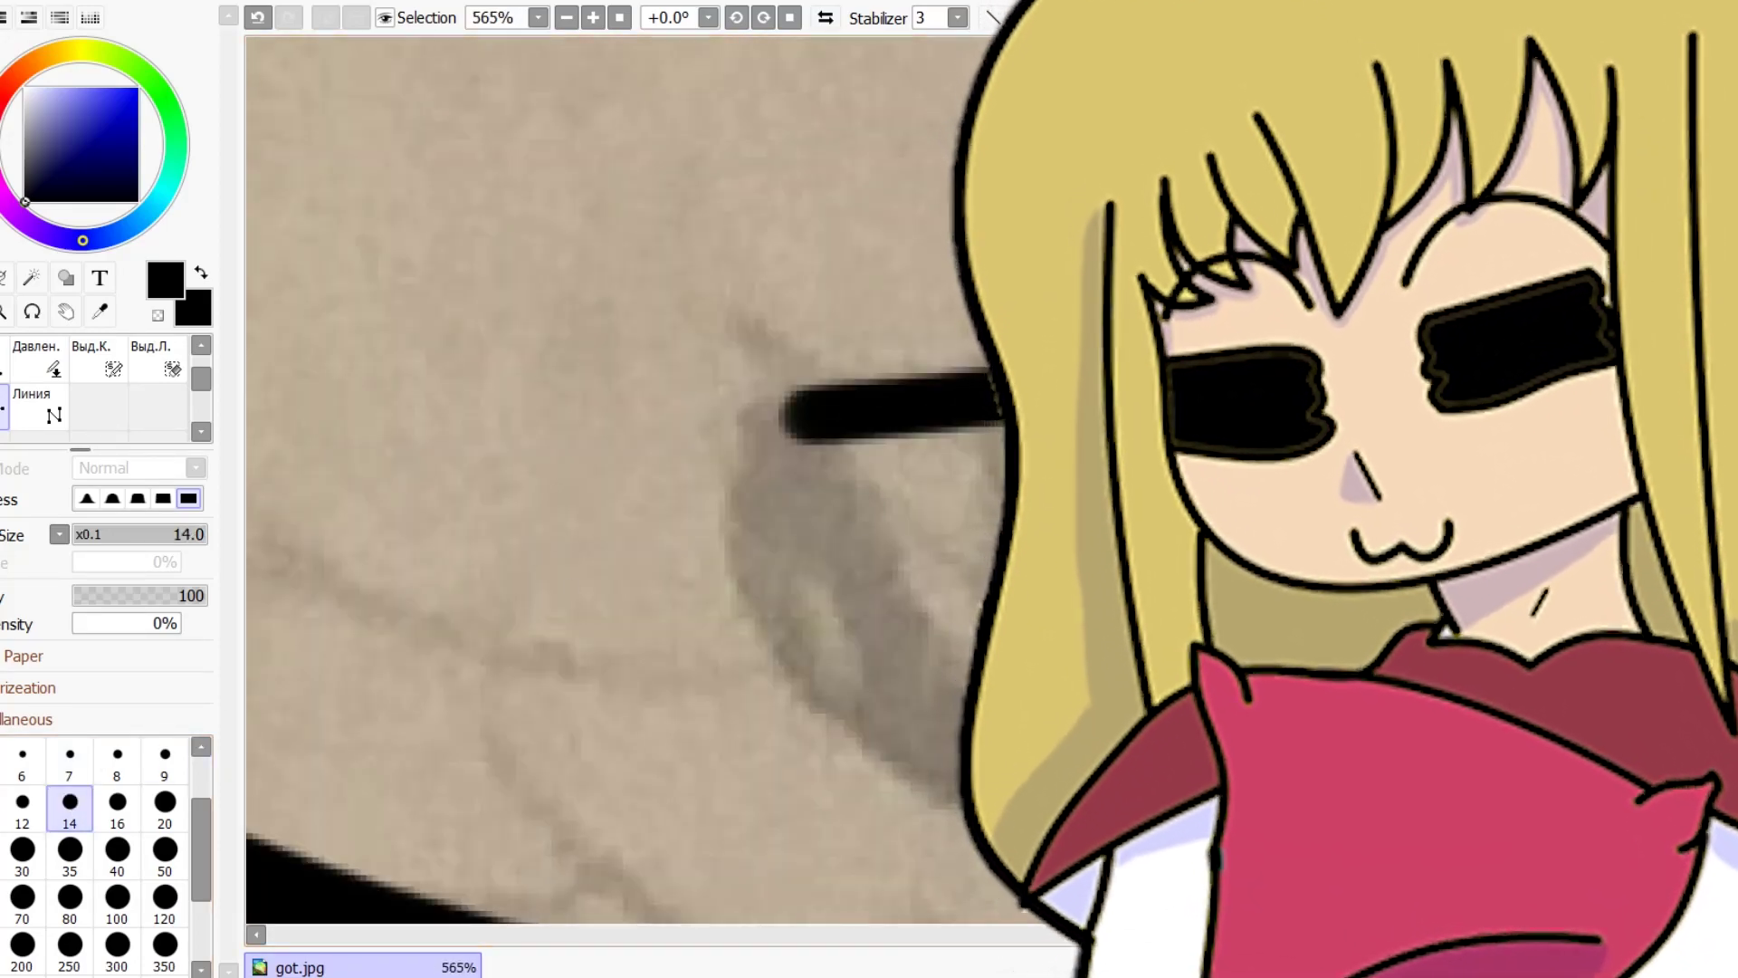
pyautogui.click(1, 810)
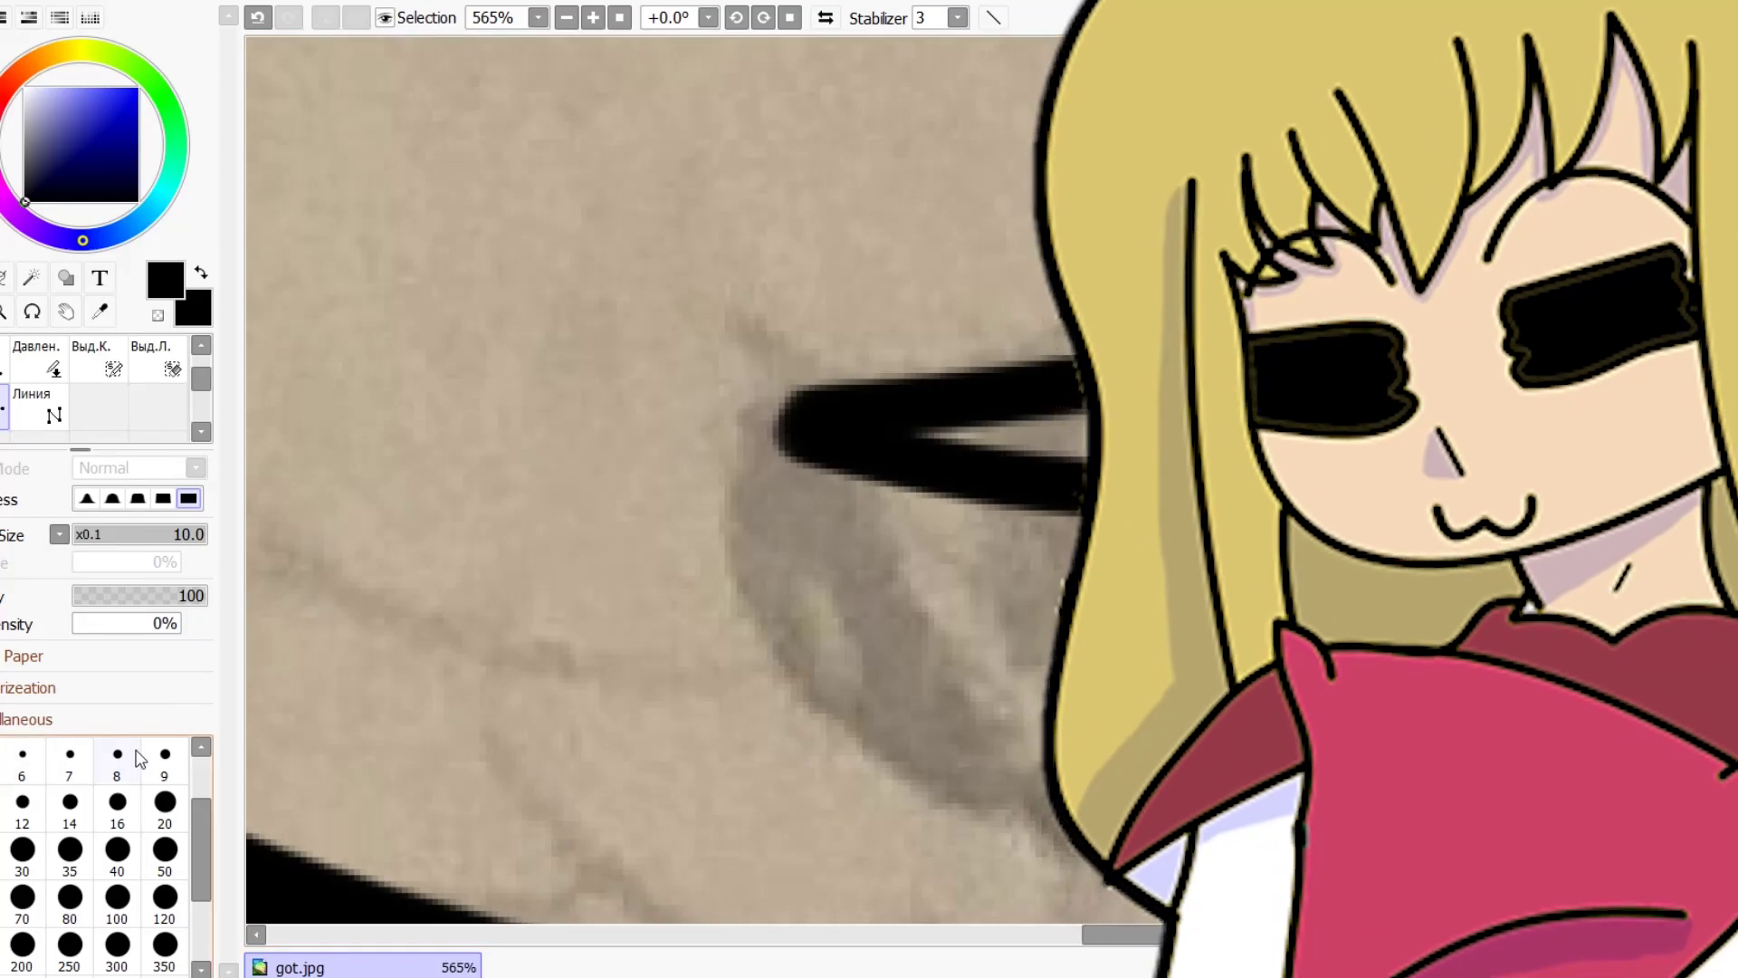
pyautogui.moveTo(888, 480); pyautogui.dragTo(1037, 597)
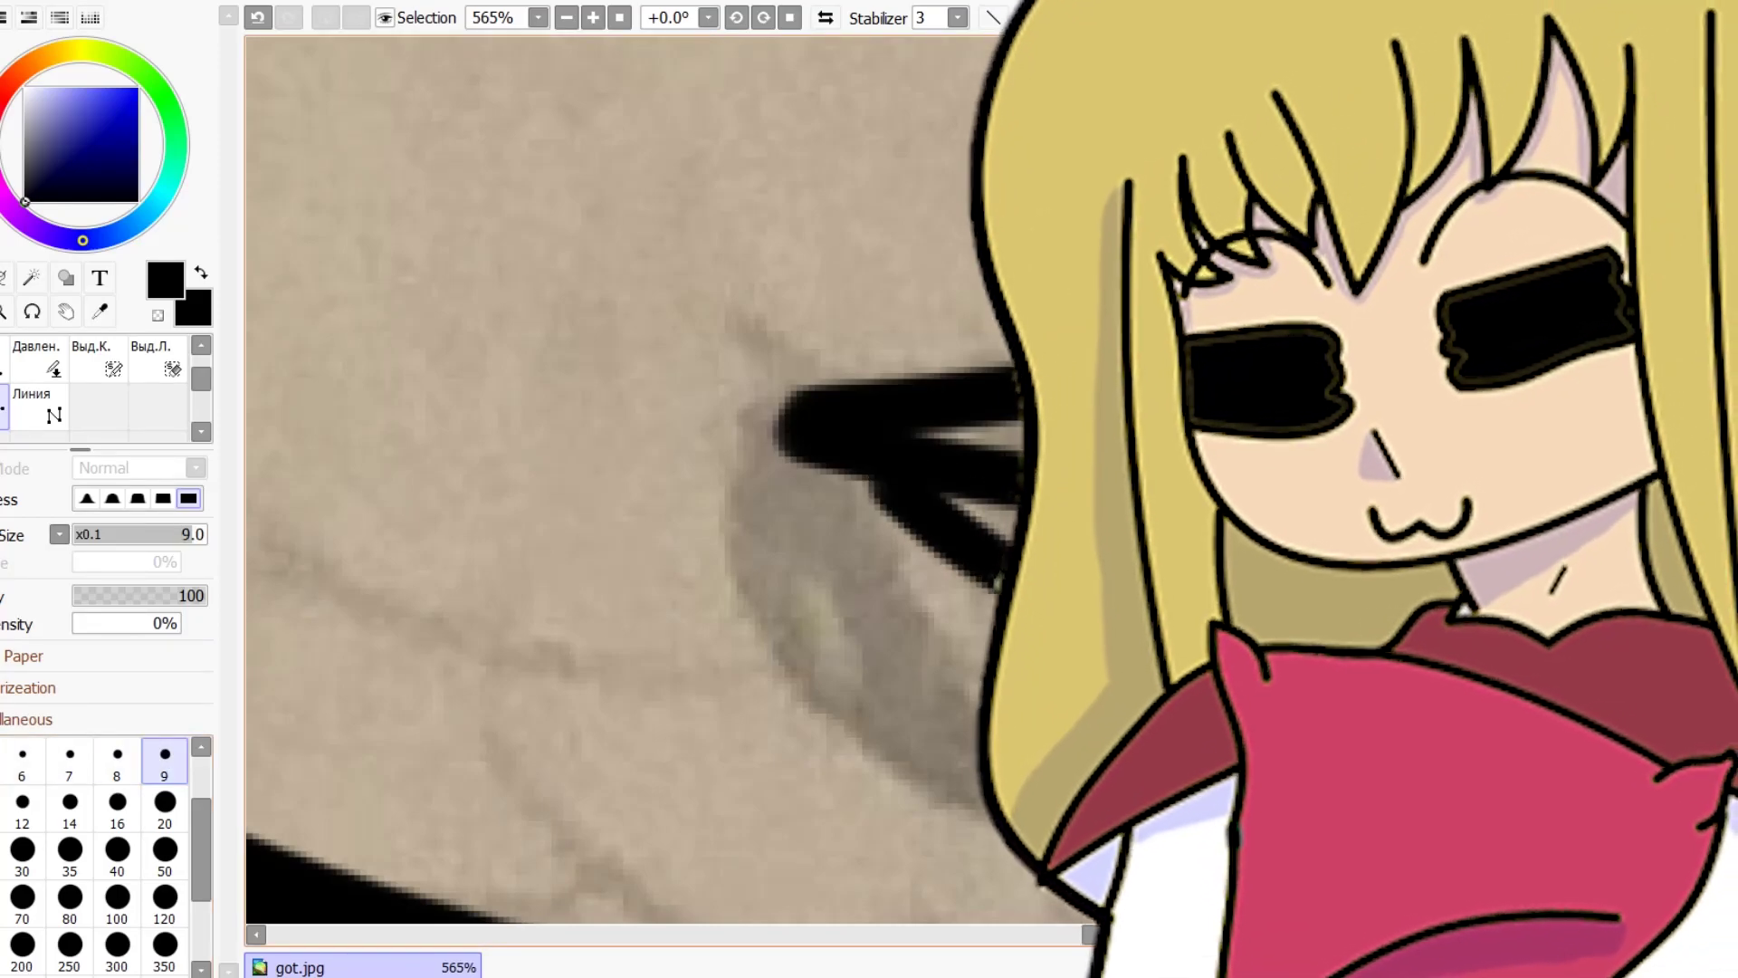
pyautogui.scroll(-11, 1050, 562)
pyautogui.scroll(8, 675, 574)
# Erase the unsatisfying mouth strokes and redraw the mouth as one curve at size 9.
pyautogui.press('e')
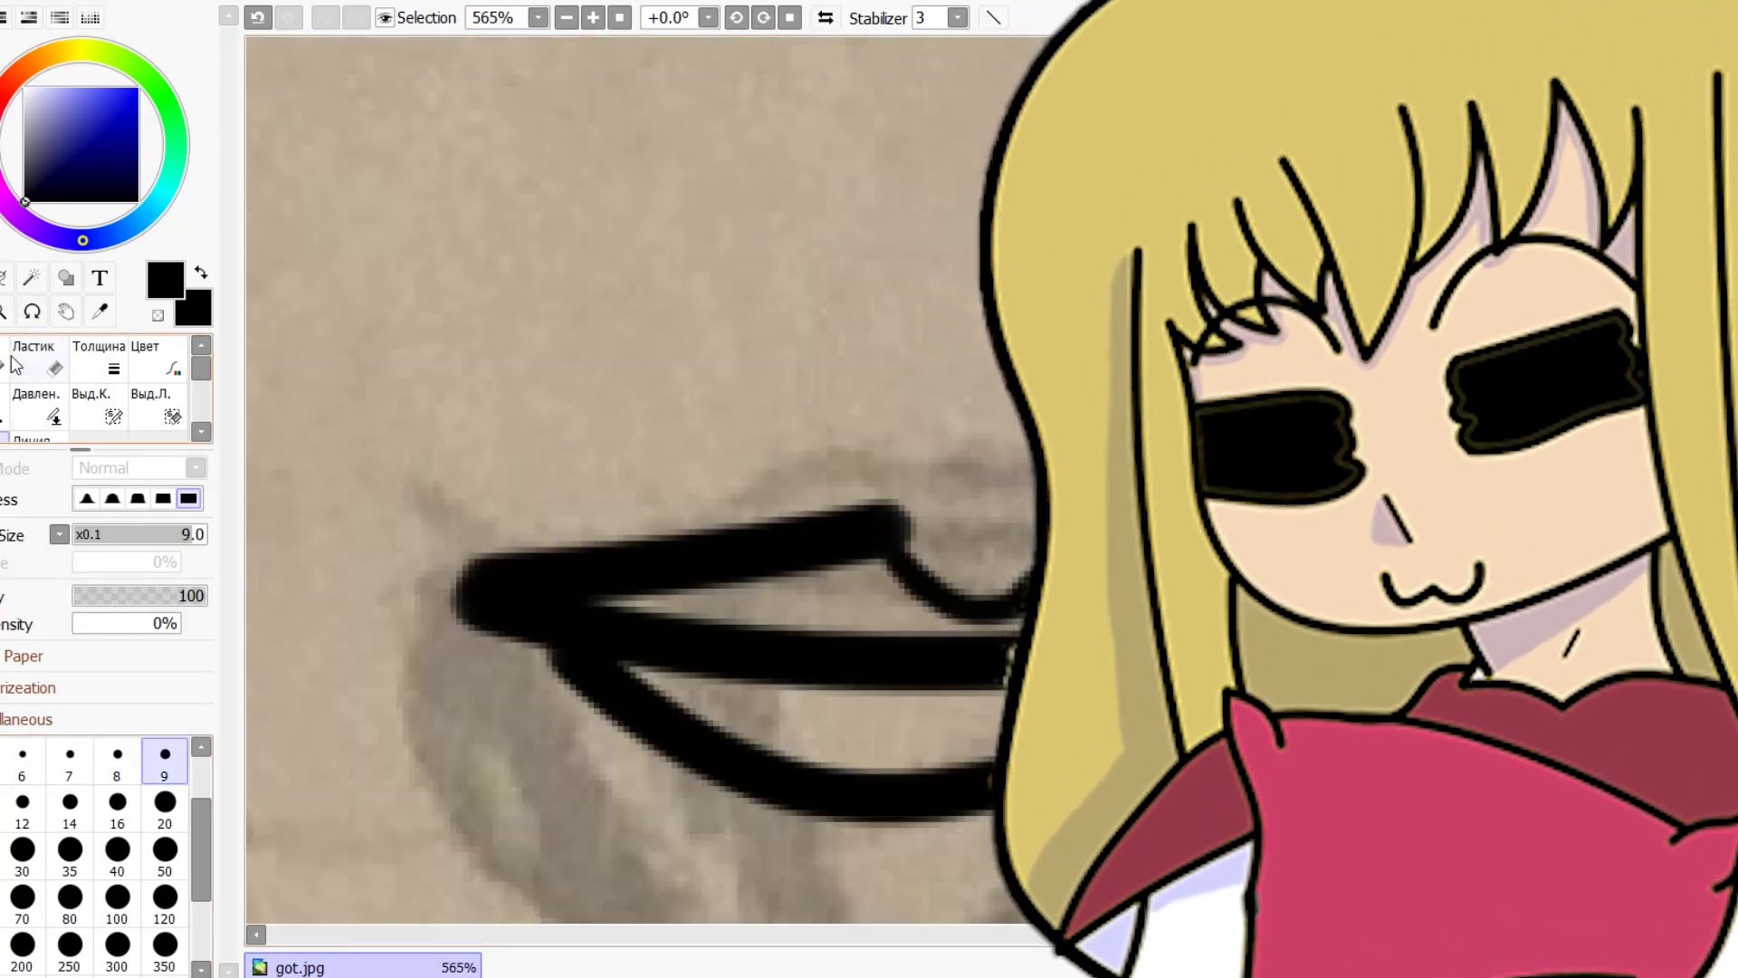
pyautogui.moveTo(675, 574); pyautogui.dragTo(941, 787)
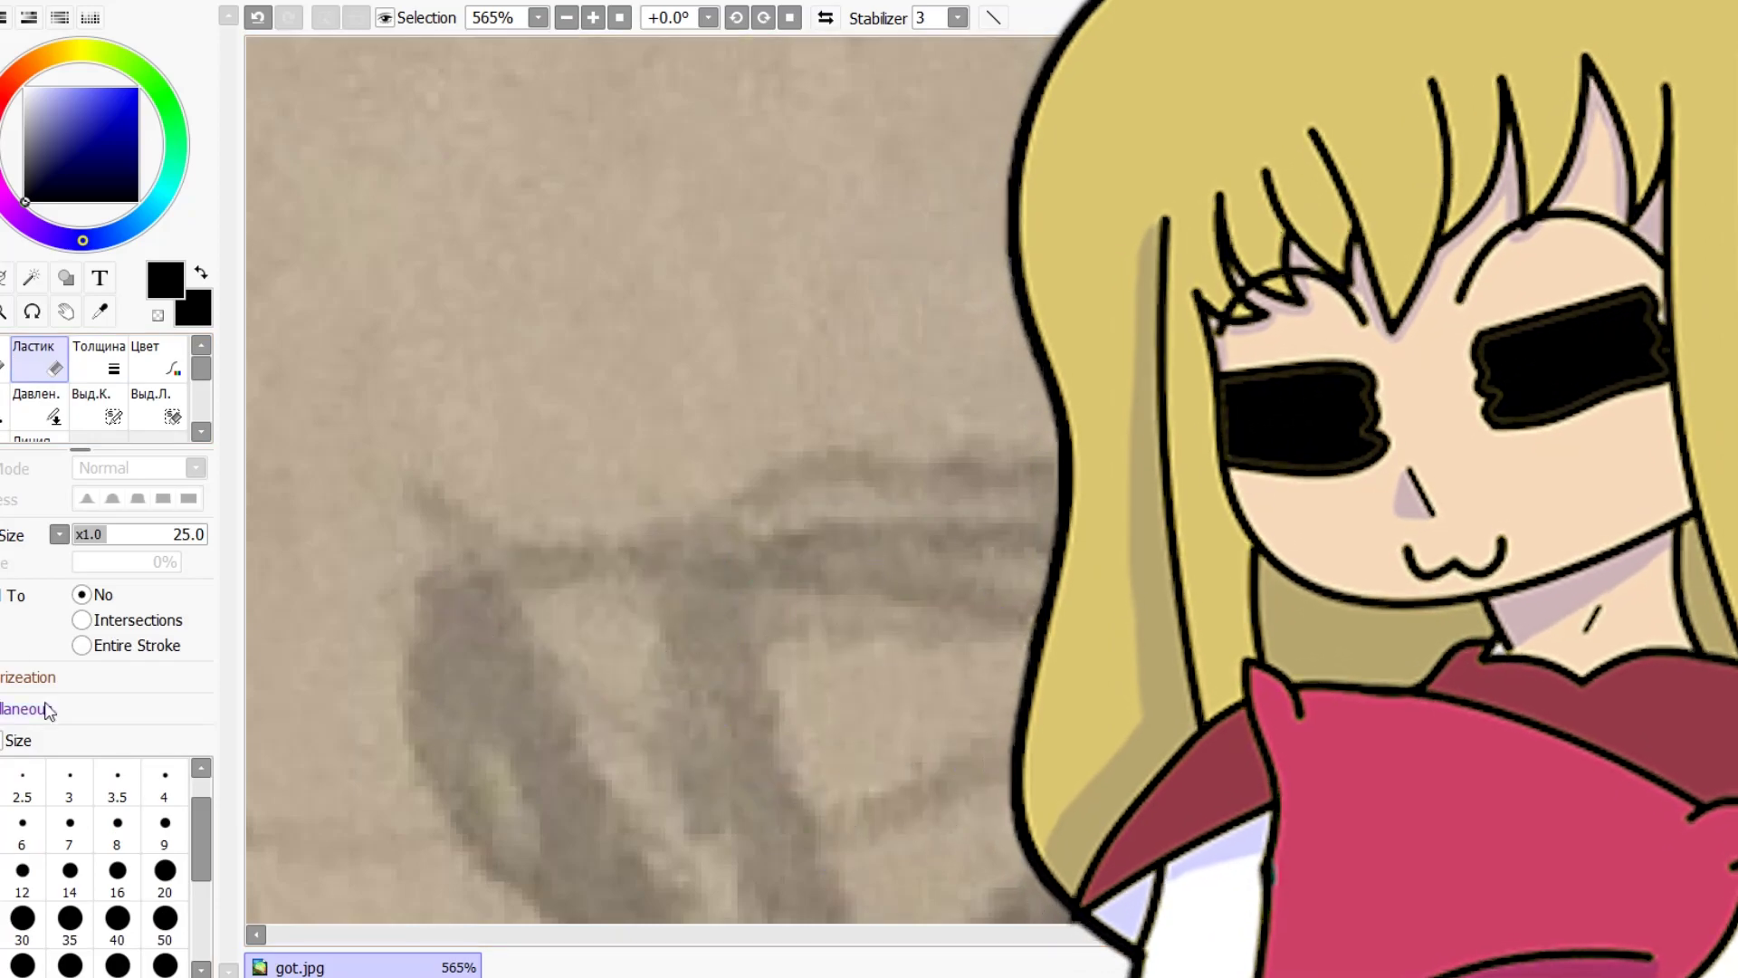
pyautogui.press('n')
pyautogui.scroll(-1, 803, 426)
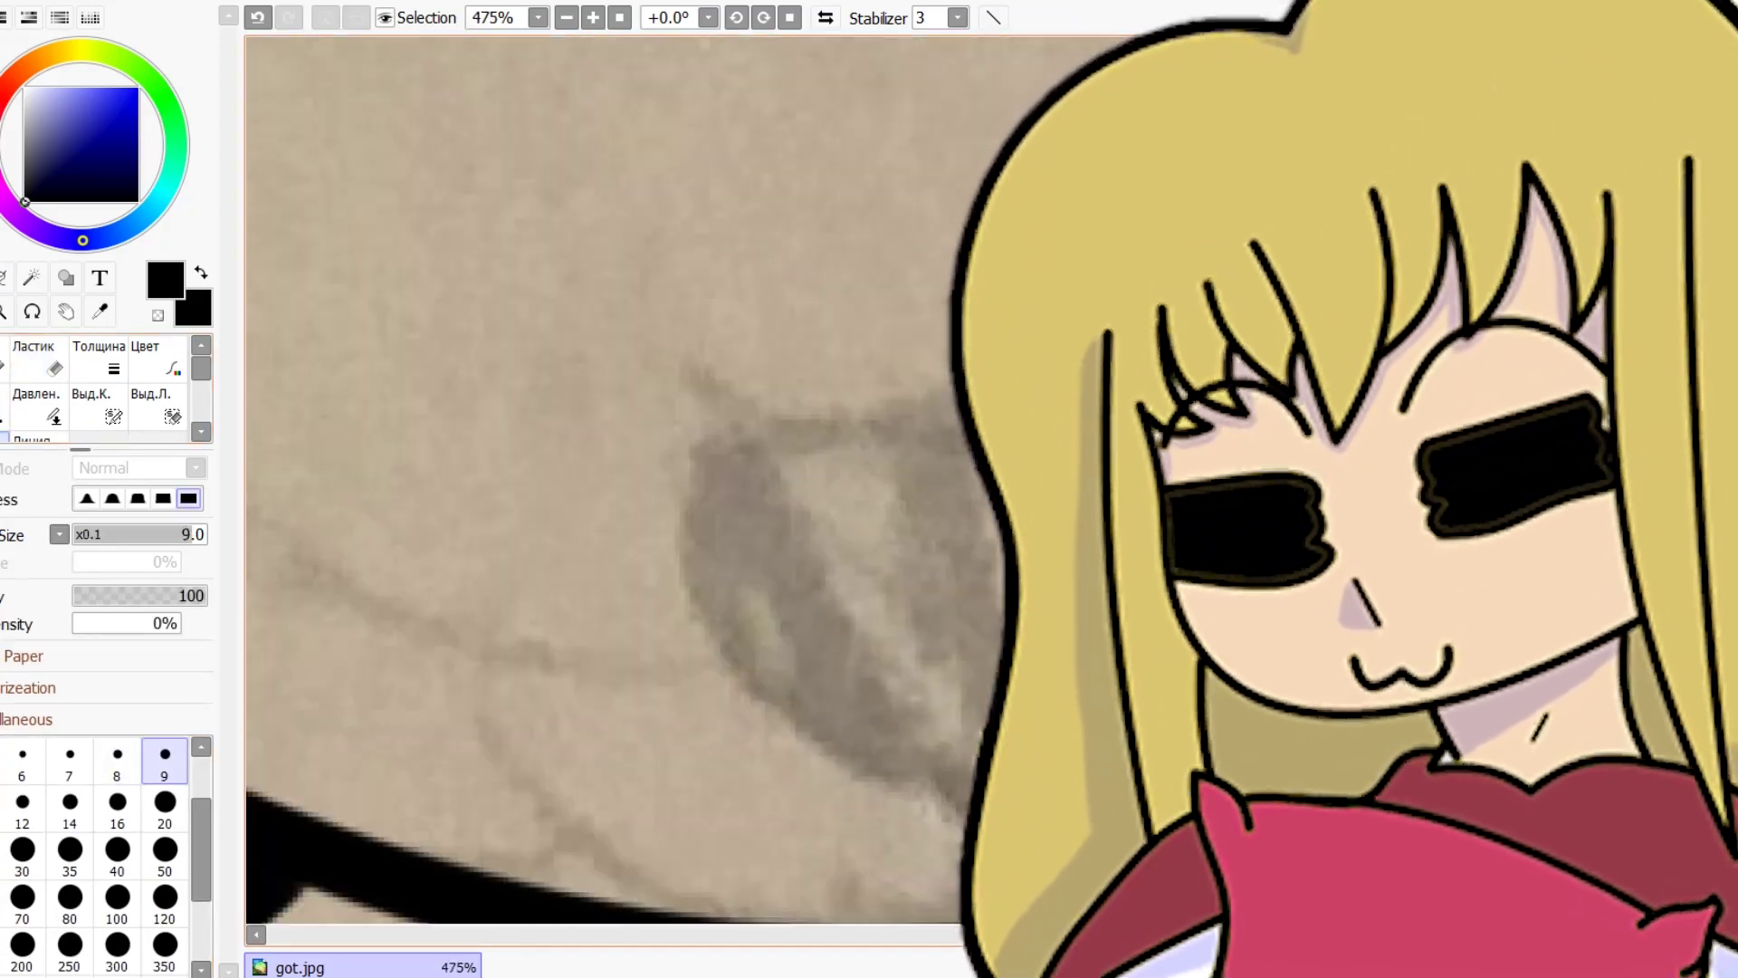
pyautogui.moveTo(905, 326)
pyautogui.mouseDown()
pyautogui.moveTo(683, 380)
pyautogui.moveTo(698, 516)
pyautogui.moveTo(874, 742)
pyautogui.moveTo(946, 797)
pyautogui.mouseUp()
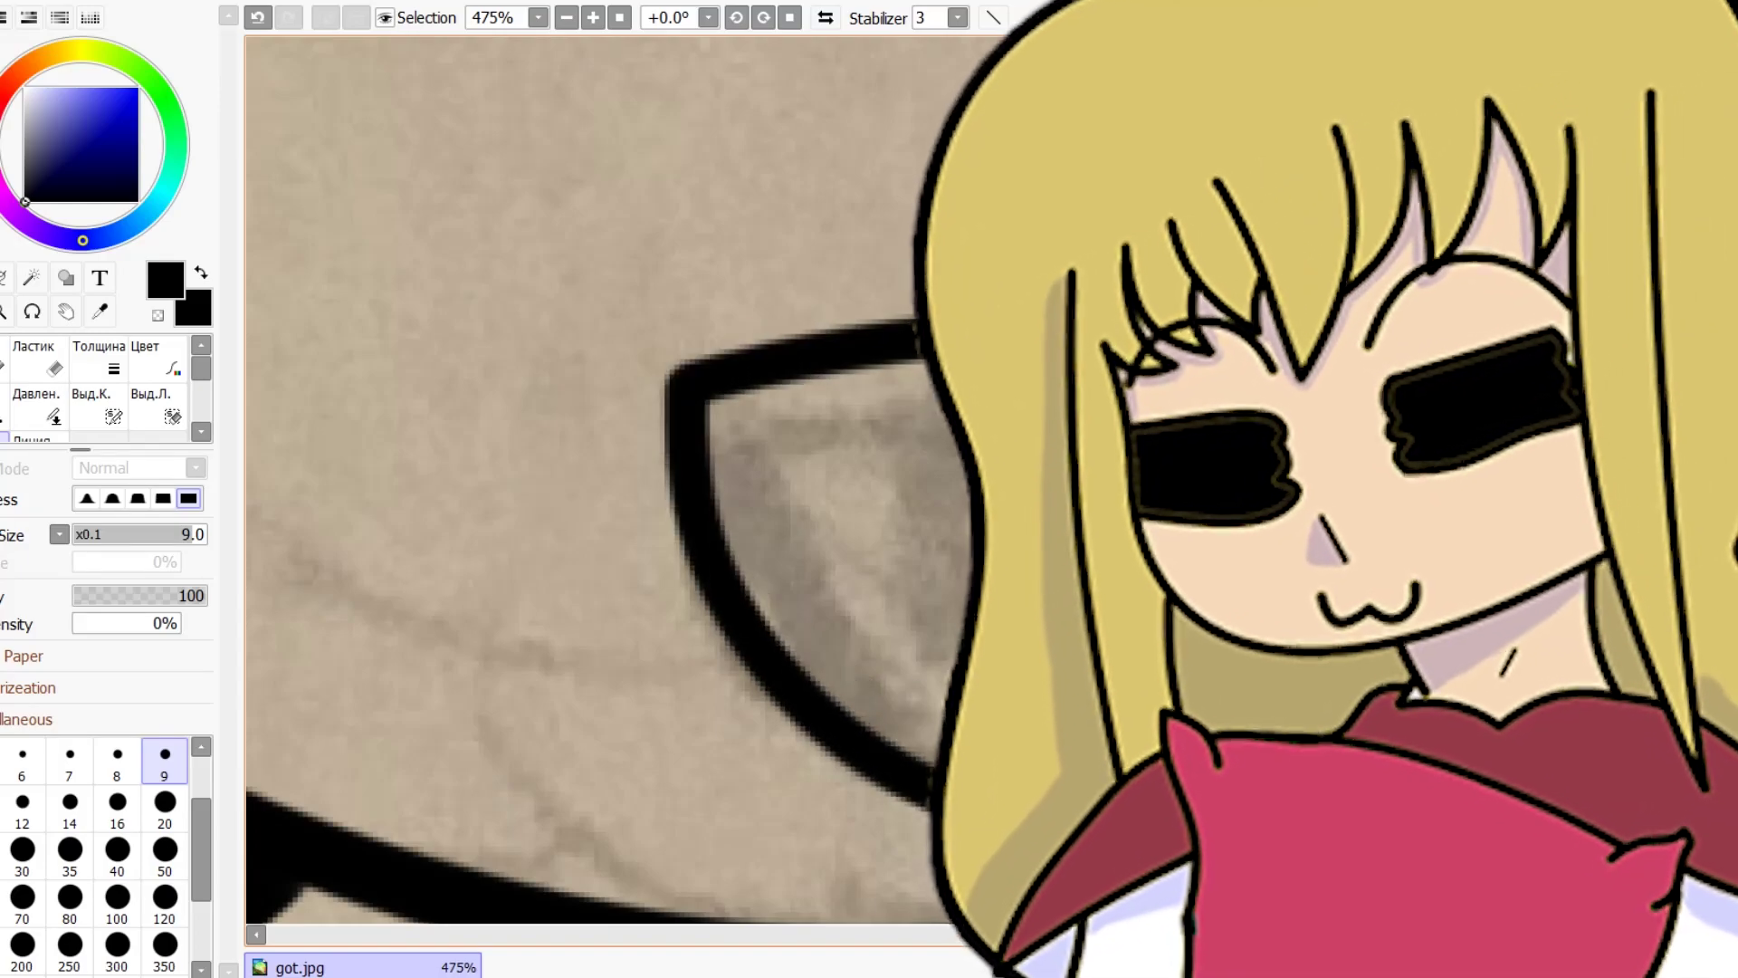
pyautogui.scroll(-1, 946, 797)
pyautogui.scroll(-11, 1084, 619)
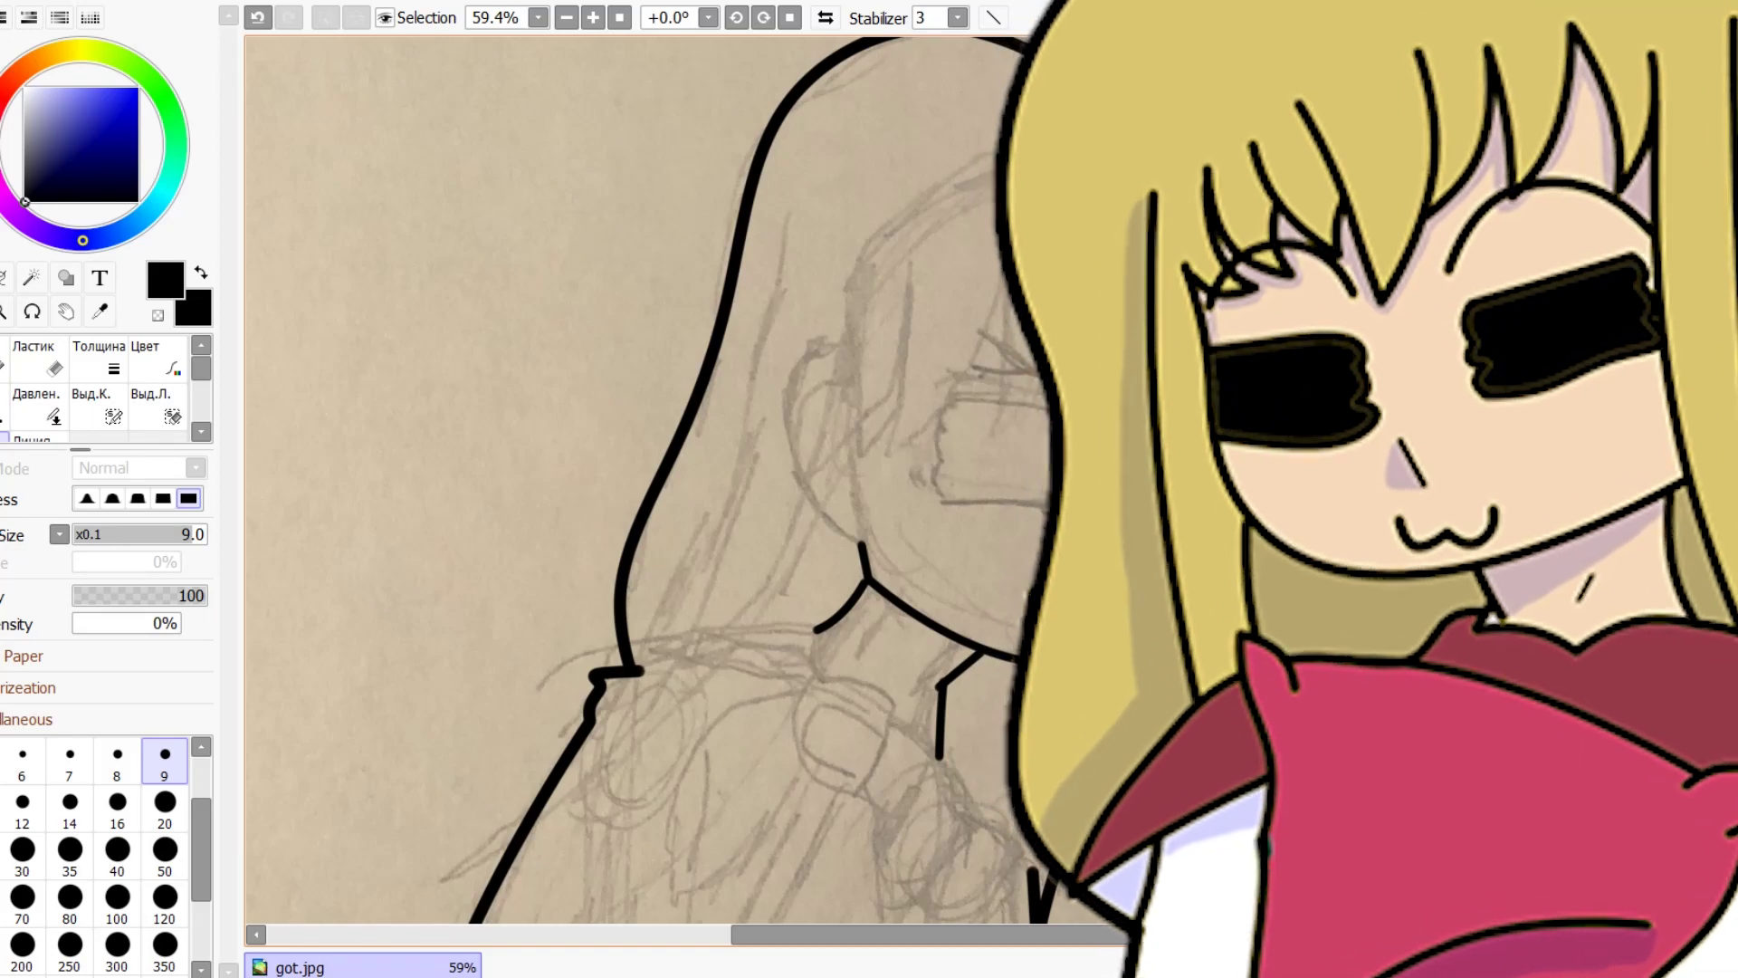
# Trace both wavy rectangular lens outlines of the glasses in black at brush size 12.
pyautogui.click(22, 809)
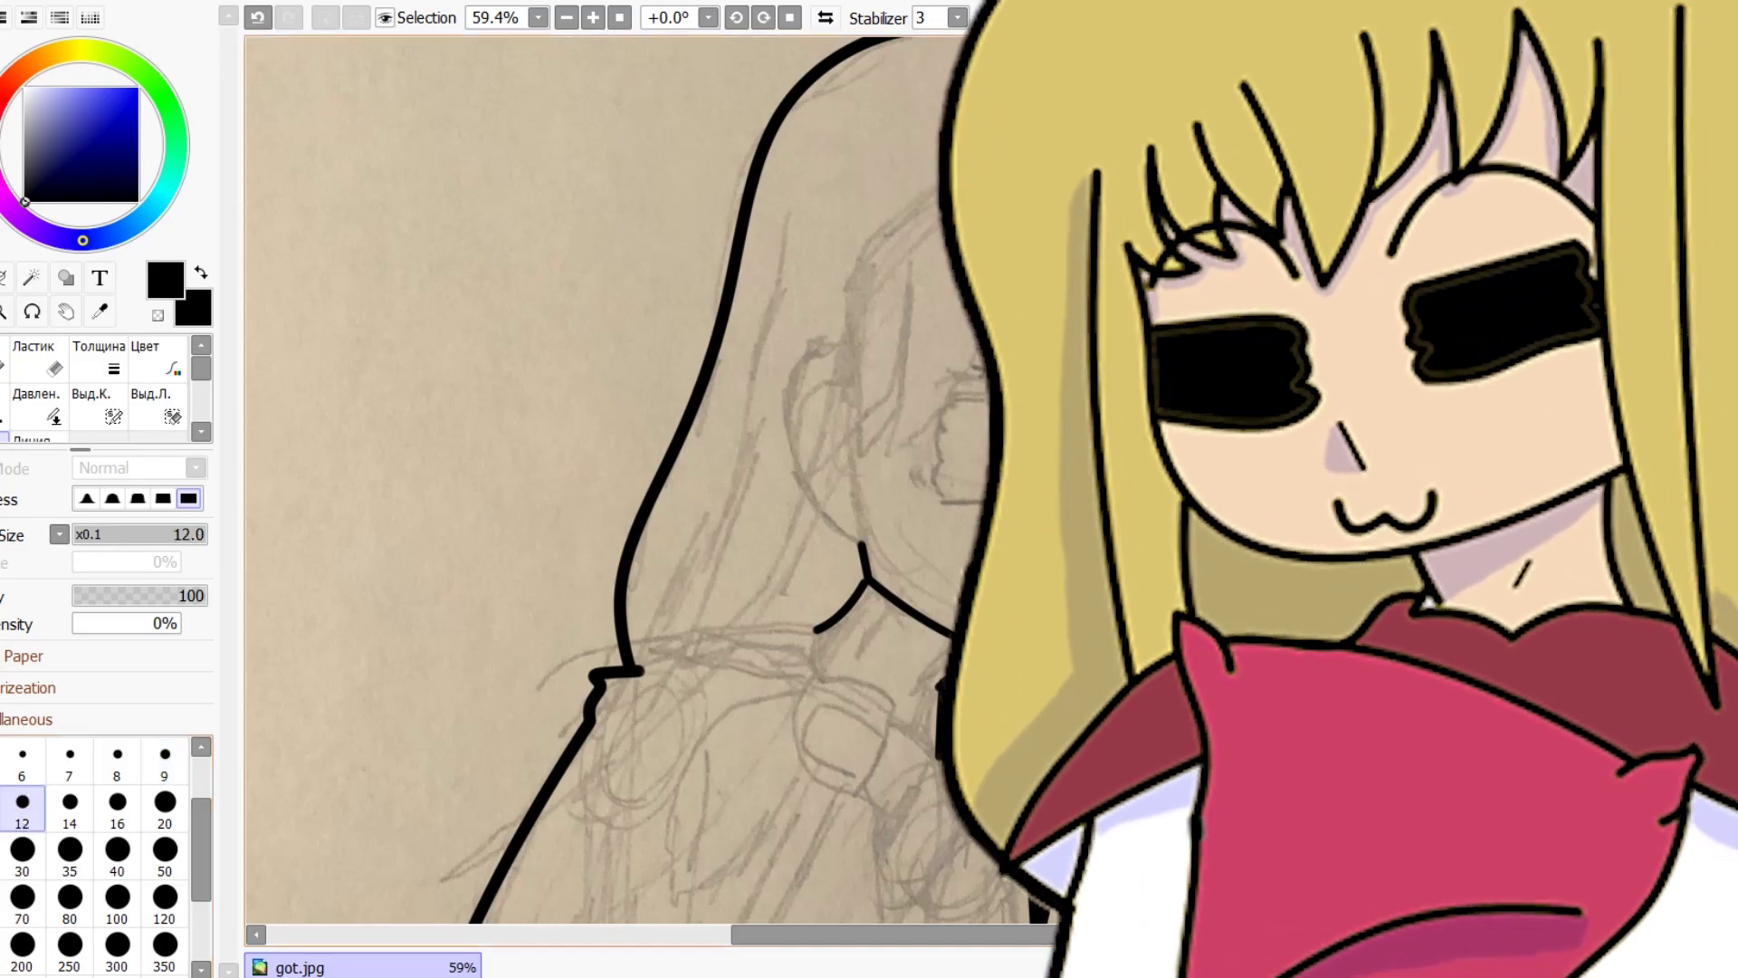
pyautogui.scroll(5, 1096, 451)
pyautogui.scroll(3, 667, 574)
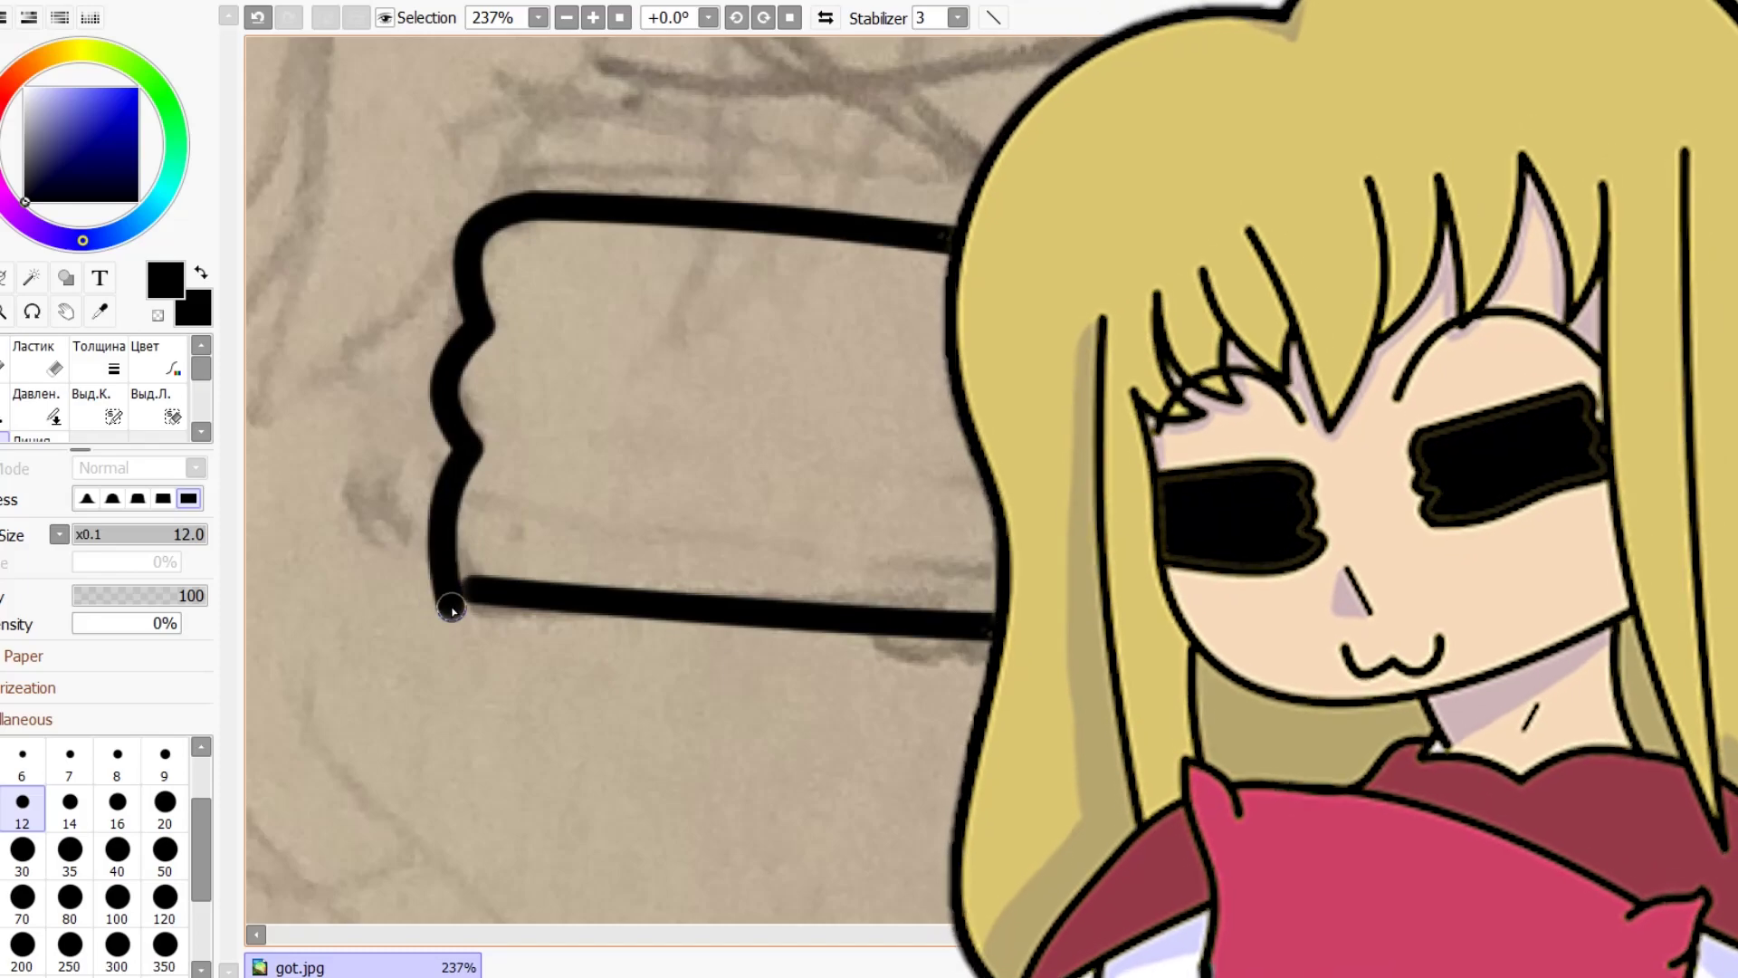
pyautogui.scroll(-7, 593, 572)
pyautogui.scroll(9, 828, 562)
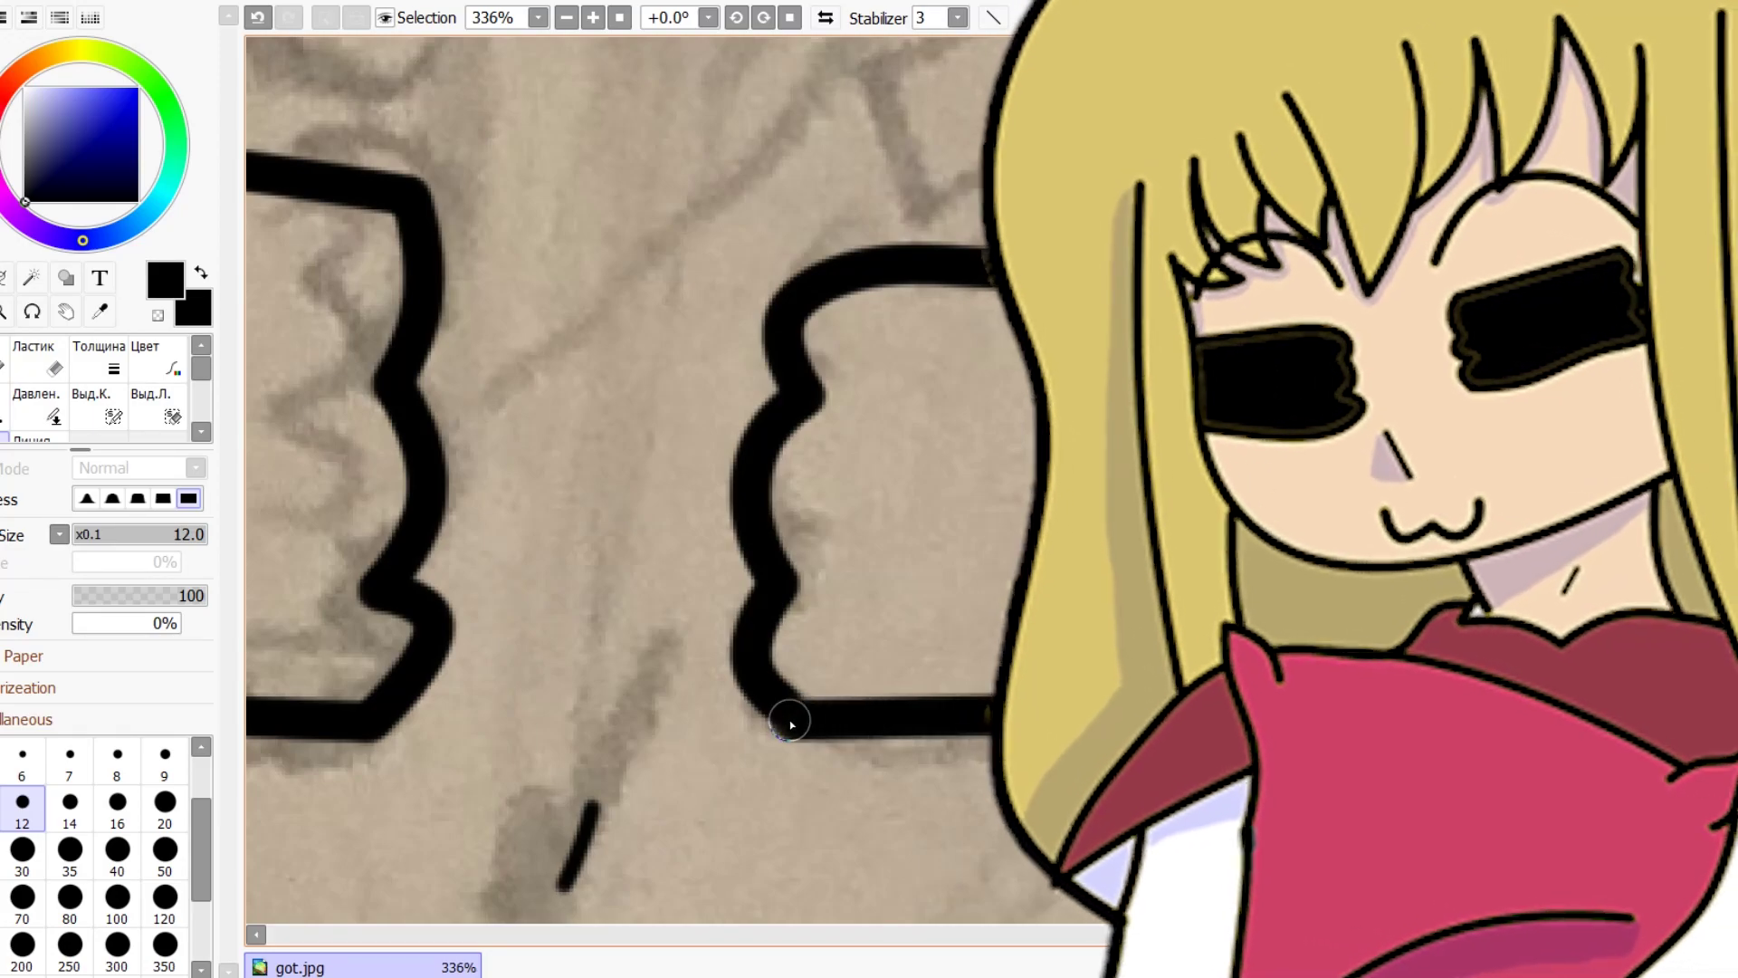
pyautogui.scroll(-11, 862, 595)
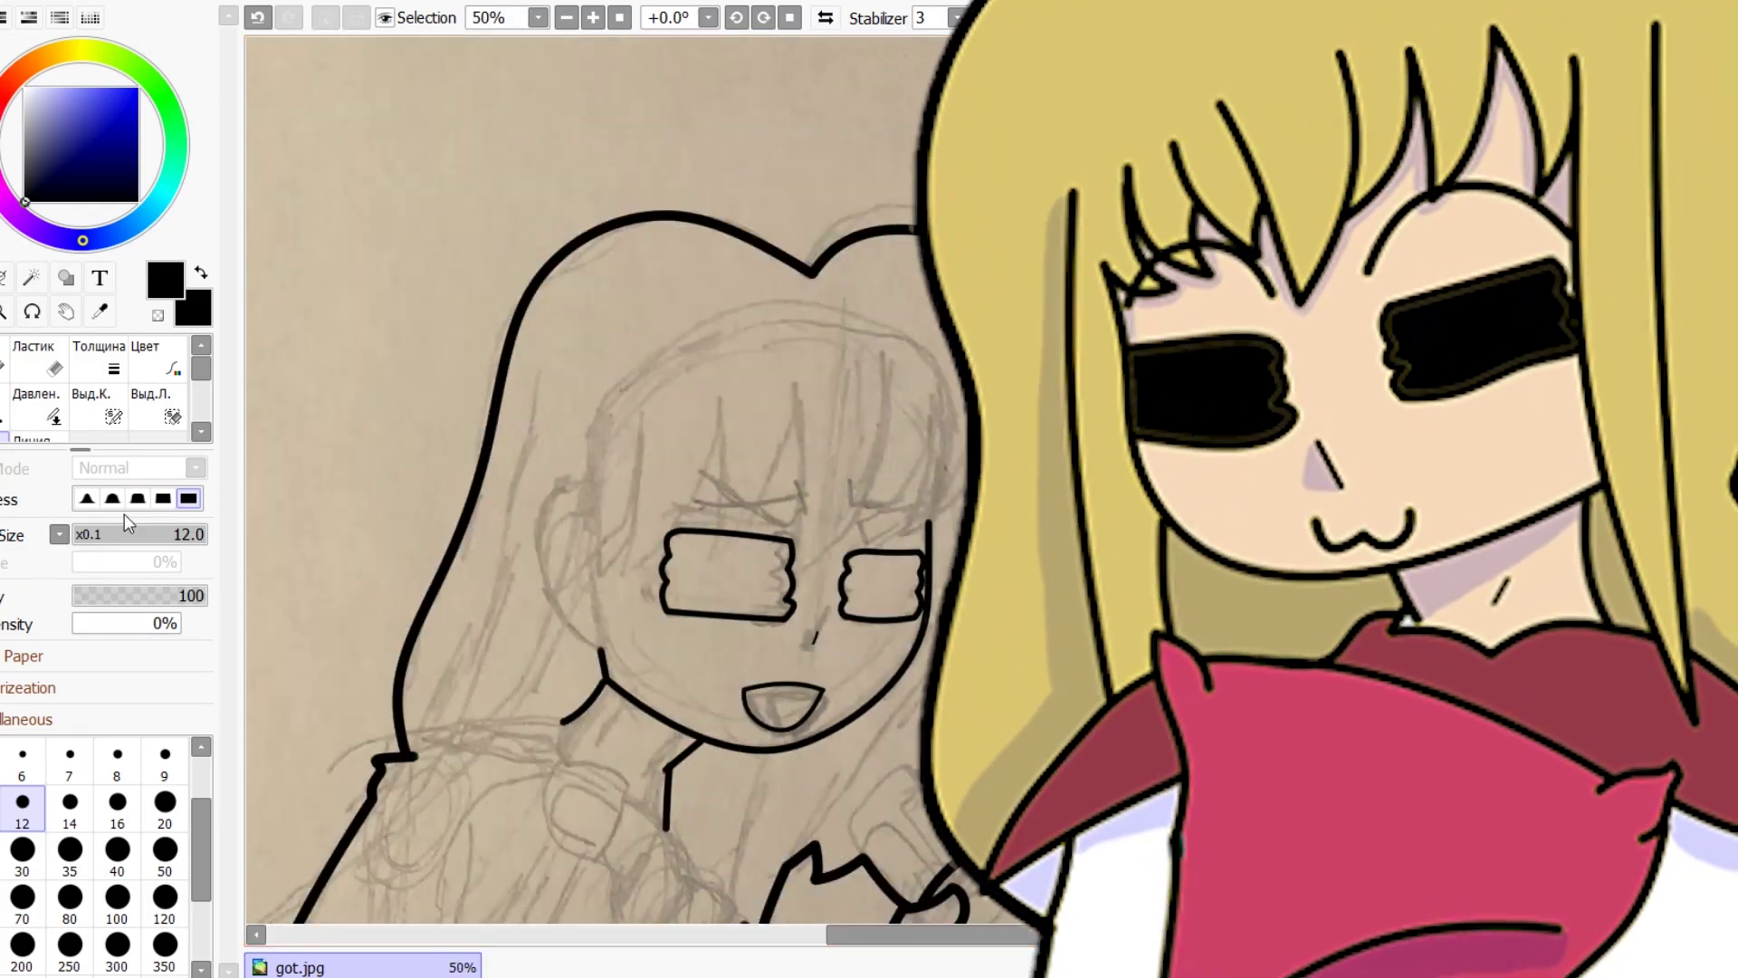
# Draw the eyebrow line above the glasses with a size 7 brush.
pyautogui.click(72, 764)
pyautogui.scroll(5, 692, 535)
pyautogui.scroll(5, 376, 516)
pyautogui.moveTo(305, 535)
pyautogui.mouseDown()
pyautogui.moveTo(353, 542)
pyautogui.moveTo(665, 529)
pyautogui.moveTo(977, 480)
pyautogui.mouseUp()
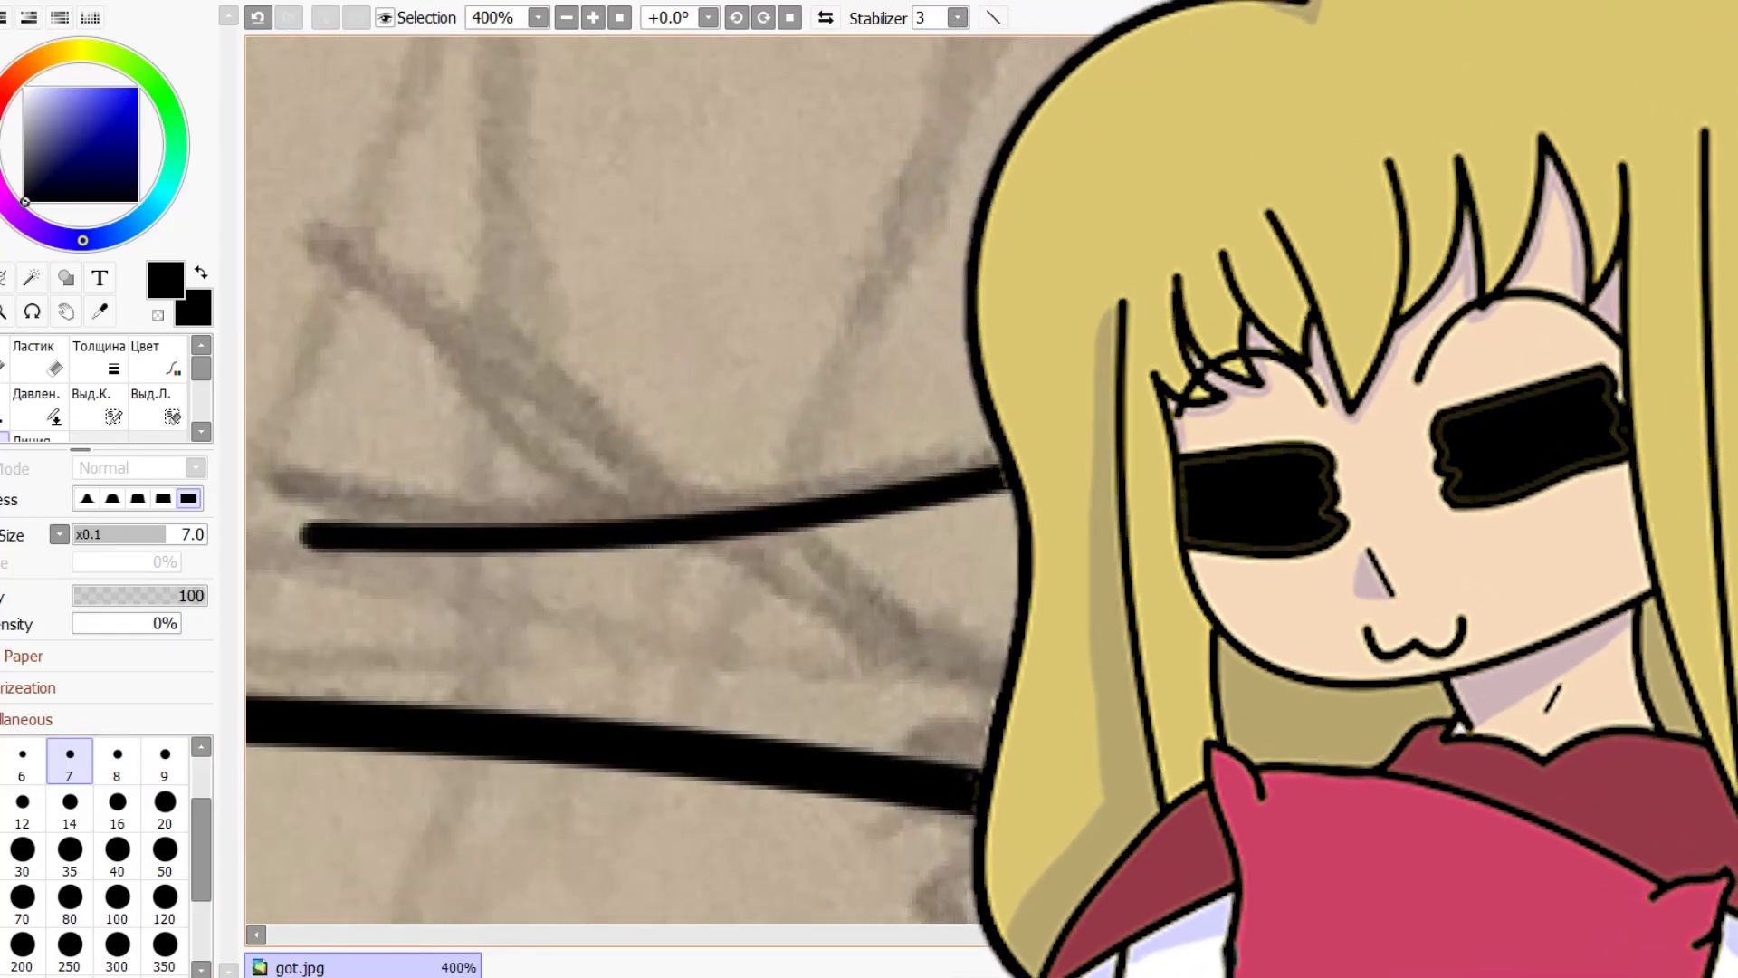
pyautogui.scroll(-6, 1044, 343)
pyautogui.scroll(6, 1390, 381)
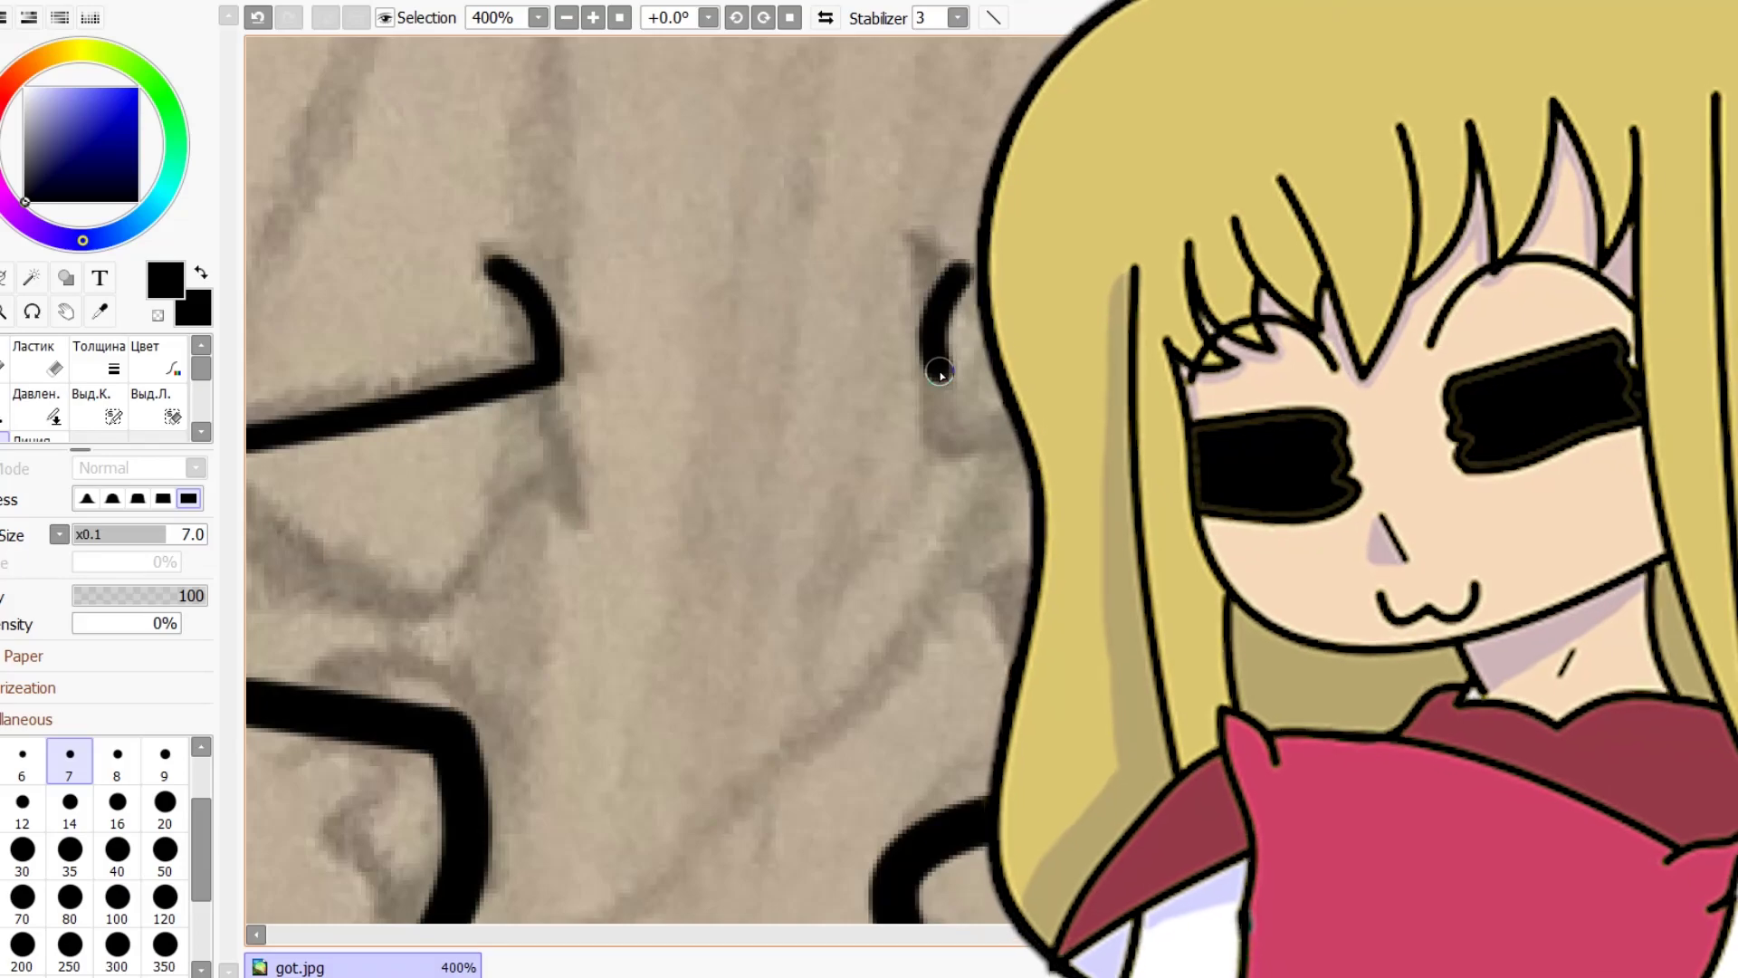
pyautogui.scroll(-10, 634, 479)
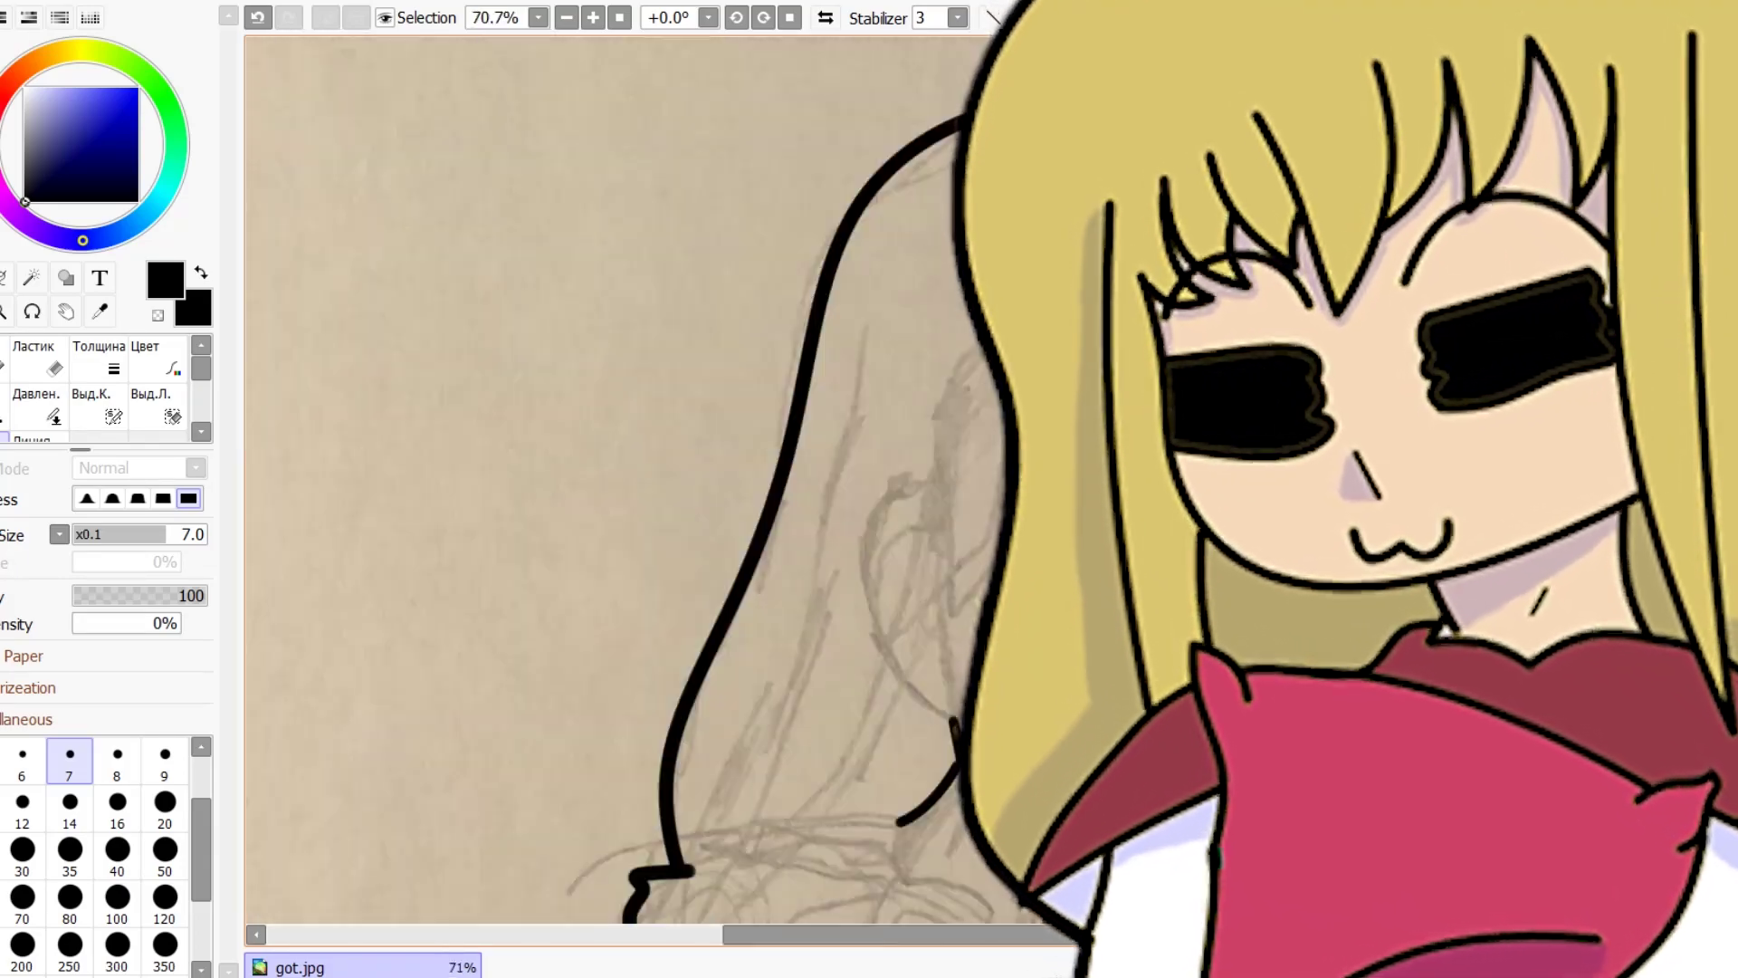
pyautogui.scroll(5, 634, 480)
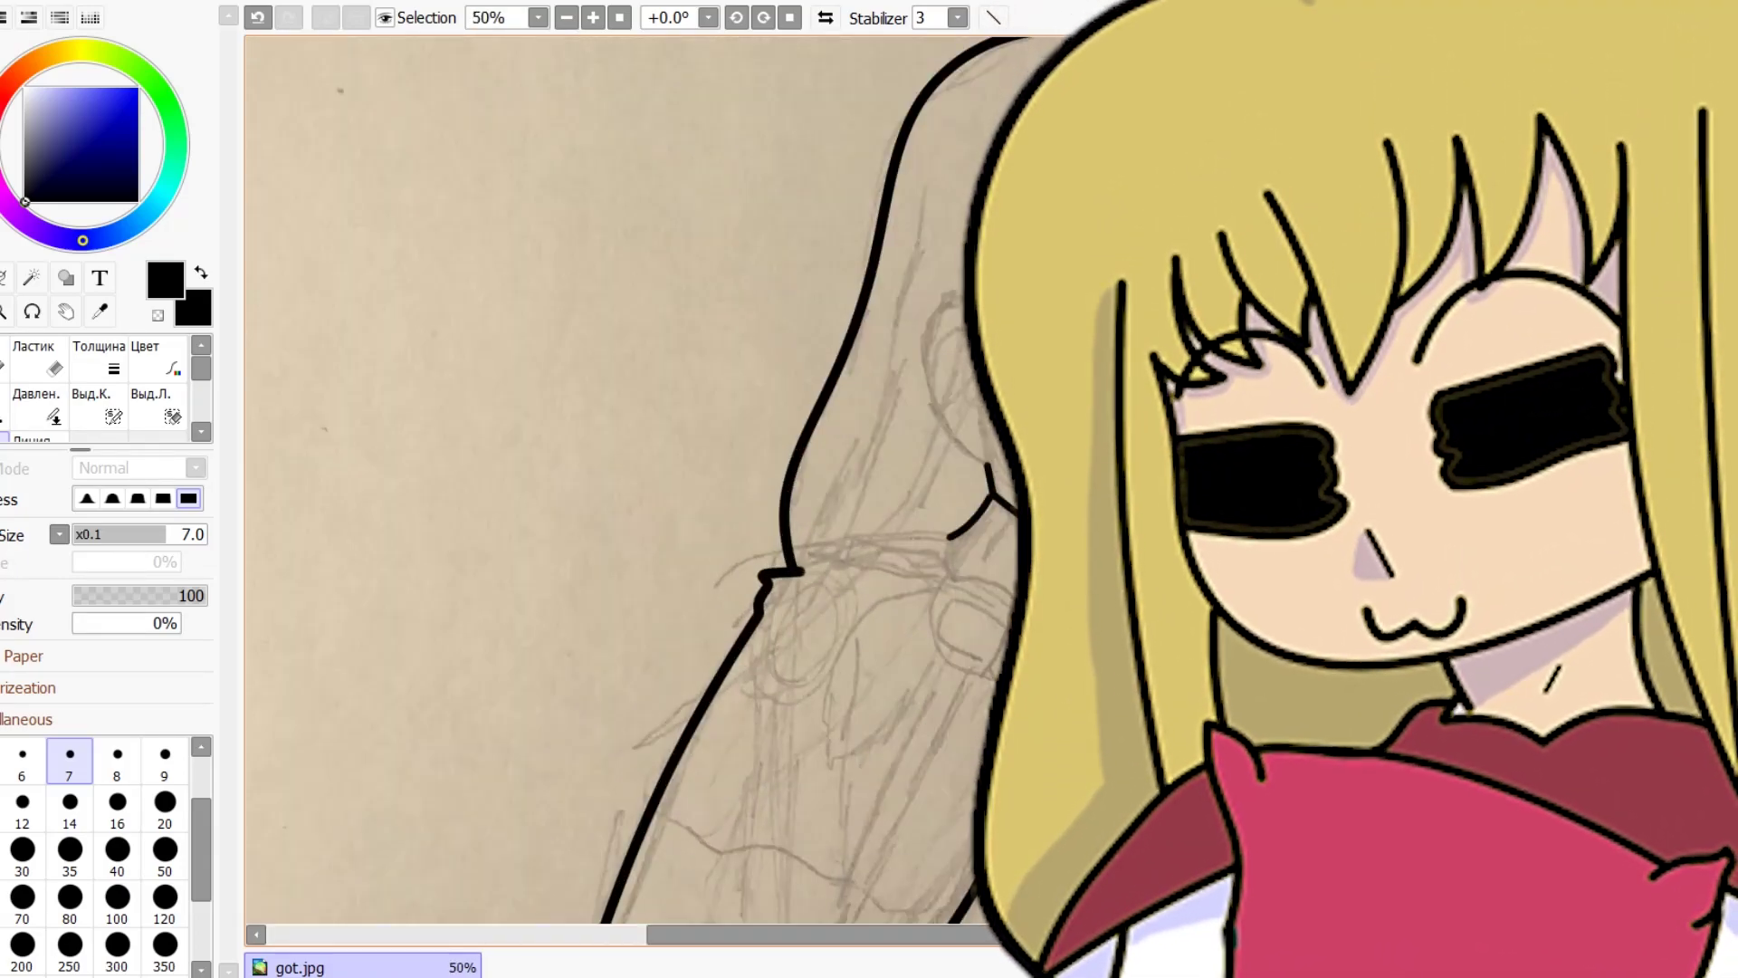
pyautogui.scroll(3, 1019, 387)
pyautogui.scroll(-4, 851, 313)
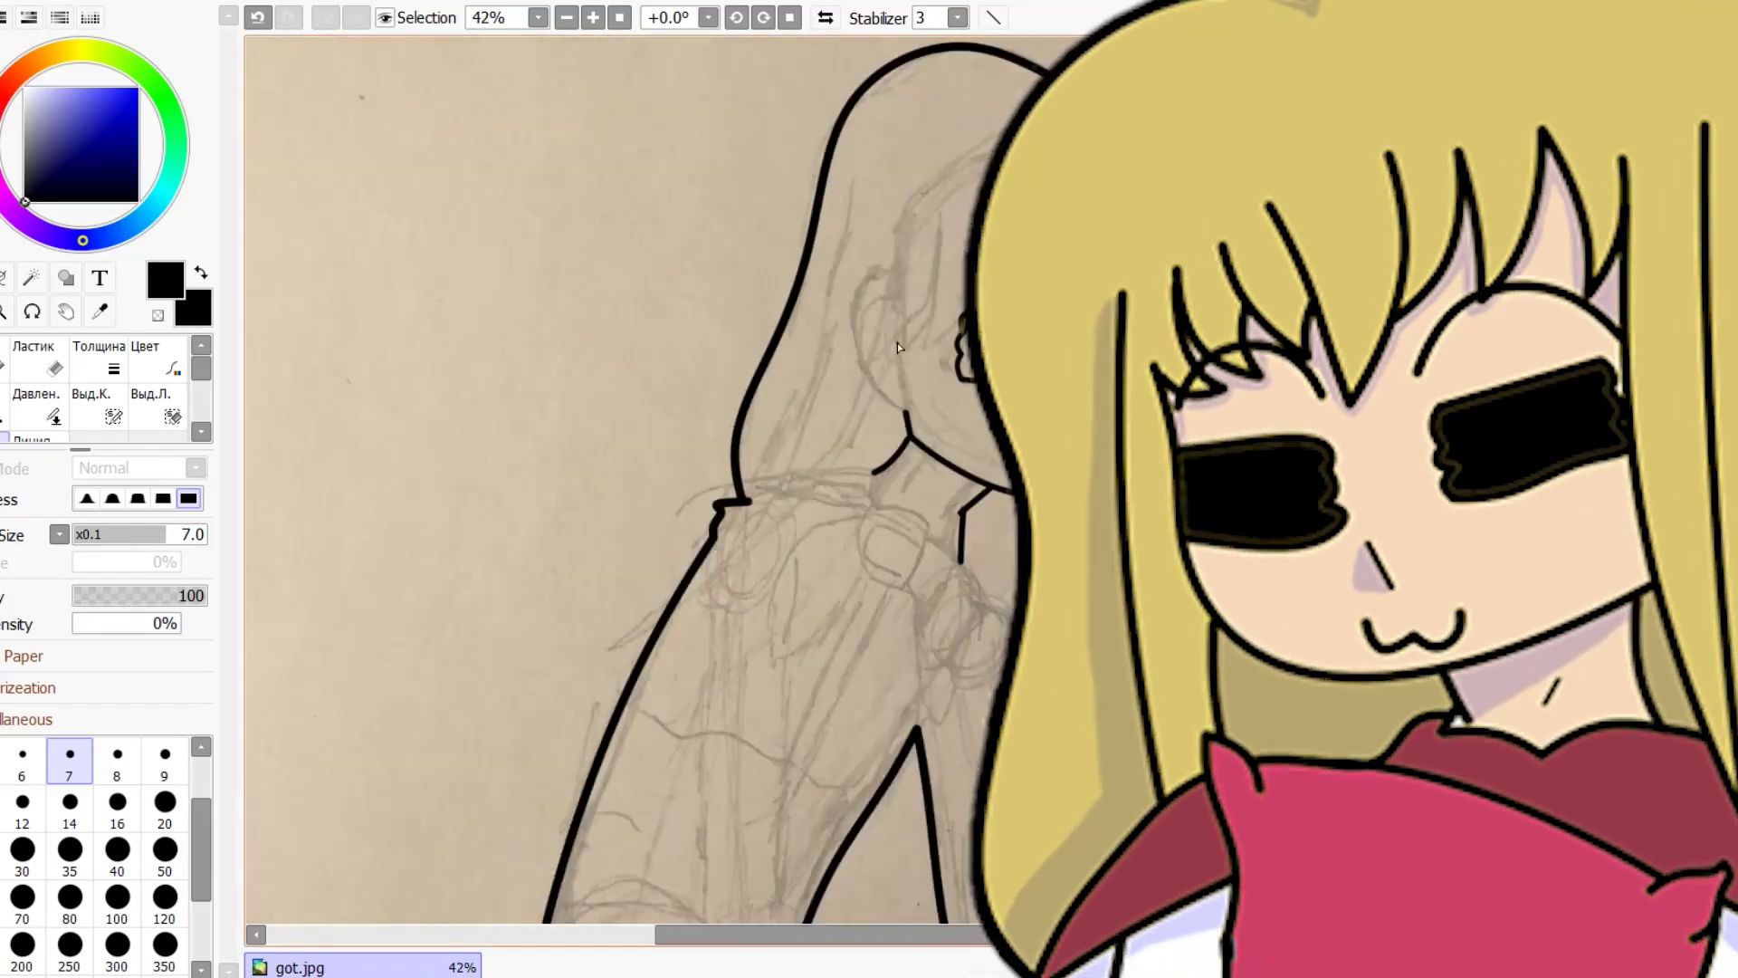
pyautogui.scroll(8, 872, 338)
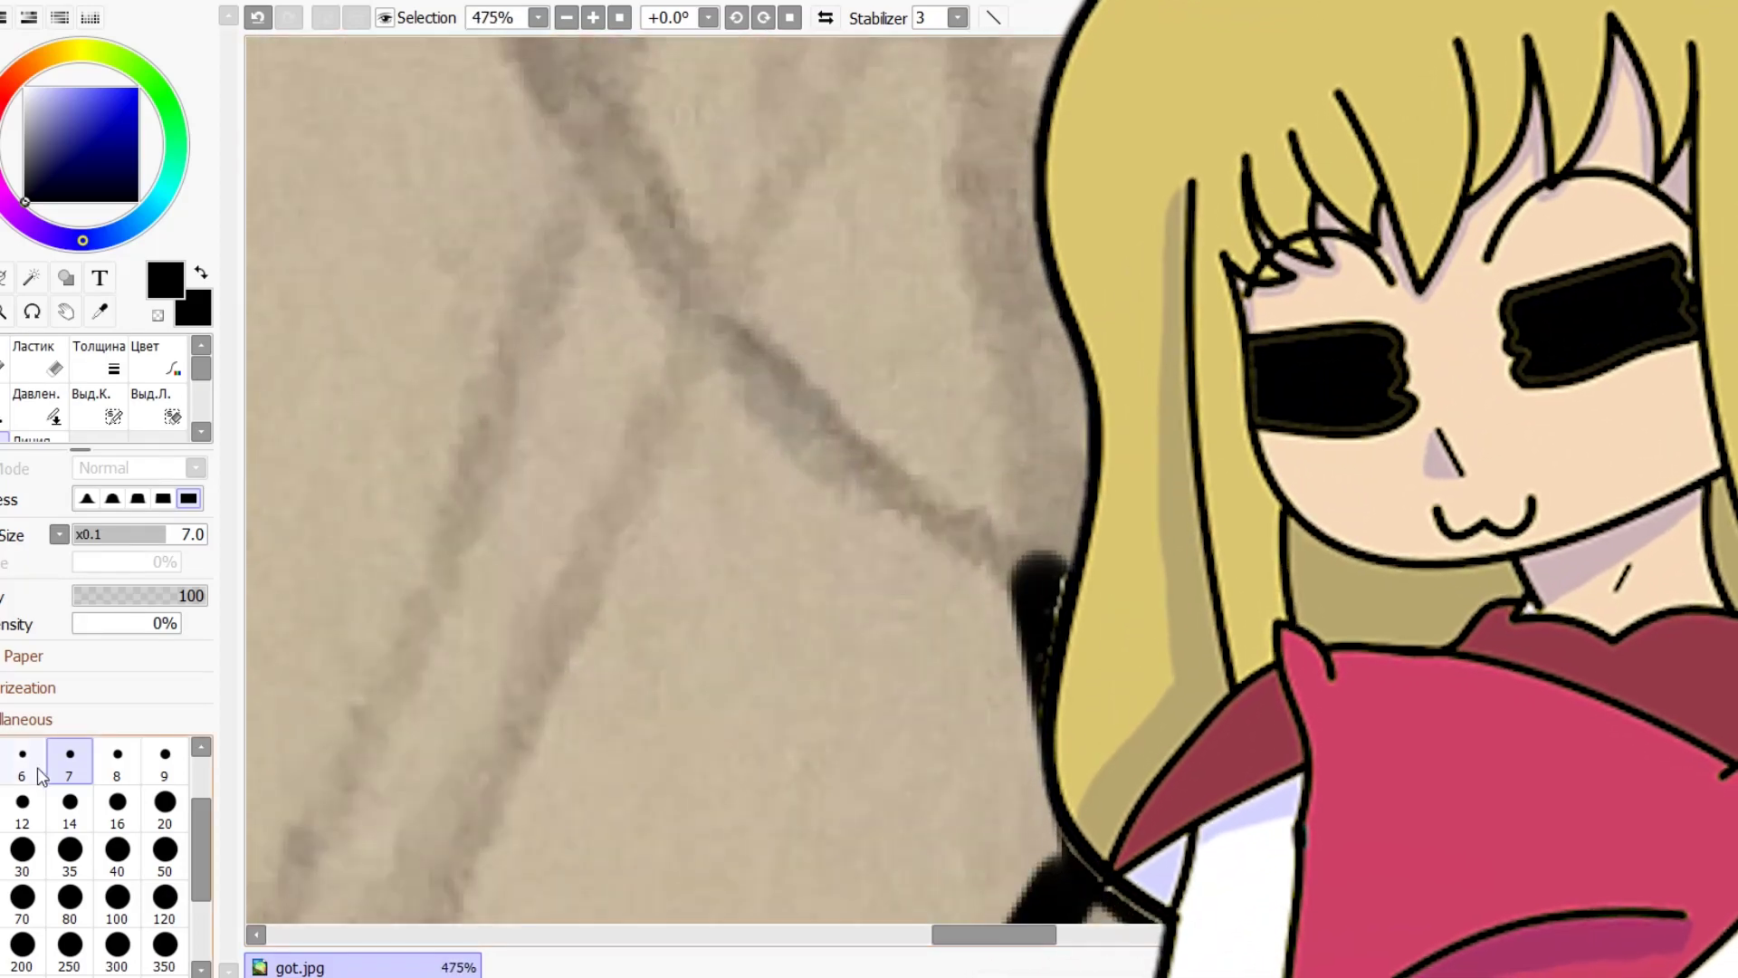
# Ink a thick curved stroke at size 14, then try a thin size 6 S-curve and undo it.
pyautogui.click(69, 810)
pyautogui.moveTo(706, 310)
pyautogui.mouseDown()
pyautogui.moveTo(818, 432)
pyautogui.moveTo(996, 579)
pyautogui.mouseUp()
pyautogui.scroll(-7, 888, 516)
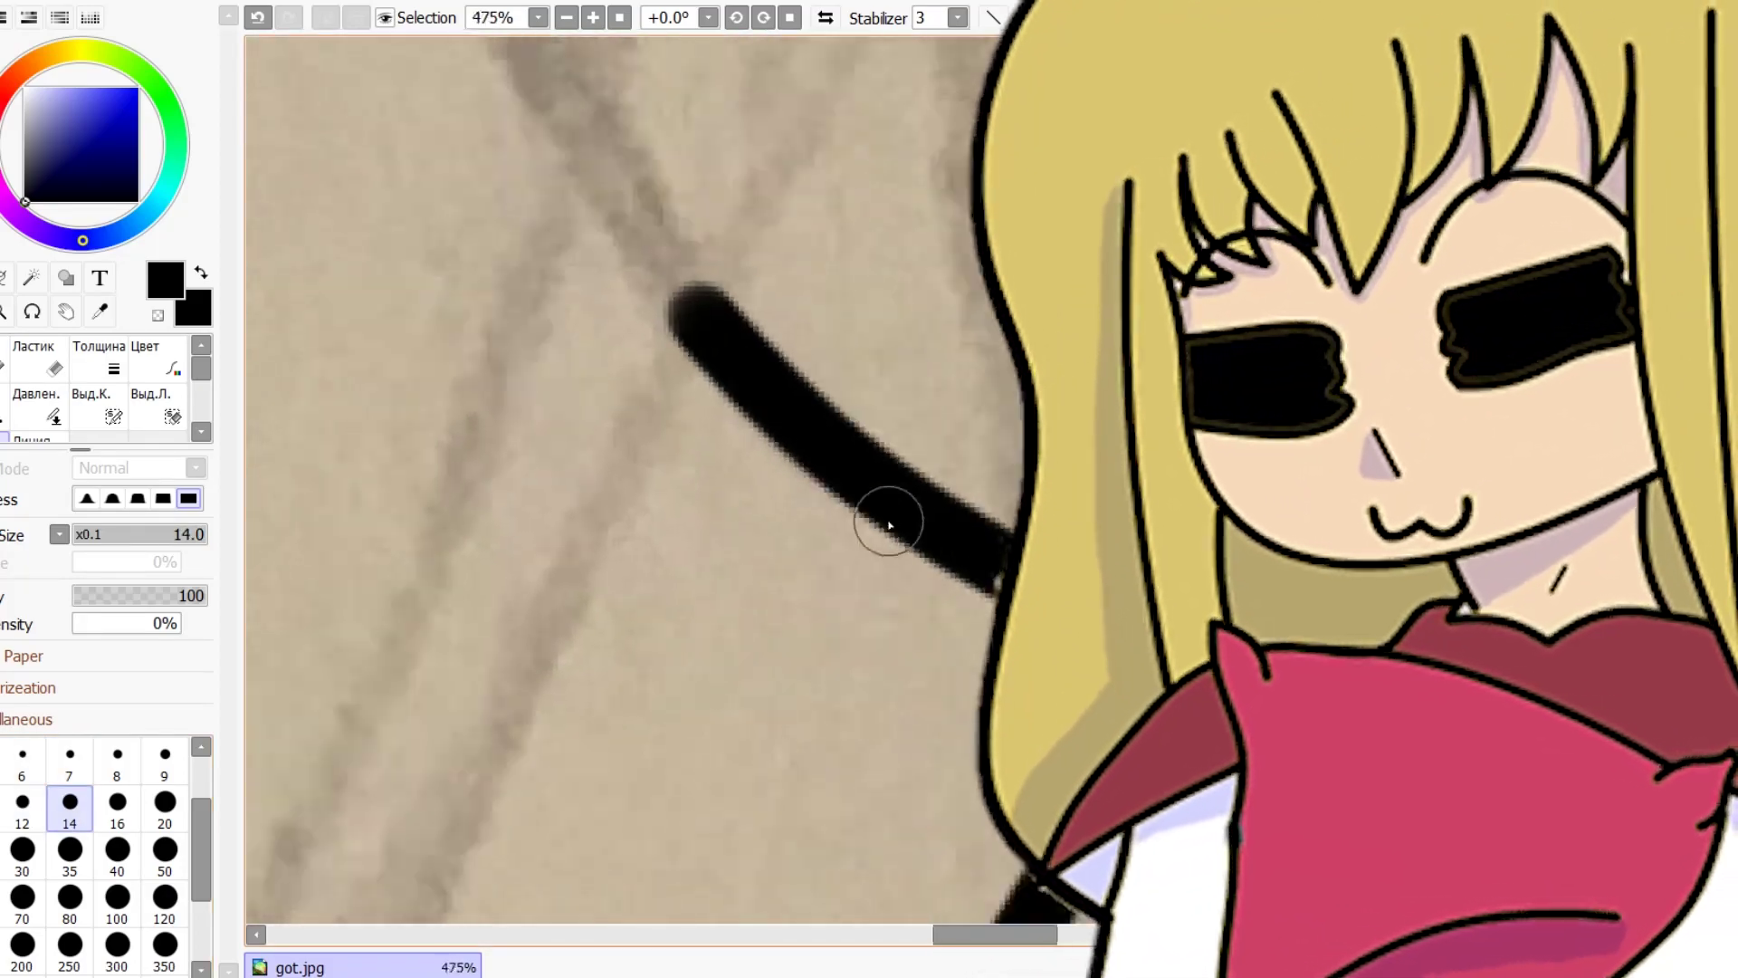
pyautogui.scroll(3, 849, 526)
pyautogui.click(22, 760)
pyautogui.scroll(4, 757, 573)
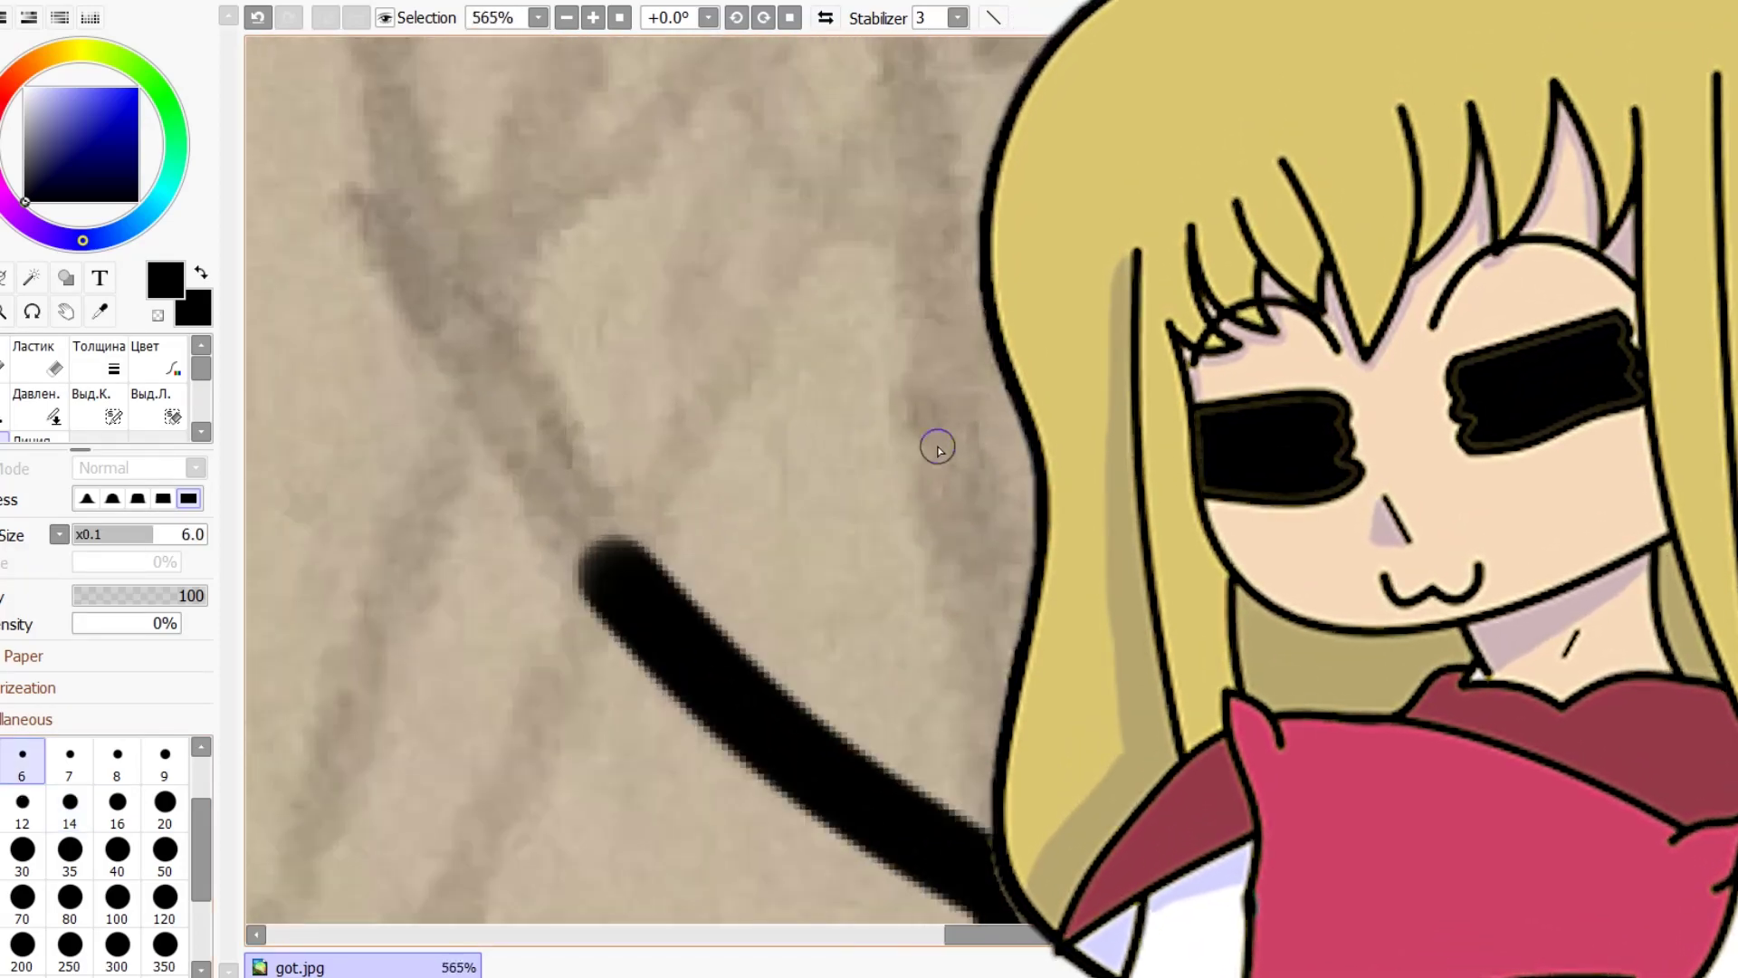
pyautogui.moveTo(932, 233)
pyautogui.mouseDown()
pyautogui.moveTo(885, 318)
pyautogui.moveTo(932, 505)
pyautogui.moveTo(914, 477)
pyautogui.moveTo(964, 539)
pyautogui.moveTo(943, 545)
pyautogui.moveTo(937, 602)
pyautogui.mouseUp()
pyautogui.hotkey('ctrl', 'z')
pyautogui.scroll(-10, 936, 600)
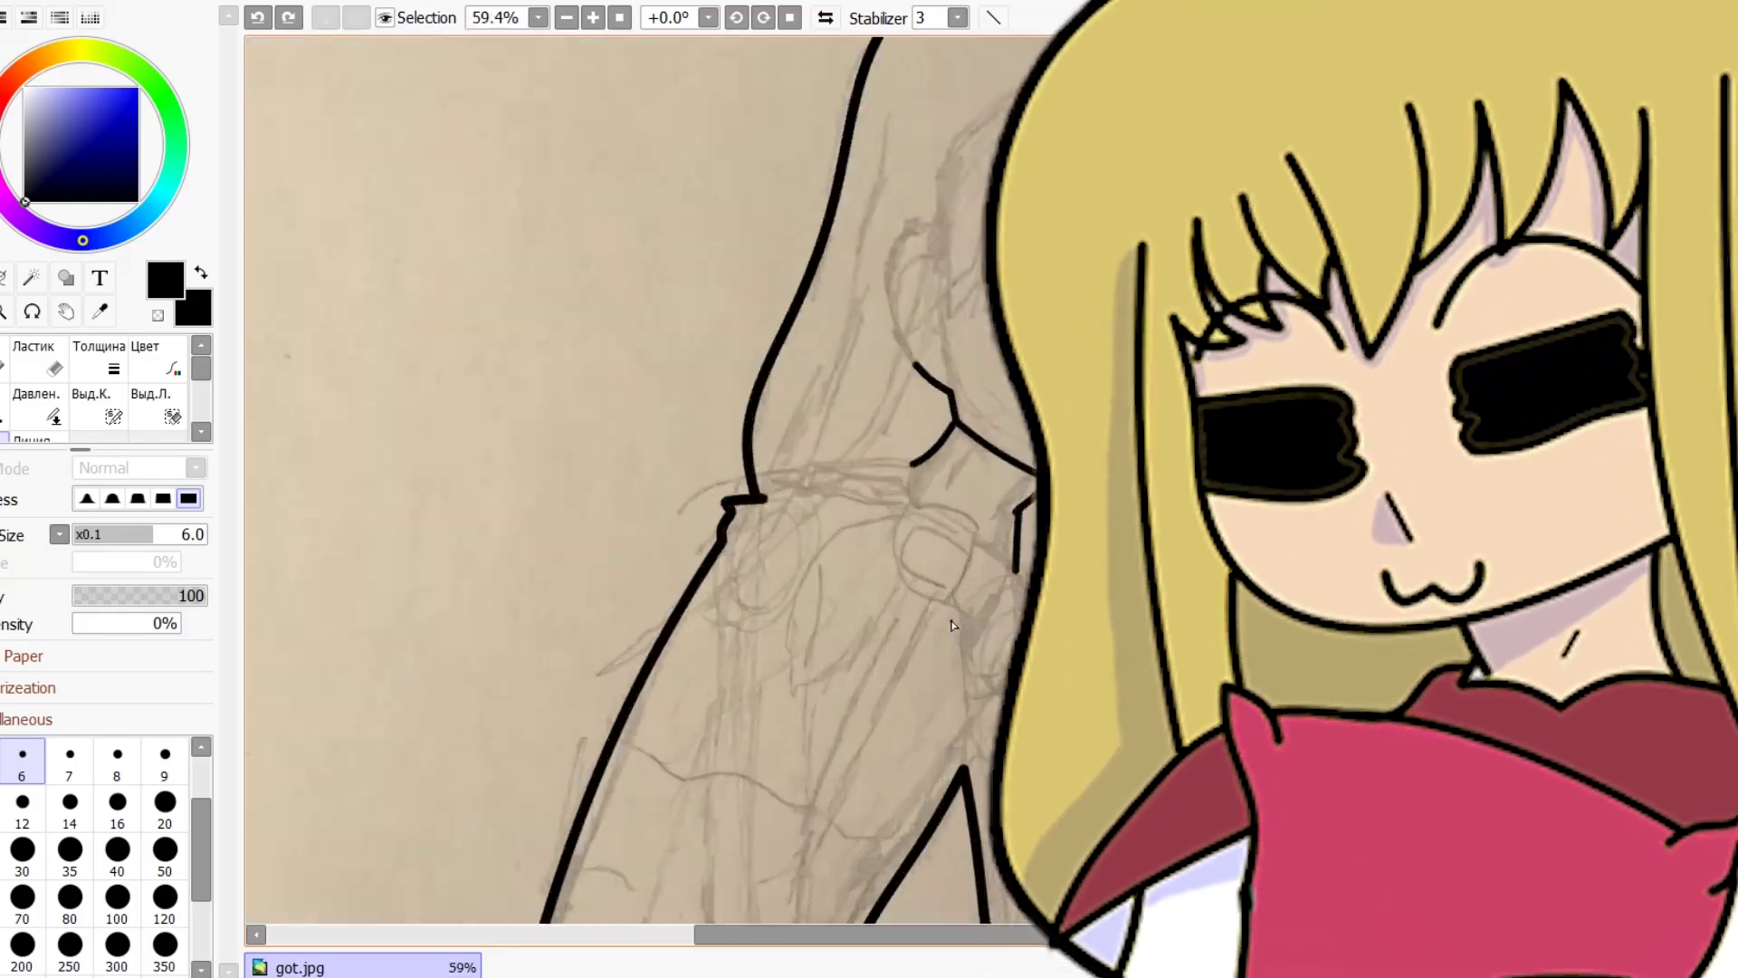
pyautogui.scroll(1, 969, 626)
pyautogui.scroll(-3, 1023, 473)
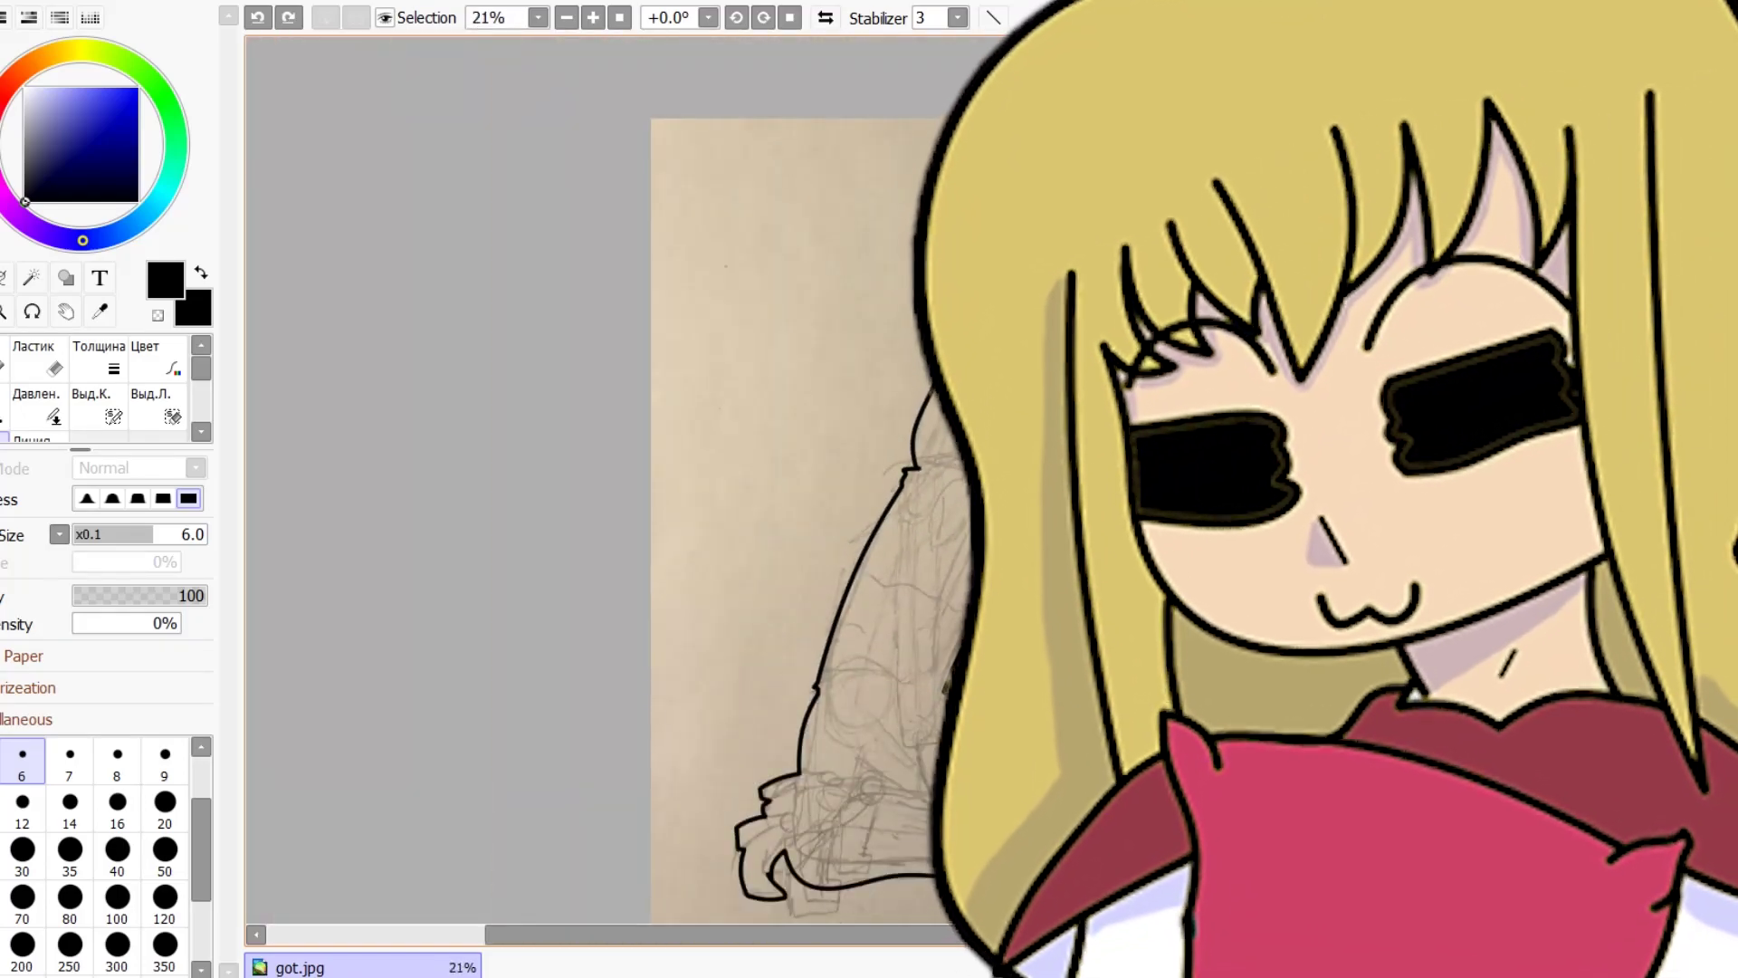
pyautogui.scroll(1, 1059, 439)
pyautogui.scroll(3, 951, 751)
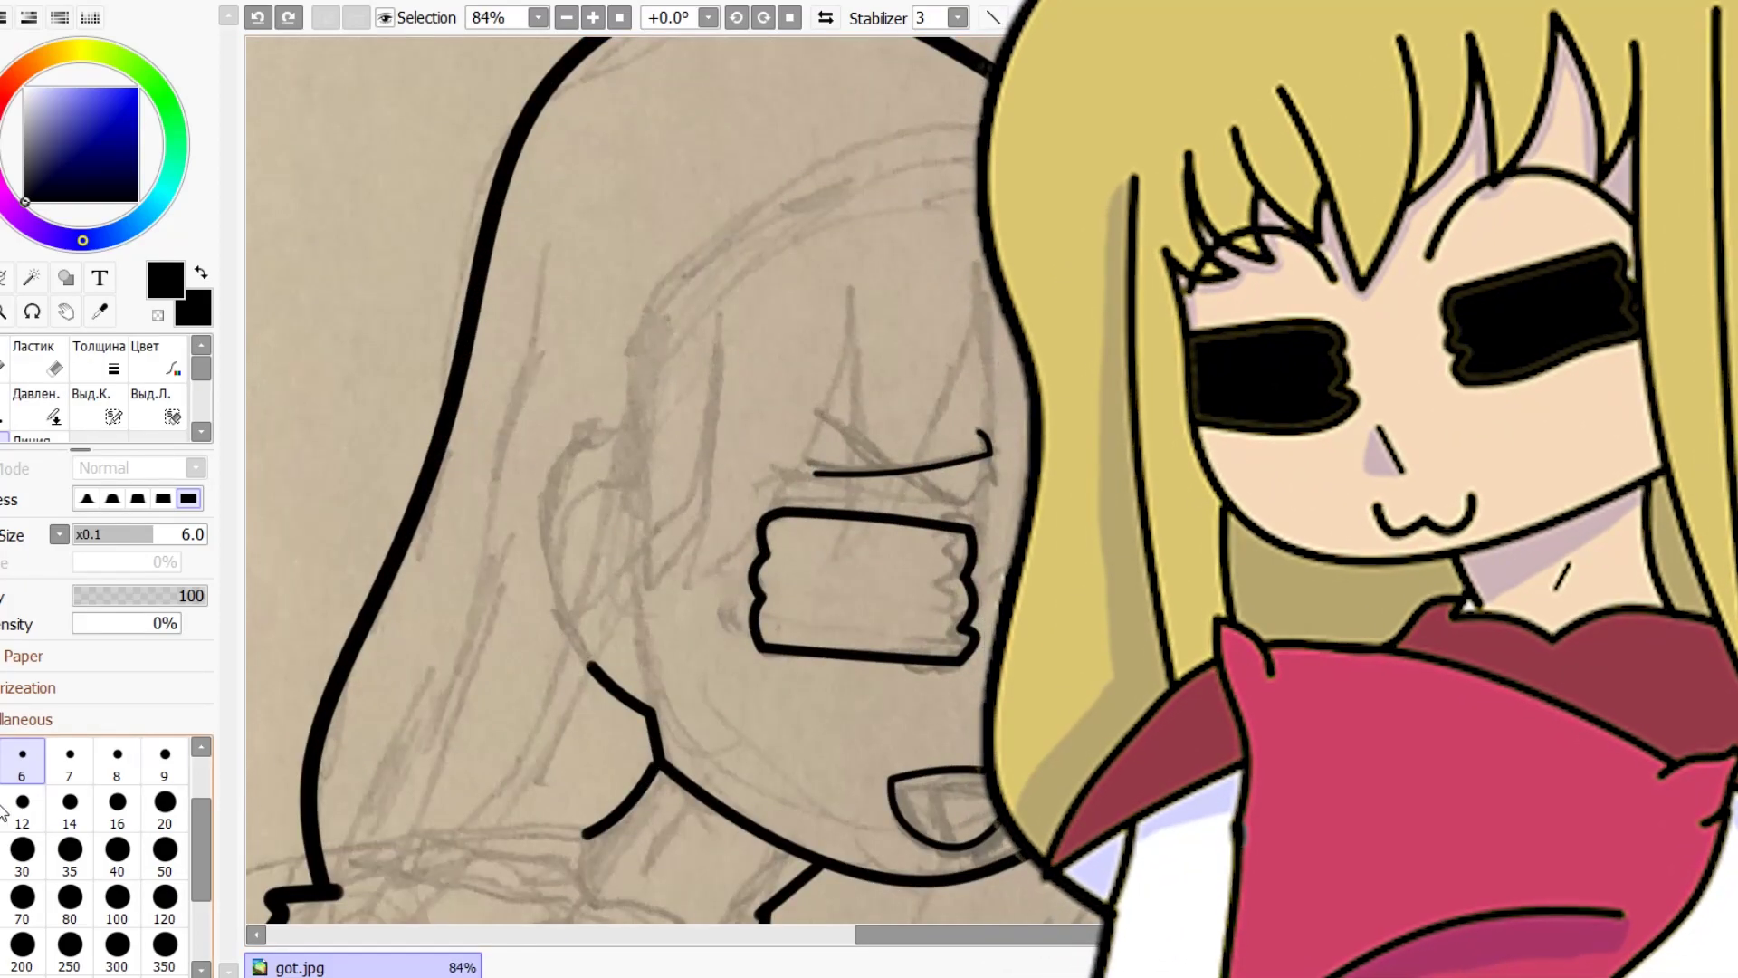
pyautogui.scroll(1, 1104, 407)
# Ink a pointed fringe strand falling over the face.
pyautogui.moveTo(978, 634)
pyautogui.mouseDown()
pyautogui.moveTo(853, 763)
pyautogui.moveTo(873, 763)
pyautogui.moveTo(907, 522)
pyautogui.moveTo(842, 108)
pyautogui.moveTo(848, 179)
pyautogui.moveTo(815, 364)
pyautogui.moveTo(642, 676)
pyautogui.moveTo(571, 700)
pyautogui.moveTo(612, 475)
pyautogui.moveTo(591, 196)
pyautogui.mouseUp()
pyautogui.scroll(-2, 605, 185)
pyautogui.moveTo(395, 410)
pyautogui.mouseDown()
pyautogui.moveTo(492, 322)
pyautogui.moveTo(451, 576)
pyautogui.moveTo(710, 256)
pyautogui.moveTo(759, 80)
pyautogui.mouseUp()
pyautogui.scroll(2, 525, 231)
pyautogui.scroll(-1, 760, 64)
pyautogui.scroll(5, 725, 46)
pyautogui.scroll(-6, 745, 70)
pyautogui.scroll(11, 747, 285)
pyautogui.scroll(-15, 768, 497)
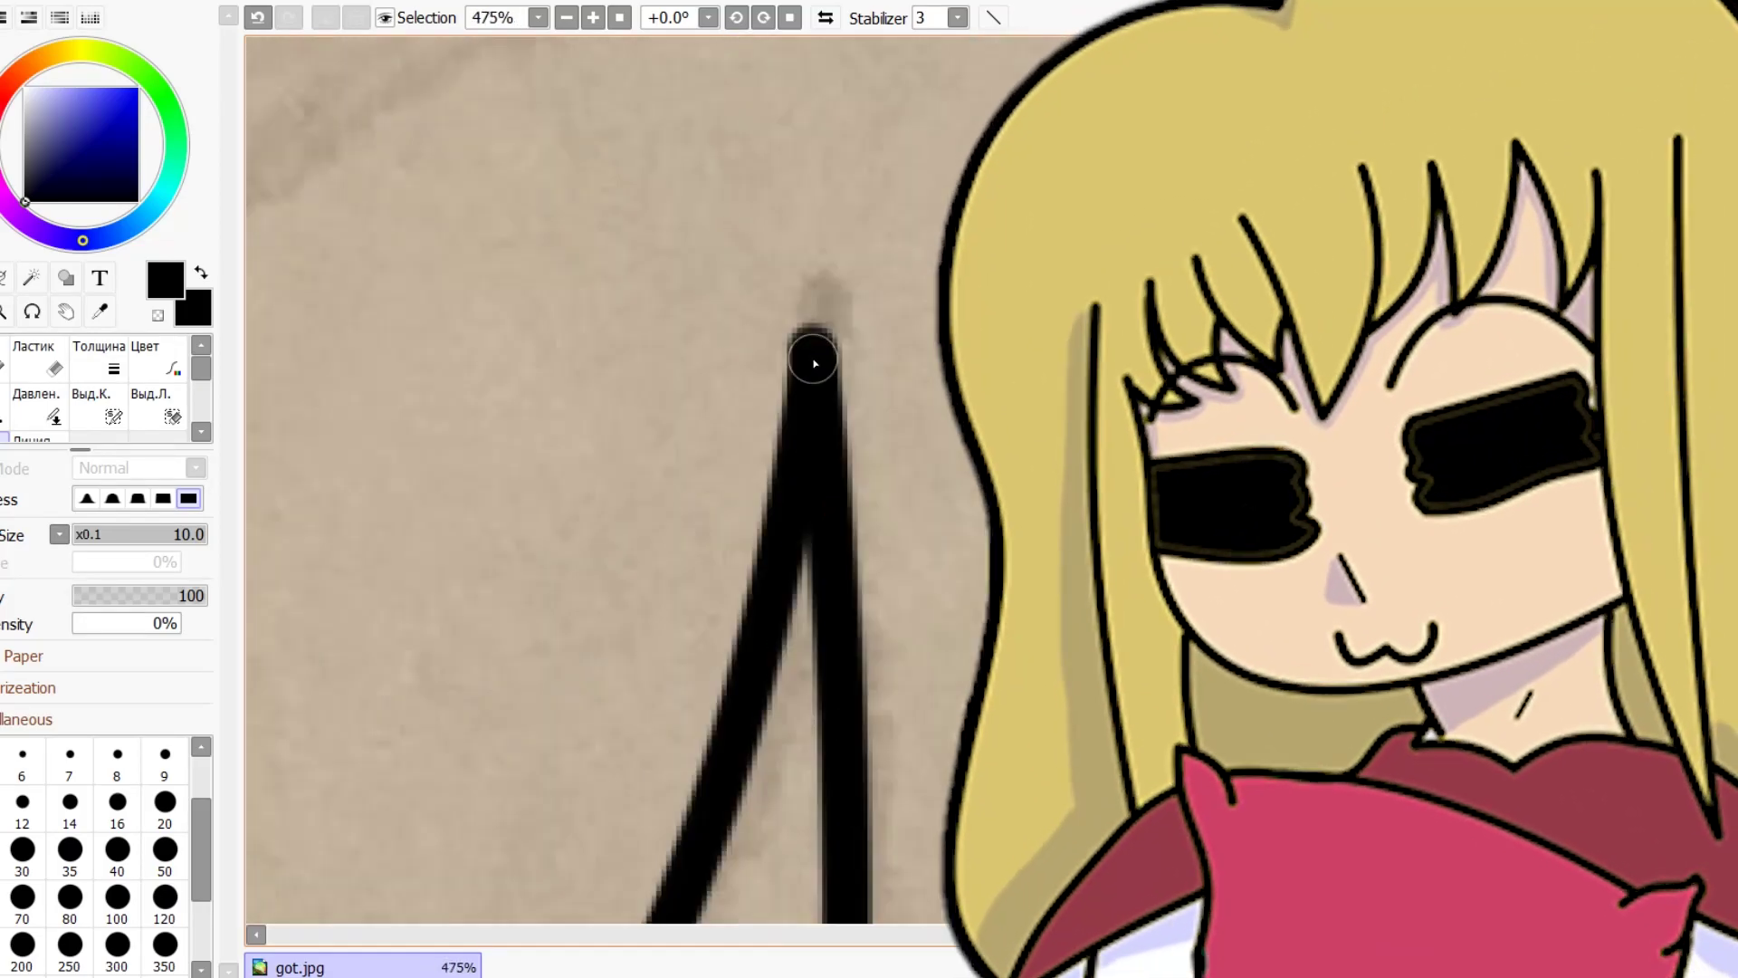
pyautogui.scroll(5, 504, 672)
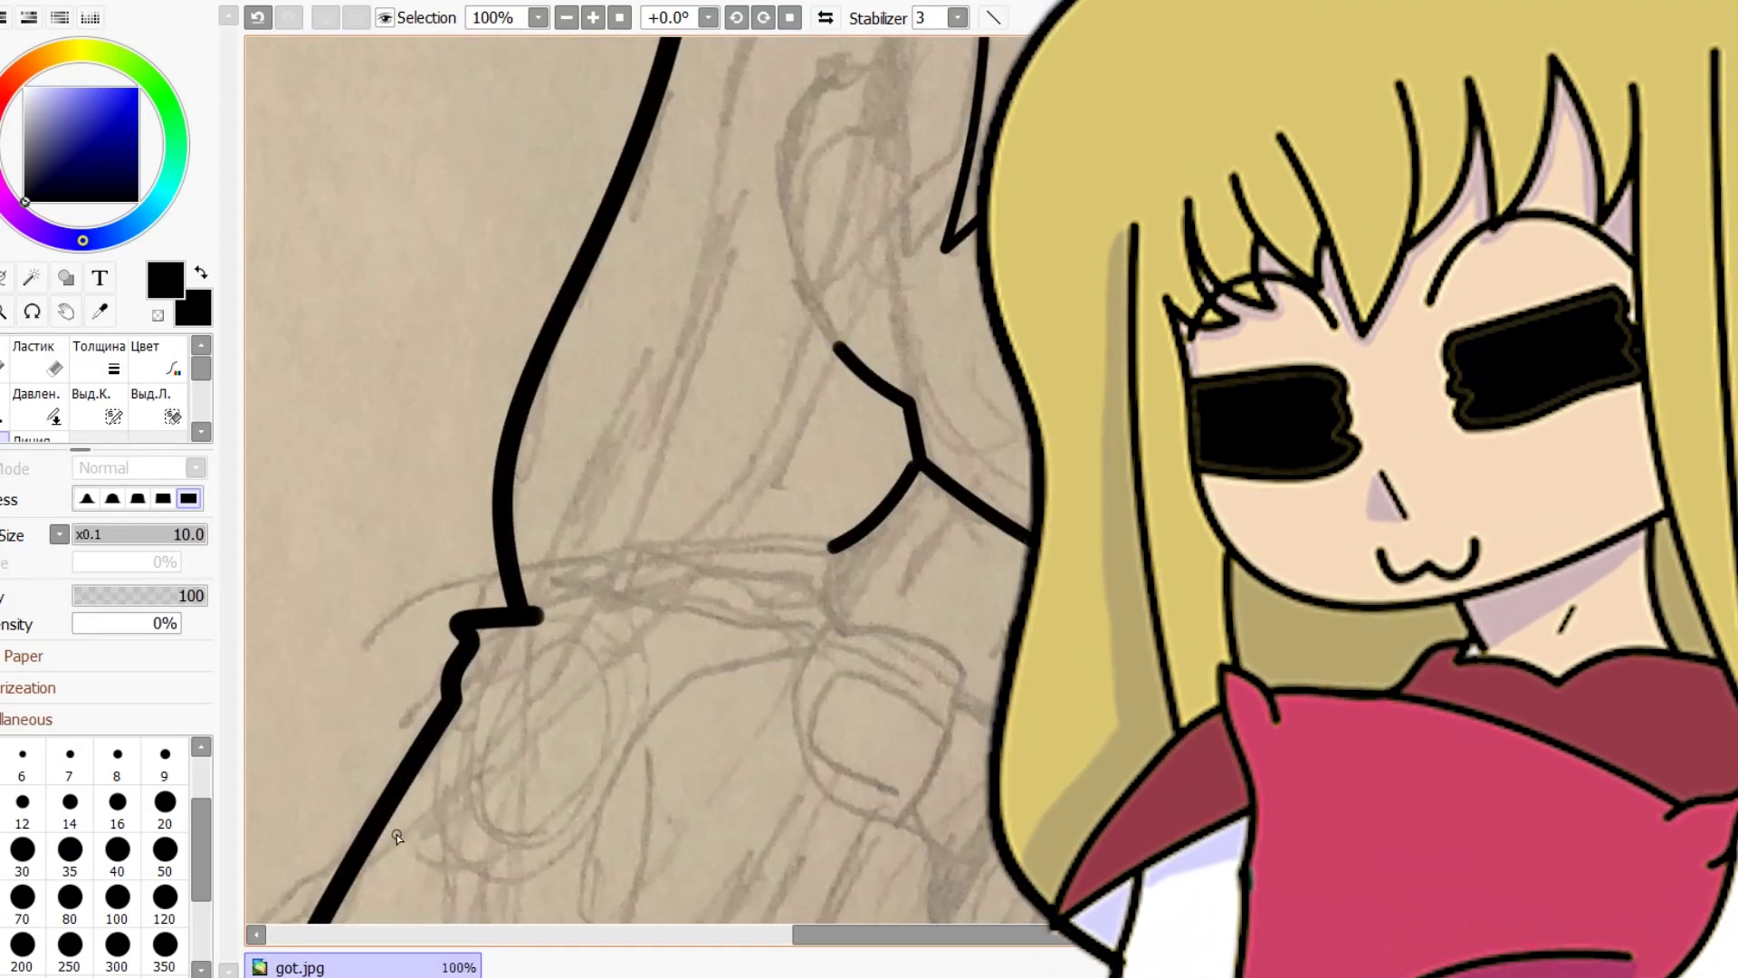
# Bend the long hair strand along the hair's left side into a curve with the curve tool.
pyautogui.click(699, 563)
pyautogui.scroll(-1, 699, 563)
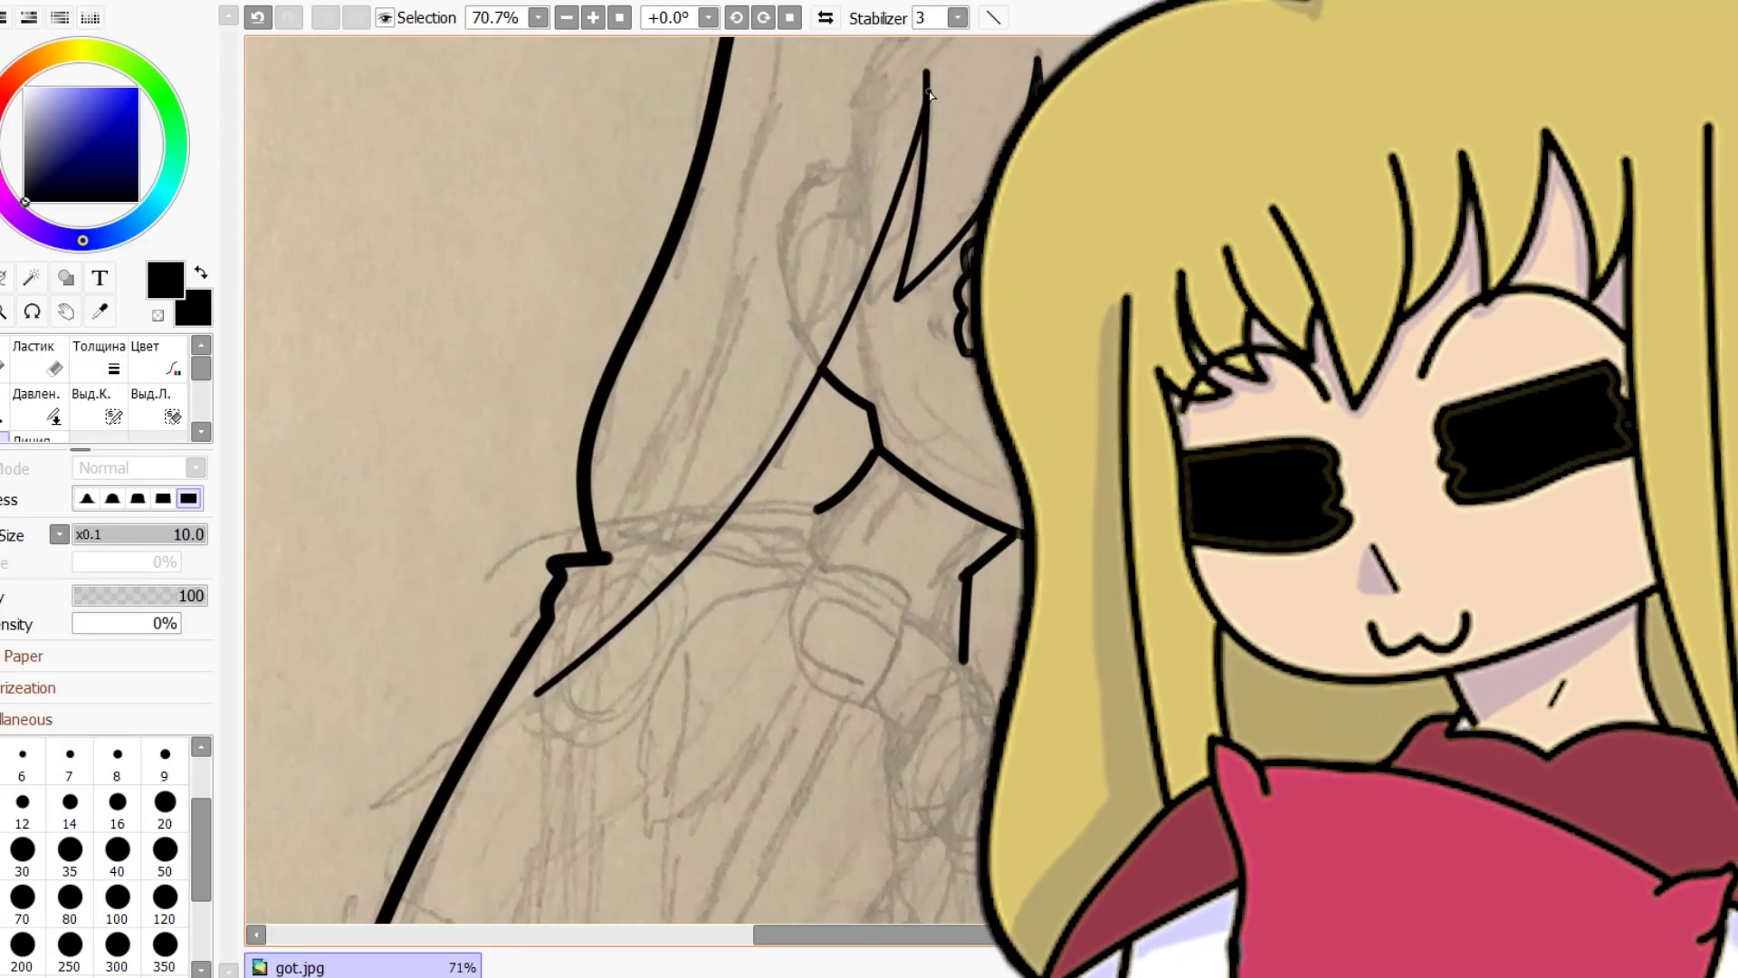
pyautogui.scroll(2, 511, 668)
pyautogui.scroll(-4, 540, 704)
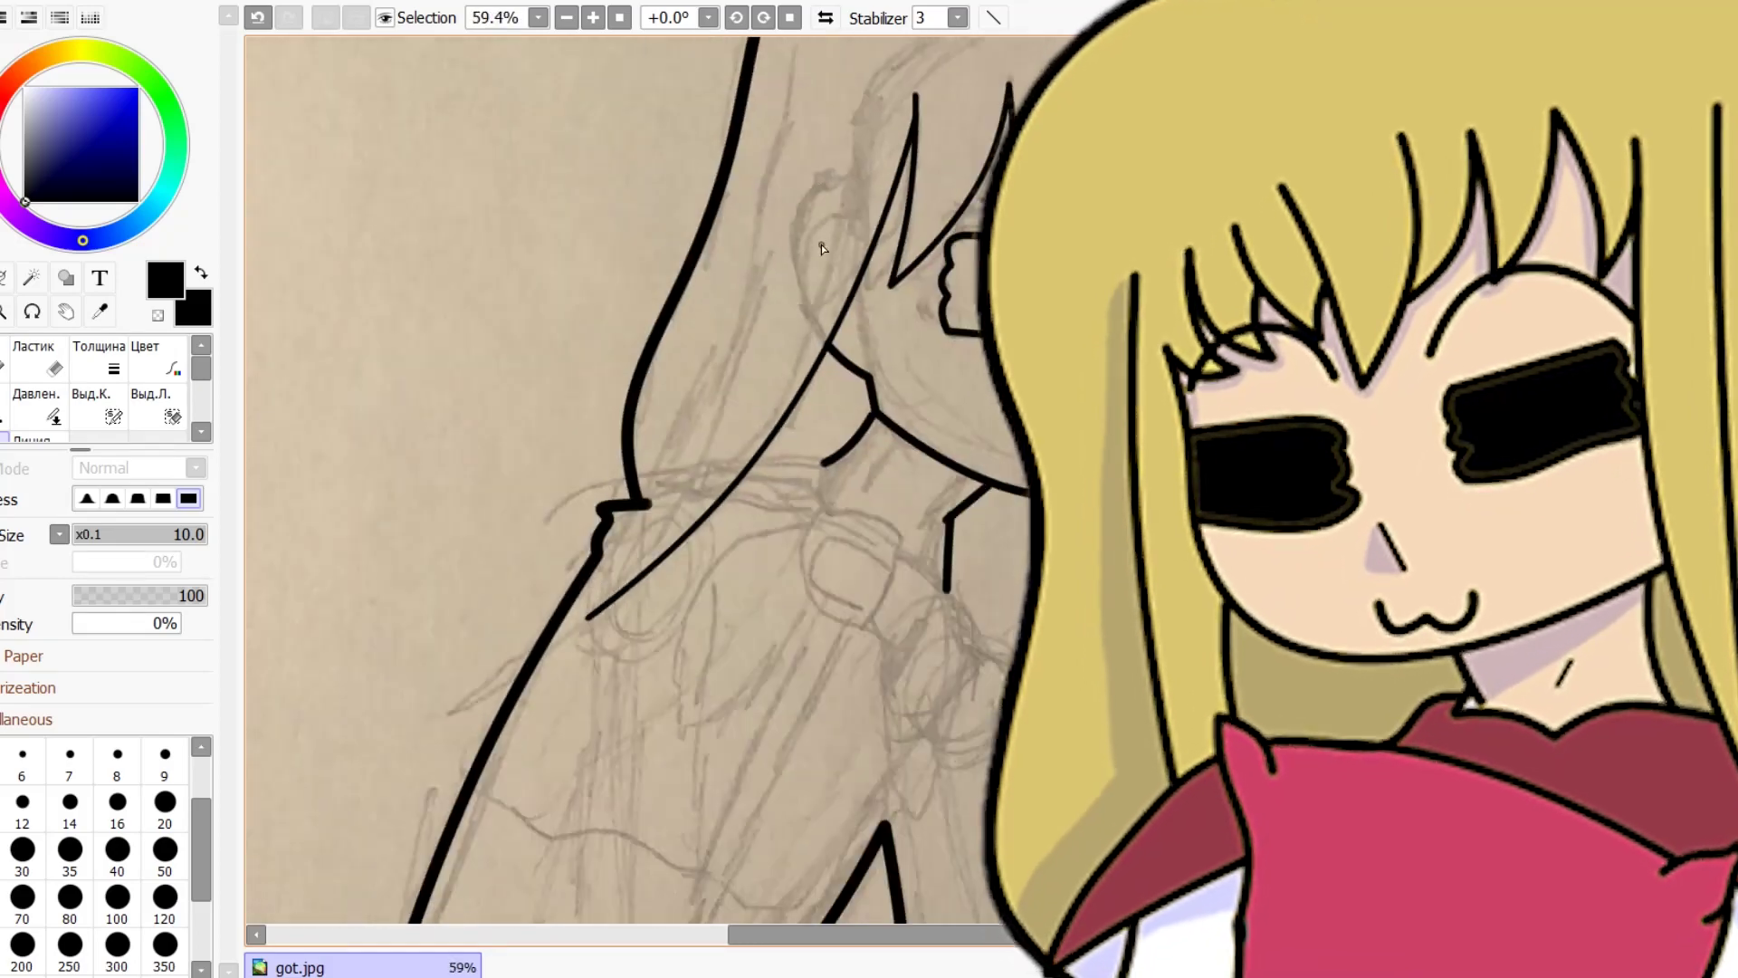
pyautogui.scroll(7, 676, 435)
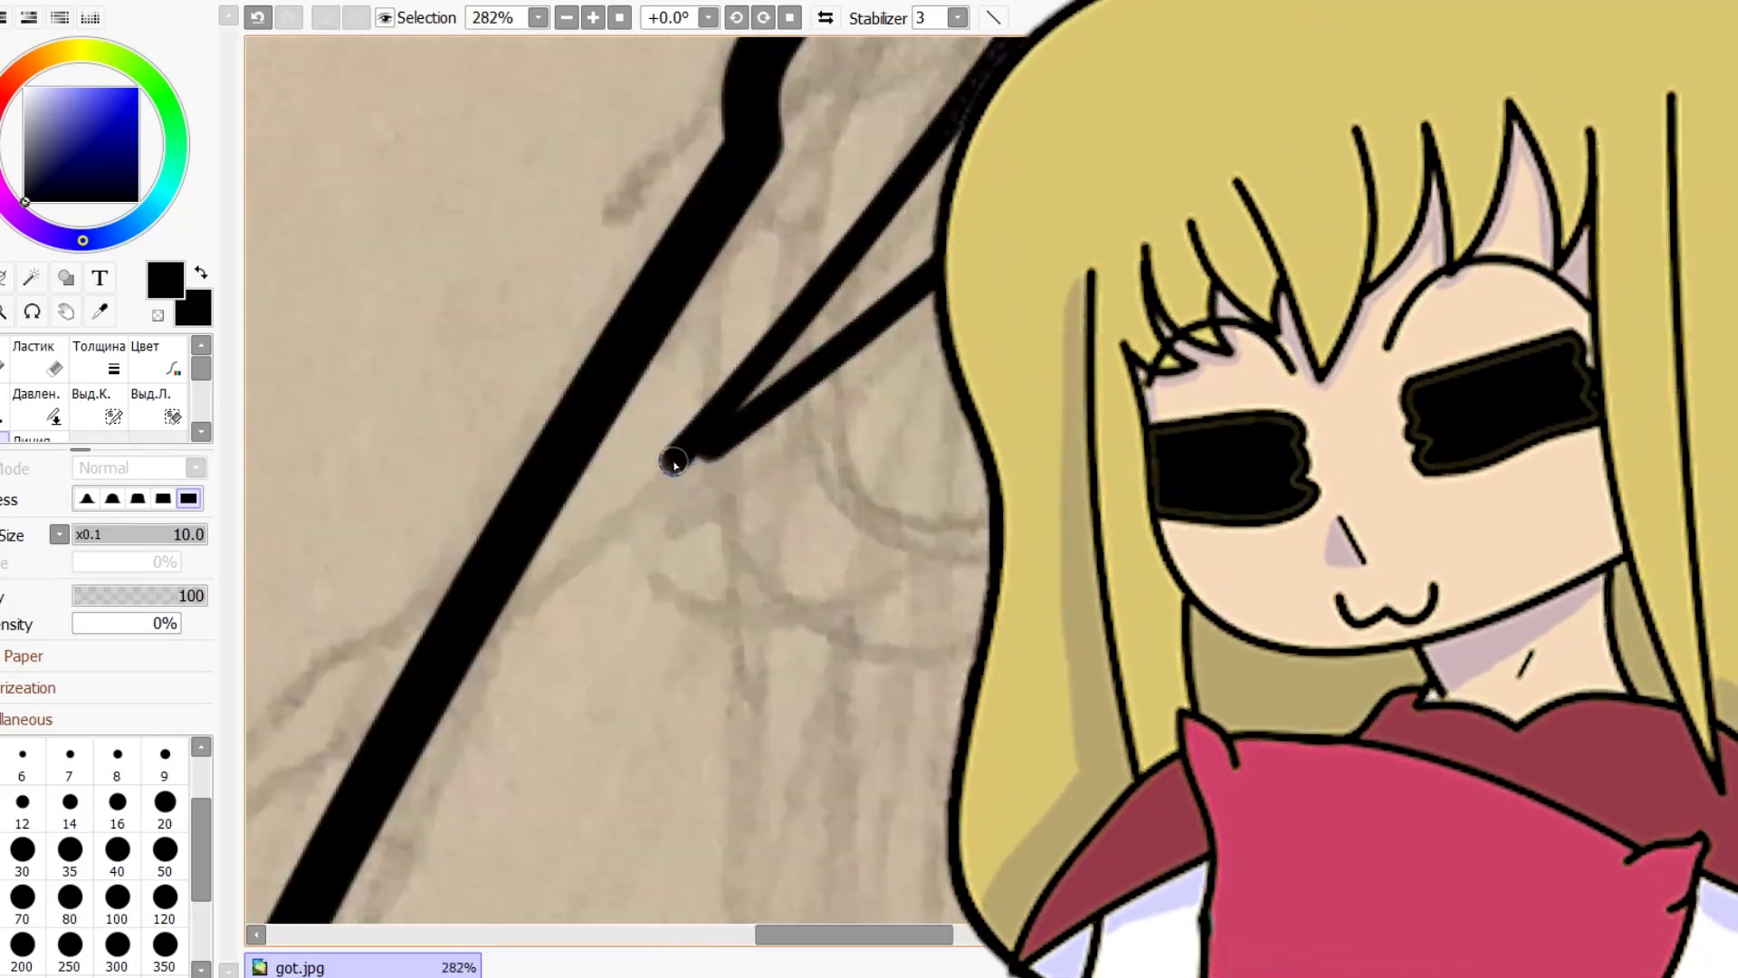
pyautogui.scroll(-7, 725, 458)
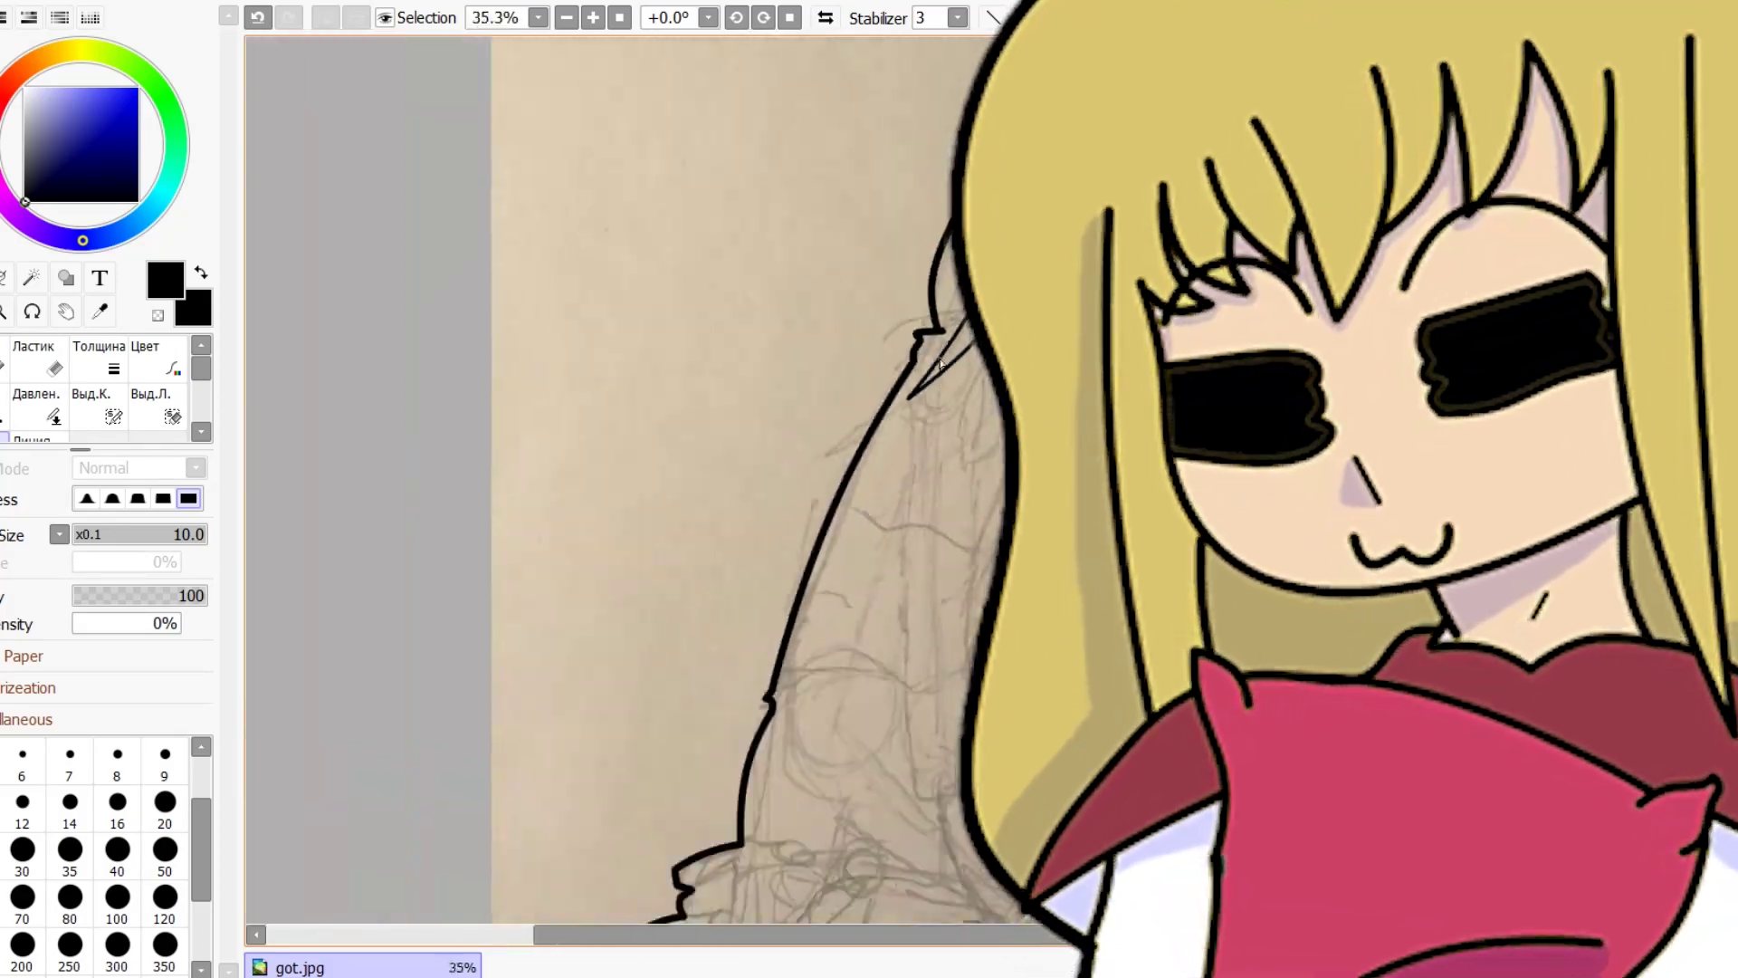
pyautogui.scroll(3, 1304, 571)
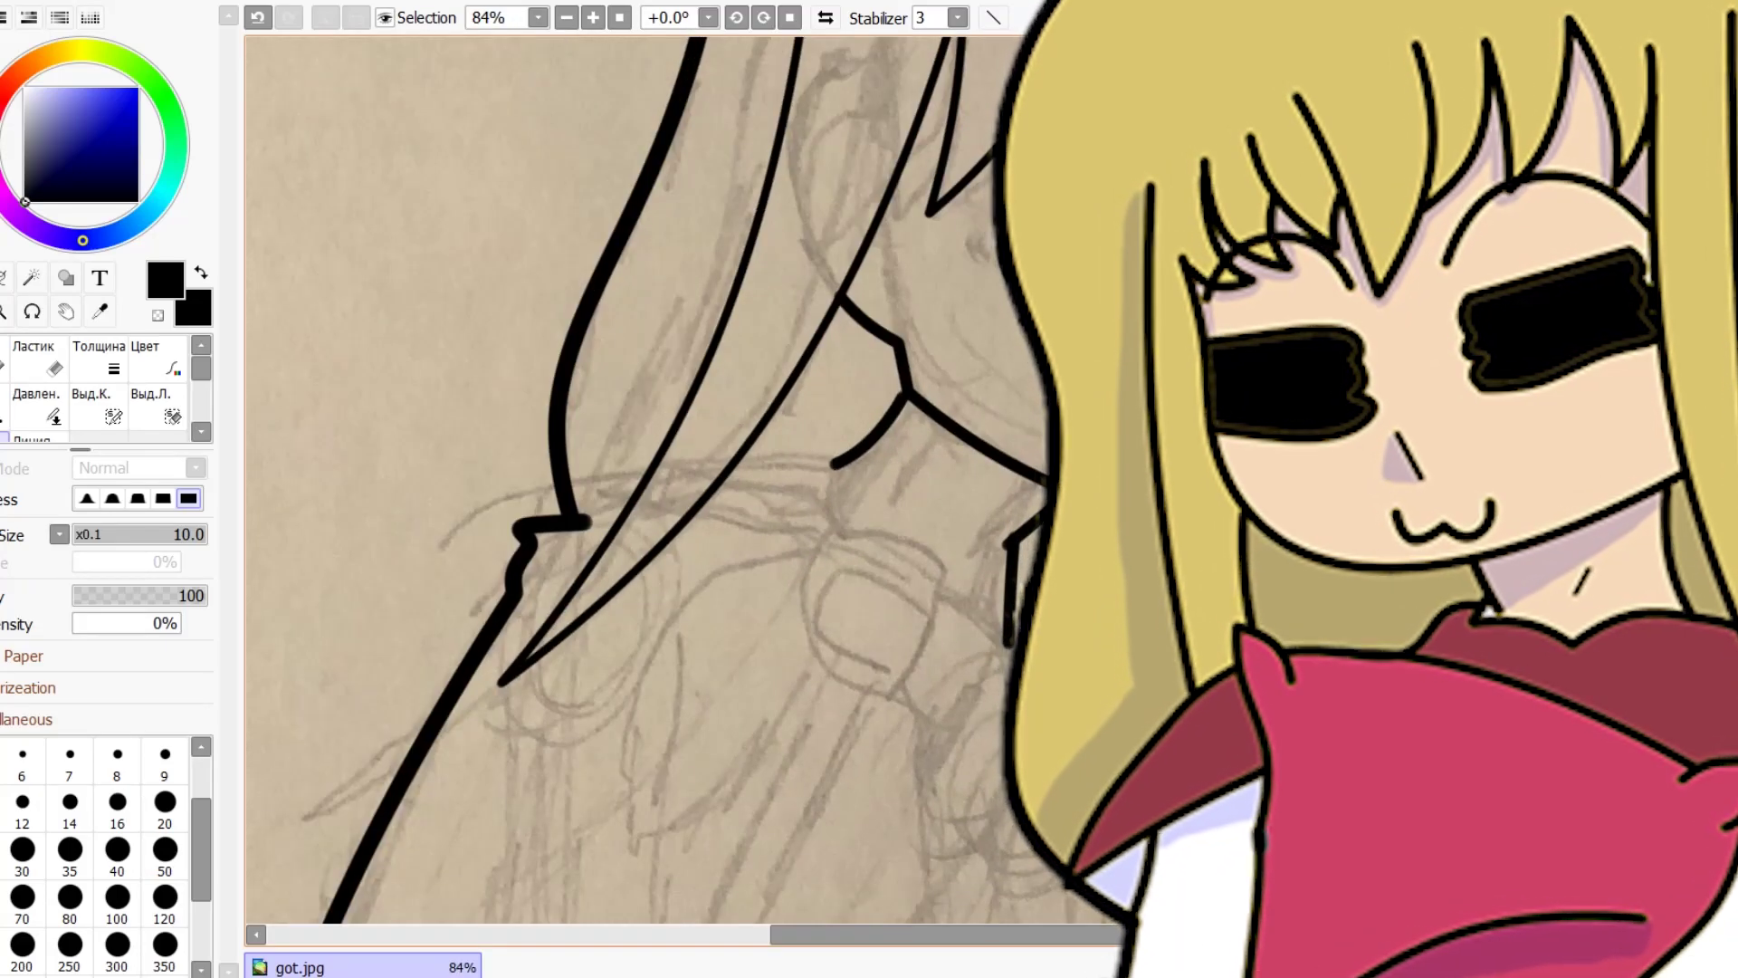
pyautogui.scroll(-2, 1349, 522)
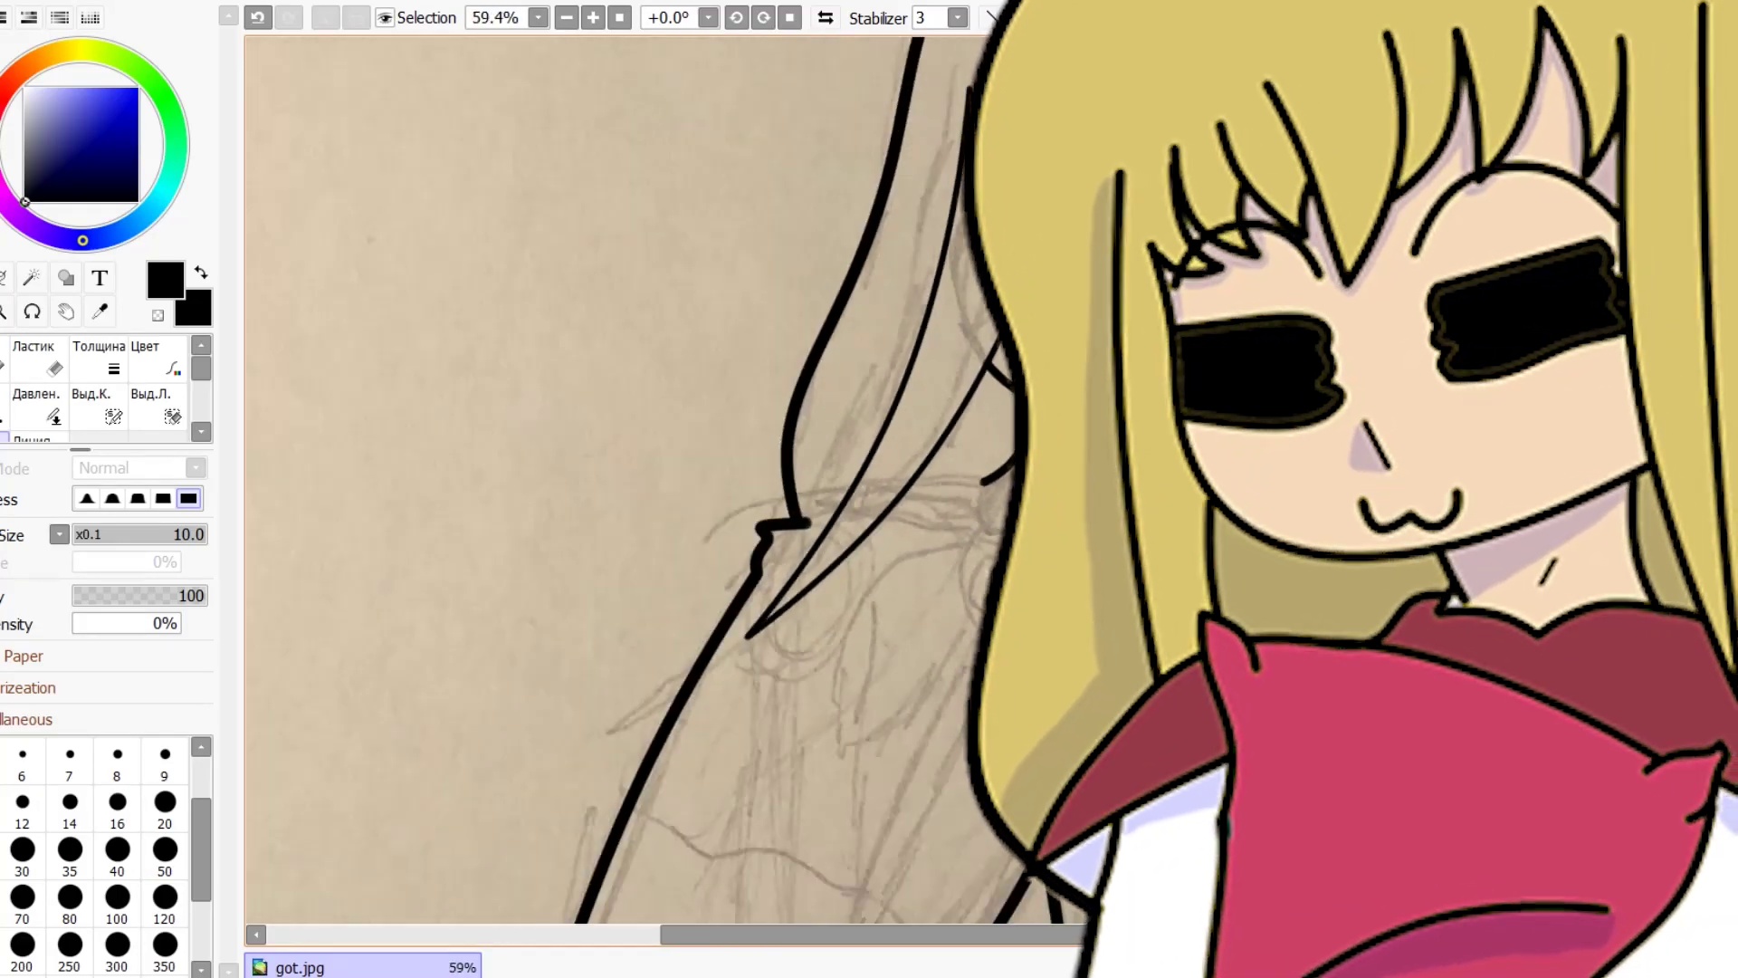
pyautogui.scroll(5, 795, 557)
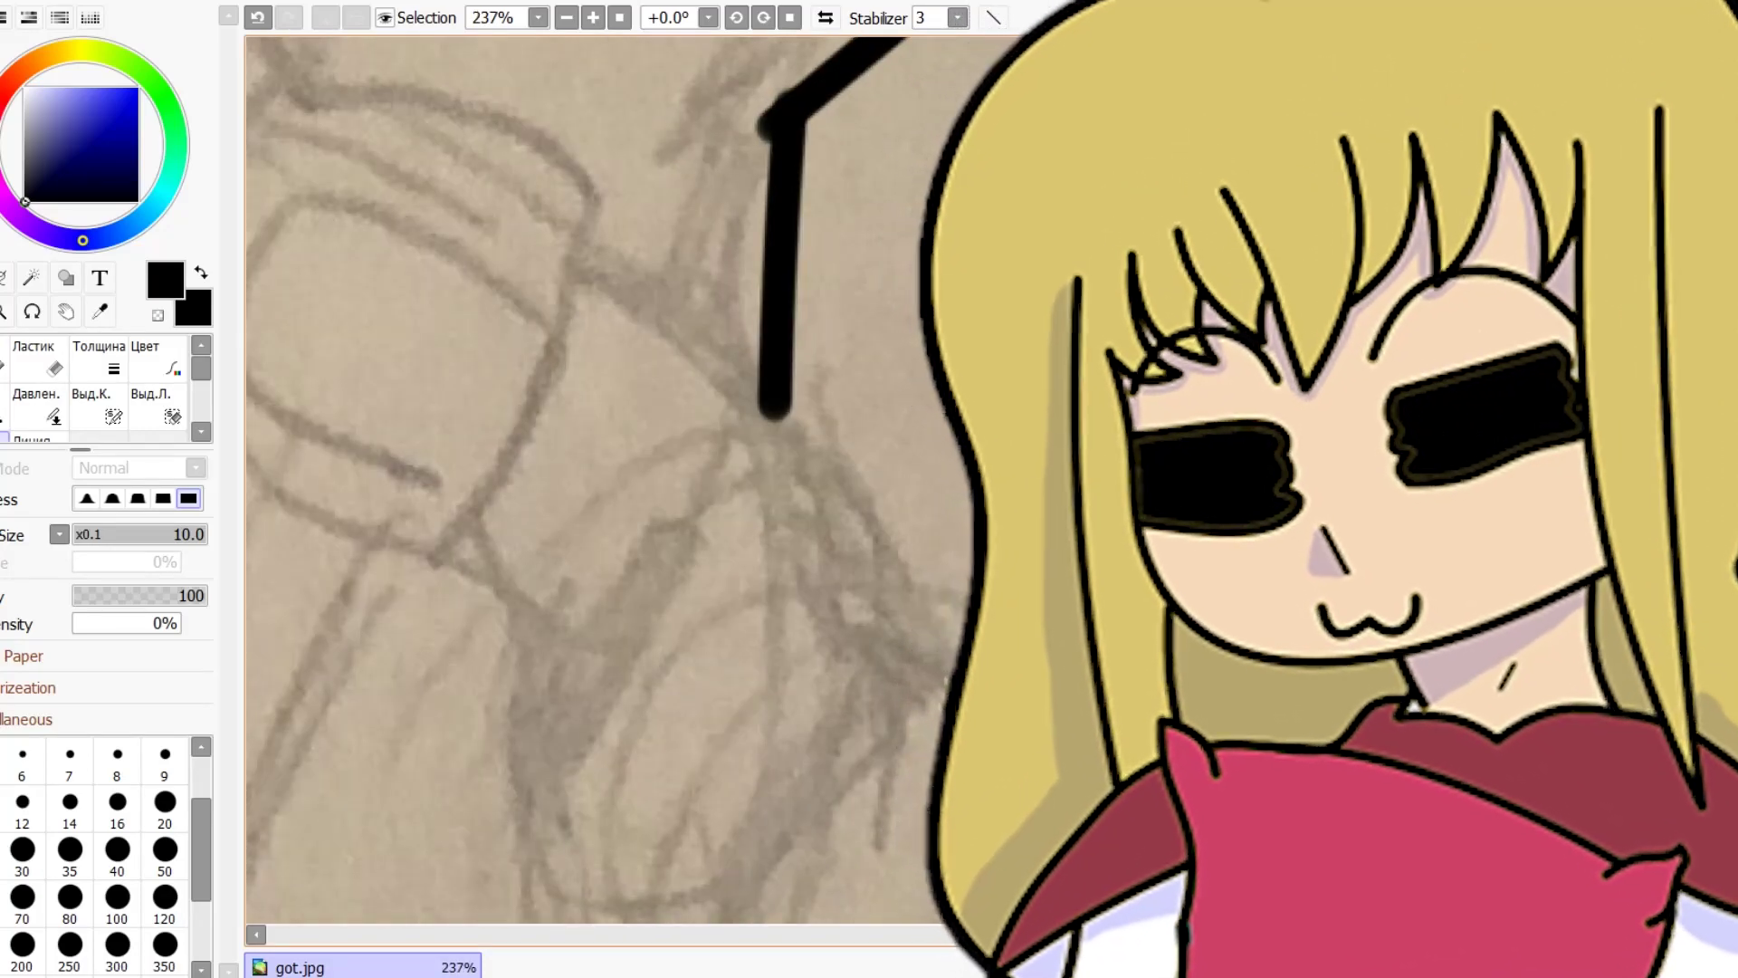
pyautogui.scroll(-6, 815, 561)
pyautogui.scroll(4, 815, 561)
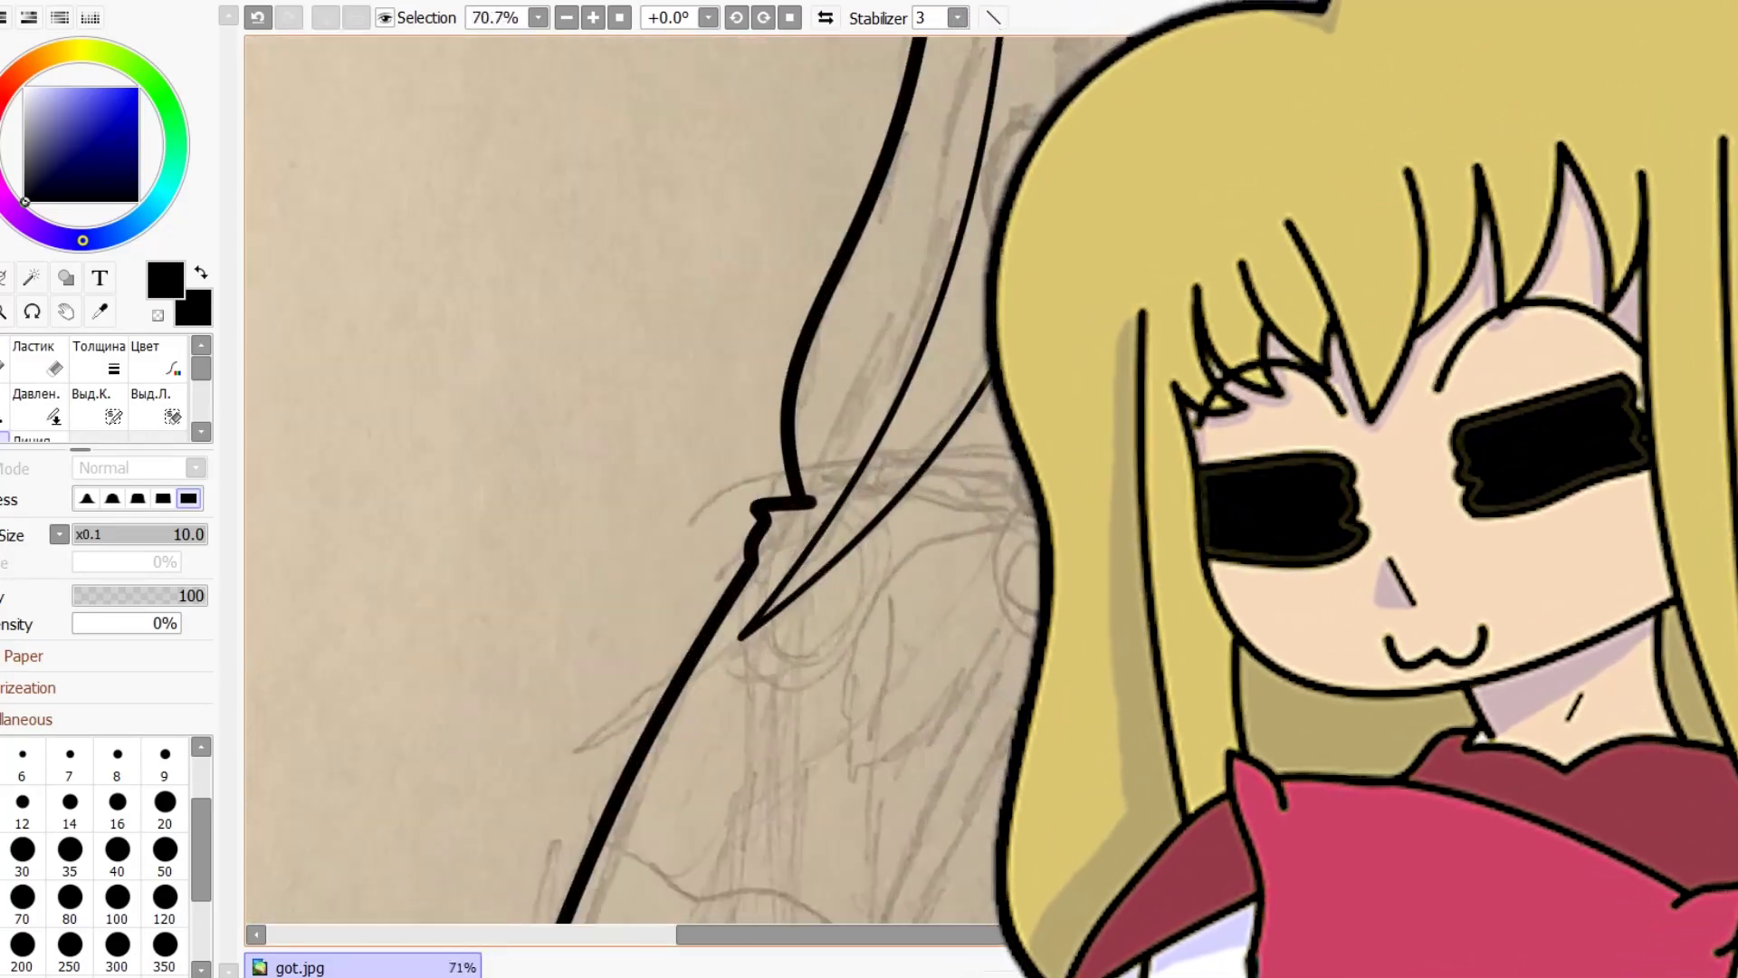
pyautogui.scroll(-1, 1077, 570)
pyautogui.scroll(-4, 995, 561)
pyautogui.scroll(8, 996, 561)
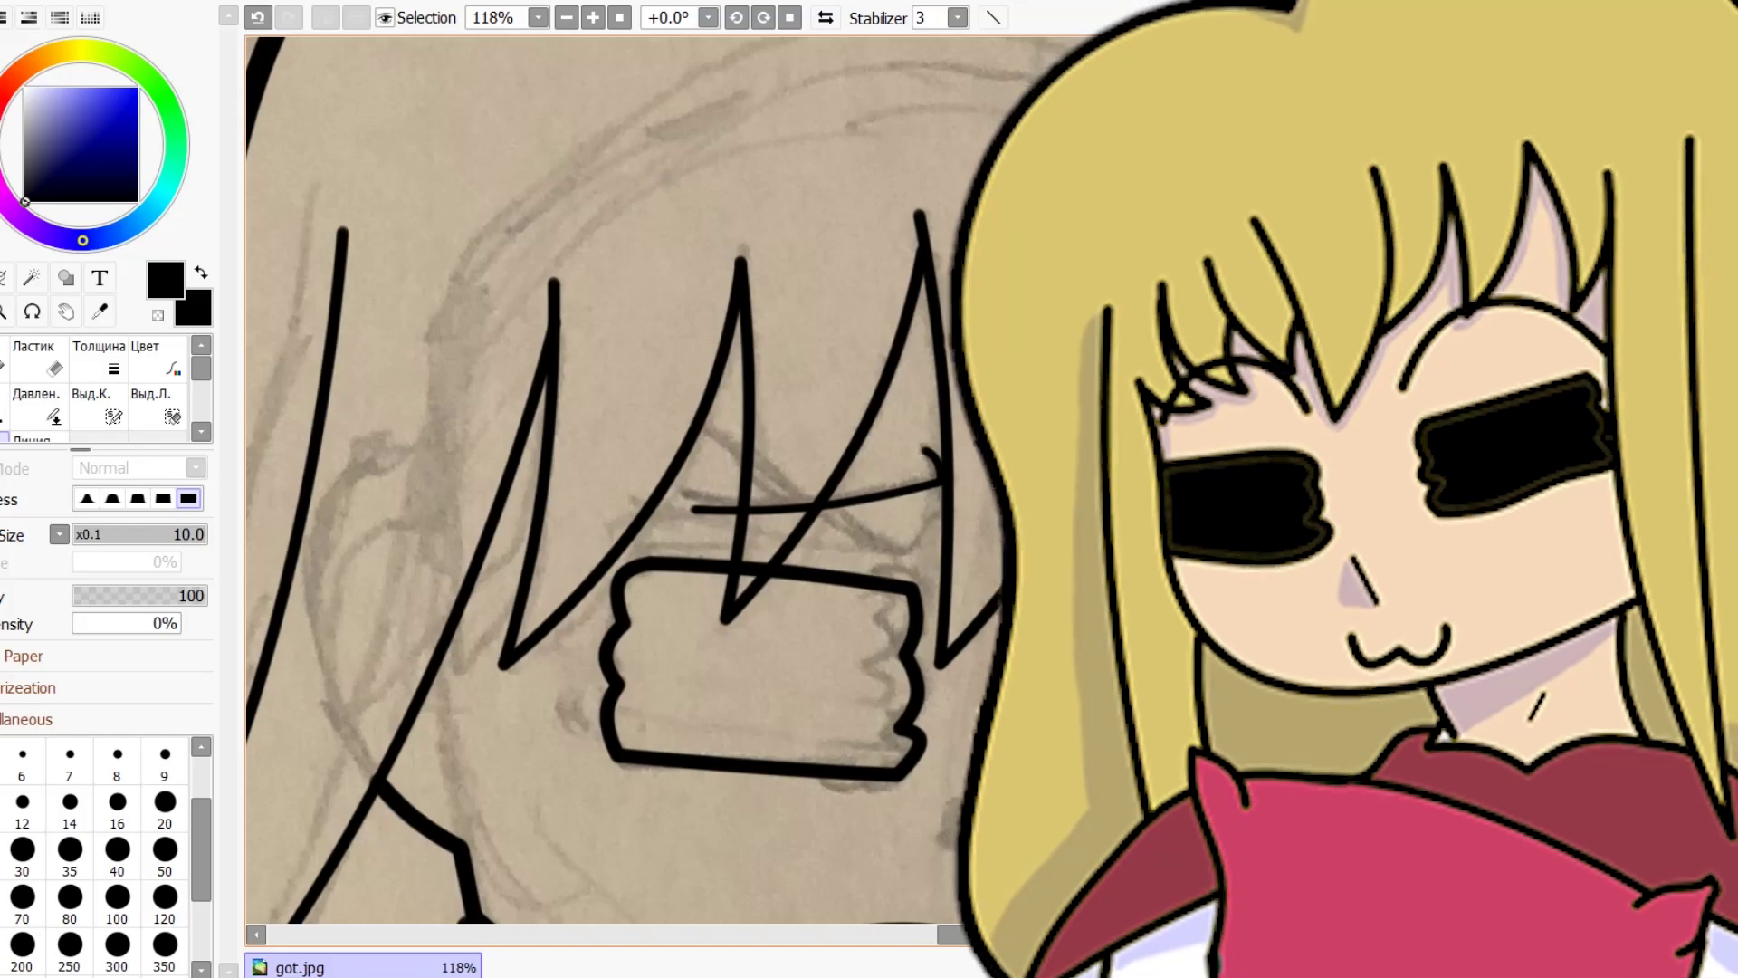
pyautogui.scroll(-9, 995, 561)
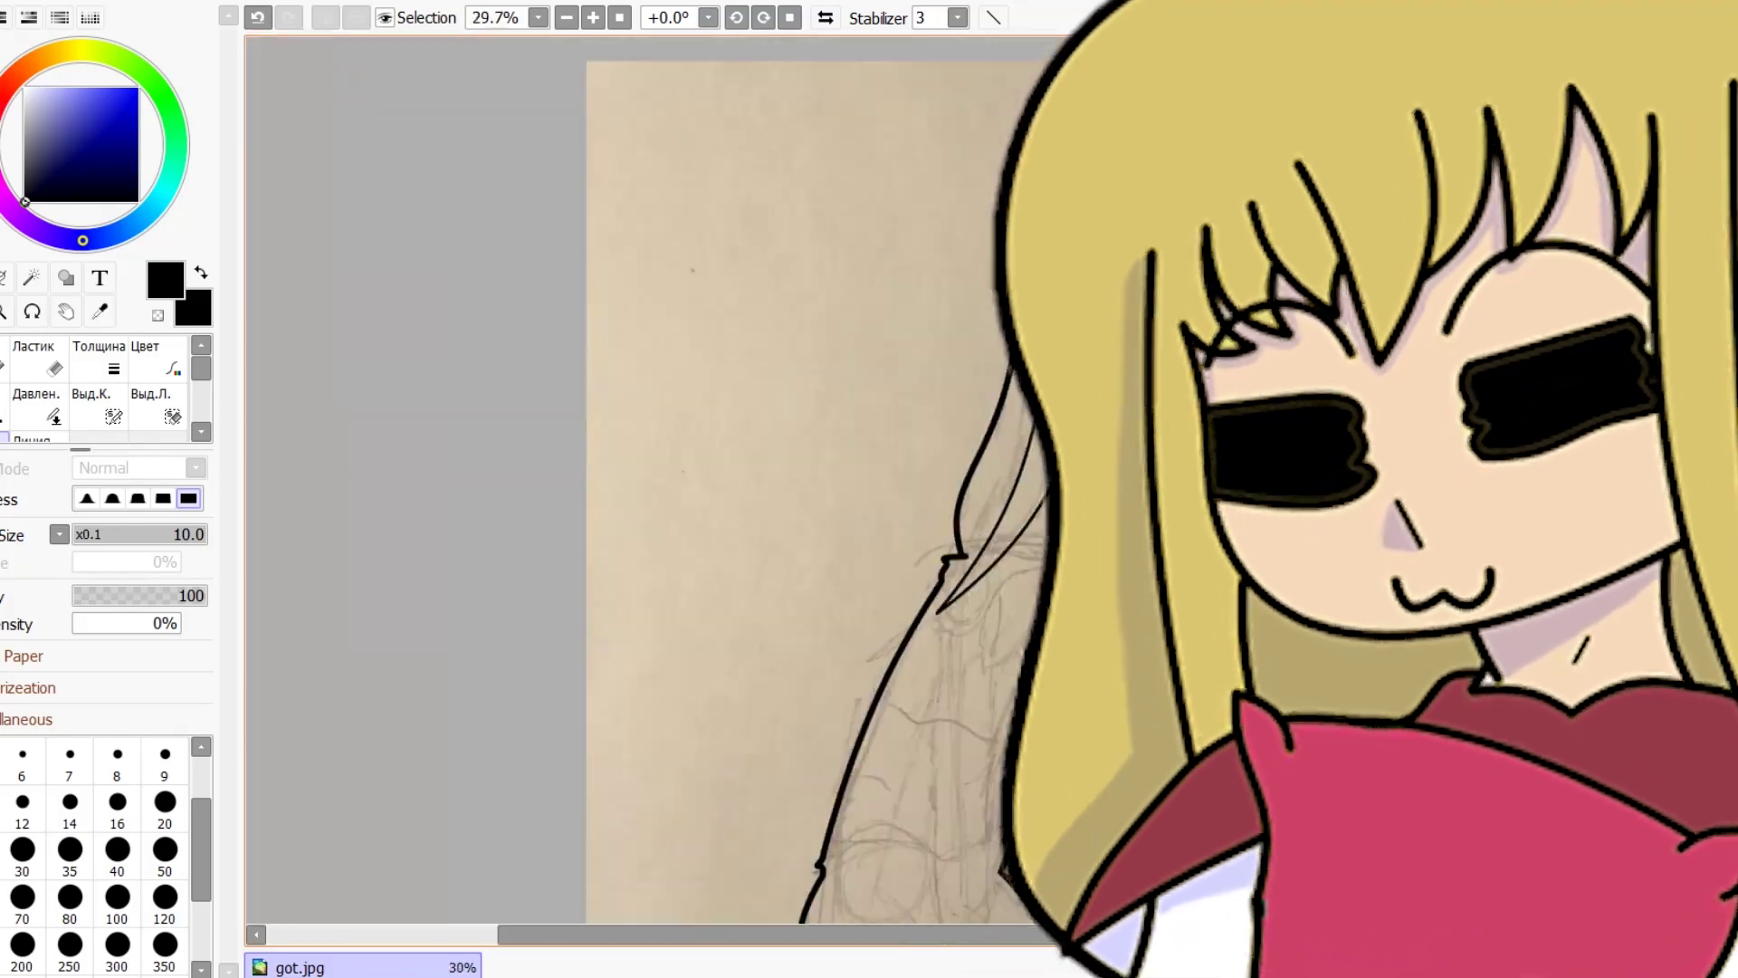
pyautogui.scroll(7, 996, 561)
pyautogui.scroll(-6, 996, 561)
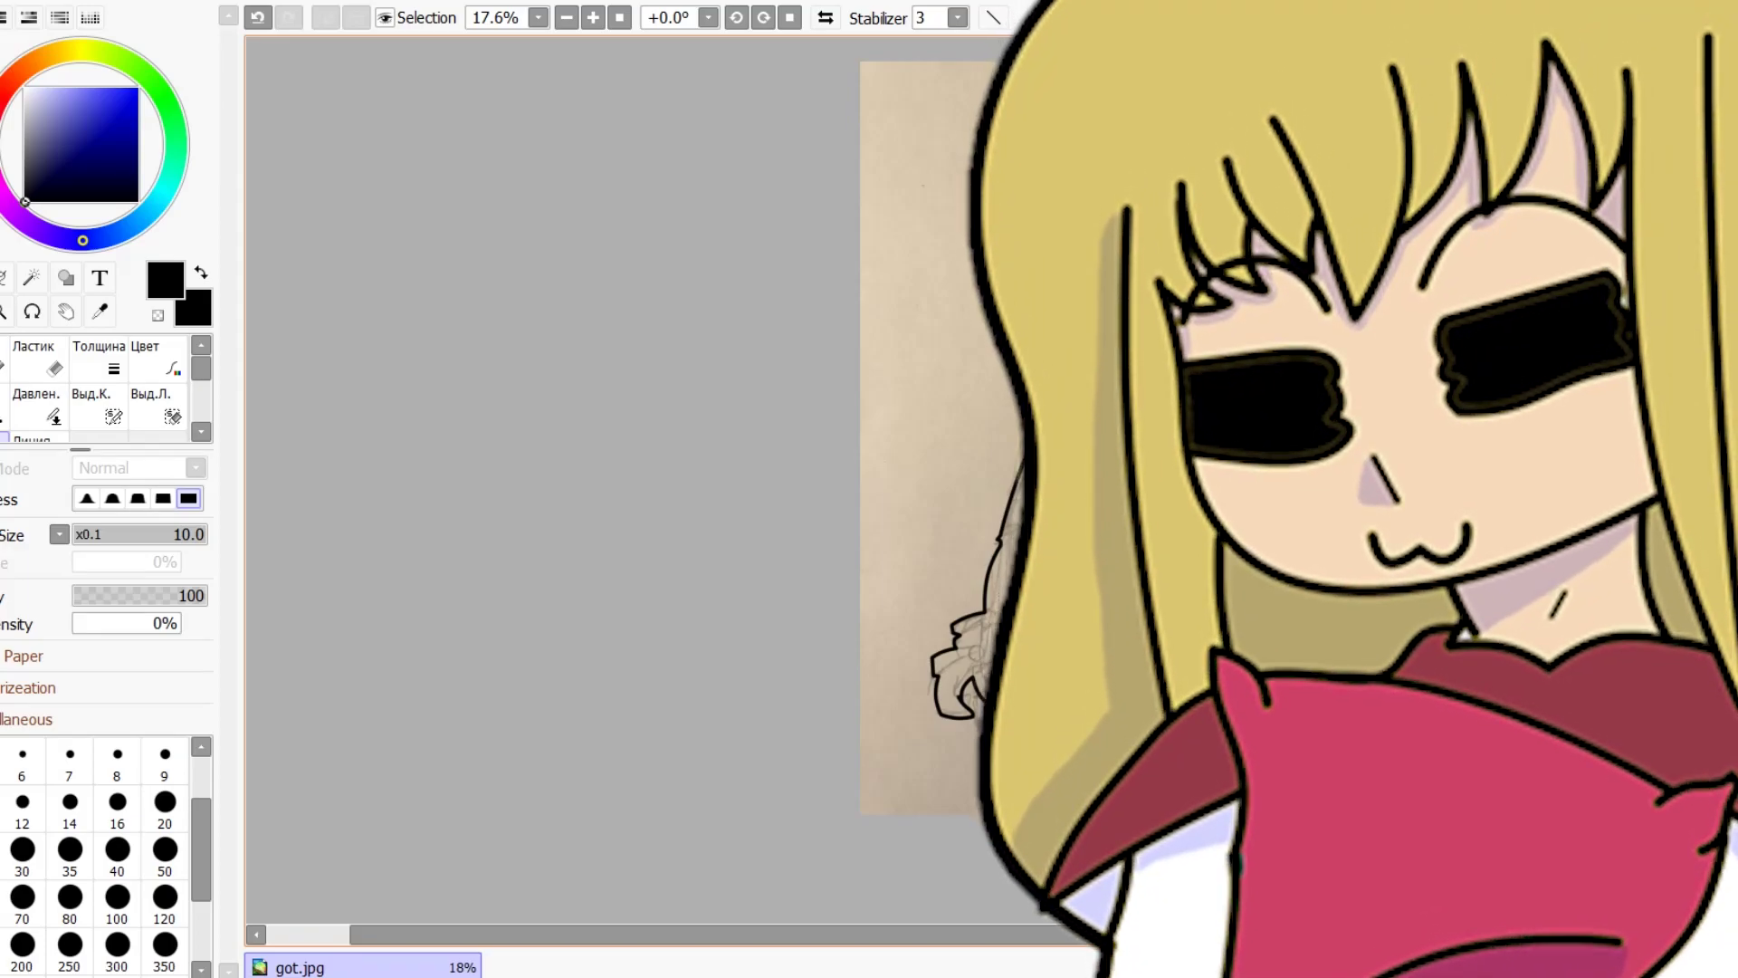
pyautogui.scroll(8, 902, 781)
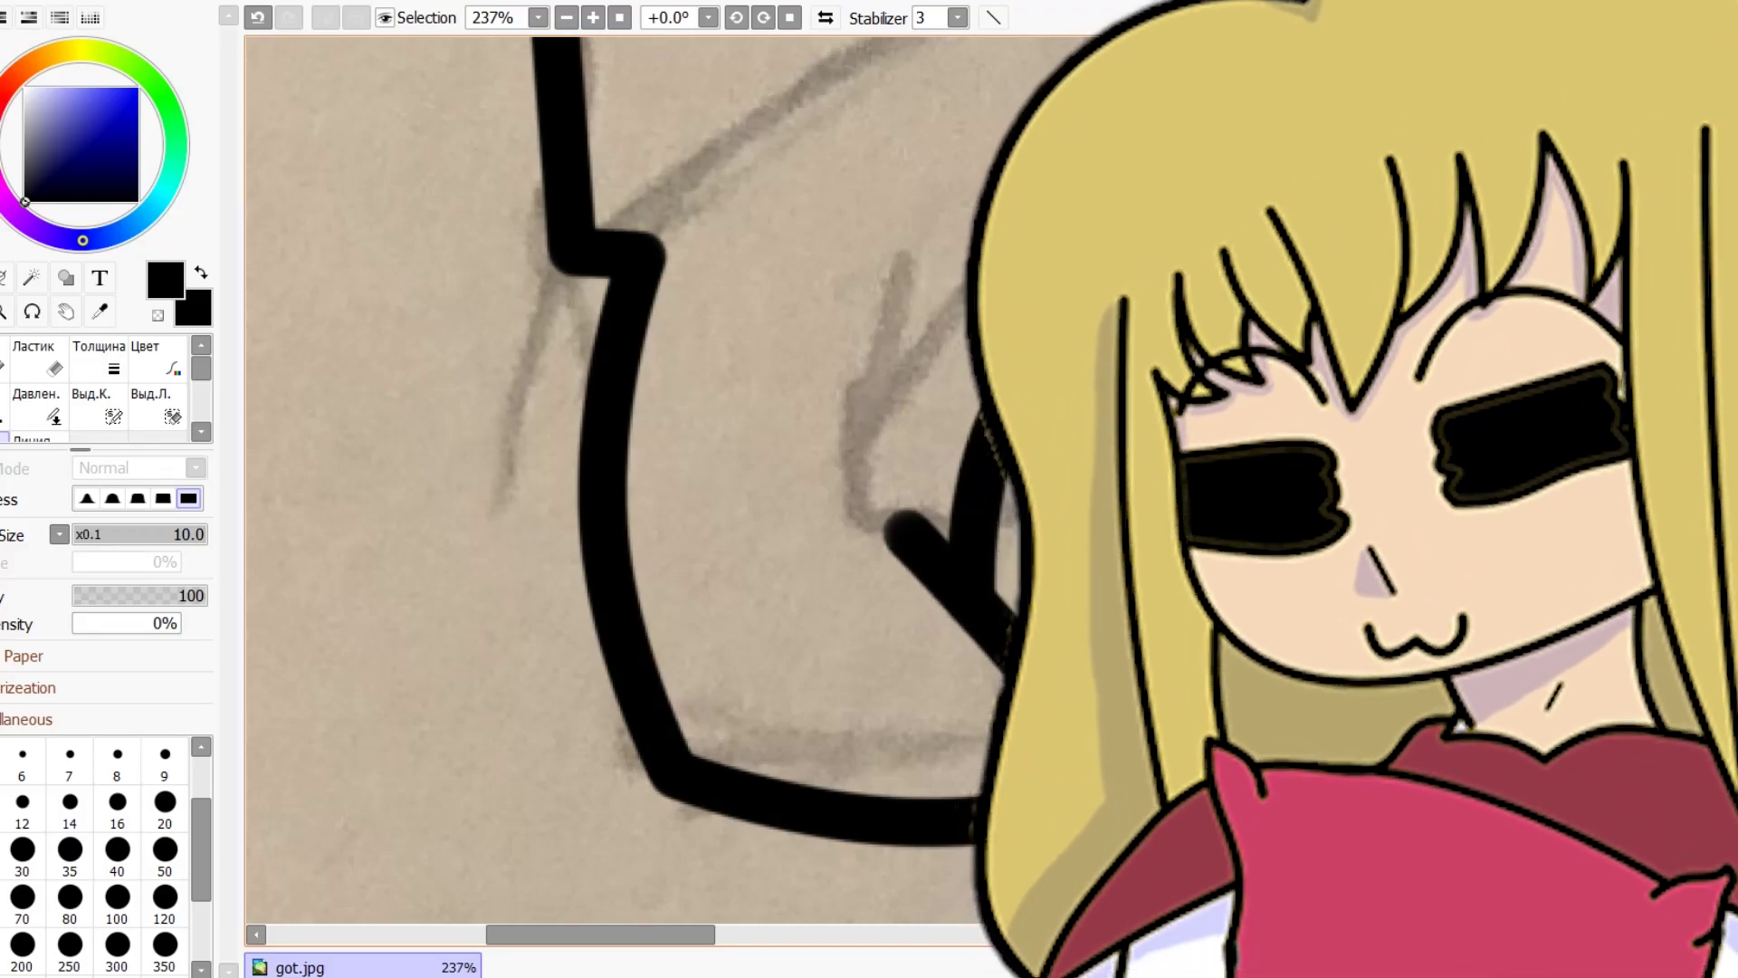
pyautogui.scroll(-5, 633, 479)
pyautogui.scroll(7, 633, 480)
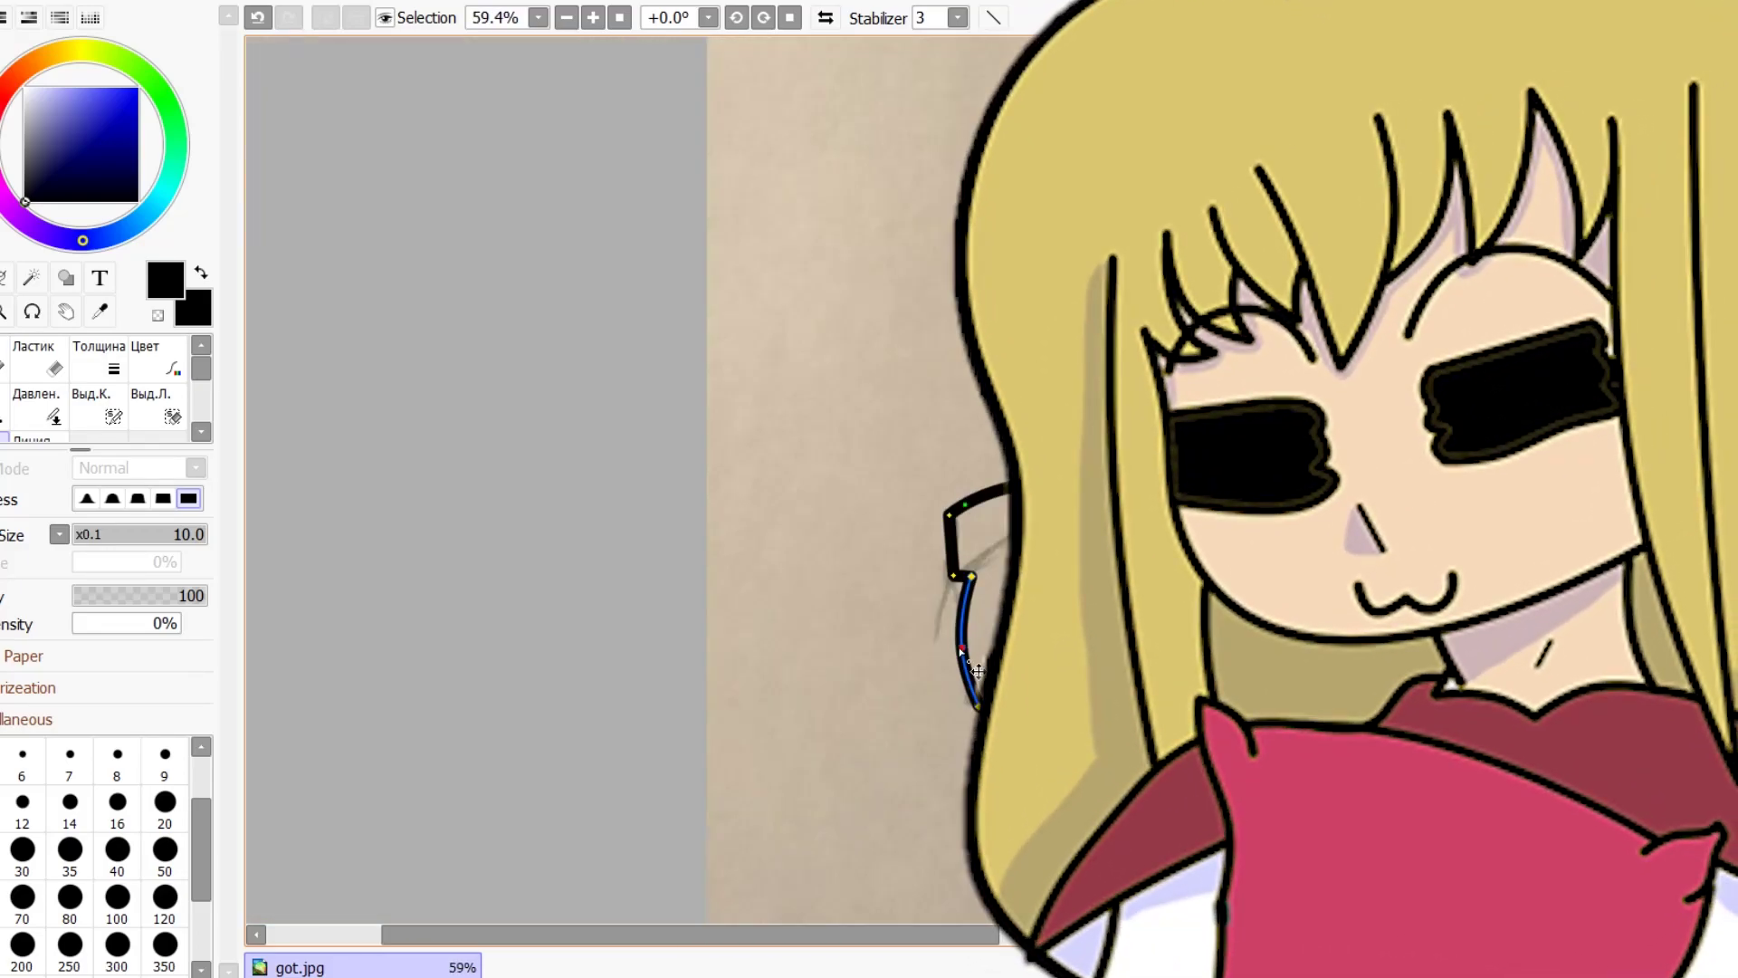
pyautogui.scroll(2, 633, 480)
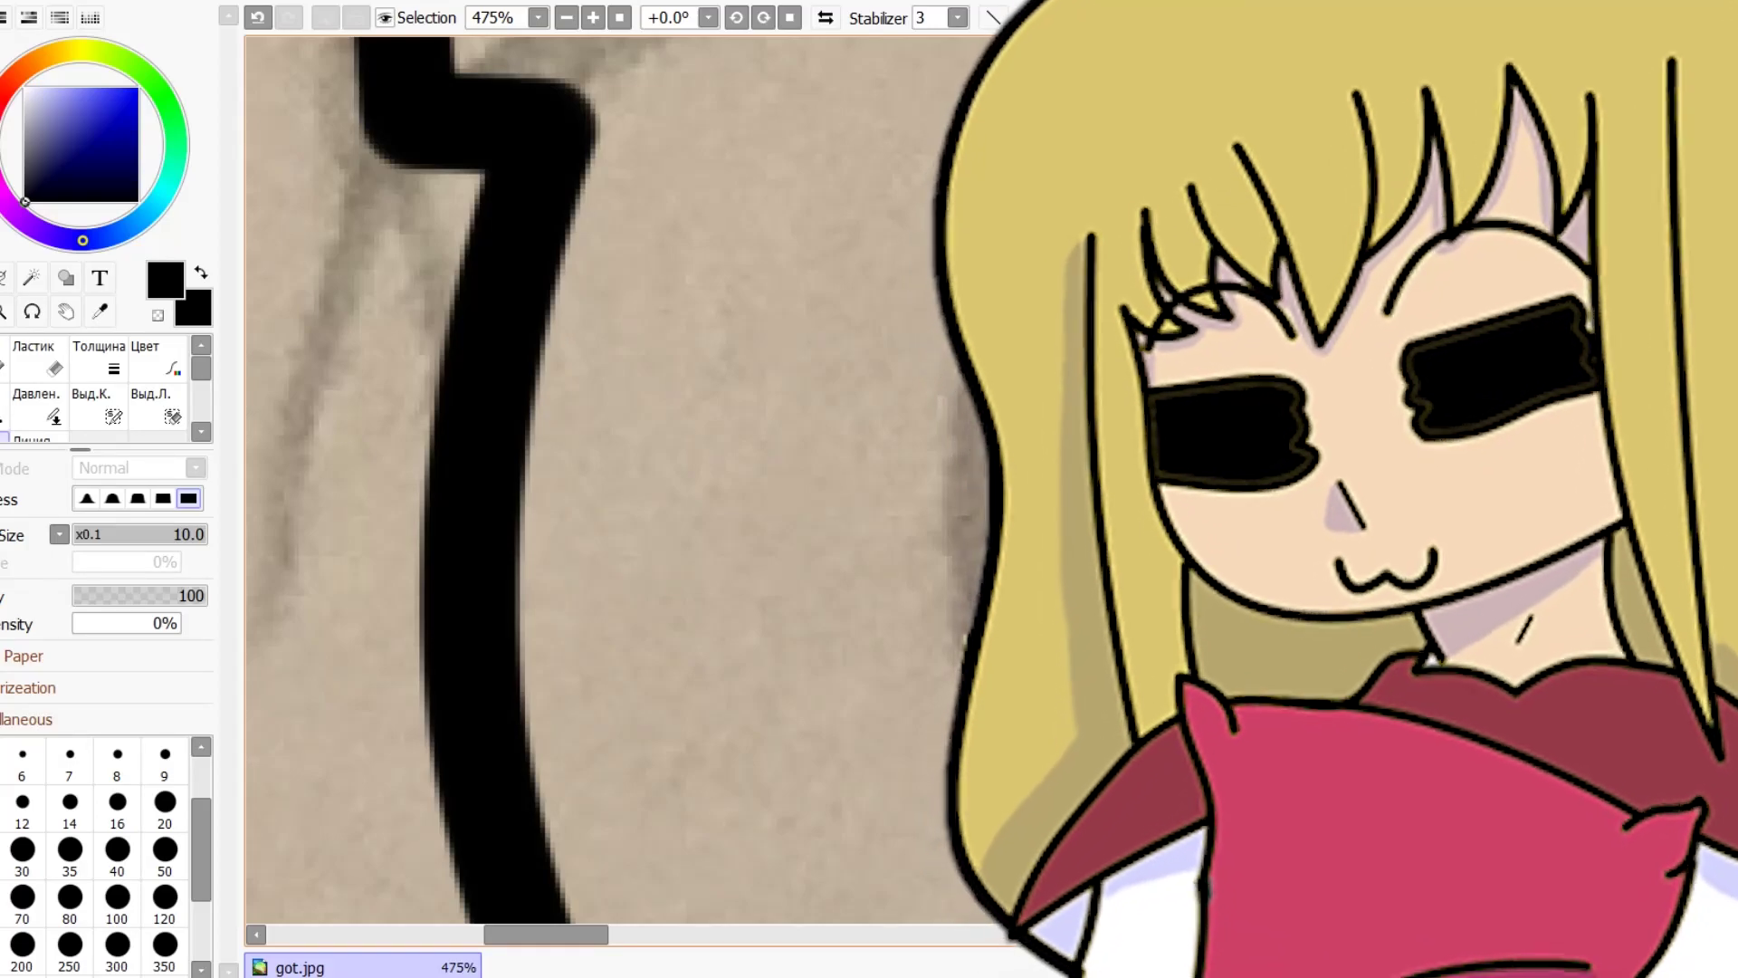
pyautogui.scroll(-7, 633, 480)
pyautogui.scroll(2, 633, 480)
pyautogui.scroll(-1, 634, 479)
pyautogui.scroll(4, 254, 762)
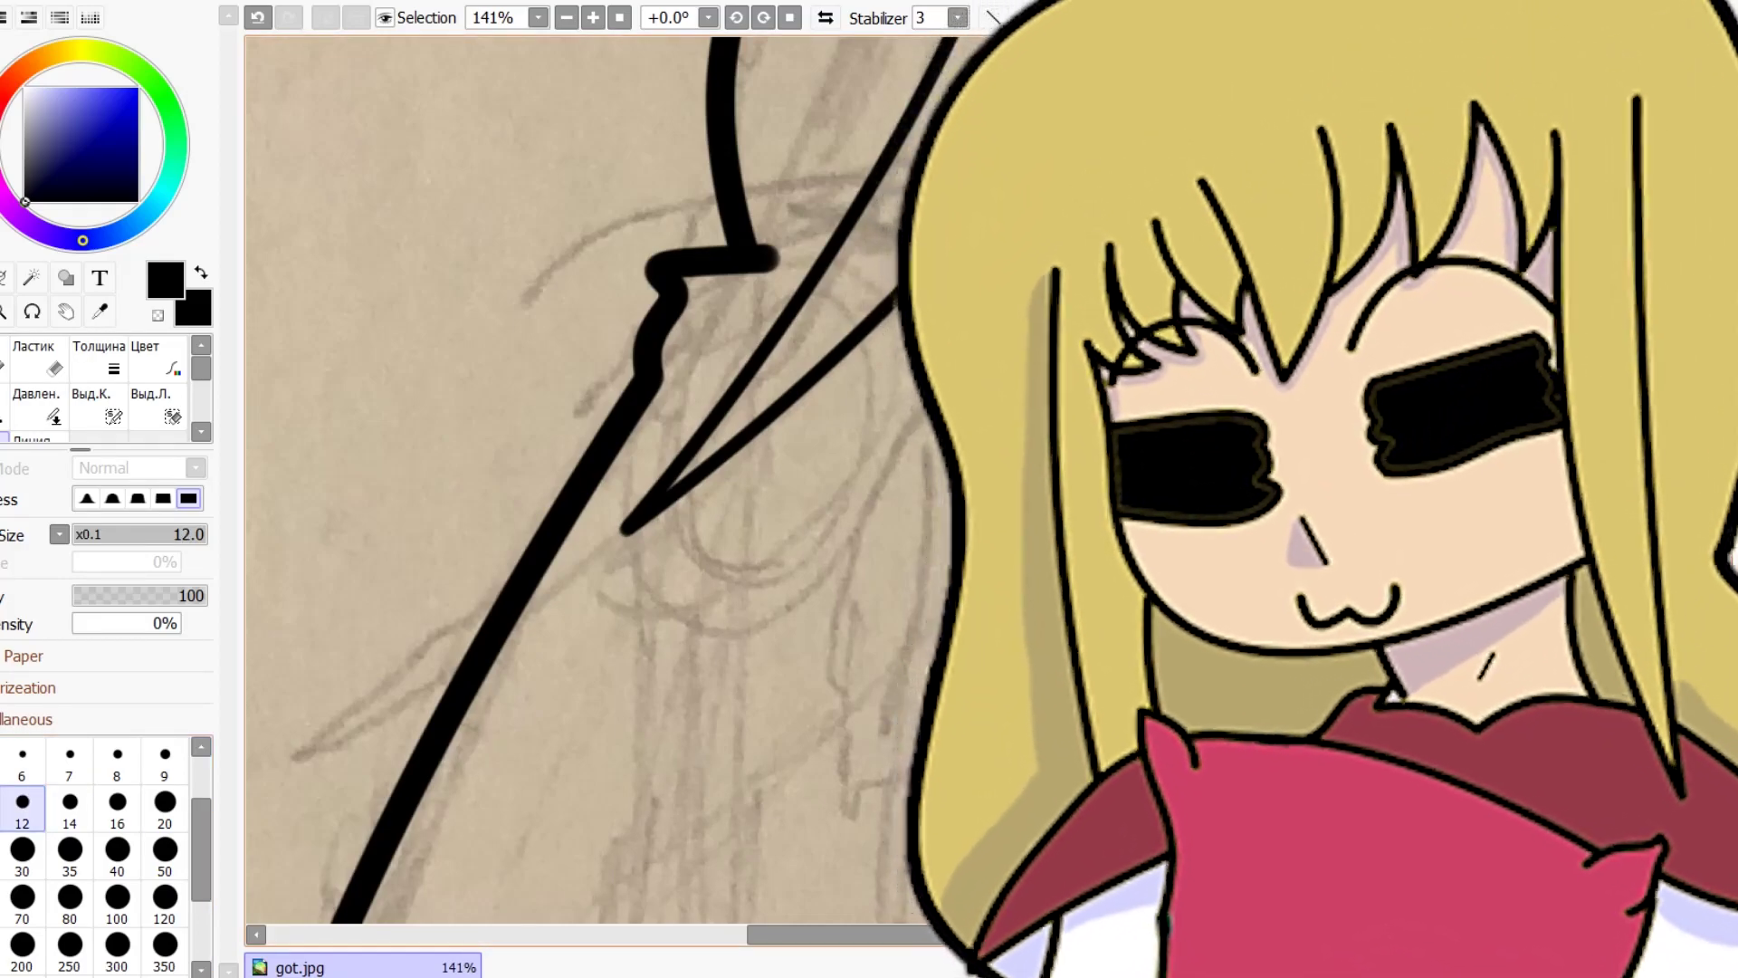
# Undo the badly drawn cuff curves and tilt the canvas for comfortable drawing.
pyautogui.scroll(8, 597, 479)
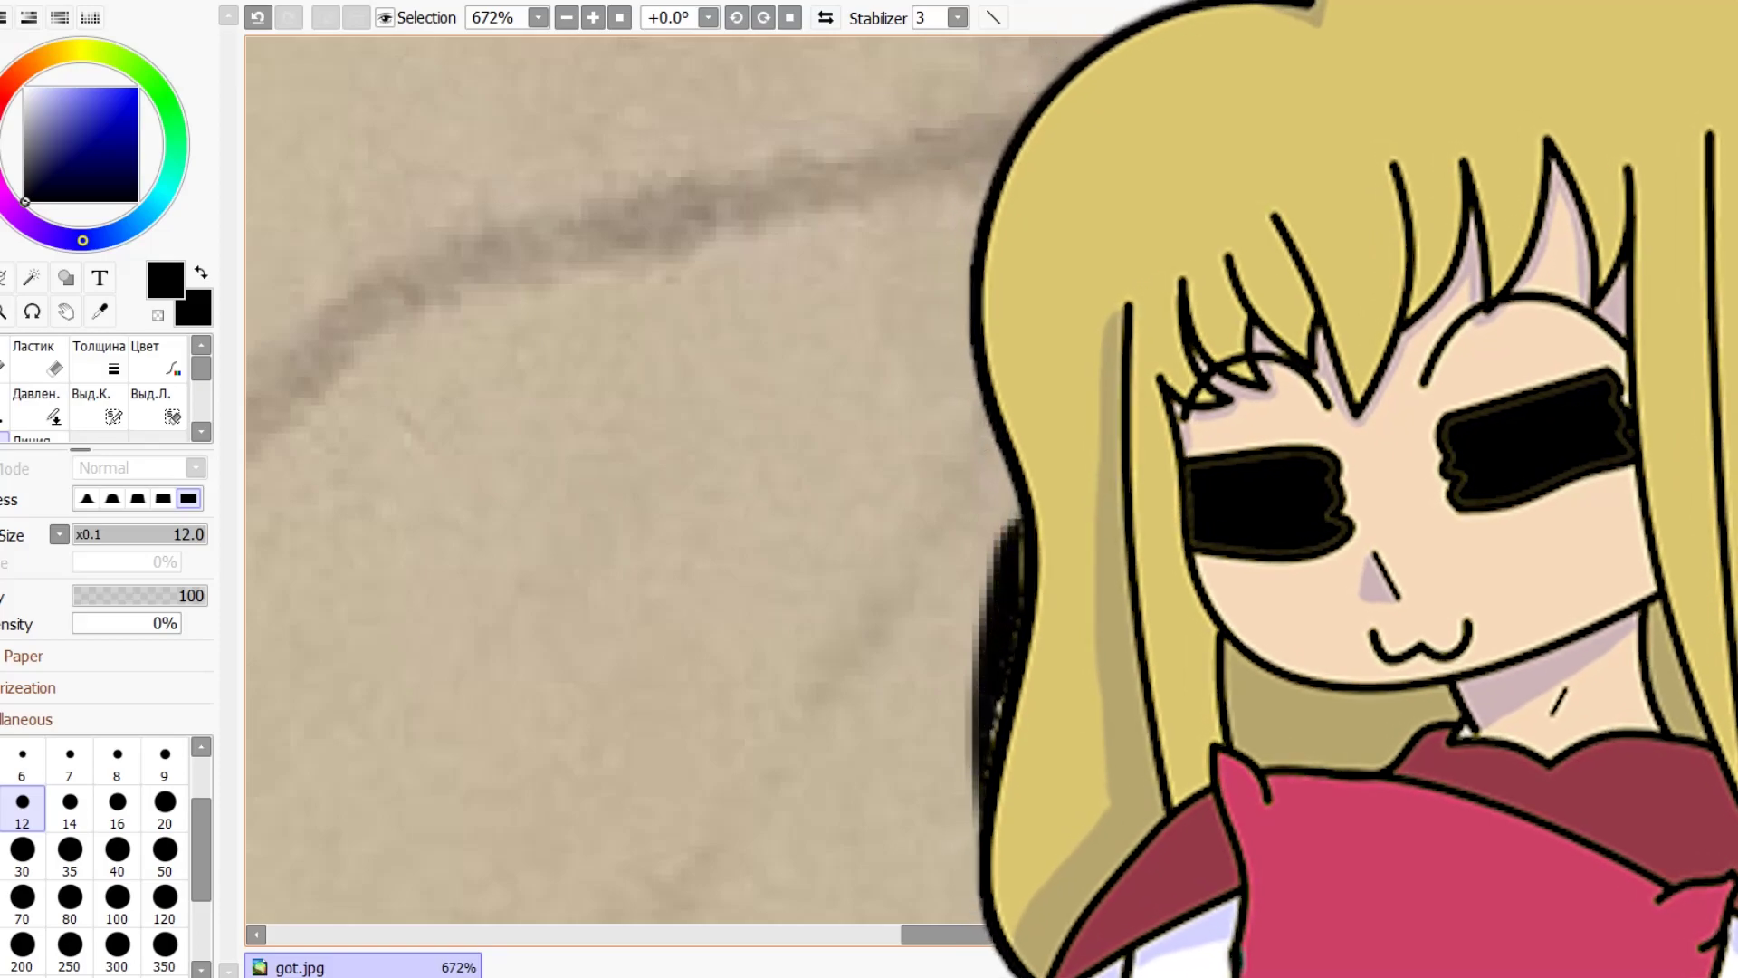
pyautogui.scroll(-6, 612, 417)
pyautogui.scroll(5, 612, 416)
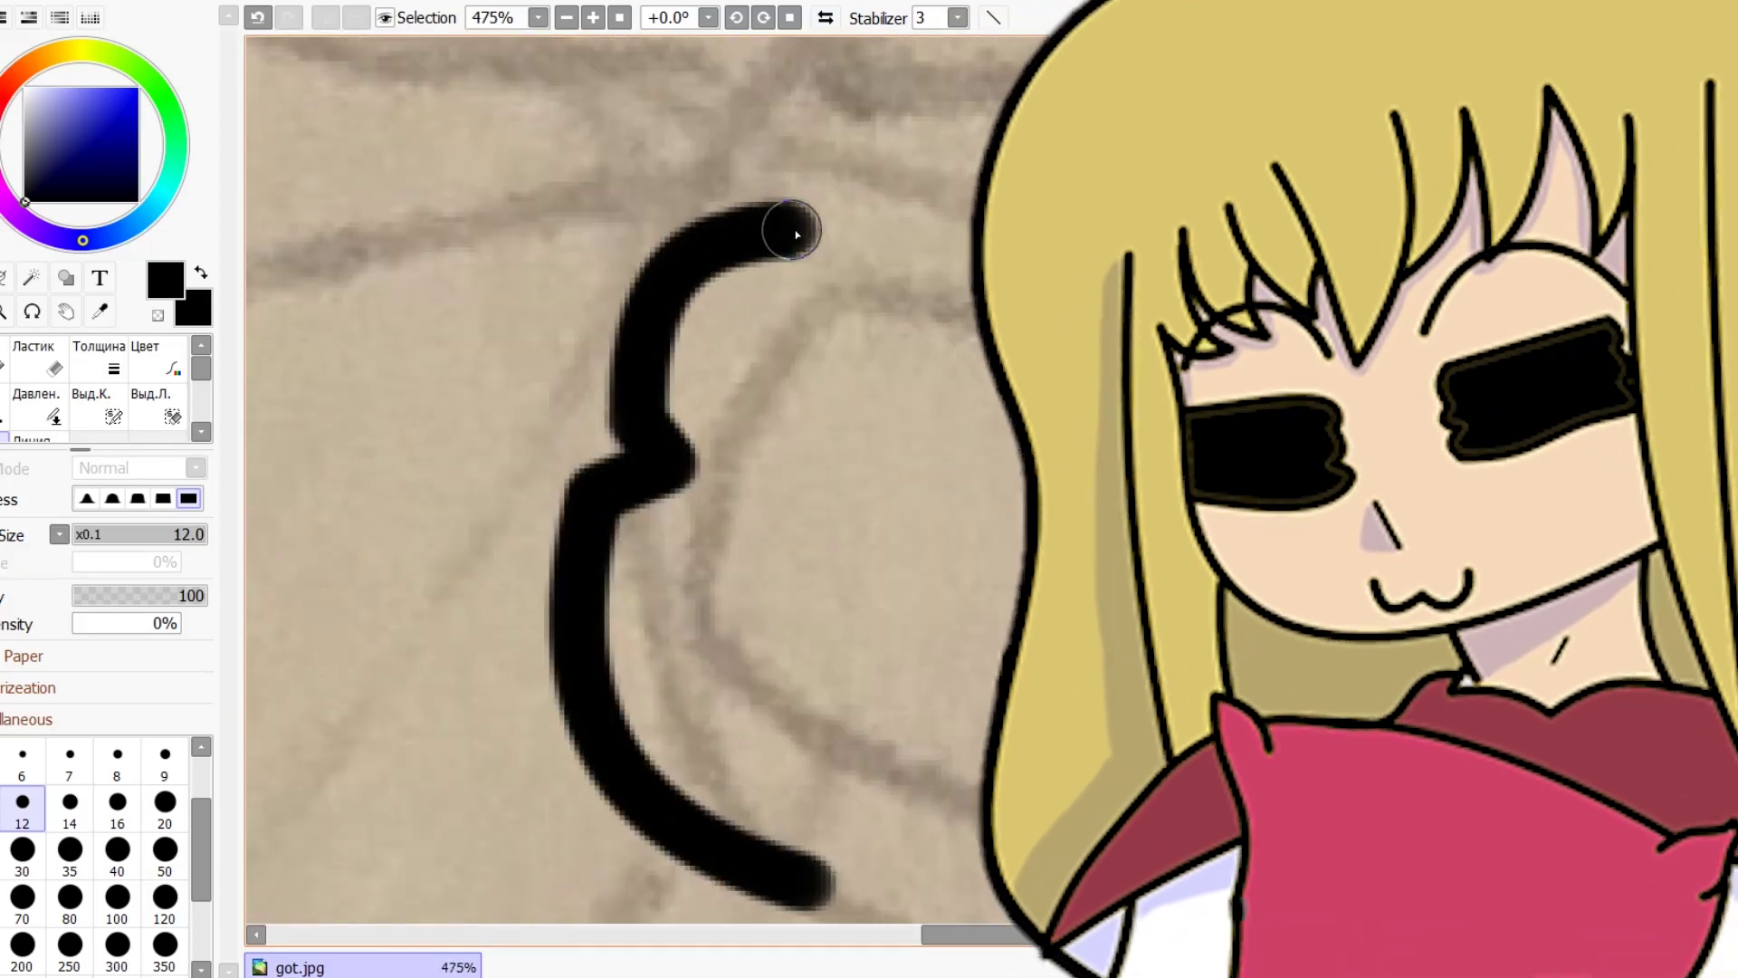
pyautogui.hotkey('ctrl', 'z')
pyautogui.hotkey('ctrl', 'z')
pyautogui.press('End')
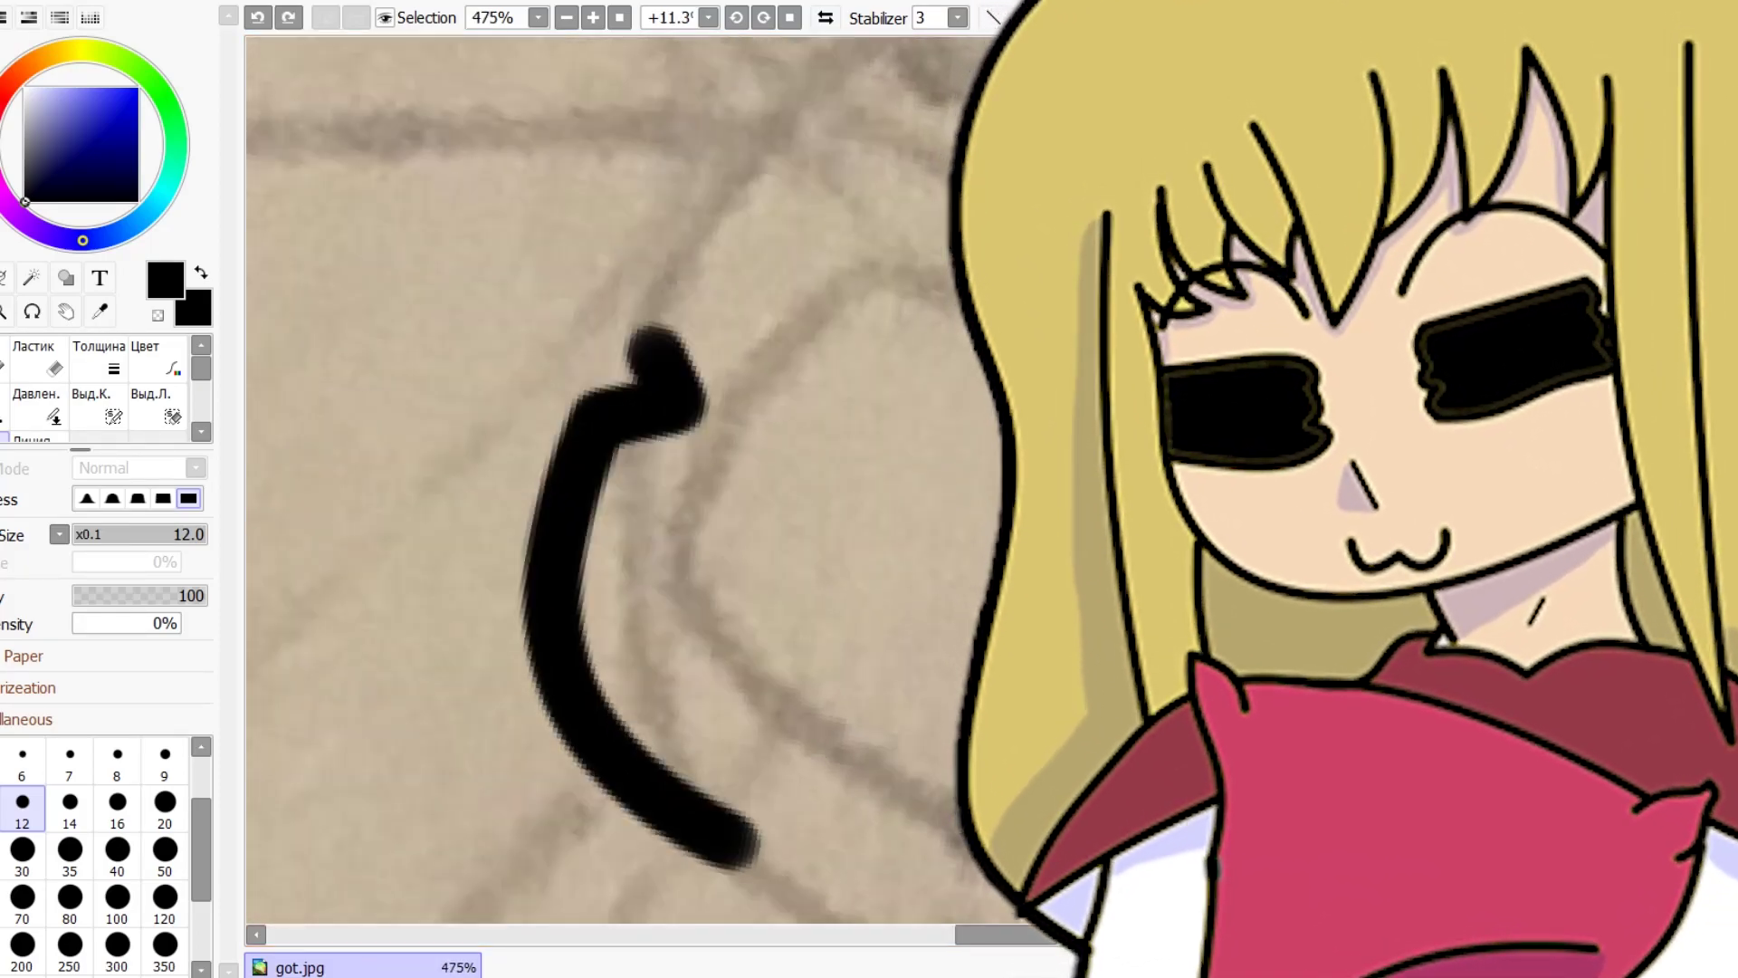
pyautogui.press('Delete')
pyautogui.press('Delete')
pyautogui.press('Delete')
pyautogui.press('Delete')
pyautogui.scroll(-5, 819, 335)
pyautogui.scroll(5, 905, 434)
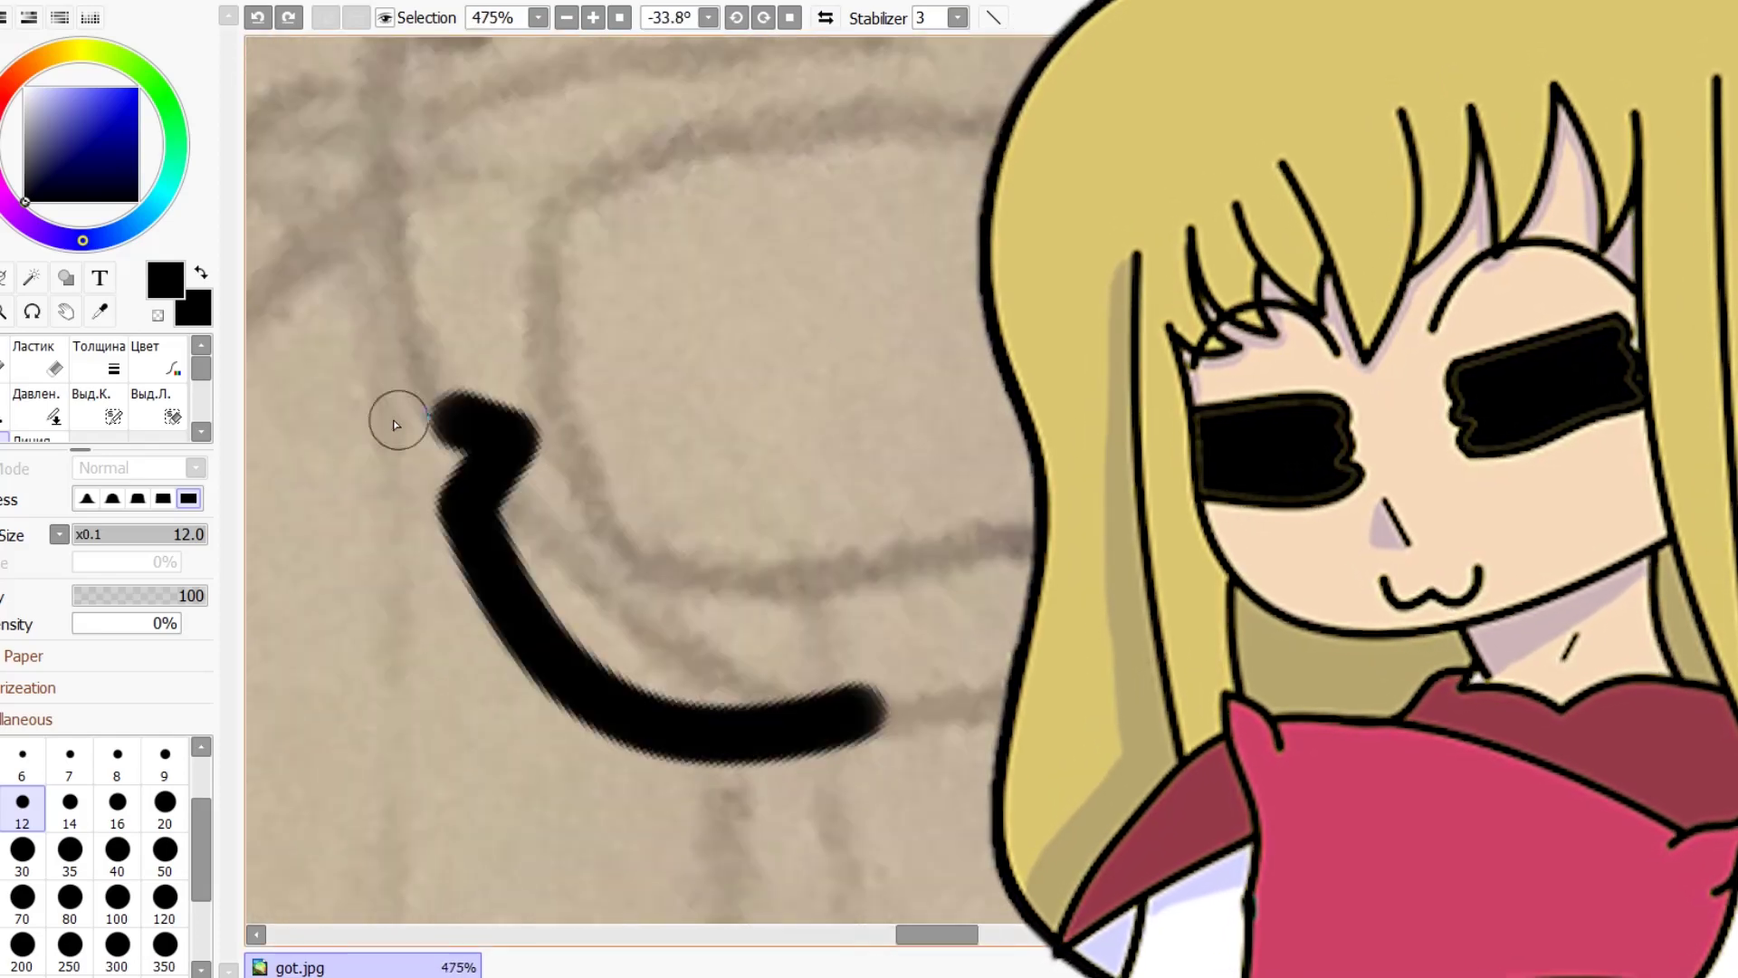
# Ink the cuff outline upward, along its top edge, and closed into the lower curve.
pyautogui.moveTo(424, 337); pyautogui.dragTo(437, 213)
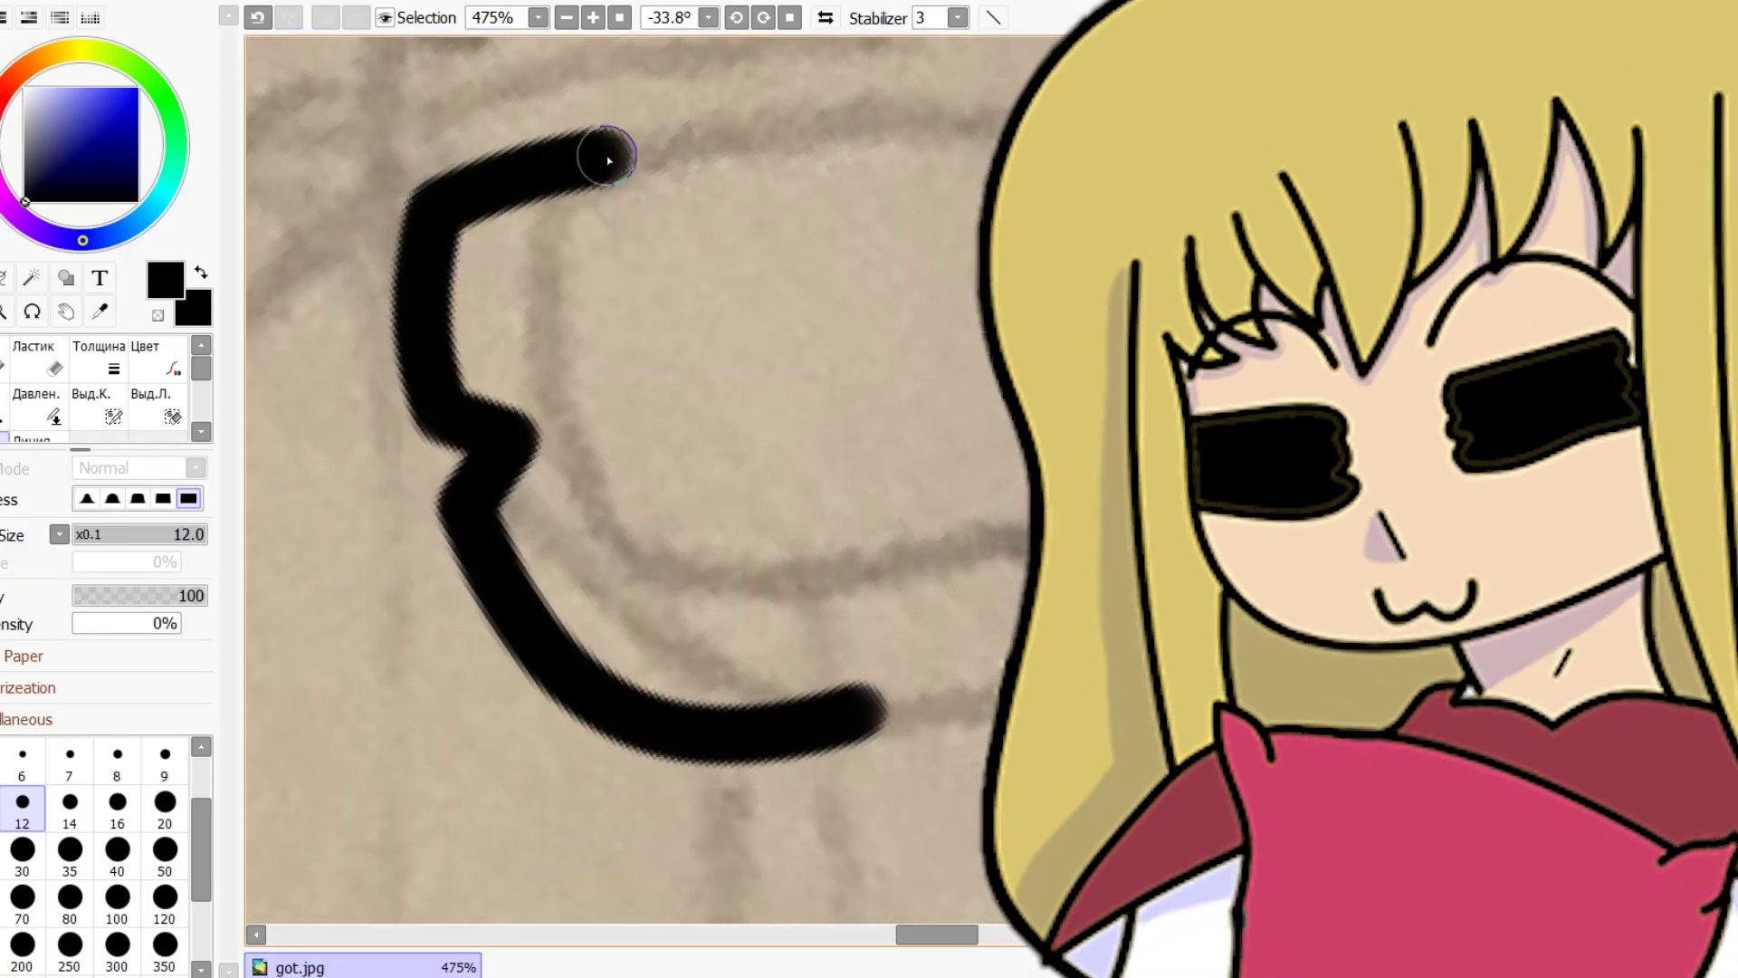
pyautogui.moveTo(588, 166); pyautogui.dragTo(1031, 95)
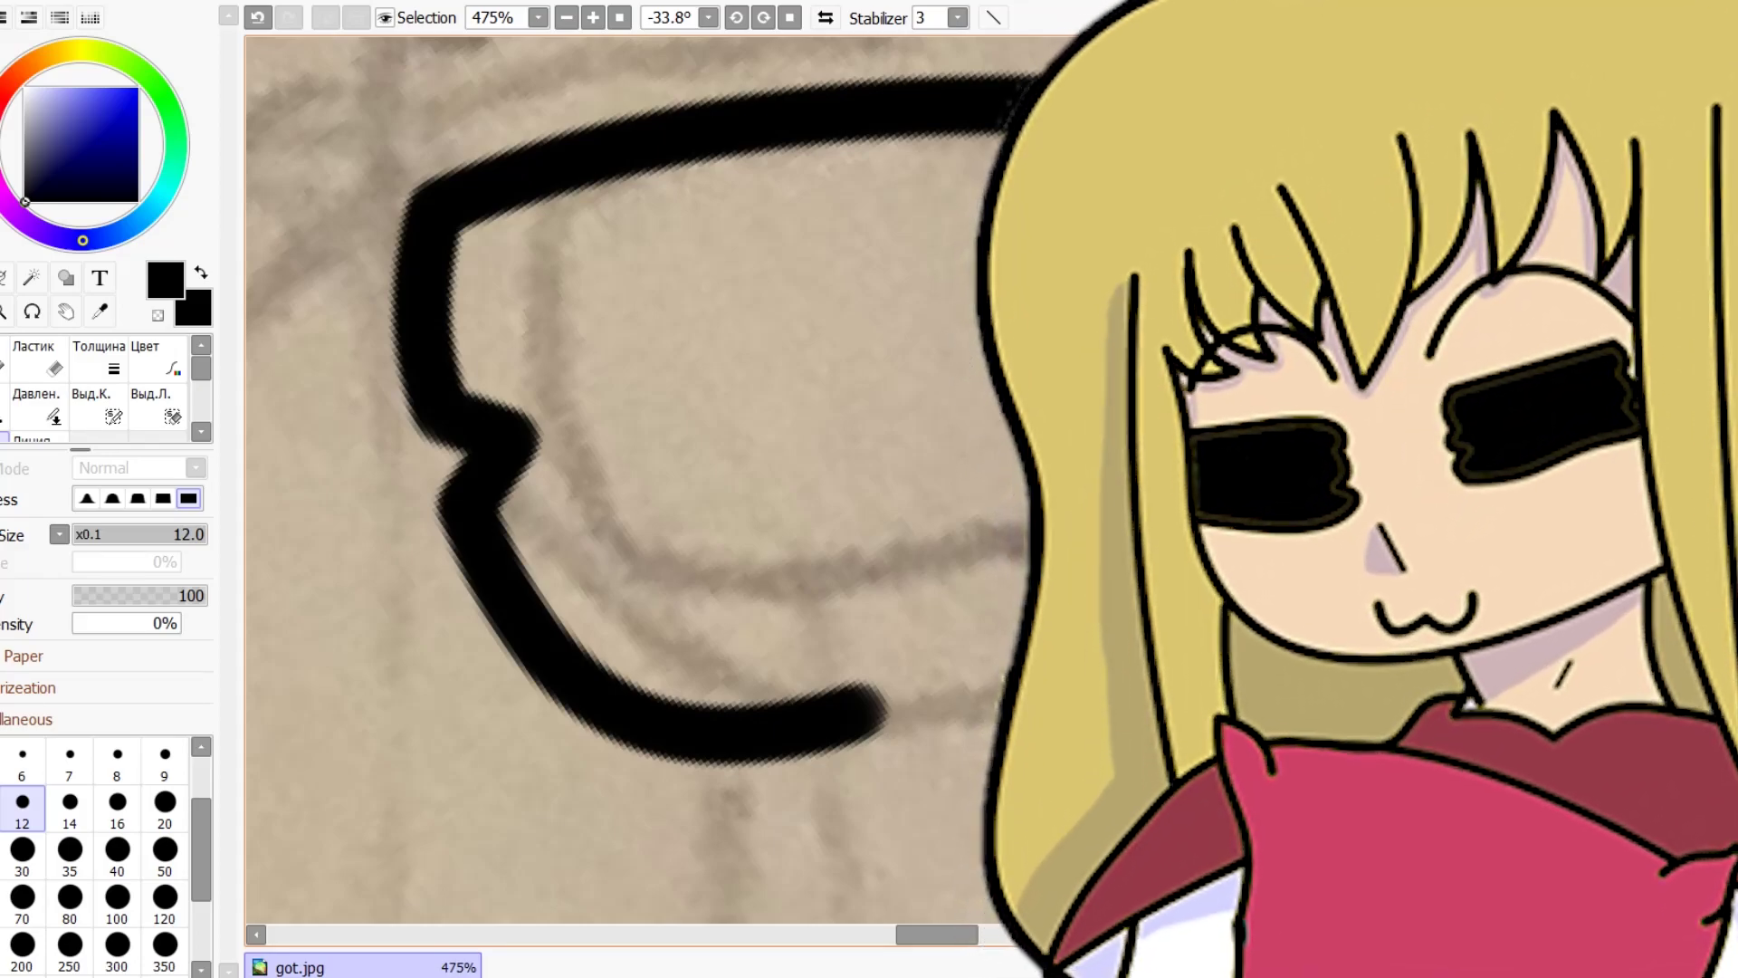
pyautogui.moveTo(898, 688); pyautogui.dragTo(832, 721)
pyautogui.hotkey('ctrl', 'z')
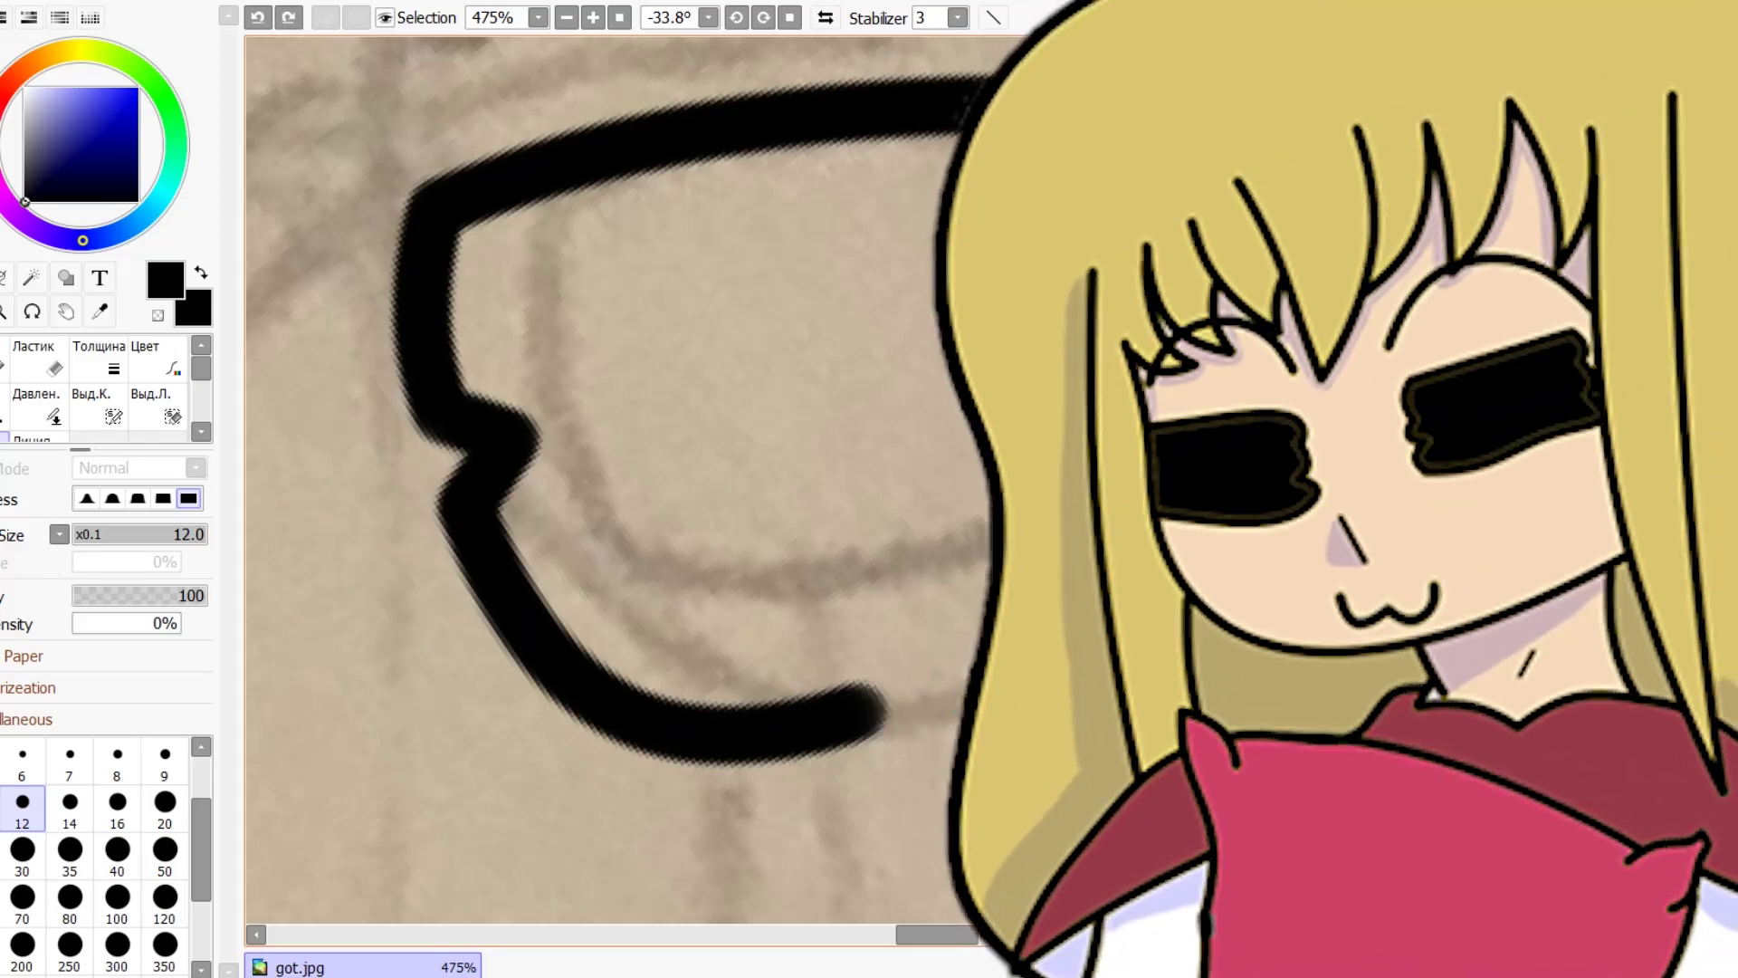
pyautogui.scroll(-2, 827, 579)
pyautogui.scroll(6, 877, 601)
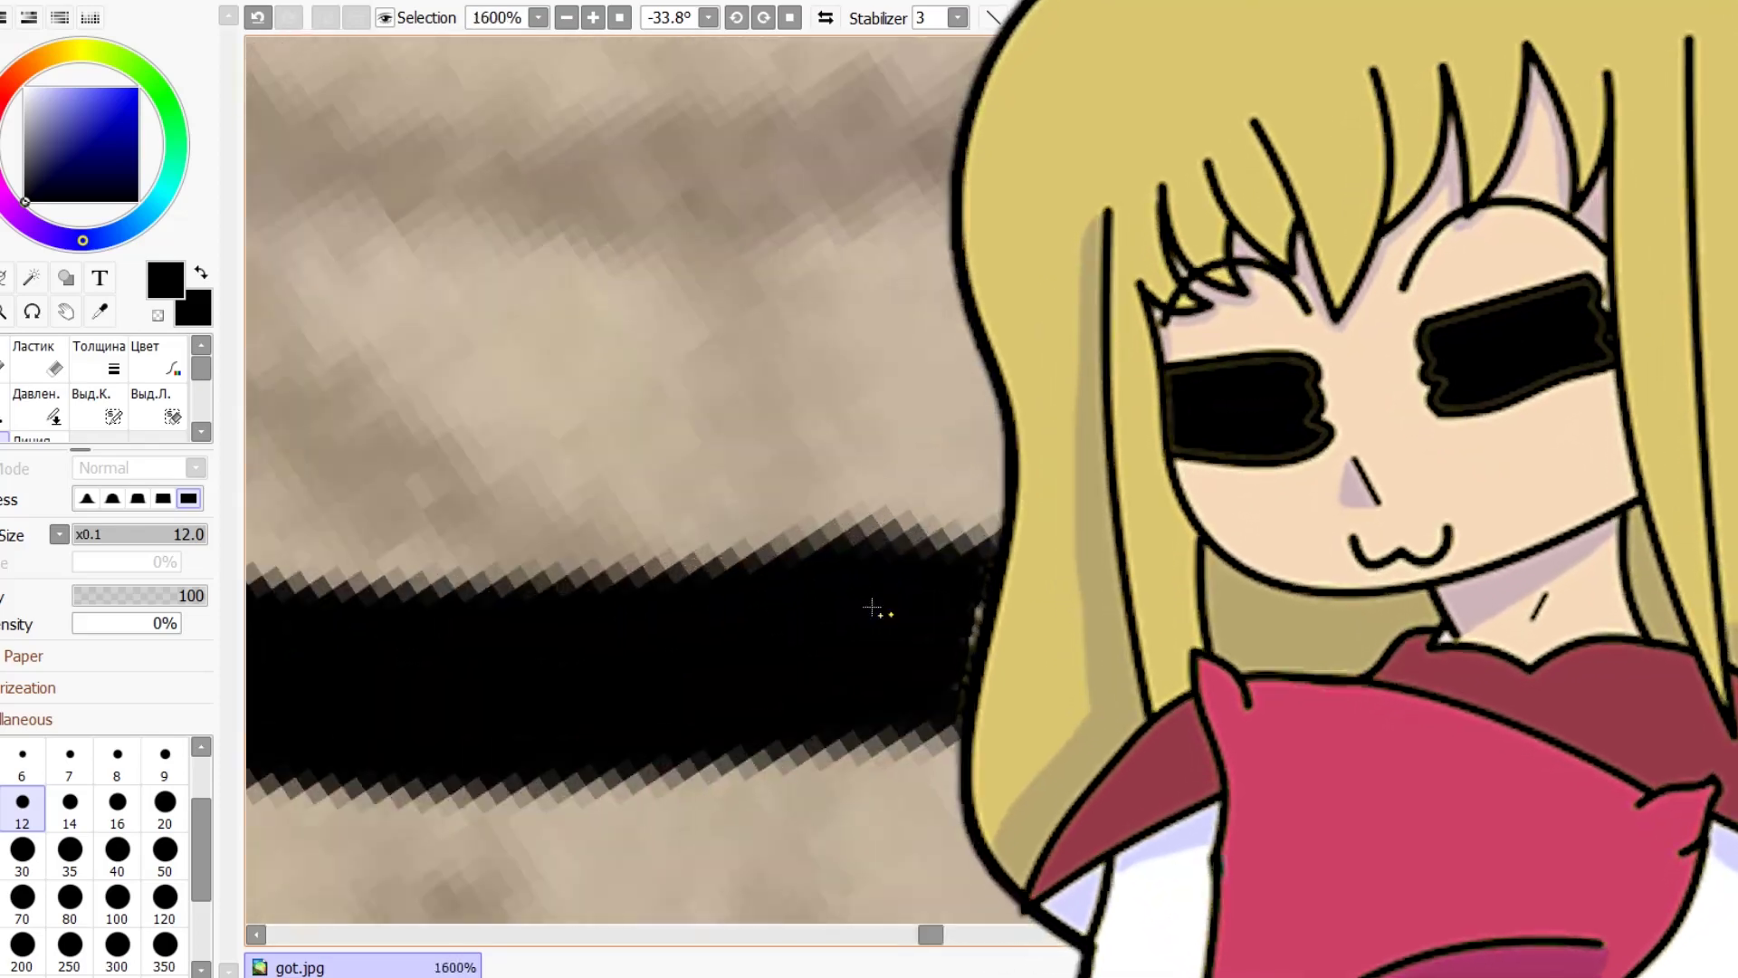
pyautogui.scroll(-6, 899, 650)
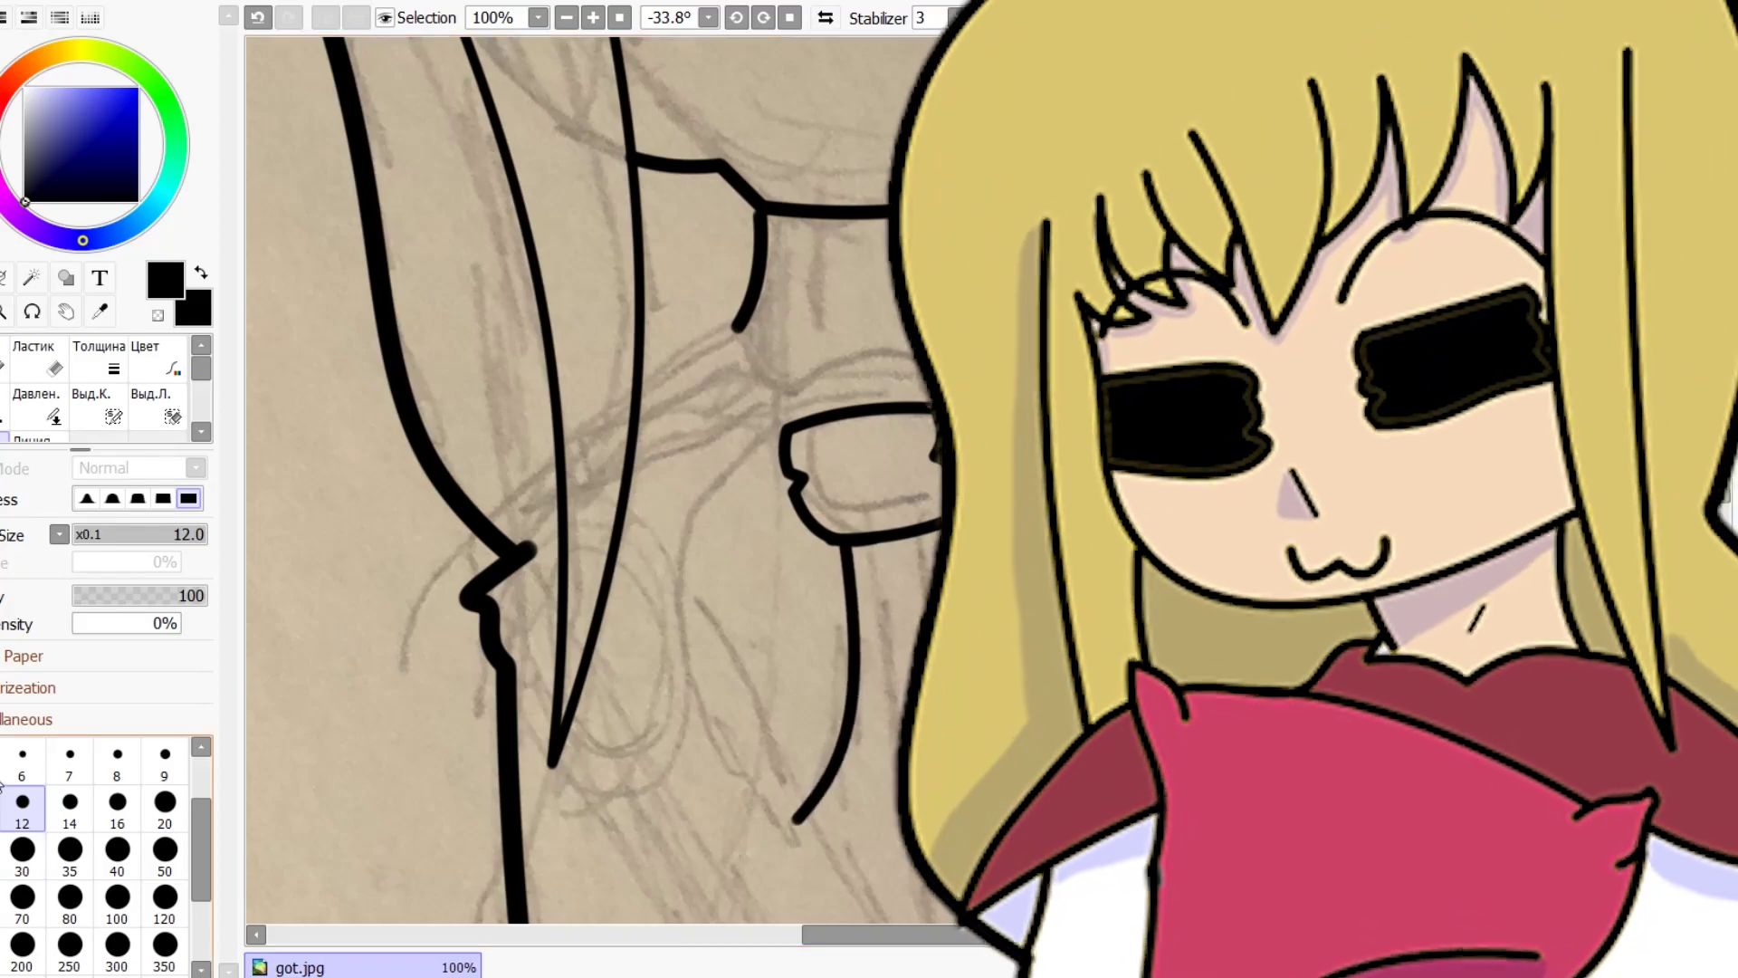
pyautogui.click(23, 763)
pyautogui.scroll(4, 869, 656)
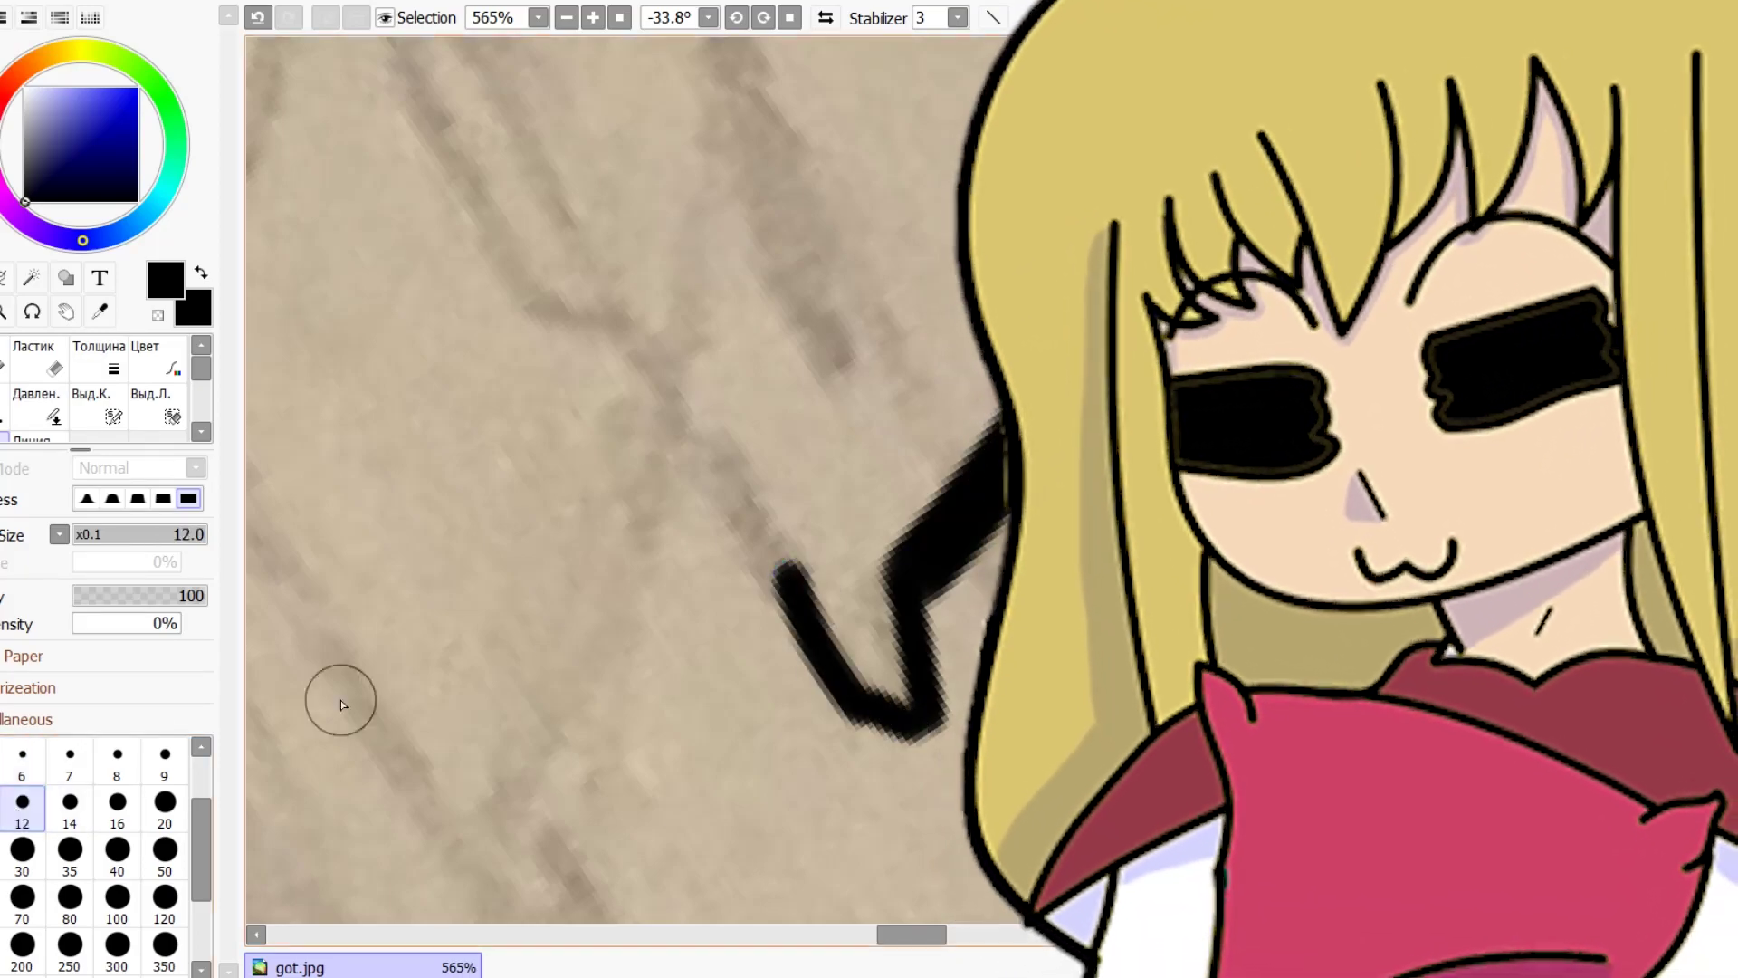
pyautogui.scroll(-6, 648, 582)
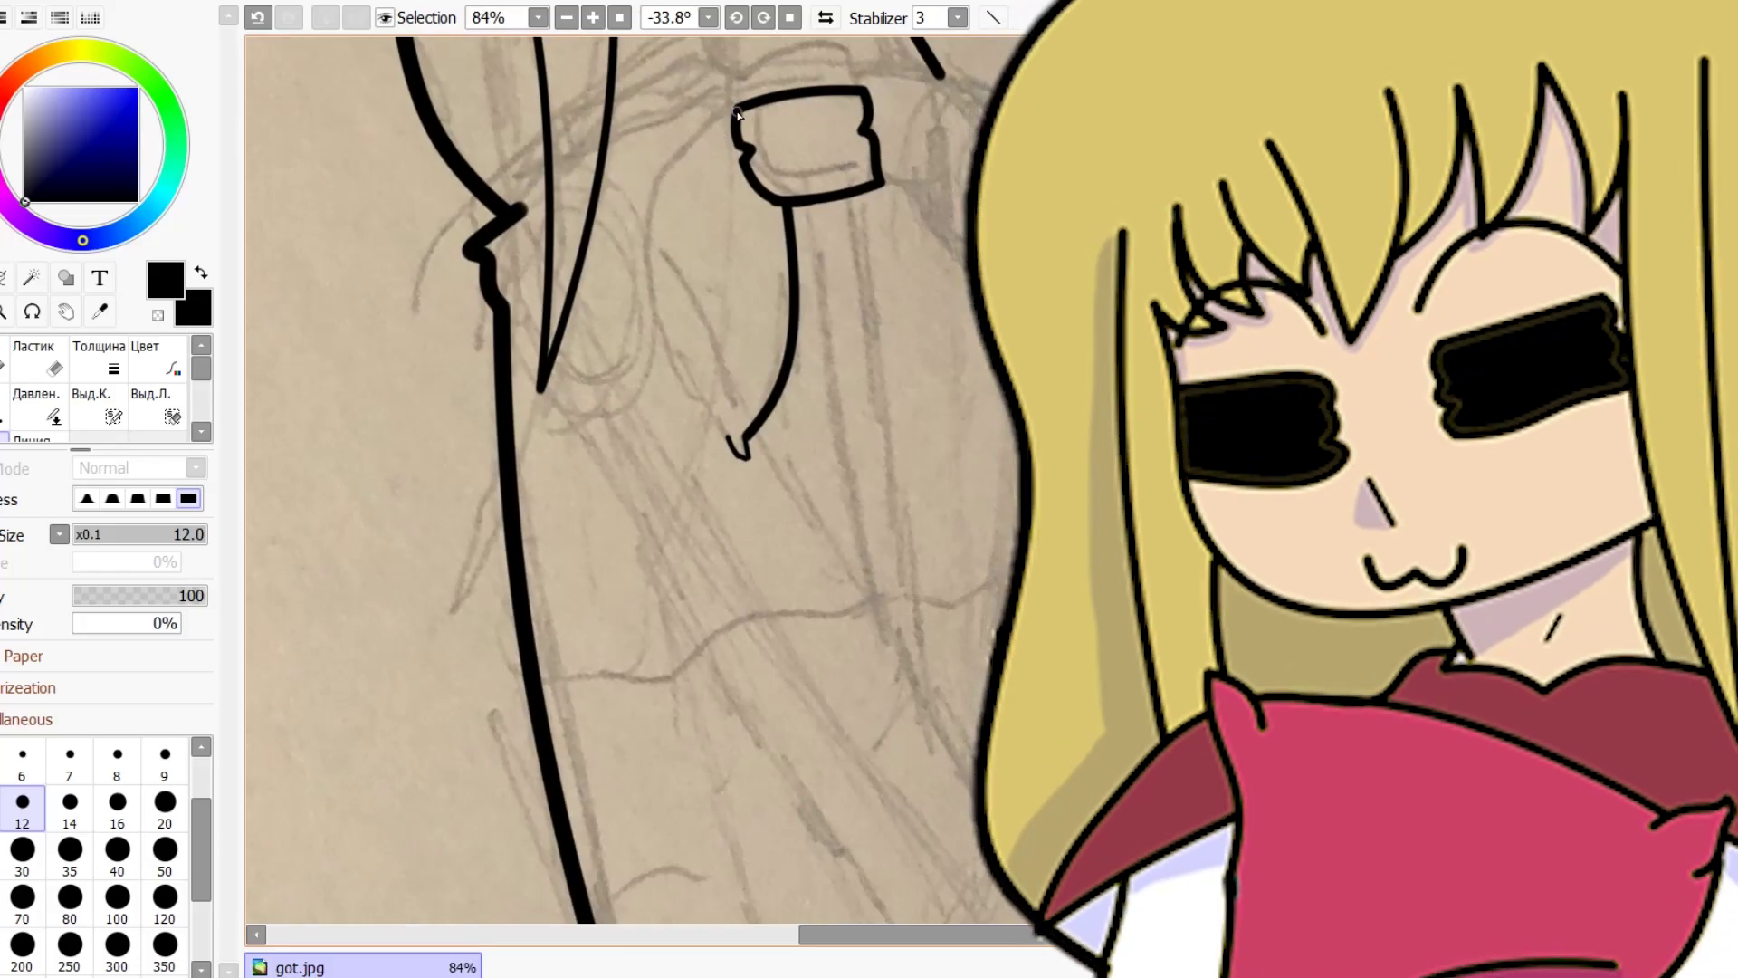
pyautogui.scroll(4, 729, 439)
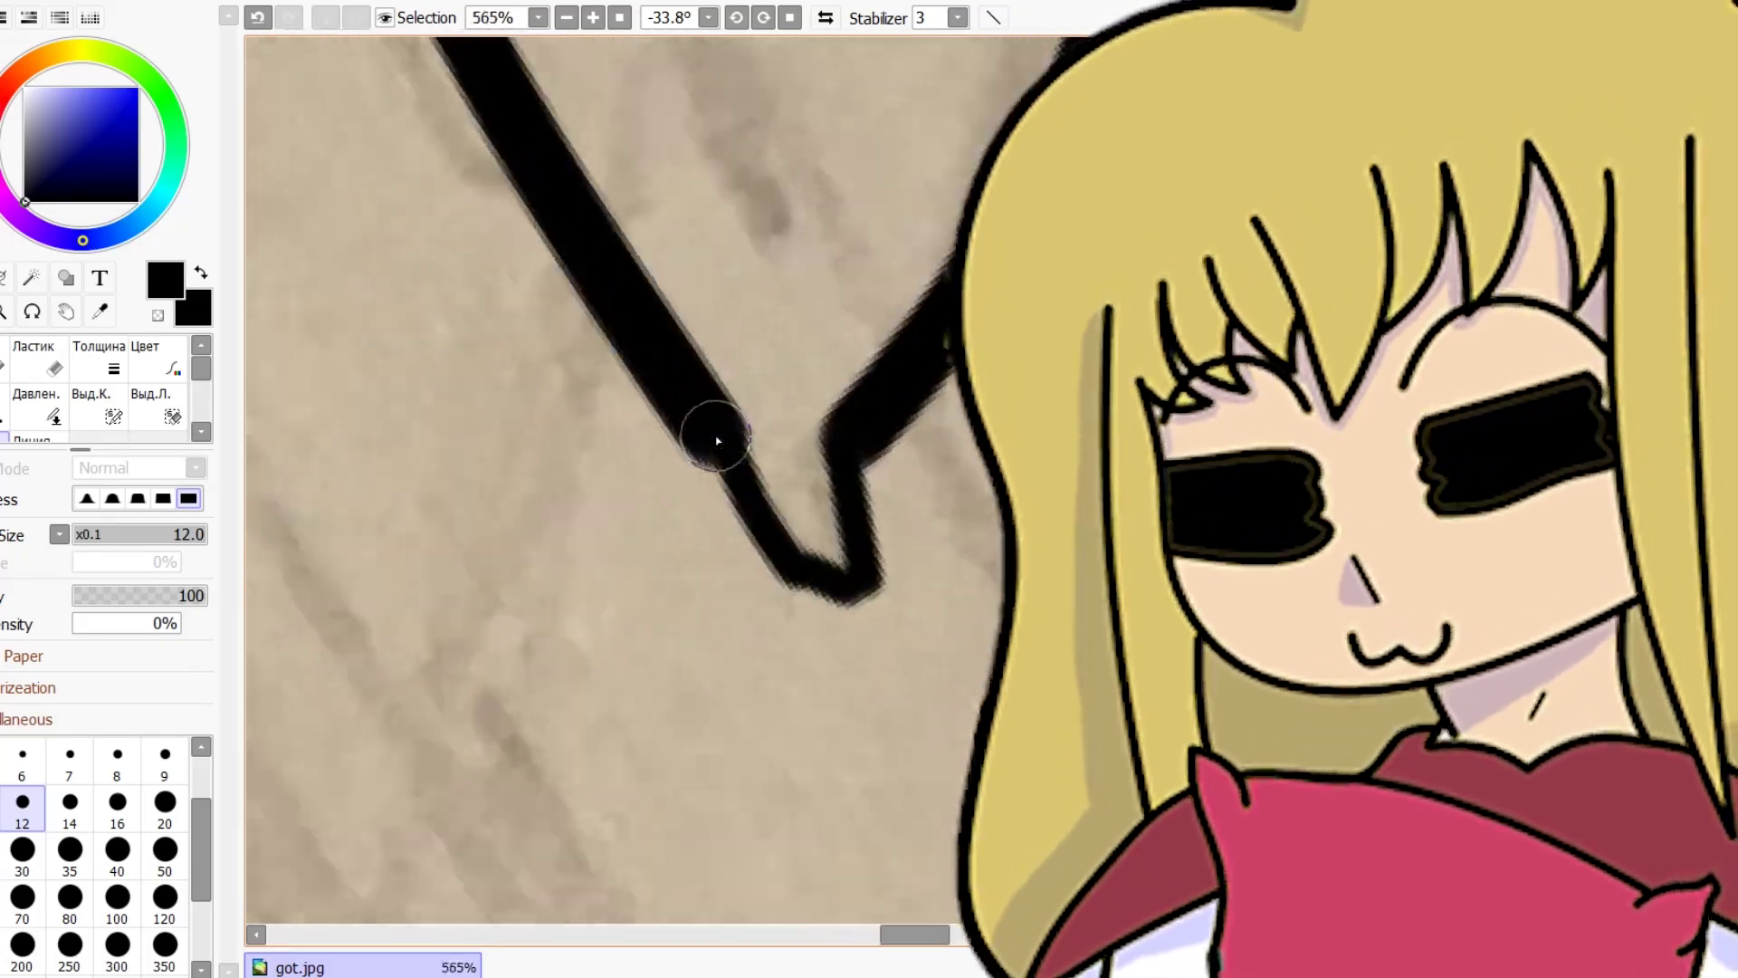
pyautogui.scroll(-6, 710, 438)
pyautogui.scroll(3, 859, 177)
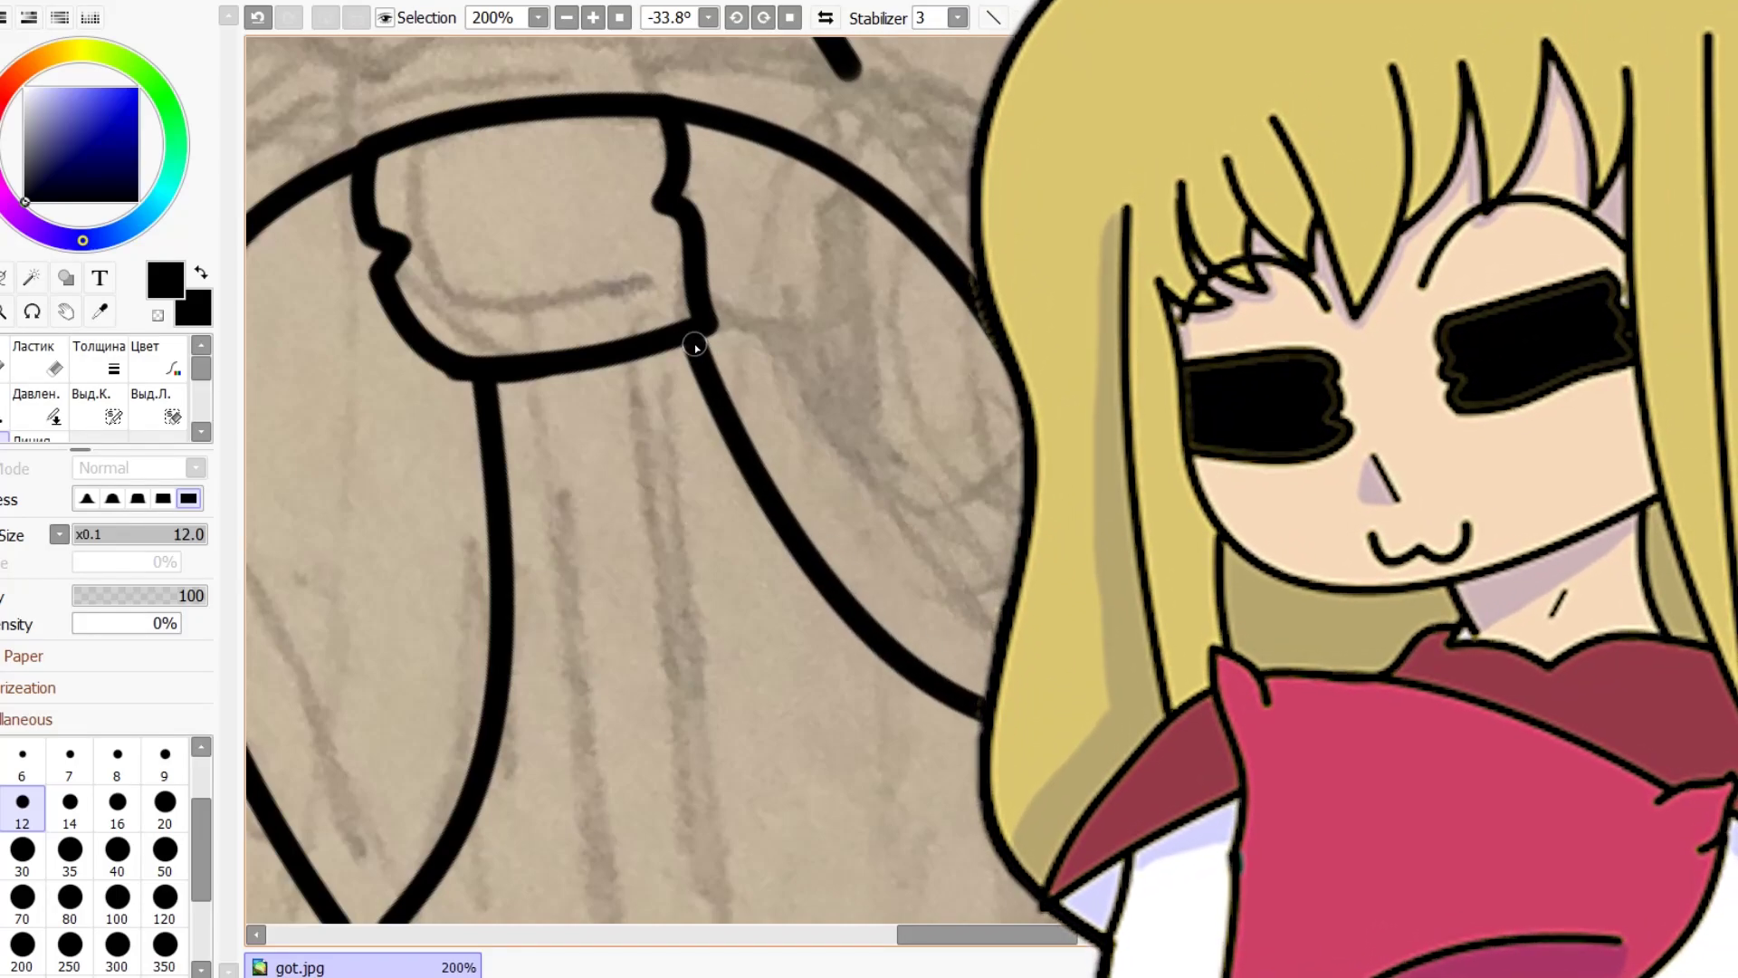
pyautogui.scroll(-7, 695, 345)
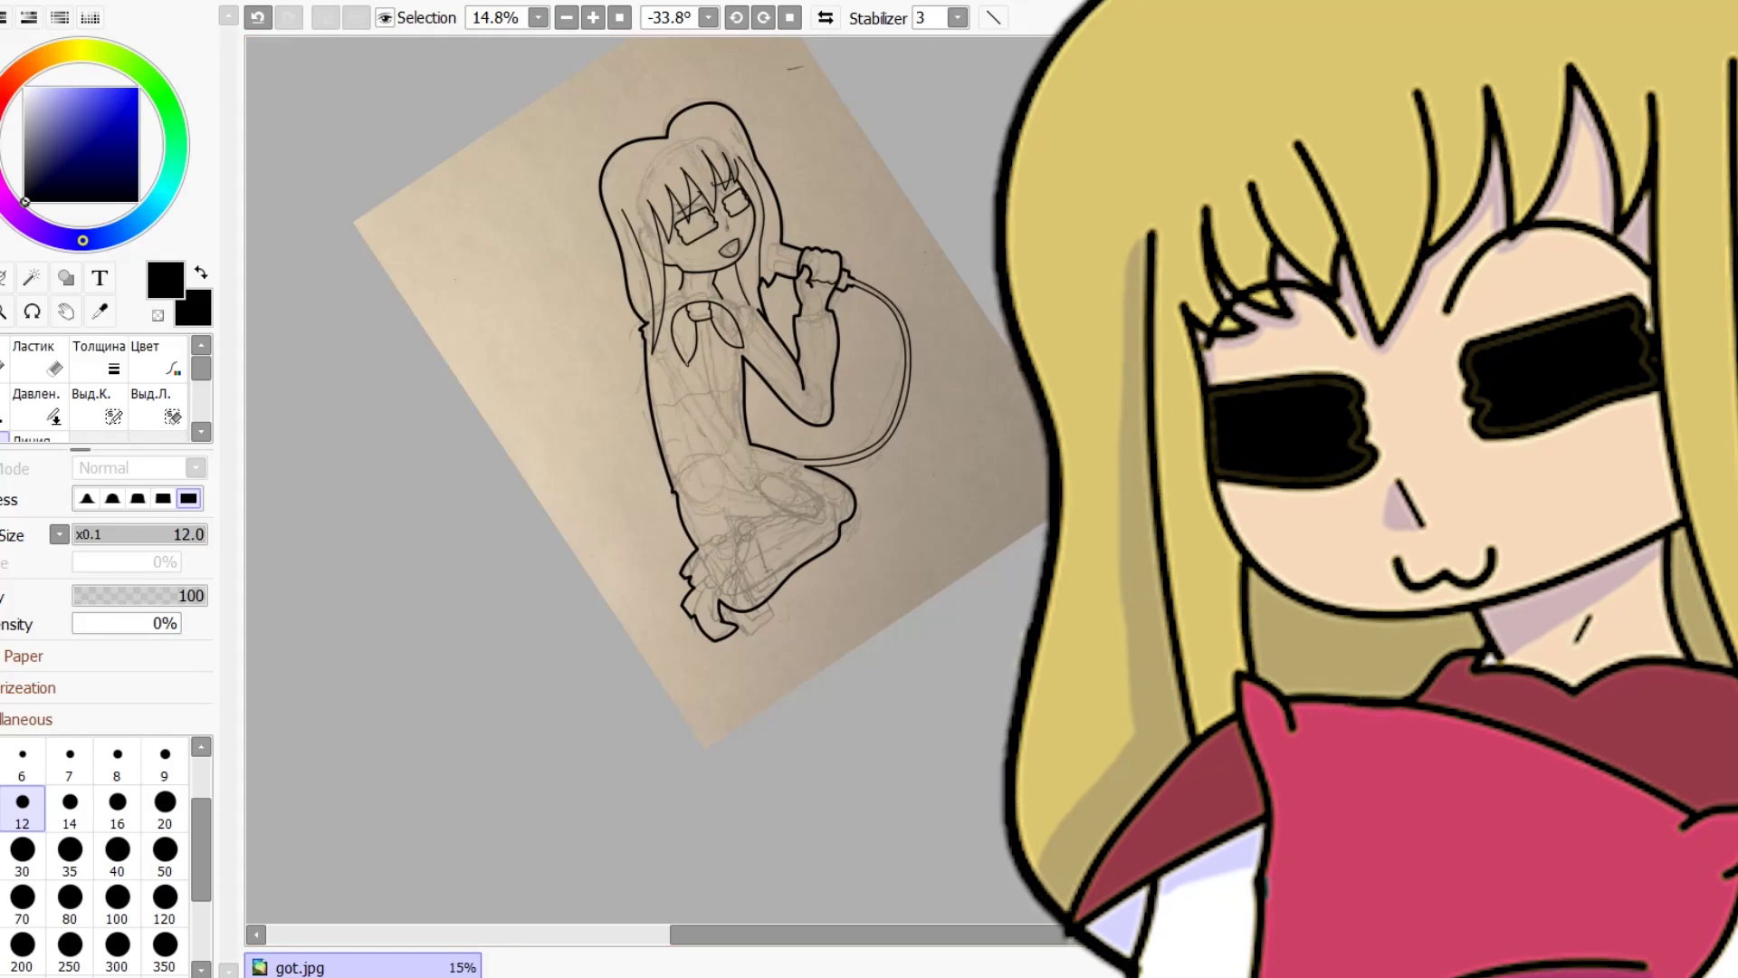
# Reset the canvas rotation upright and ink a thin hair strand line down the head.
pyautogui.press('Delete')
pyautogui.scroll(2, 726, 308)
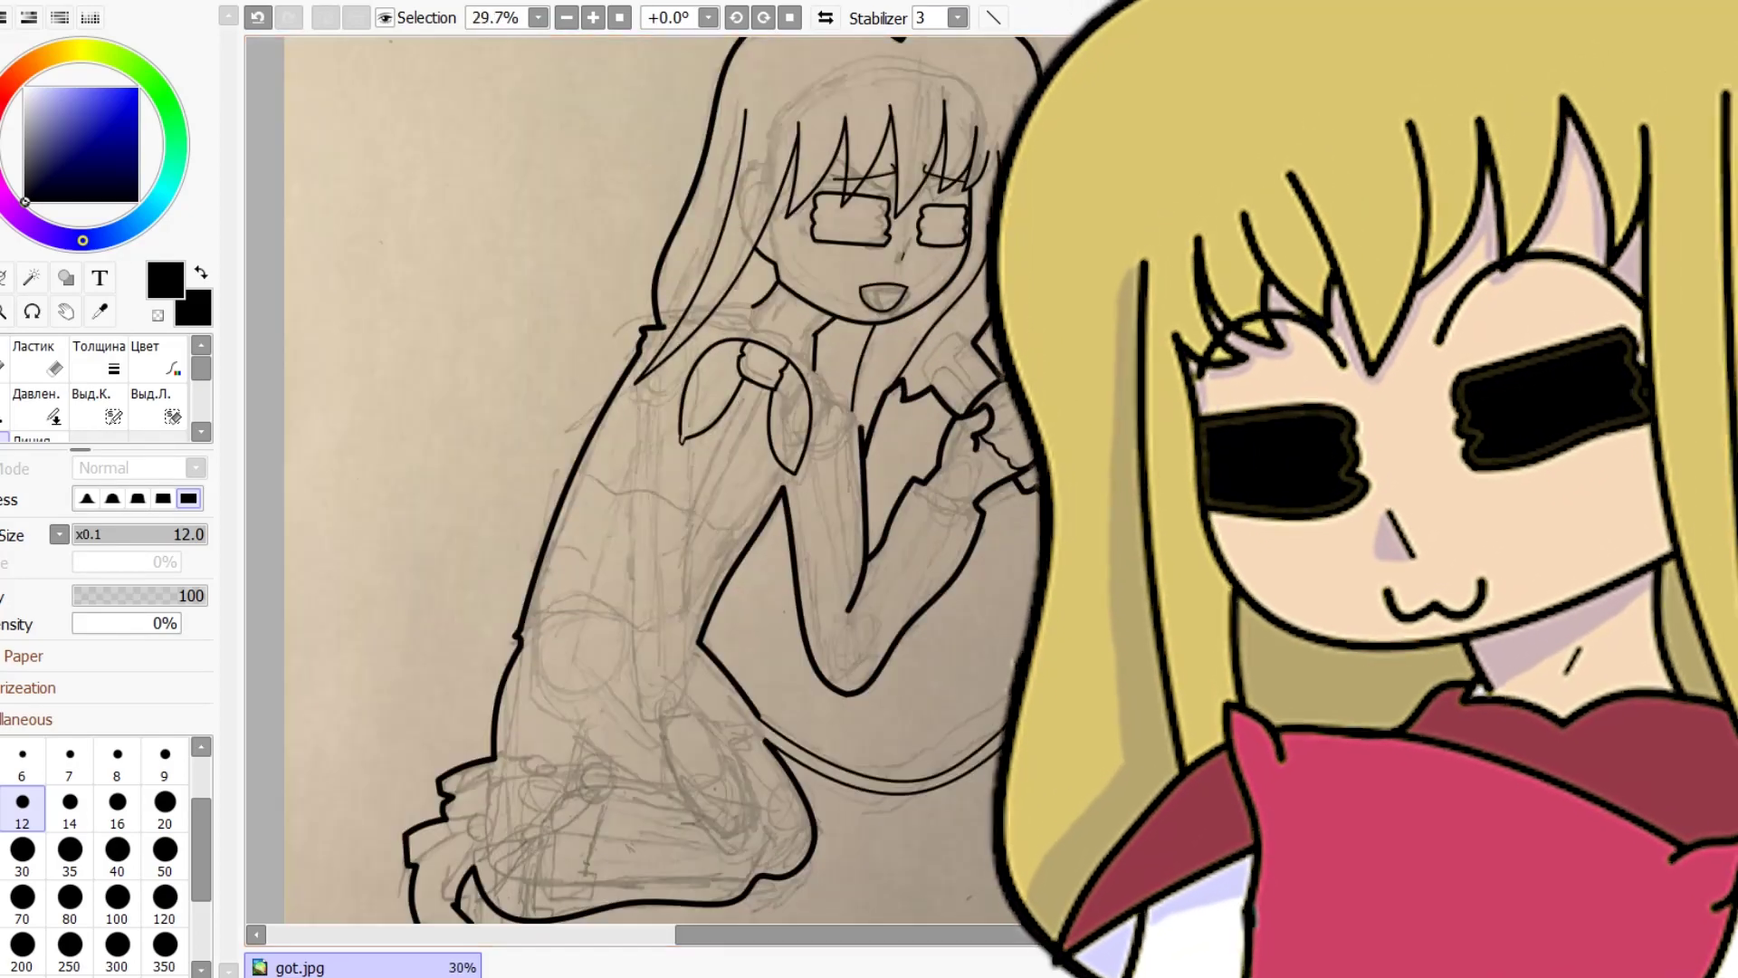
pyautogui.scroll(3, 838, 203)
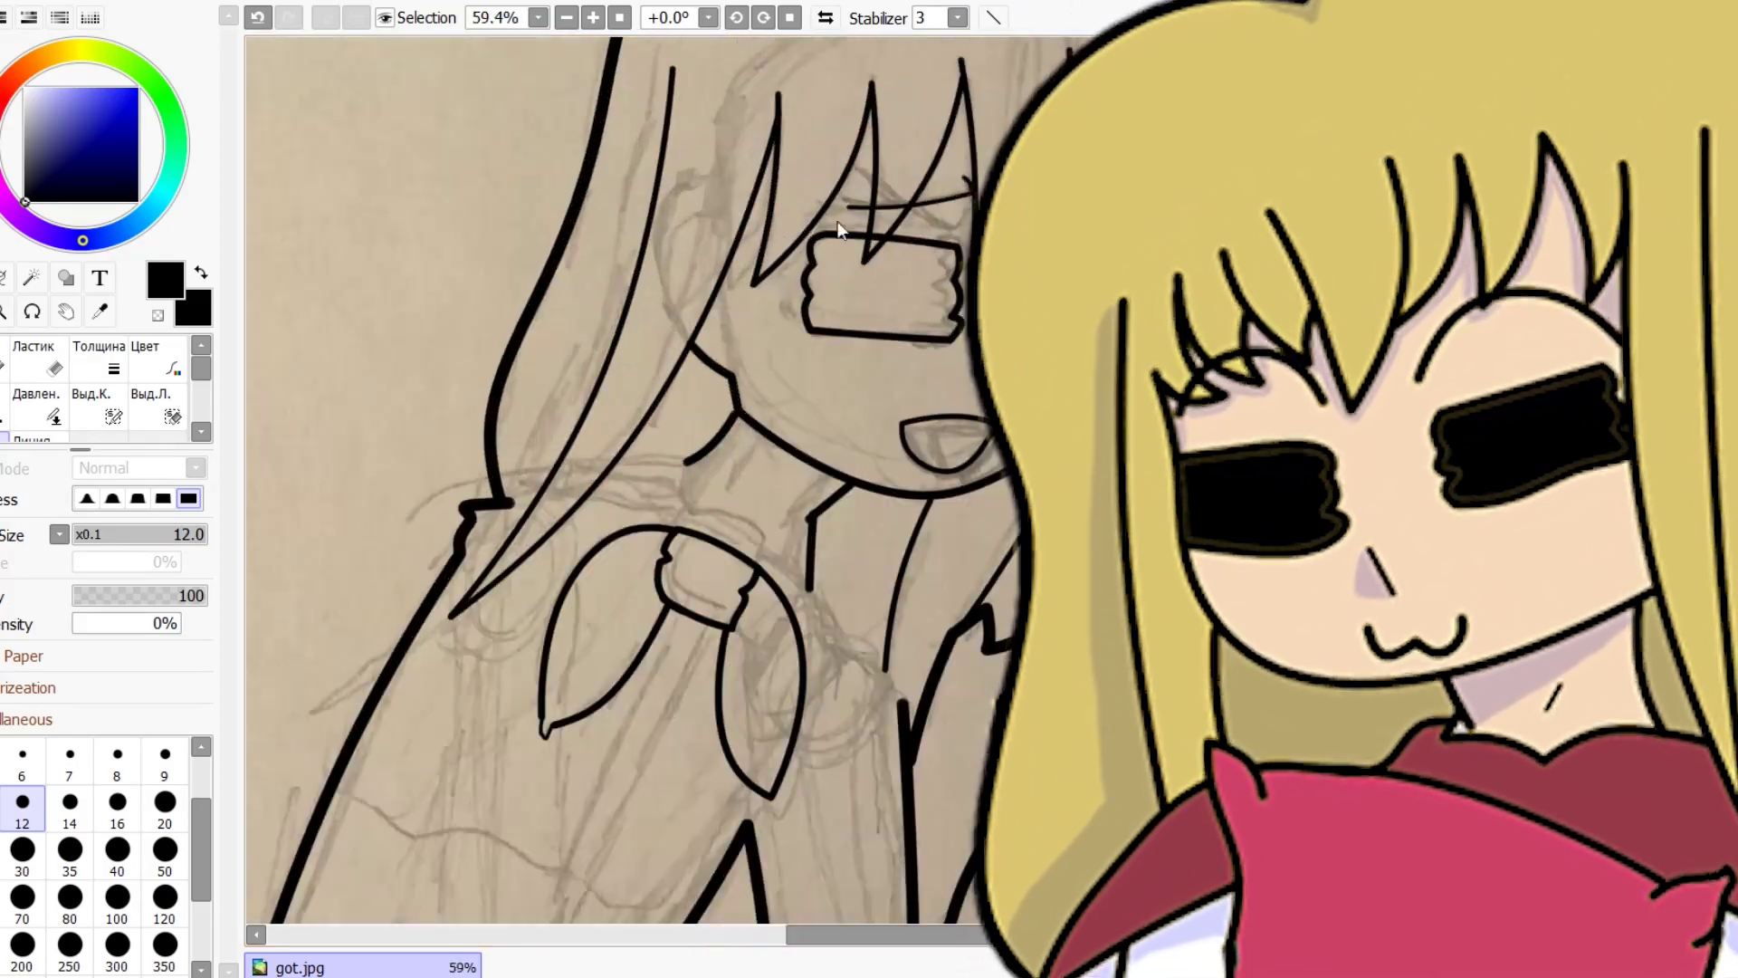
pyautogui.scroll(8, 612, 396)
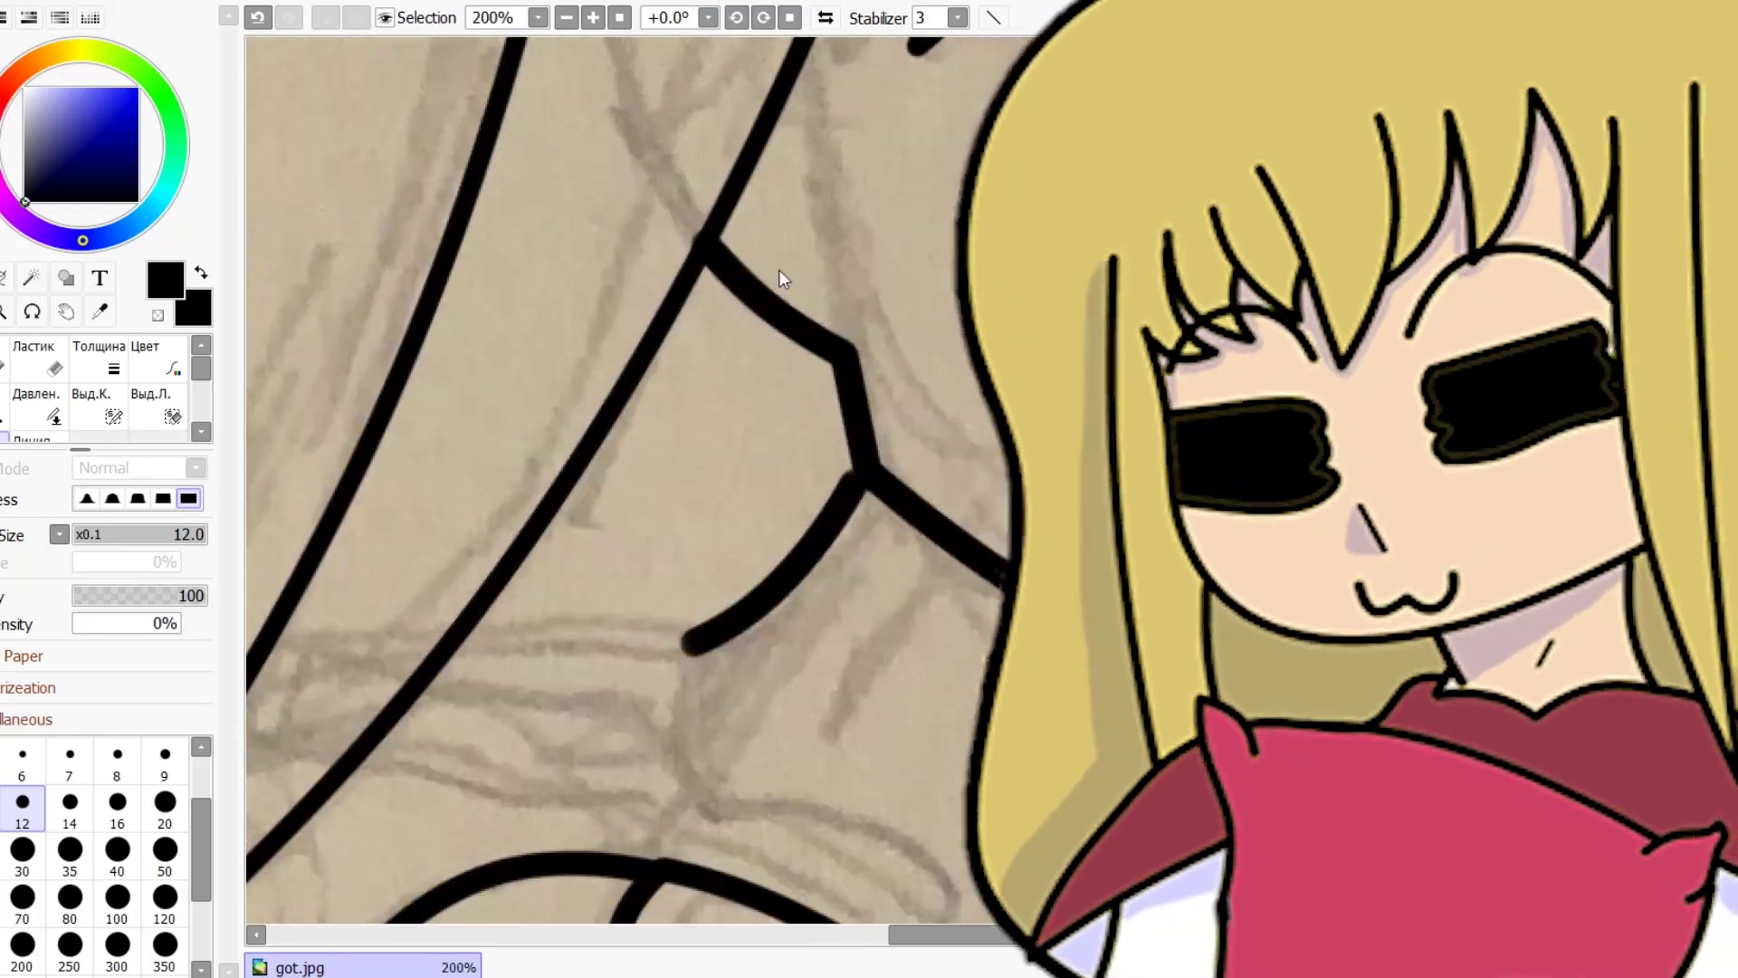
pyautogui.scroll(-16, 778, 269)
pyautogui.scroll(6, 564, 601)
pyautogui.scroll(-3, 564, 601)
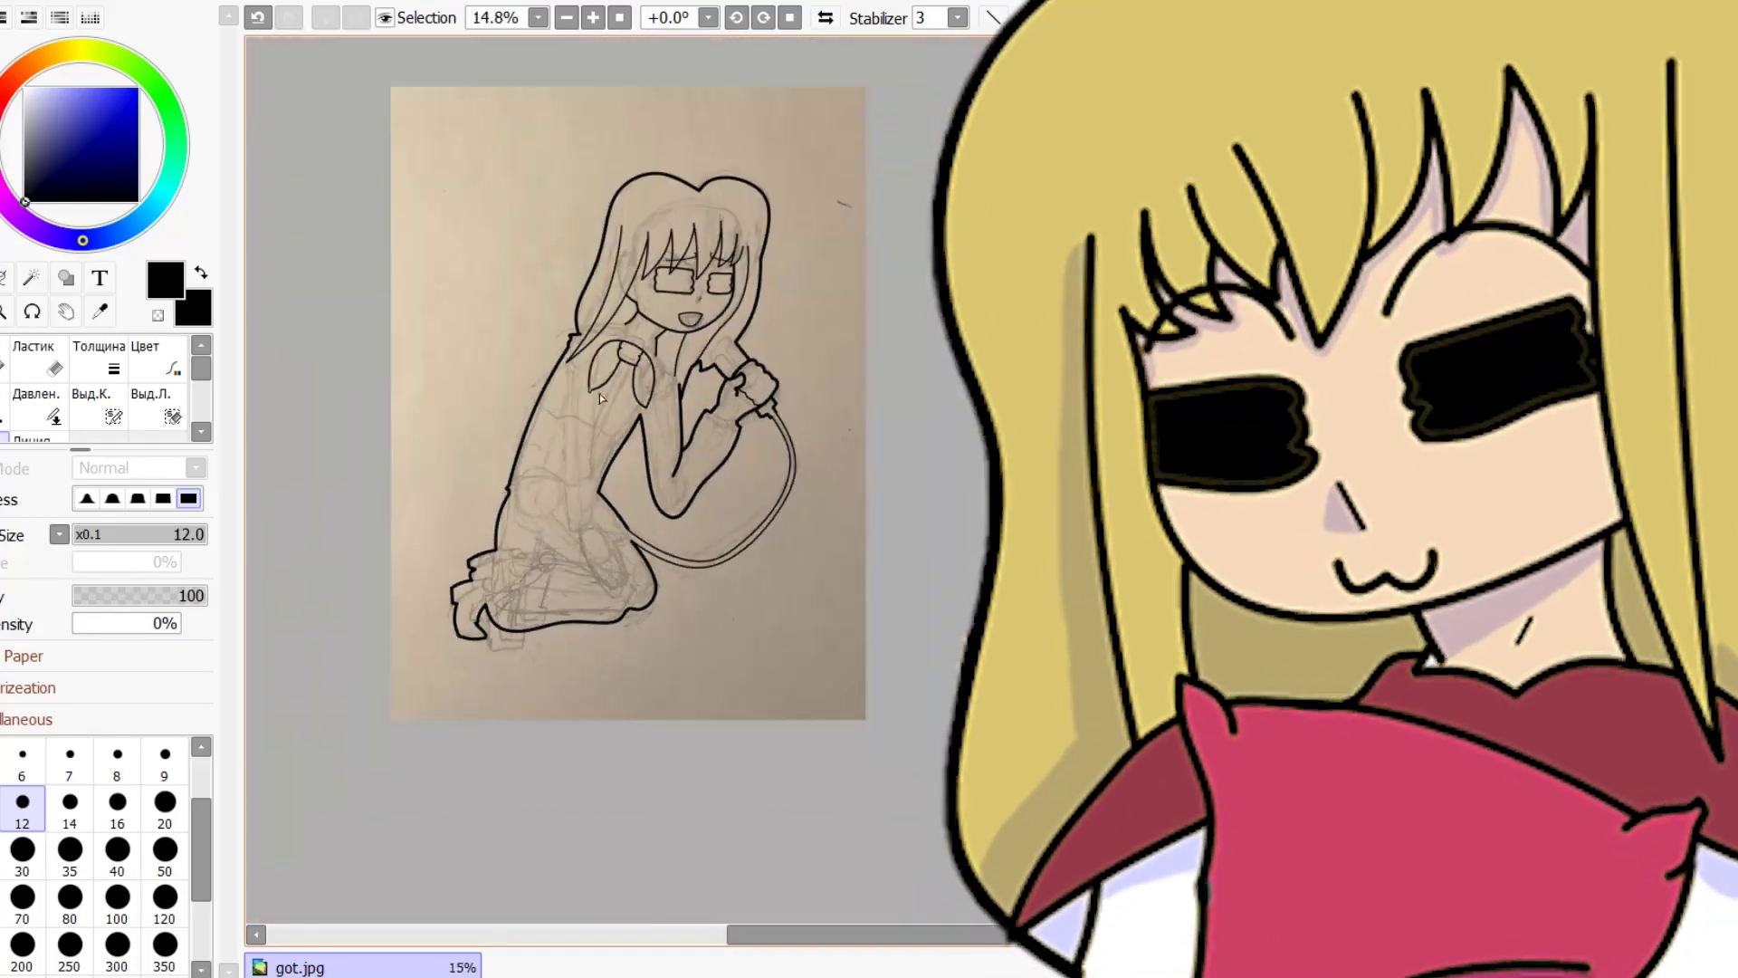
pyautogui.scroll(4, 594, 402)
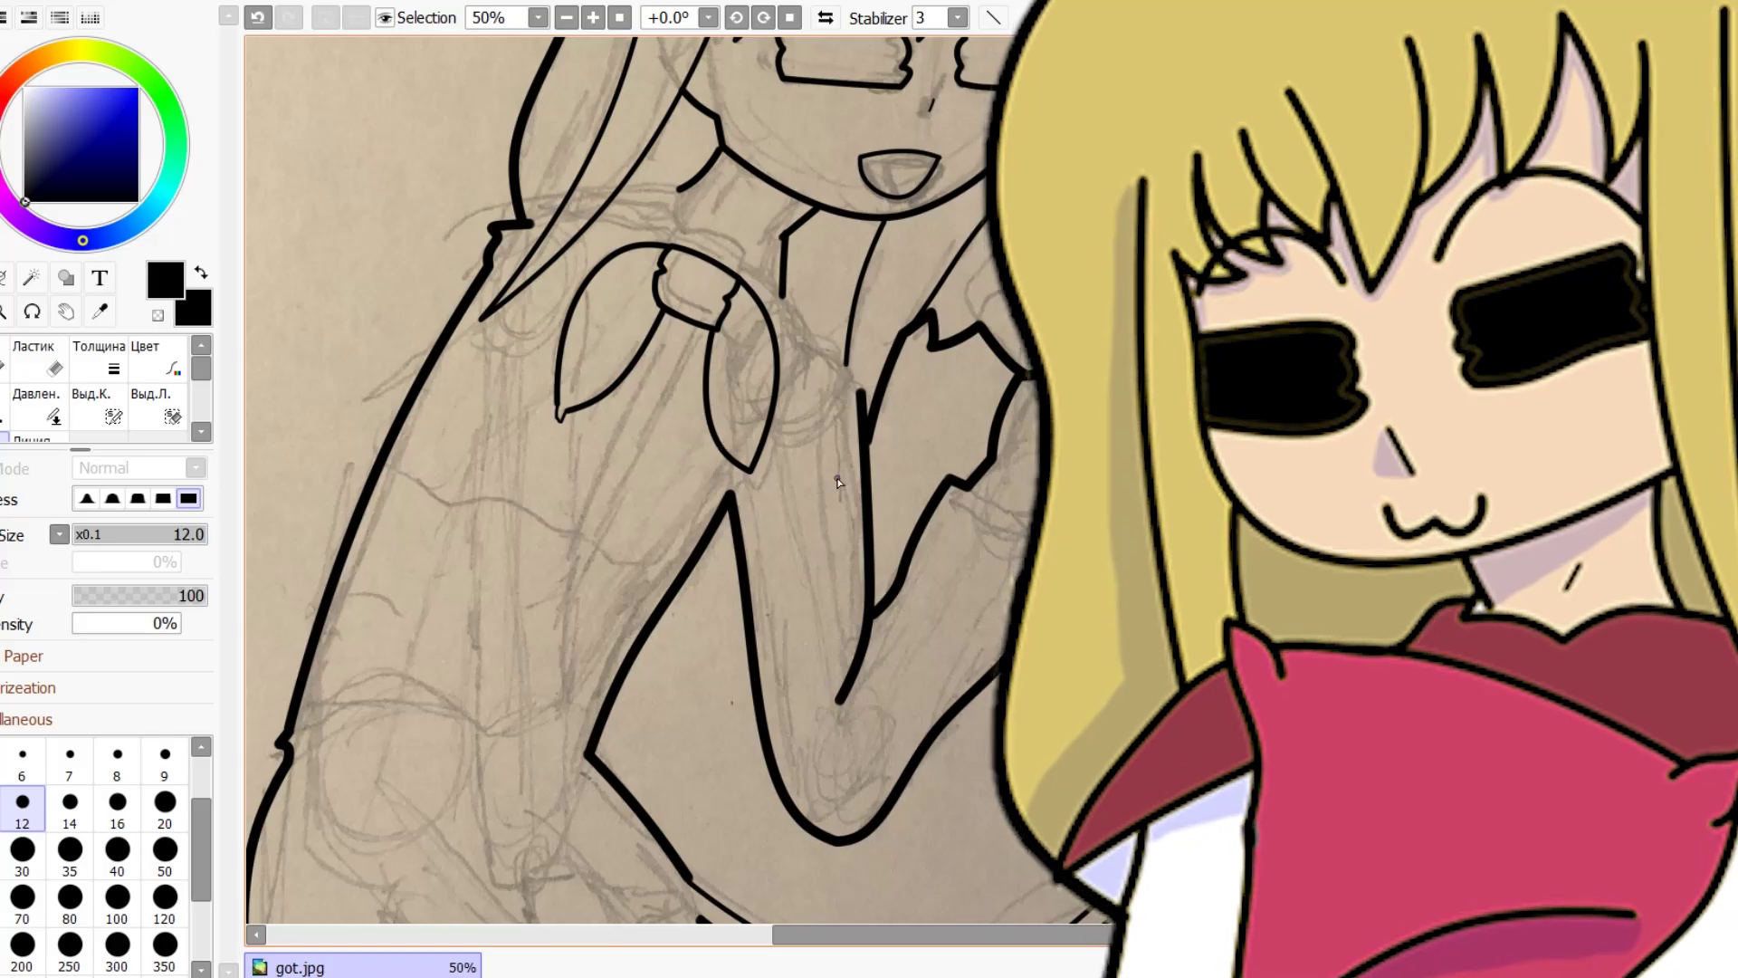
pyautogui.scroll(11, 838, 482)
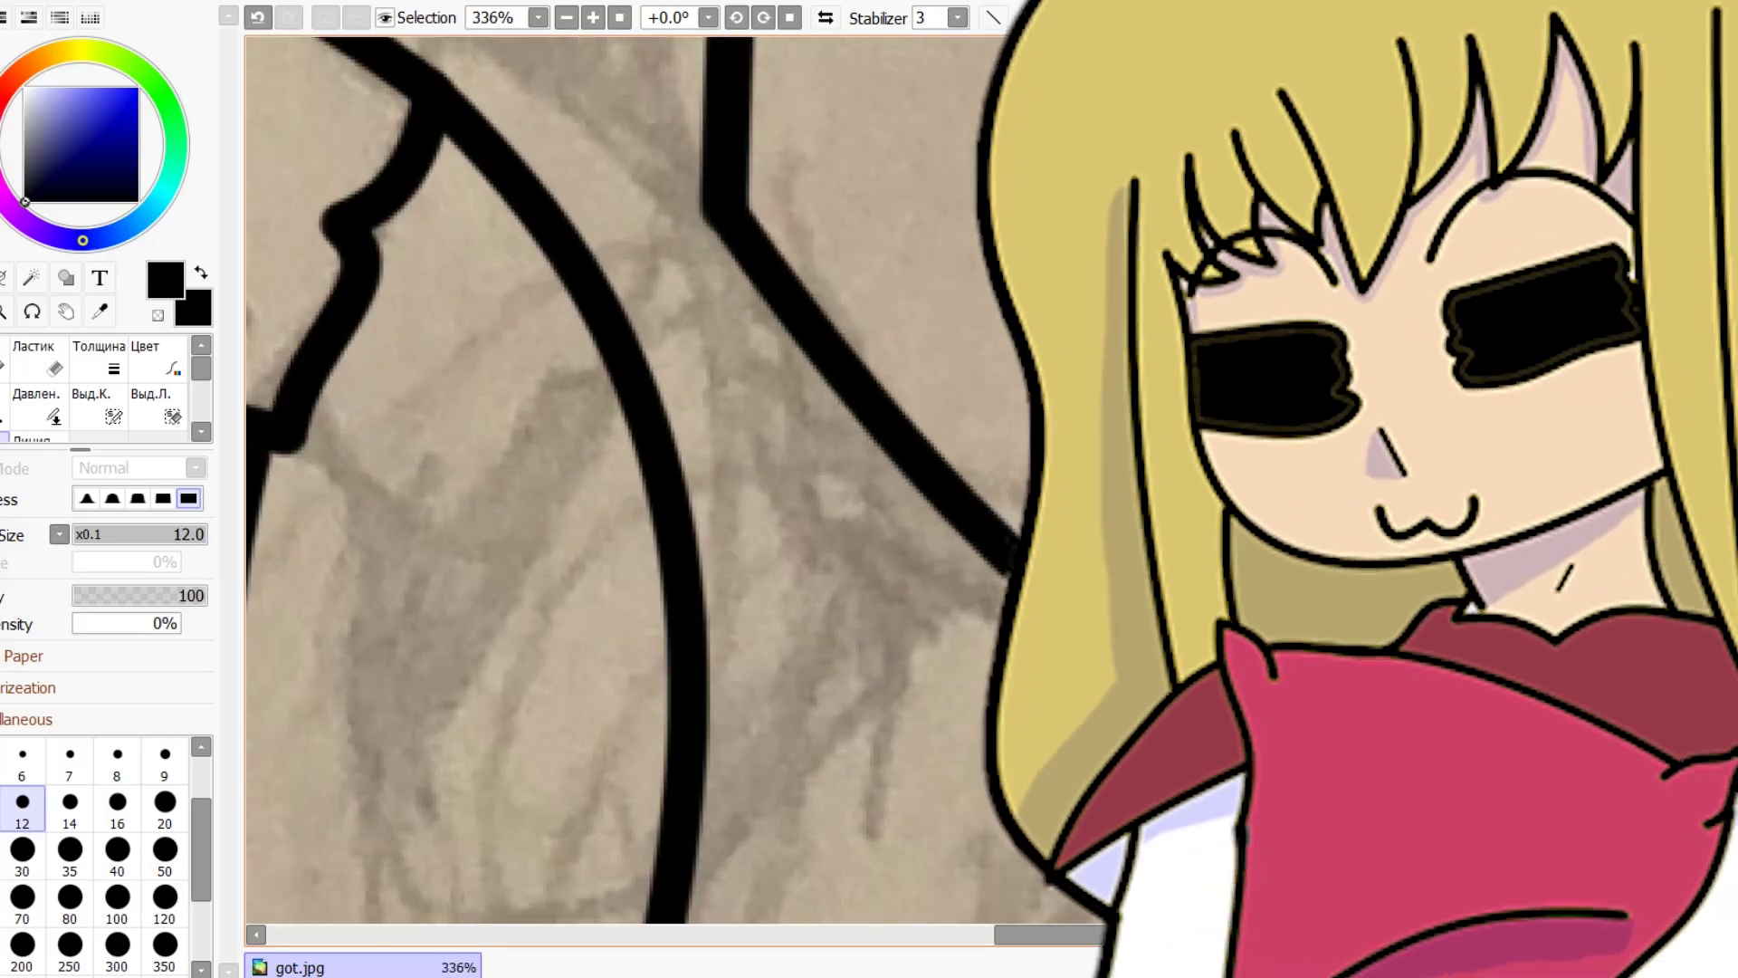
pyautogui.scroll(-12, 633, 479)
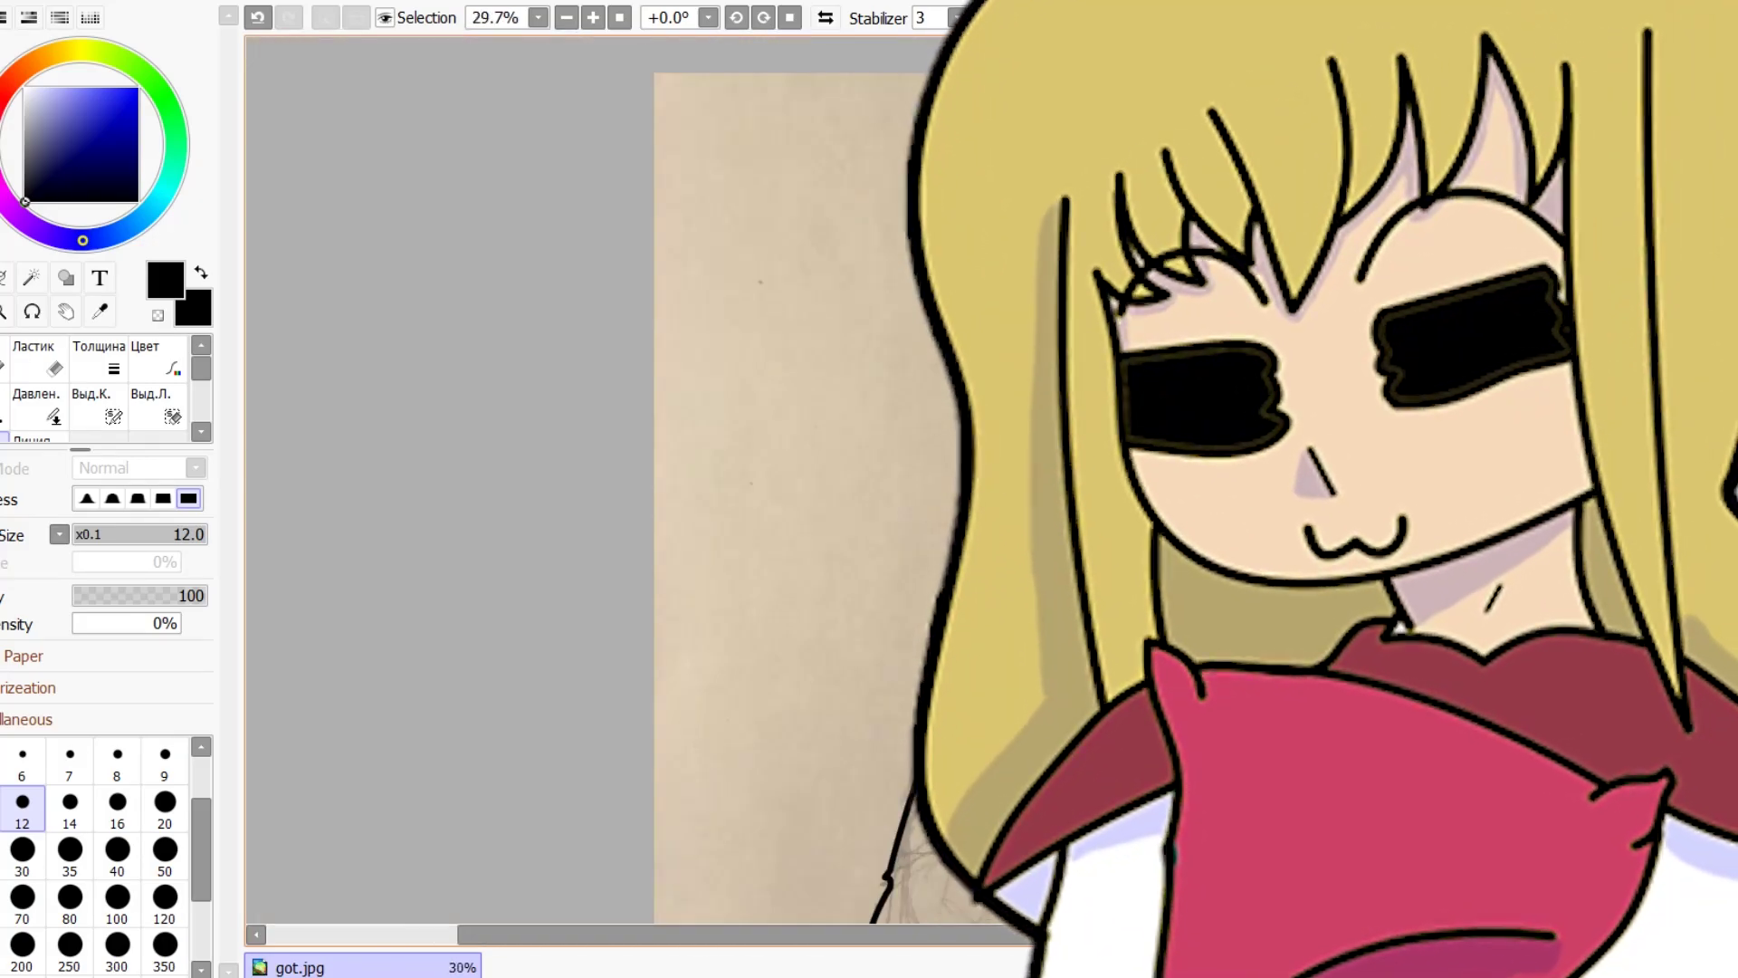
pyautogui.scroll(4, 1064, 615)
pyautogui.scroll(-9, 1066, 597)
pyautogui.scroll(14, 1059, 633)
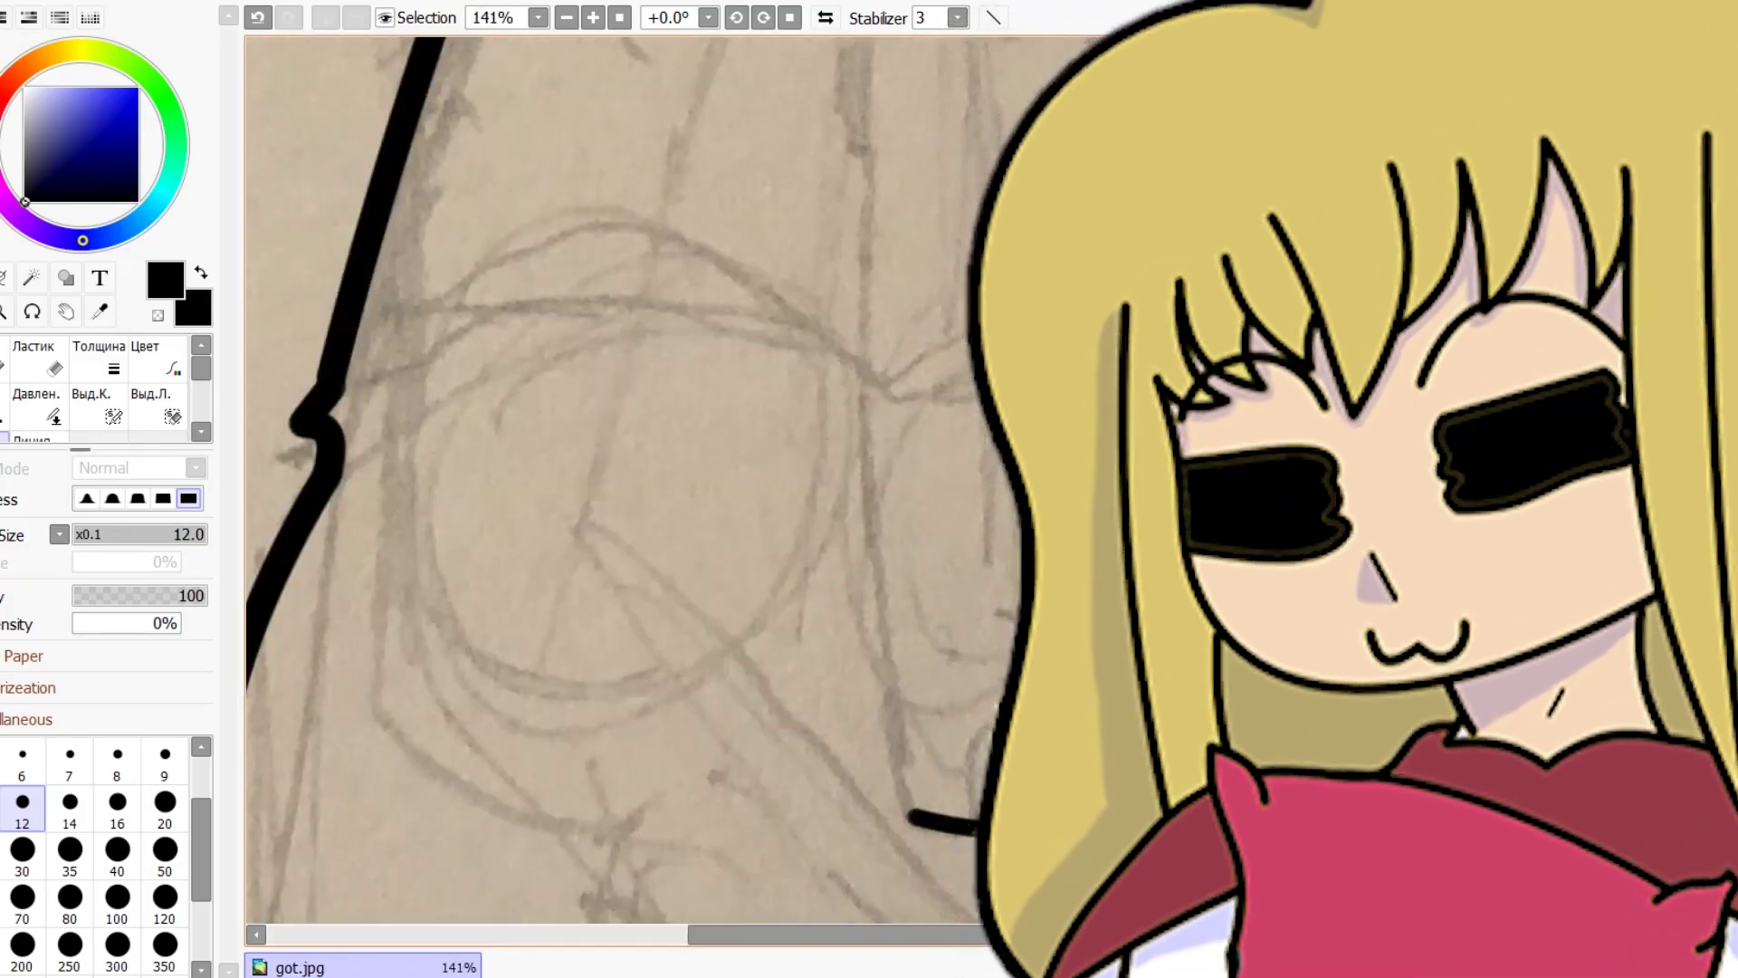
pyautogui.scroll(-7, 947, 213)
pyautogui.scroll(2, 948, 214)
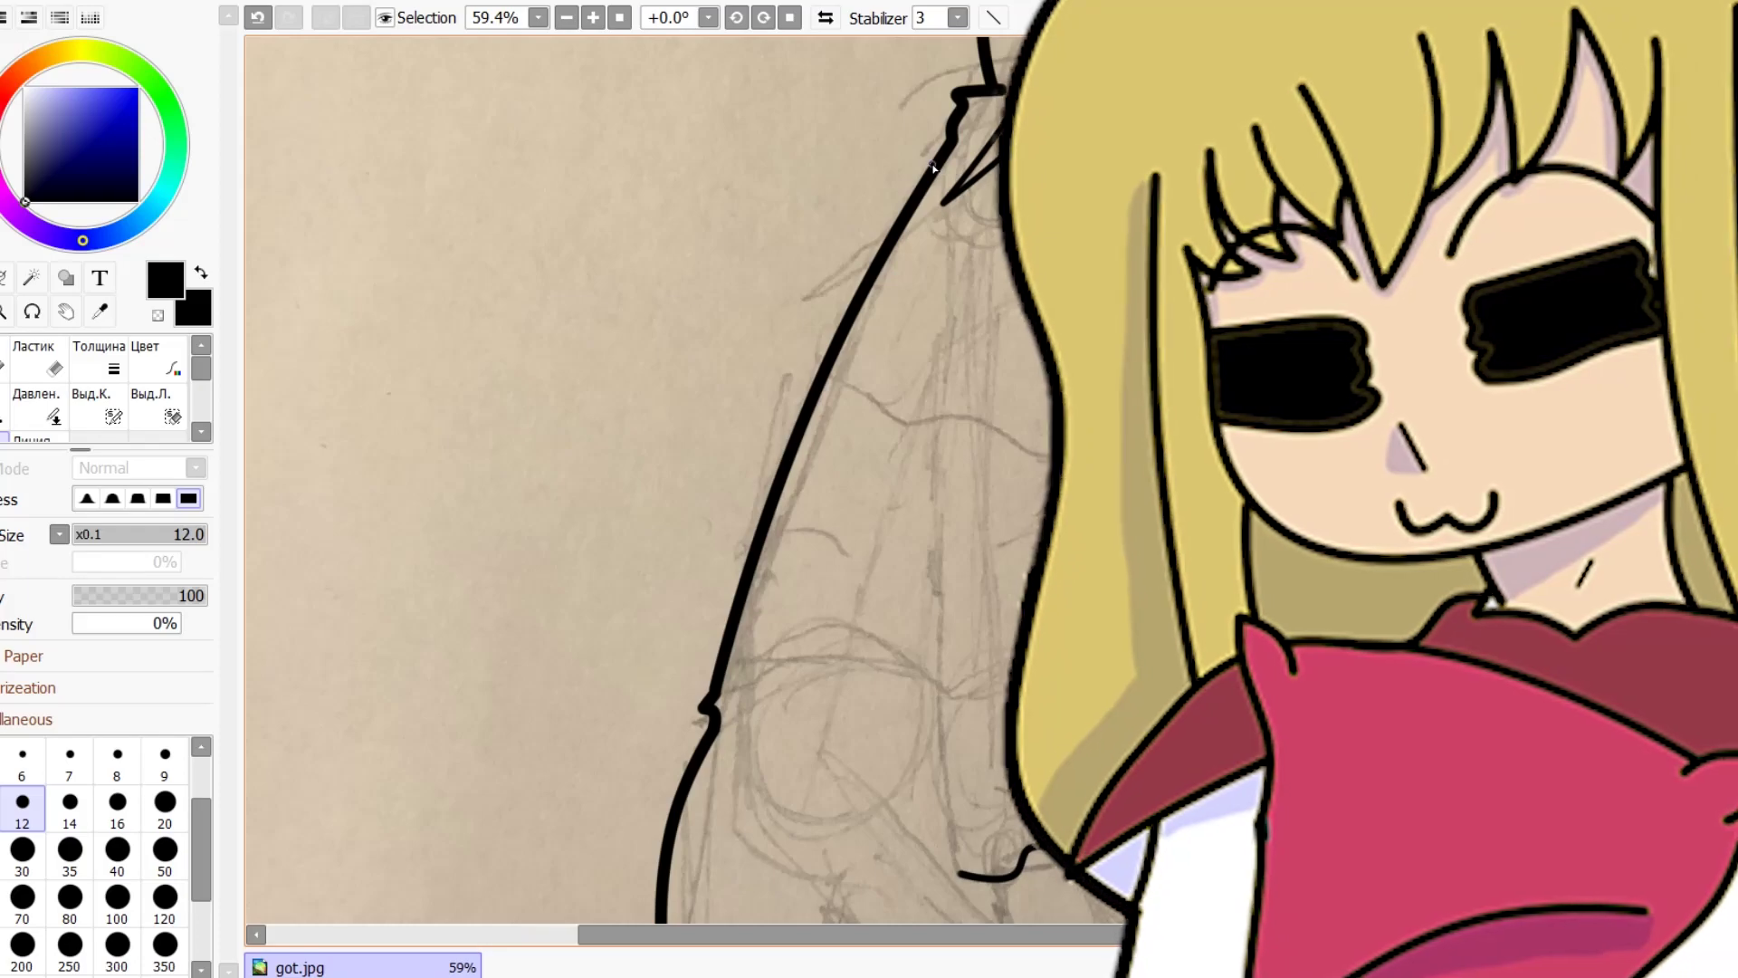
pyautogui.moveTo(958, 155); pyautogui.dragTo(939, 425)
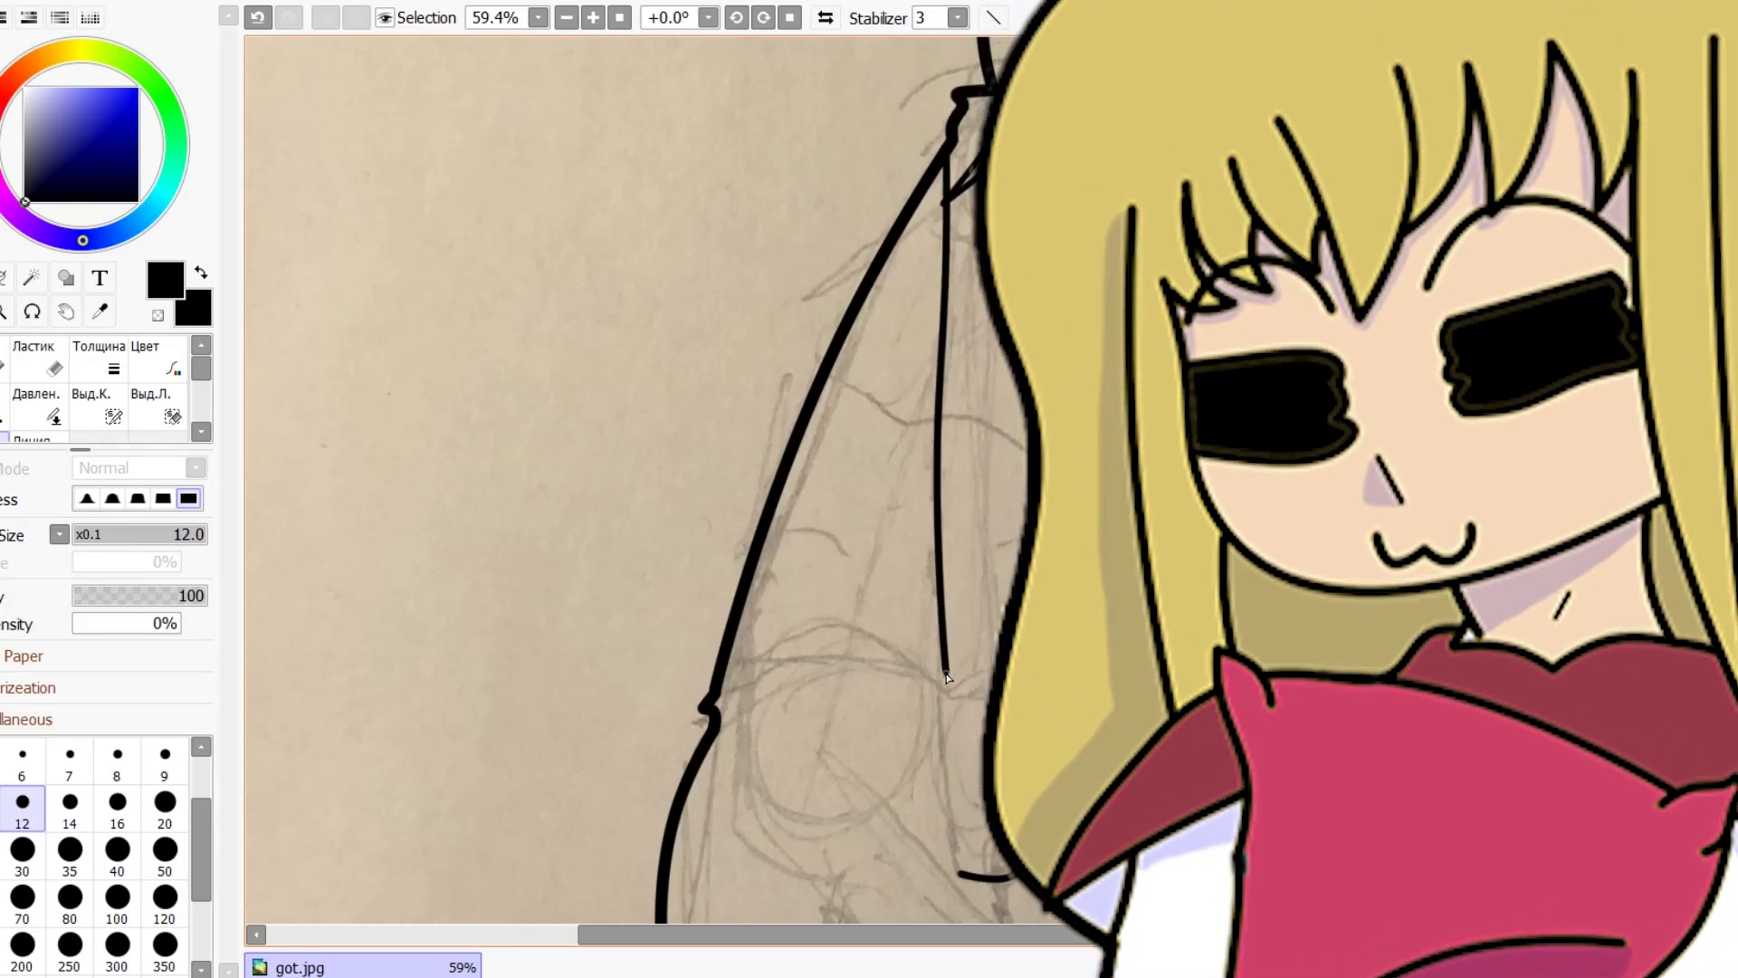
# Shrink the pen from 12 to 10, undo the last stroke, and ink a vertical outline stroke.
pyautogui.scroll(8, 966, 903)
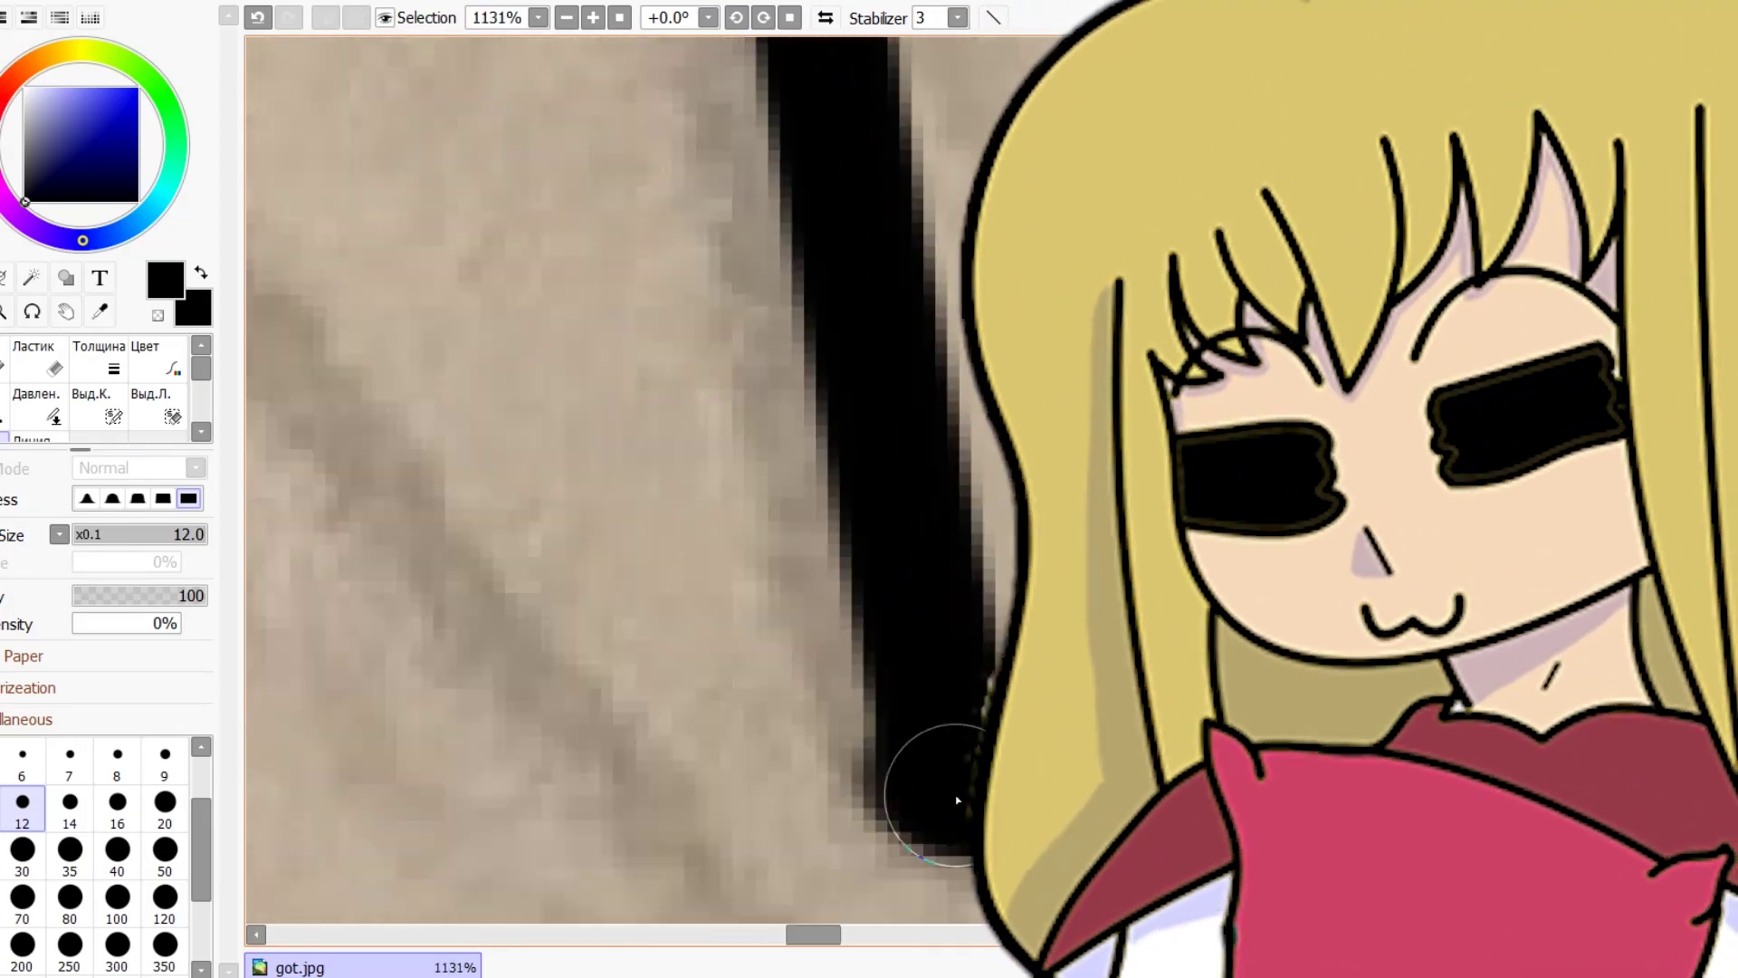
pyautogui.scroll(-3, 924, 775)
pyautogui.scroll(-10, 859, 582)
pyautogui.scroll(2, 859, 582)
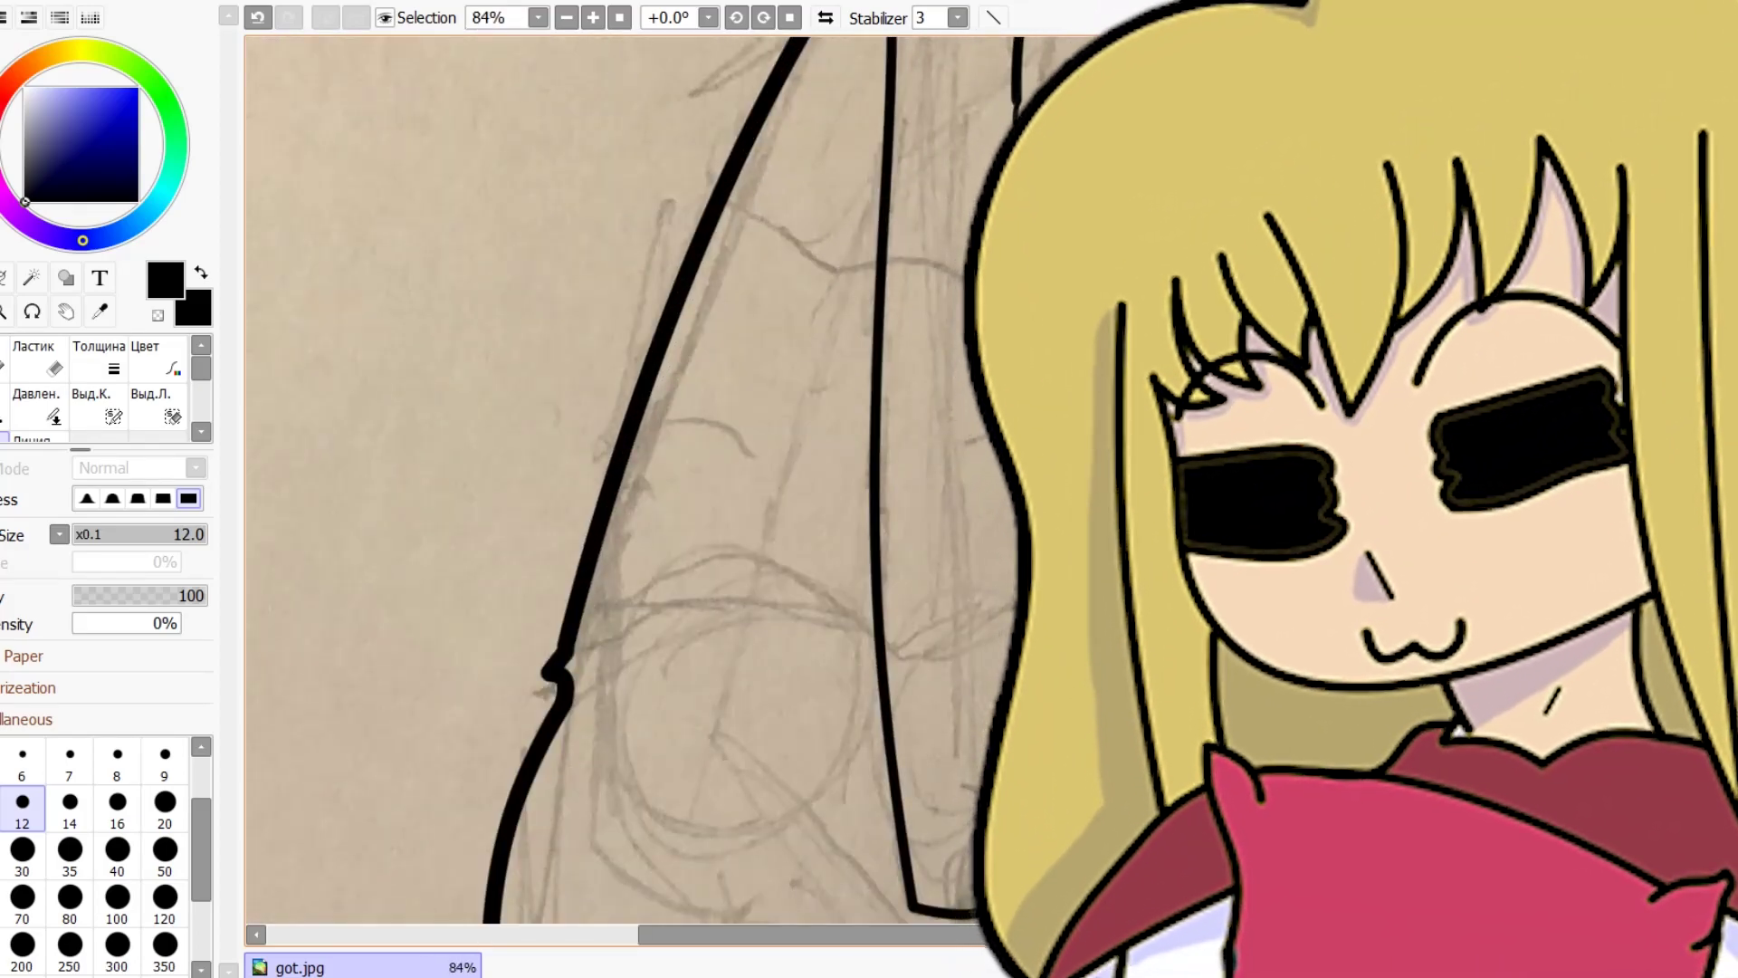
pyautogui.scroll(19, 893, 750)
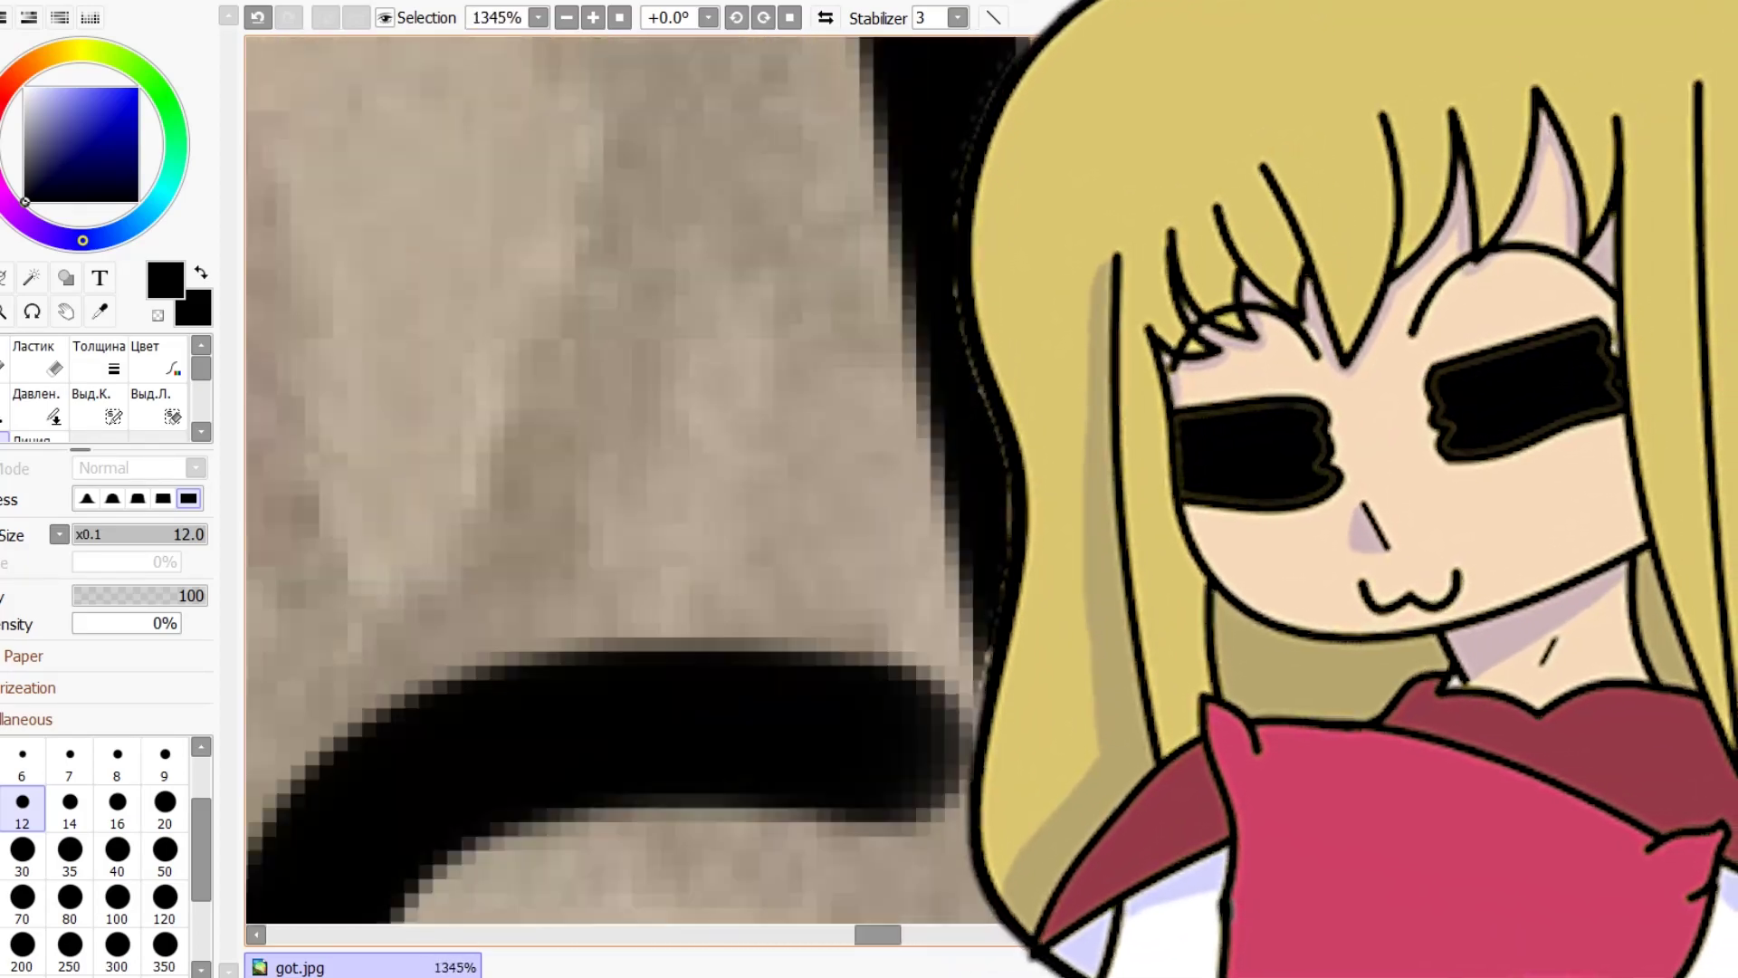
pyautogui.scroll(-3, 888, 757)
pyautogui.scroll(-20, 889, 757)
pyautogui.scroll(6, 889, 756)
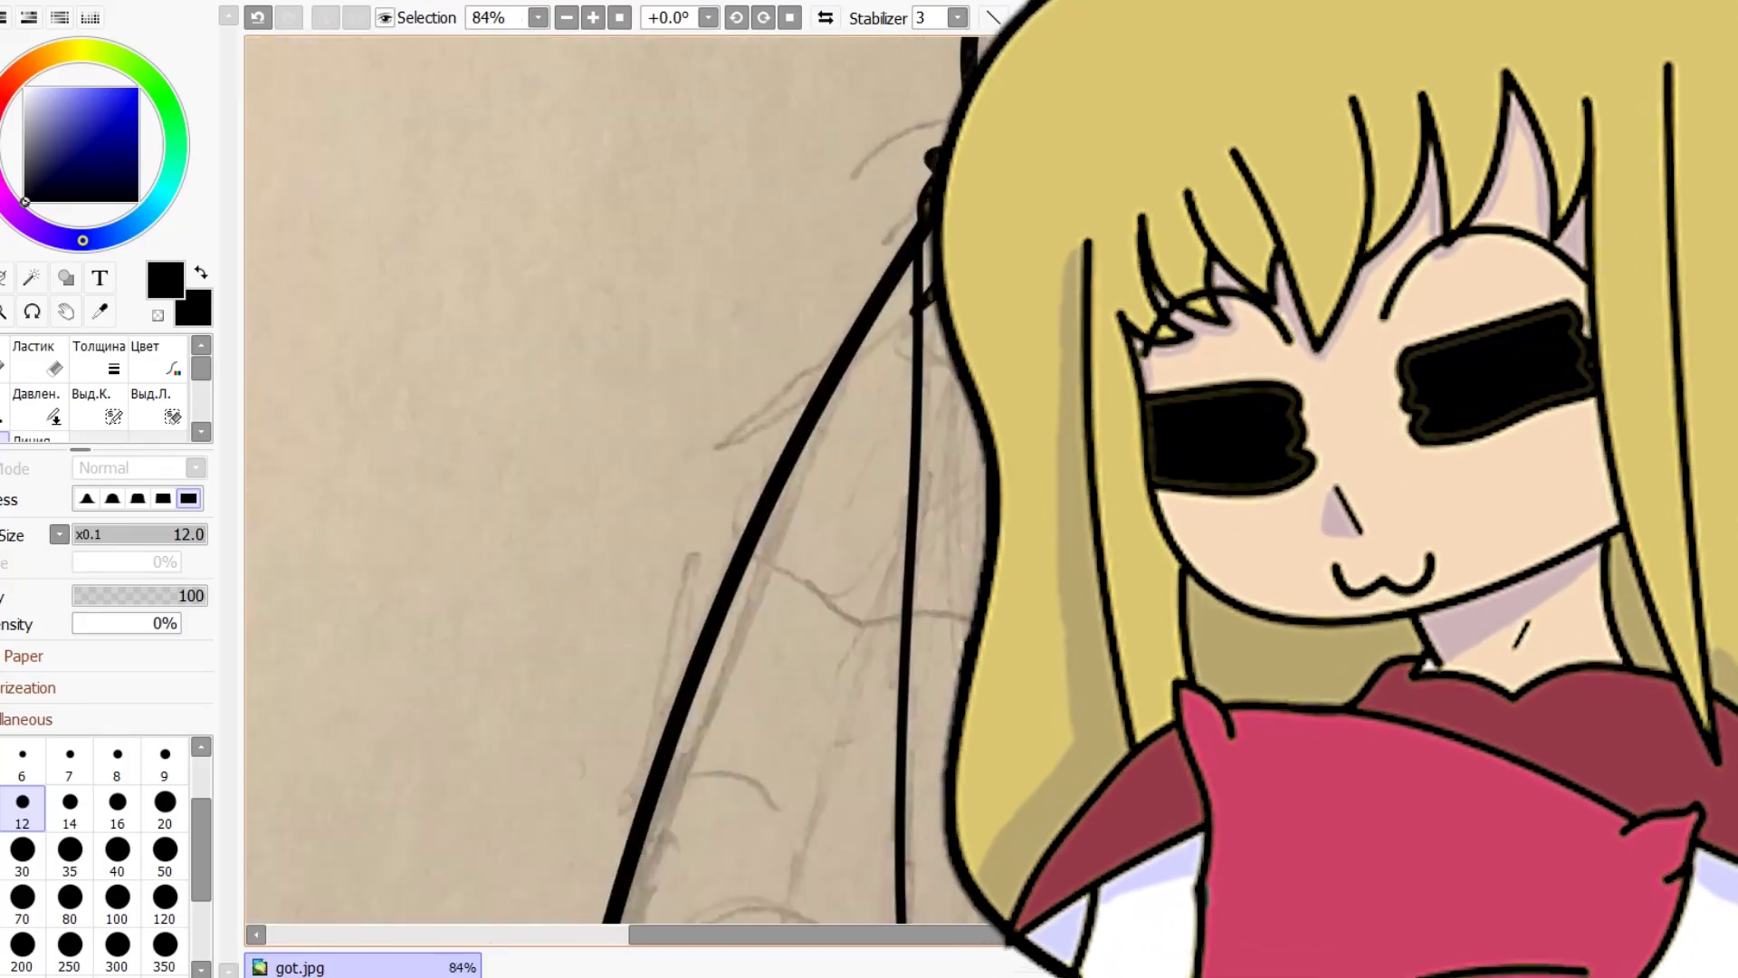
pyautogui.scroll(-5, 889, 757)
pyautogui.scroll(6, 889, 757)
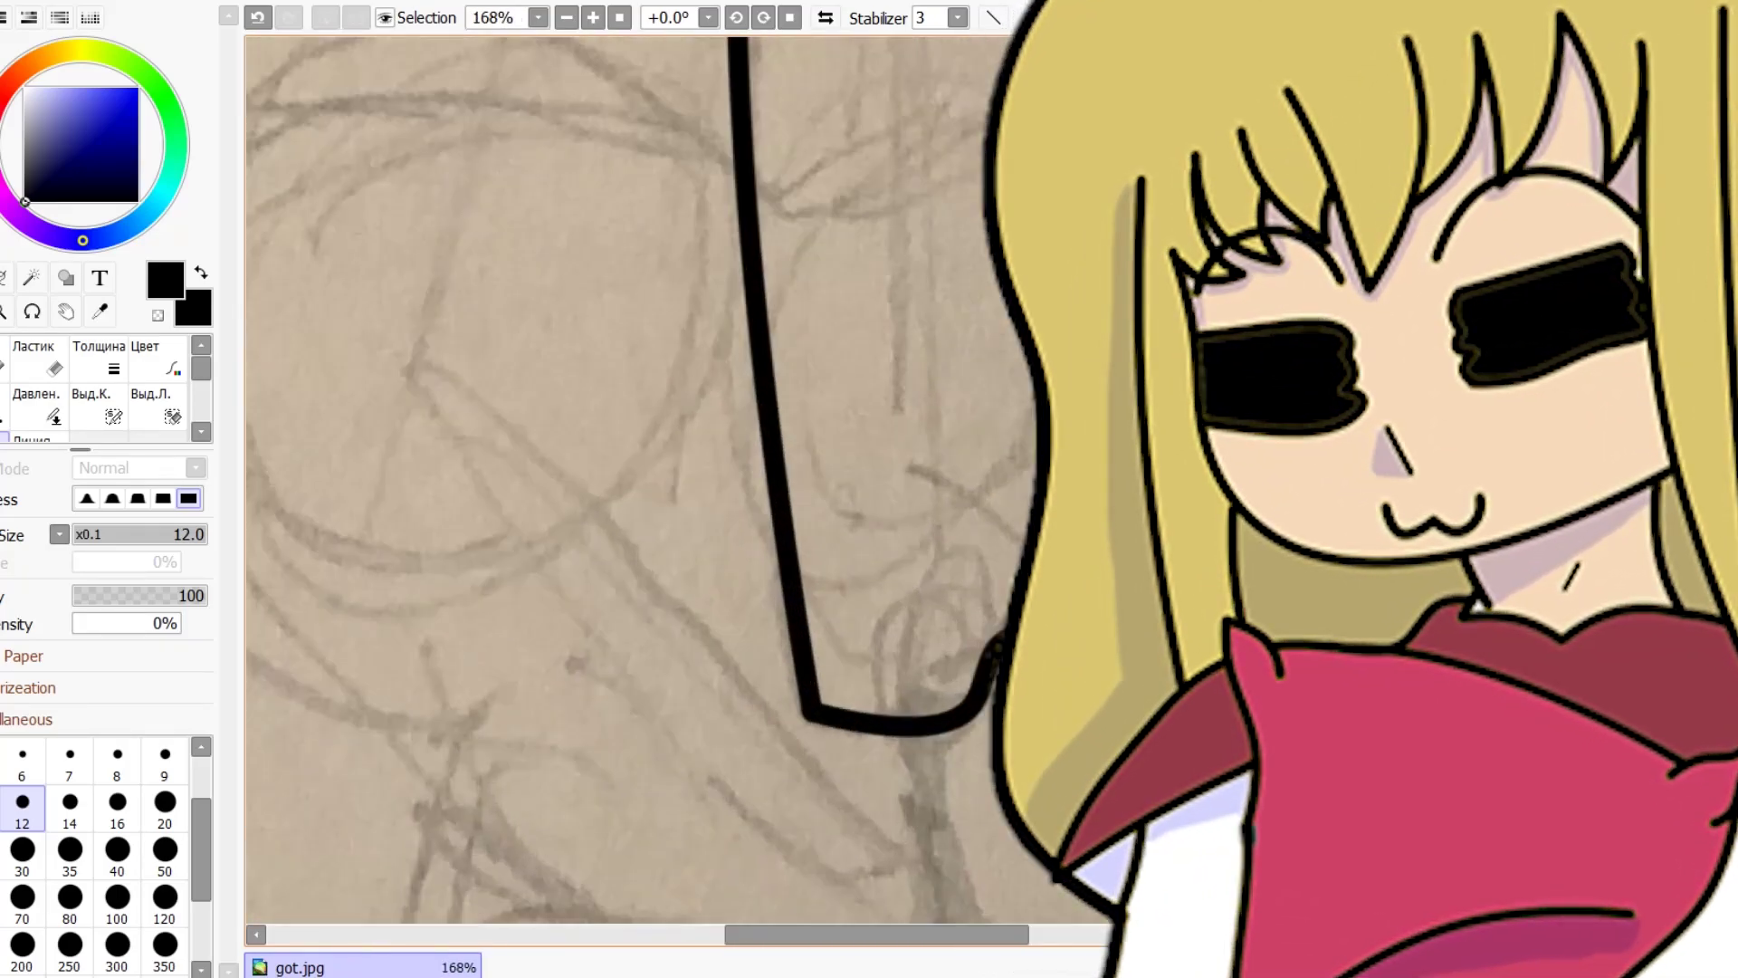
pyautogui.scroll(-8, 889, 757)
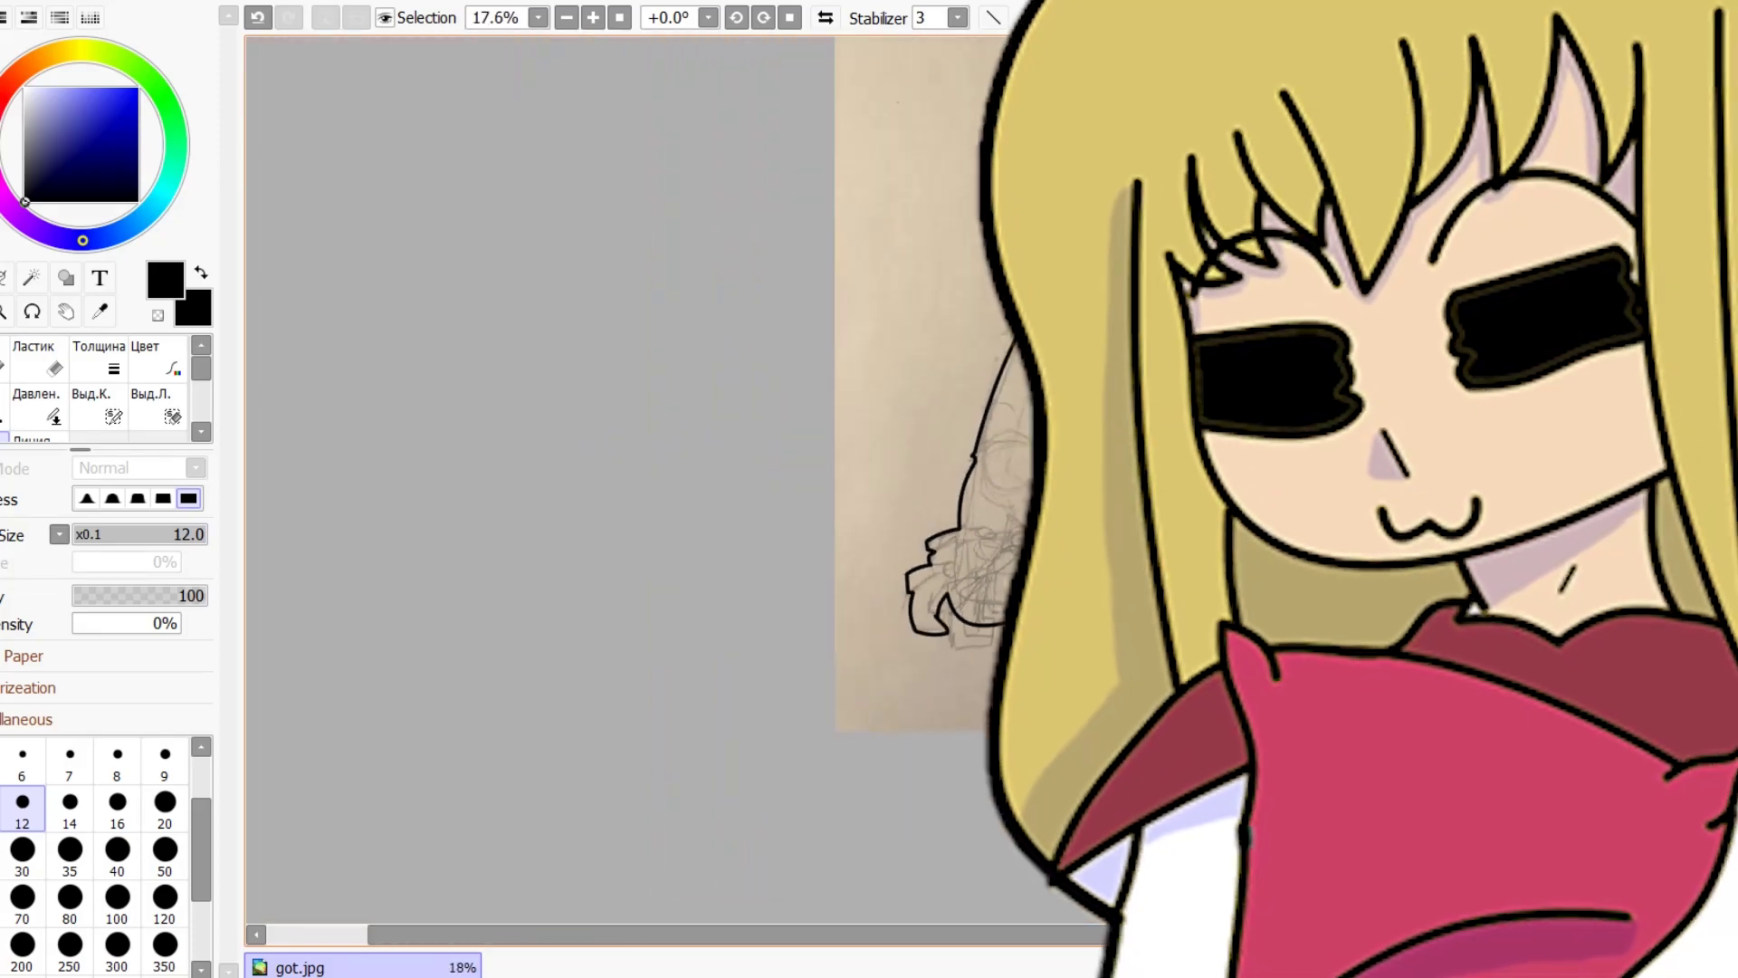
pyautogui.scroll(4, 889, 757)
pyautogui.scroll(4, 864, 368)
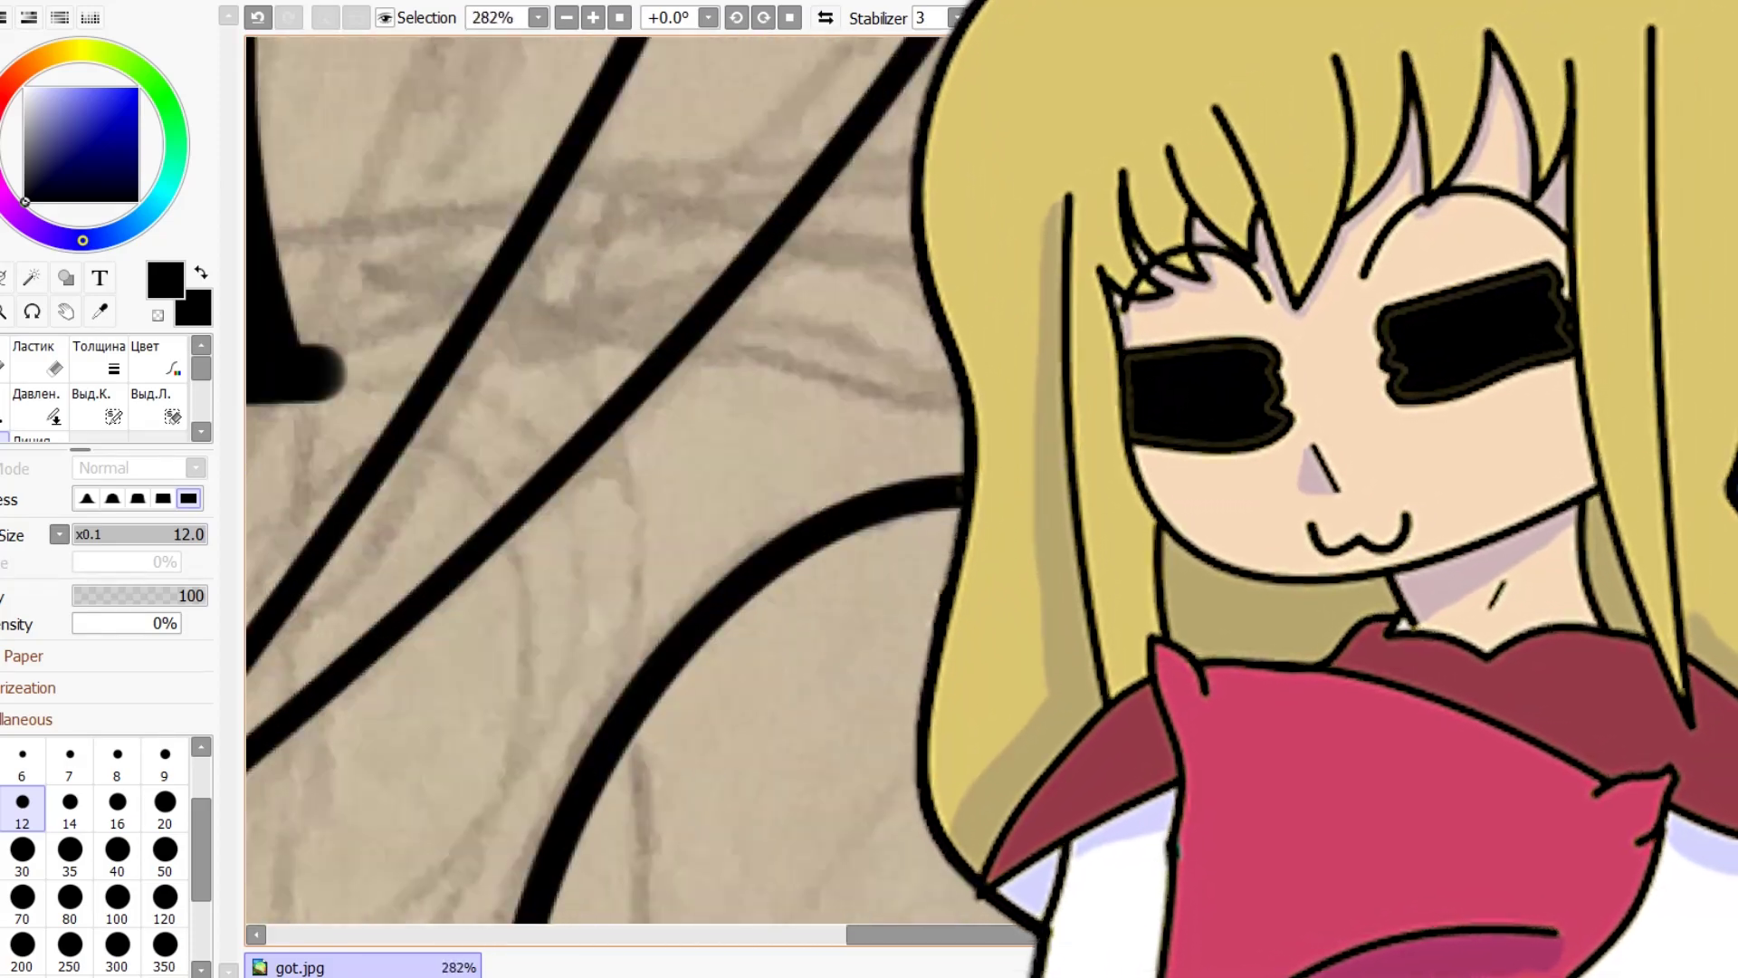
pyautogui.press('[')
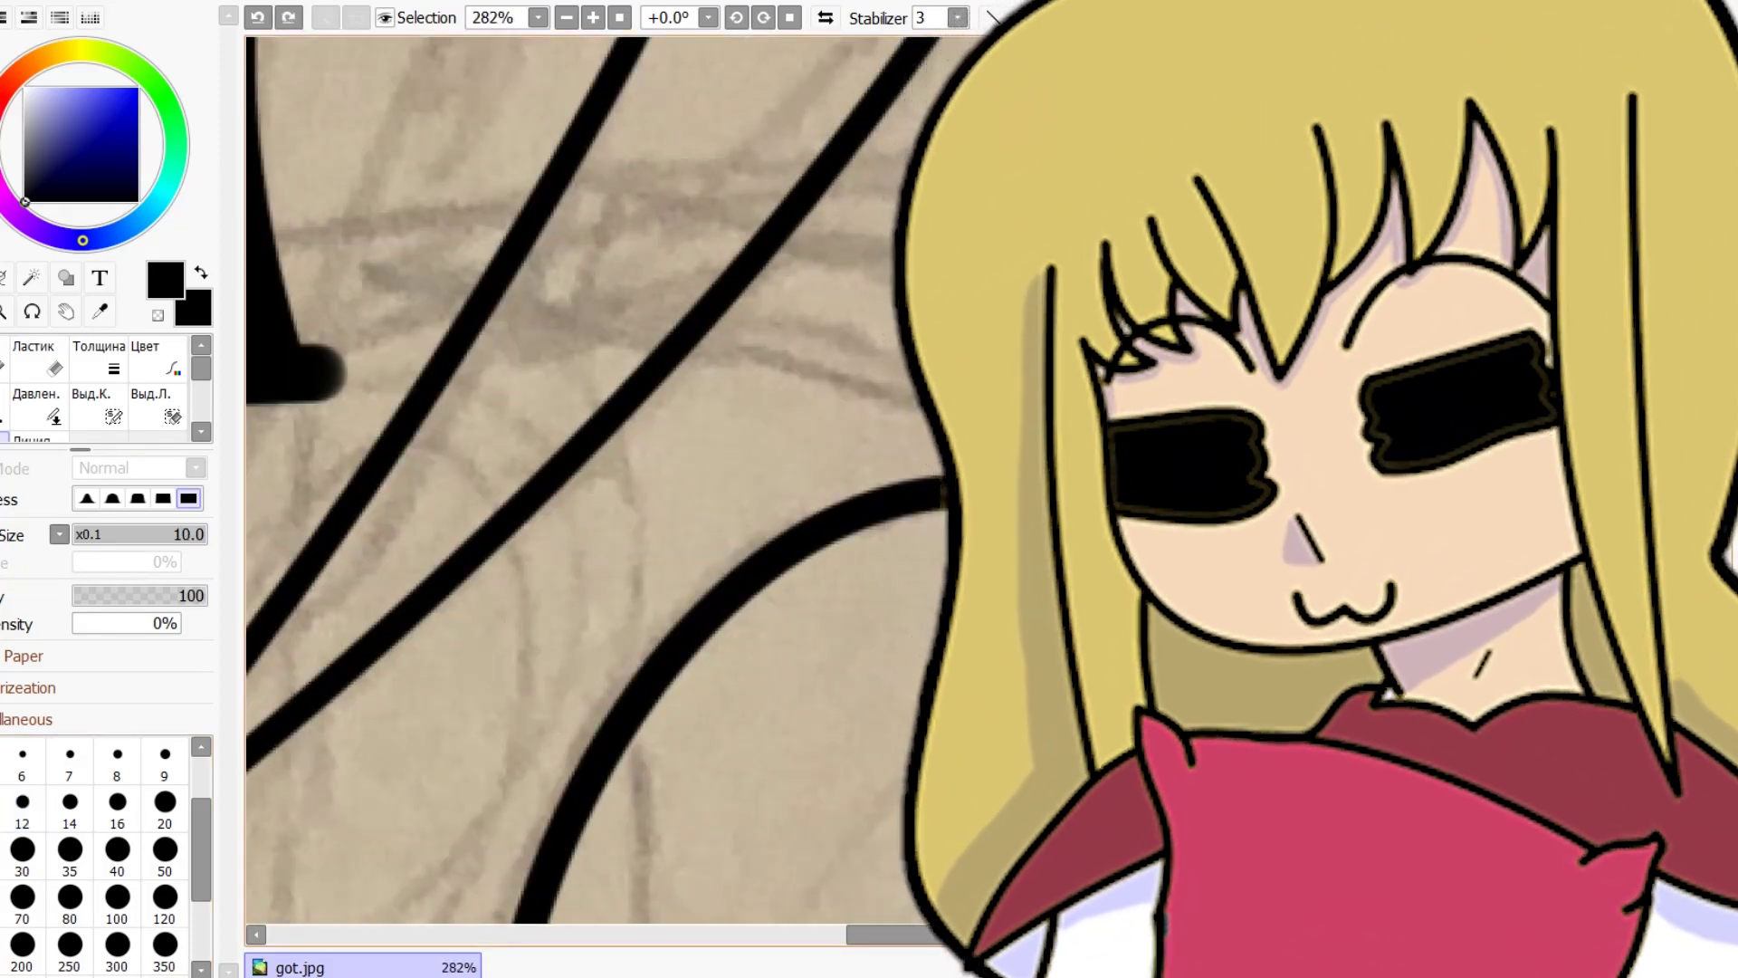
pyautogui.hotkey('ctrl', 'z')
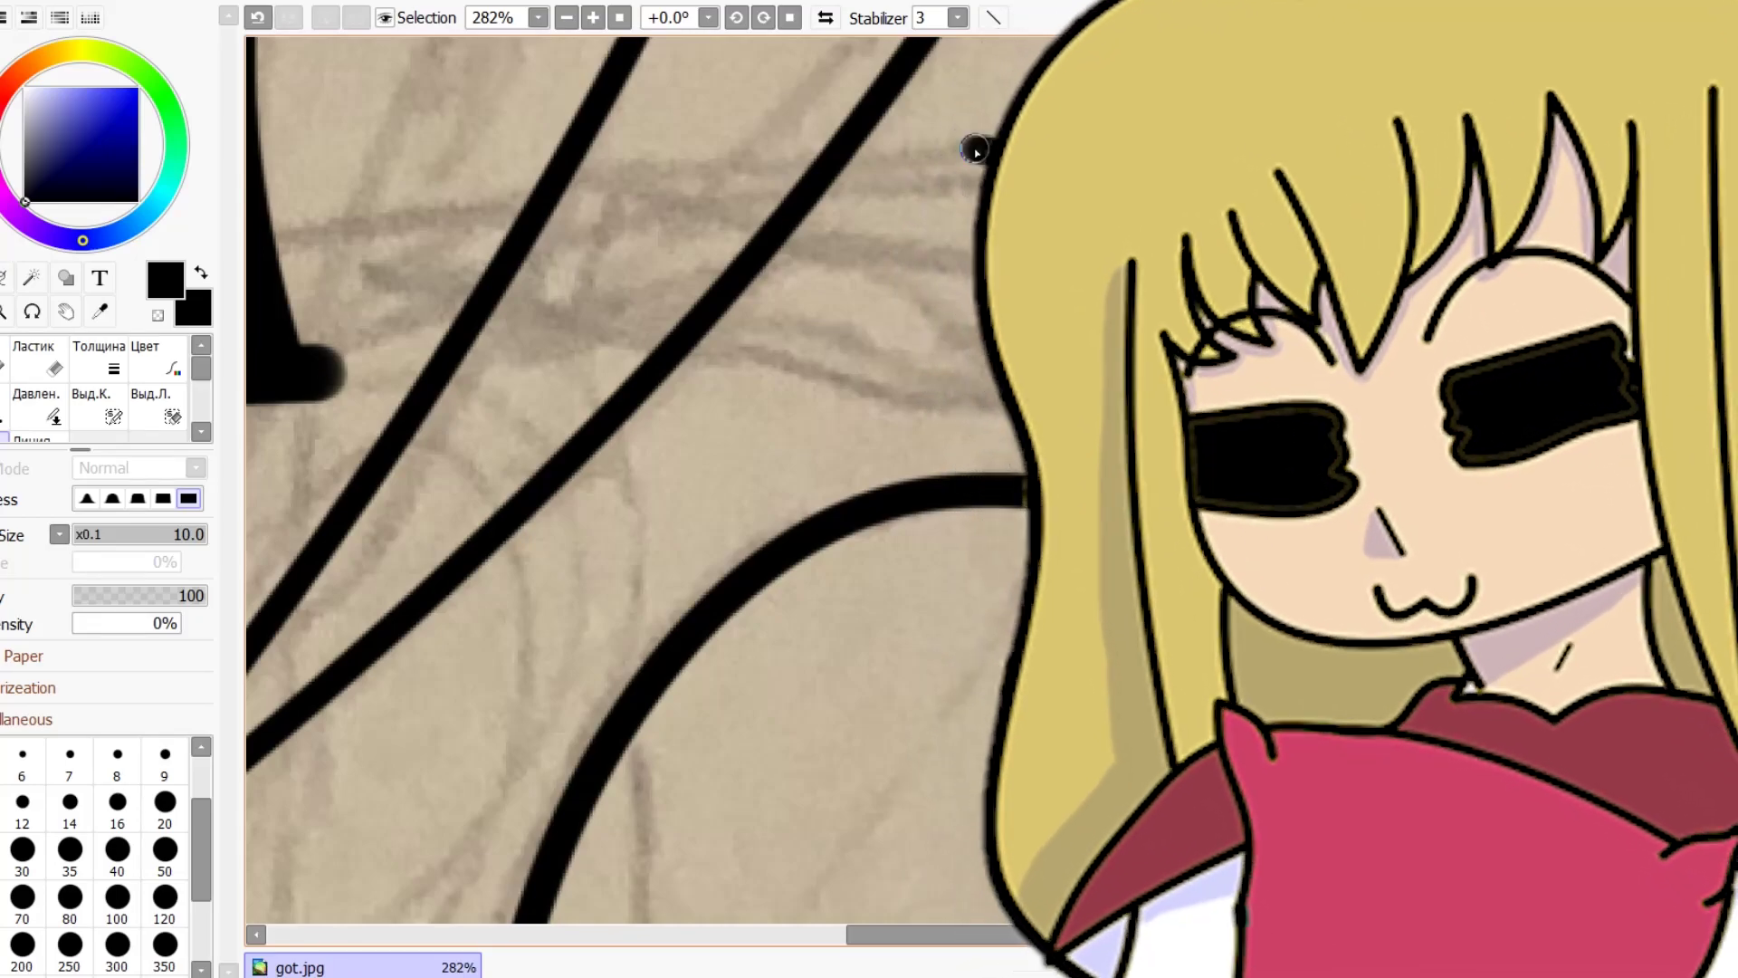
pyautogui.scroll(-2, 845, 155)
pyautogui.scroll(3, 861, 226)
pyautogui.moveTo(786, 116)
pyautogui.mouseDown()
pyautogui.moveTo(784, 372)
pyautogui.moveTo(822, 364)
pyautogui.moveTo(897, 427)
pyautogui.moveTo(1018, 464)
pyautogui.mouseUp()
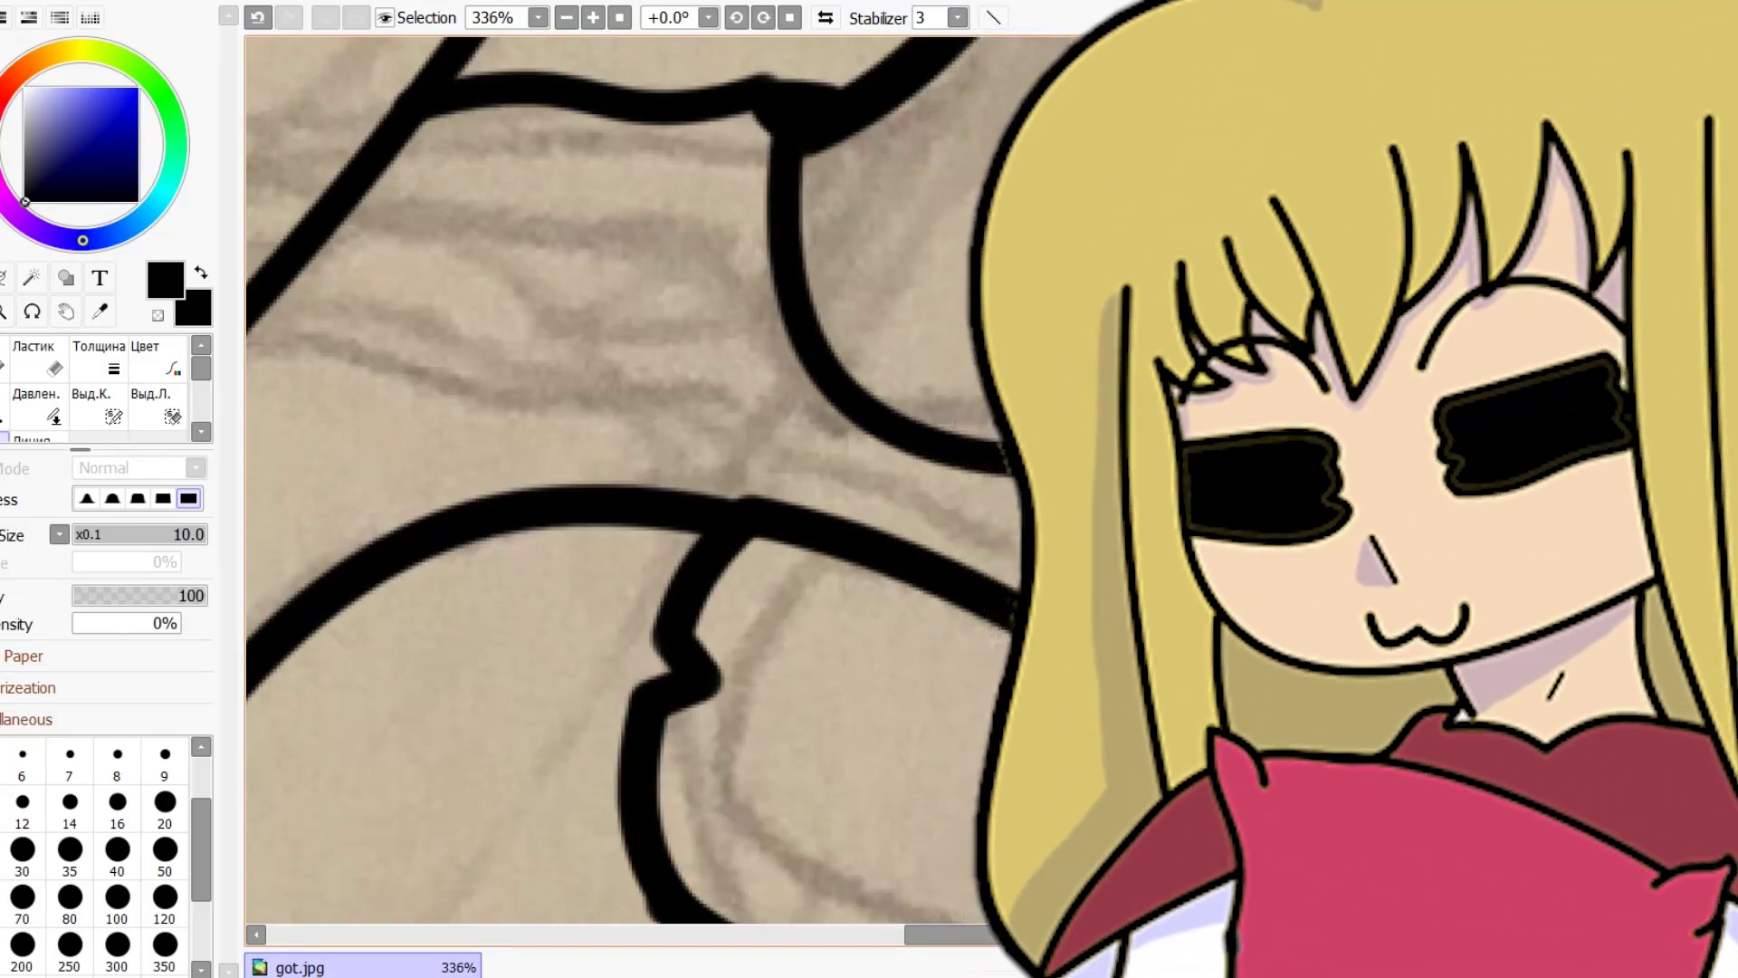
# Ink a curved line sweeping down from the vertical stroke's hooked end.
pyautogui.scroll(2, 1068, 733)
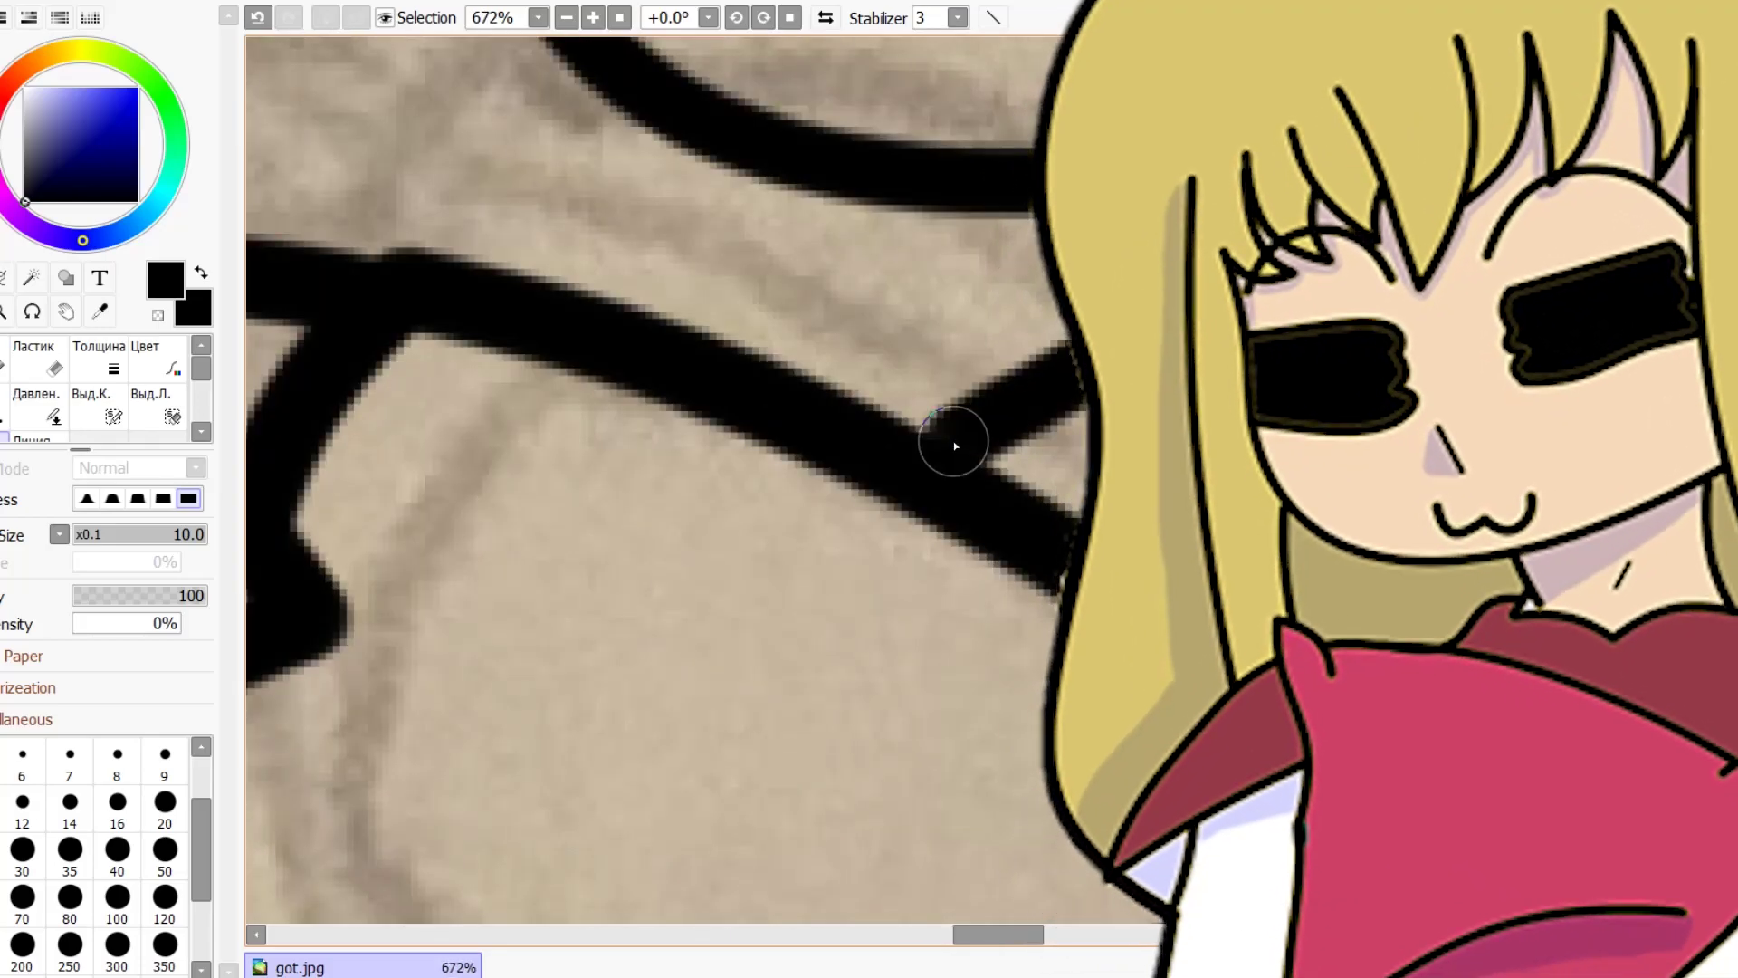
pyautogui.scroll(-2, 950, 446)
pyautogui.scroll(2, 970, 412)
pyautogui.scroll(-8, 971, 413)
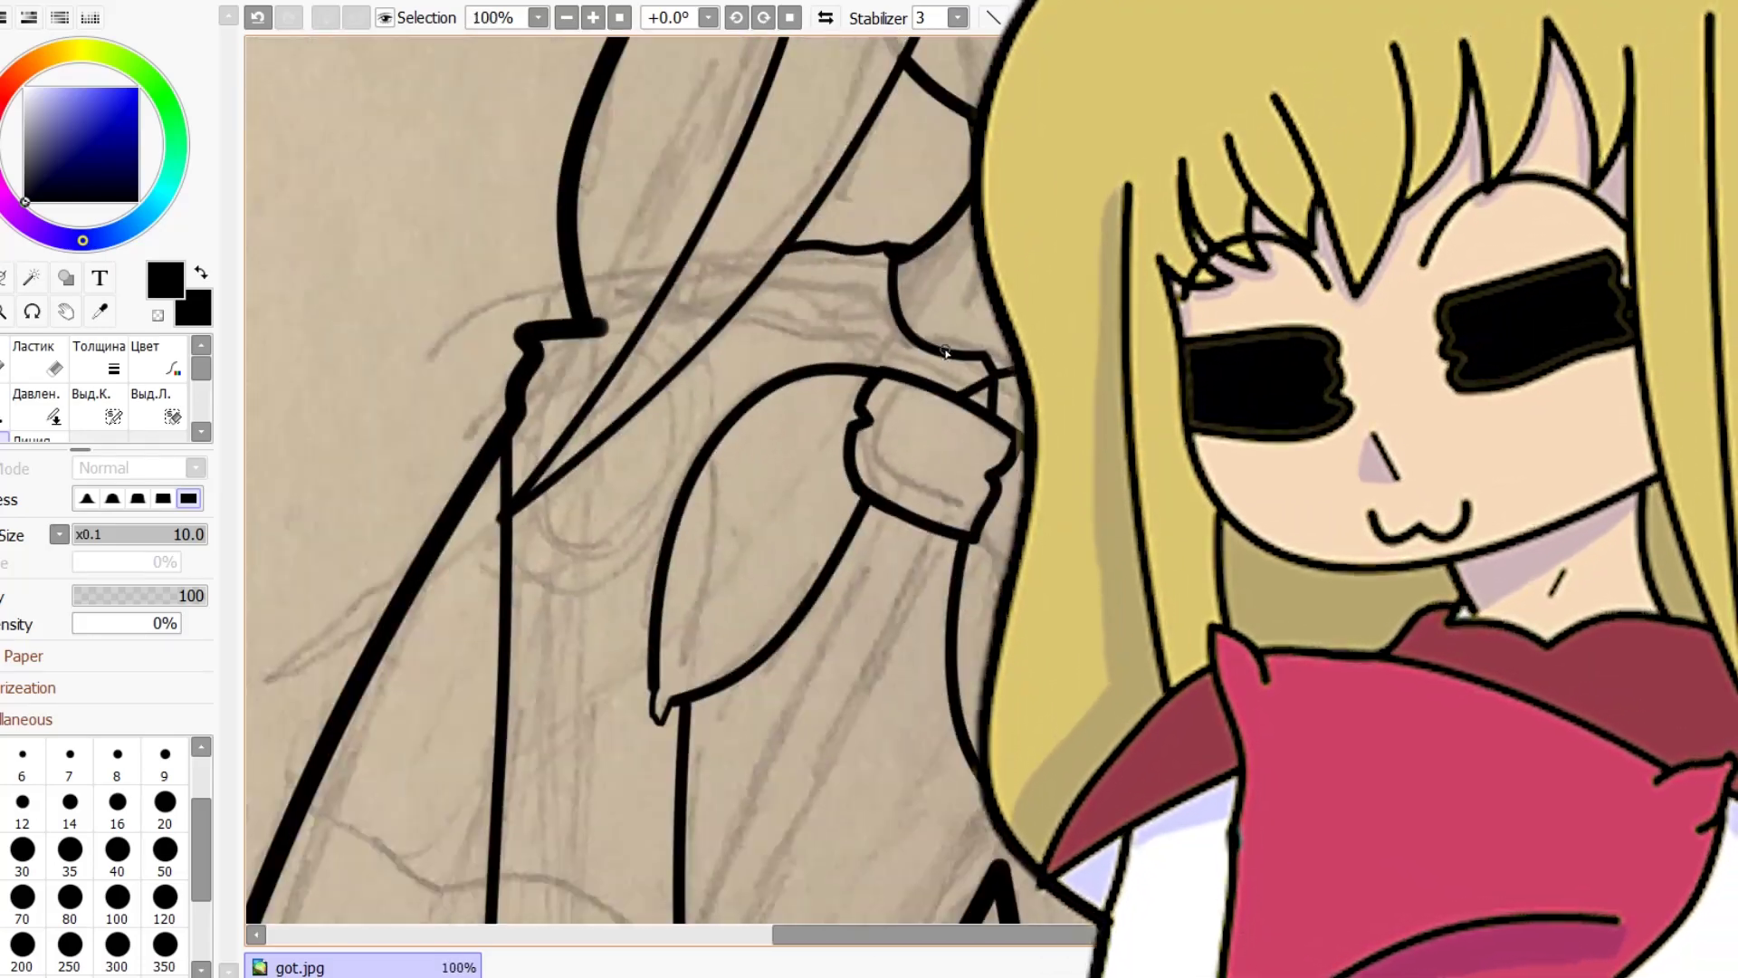
pyautogui.scroll(2, 859, 312)
pyautogui.scroll(2, 789, 360)
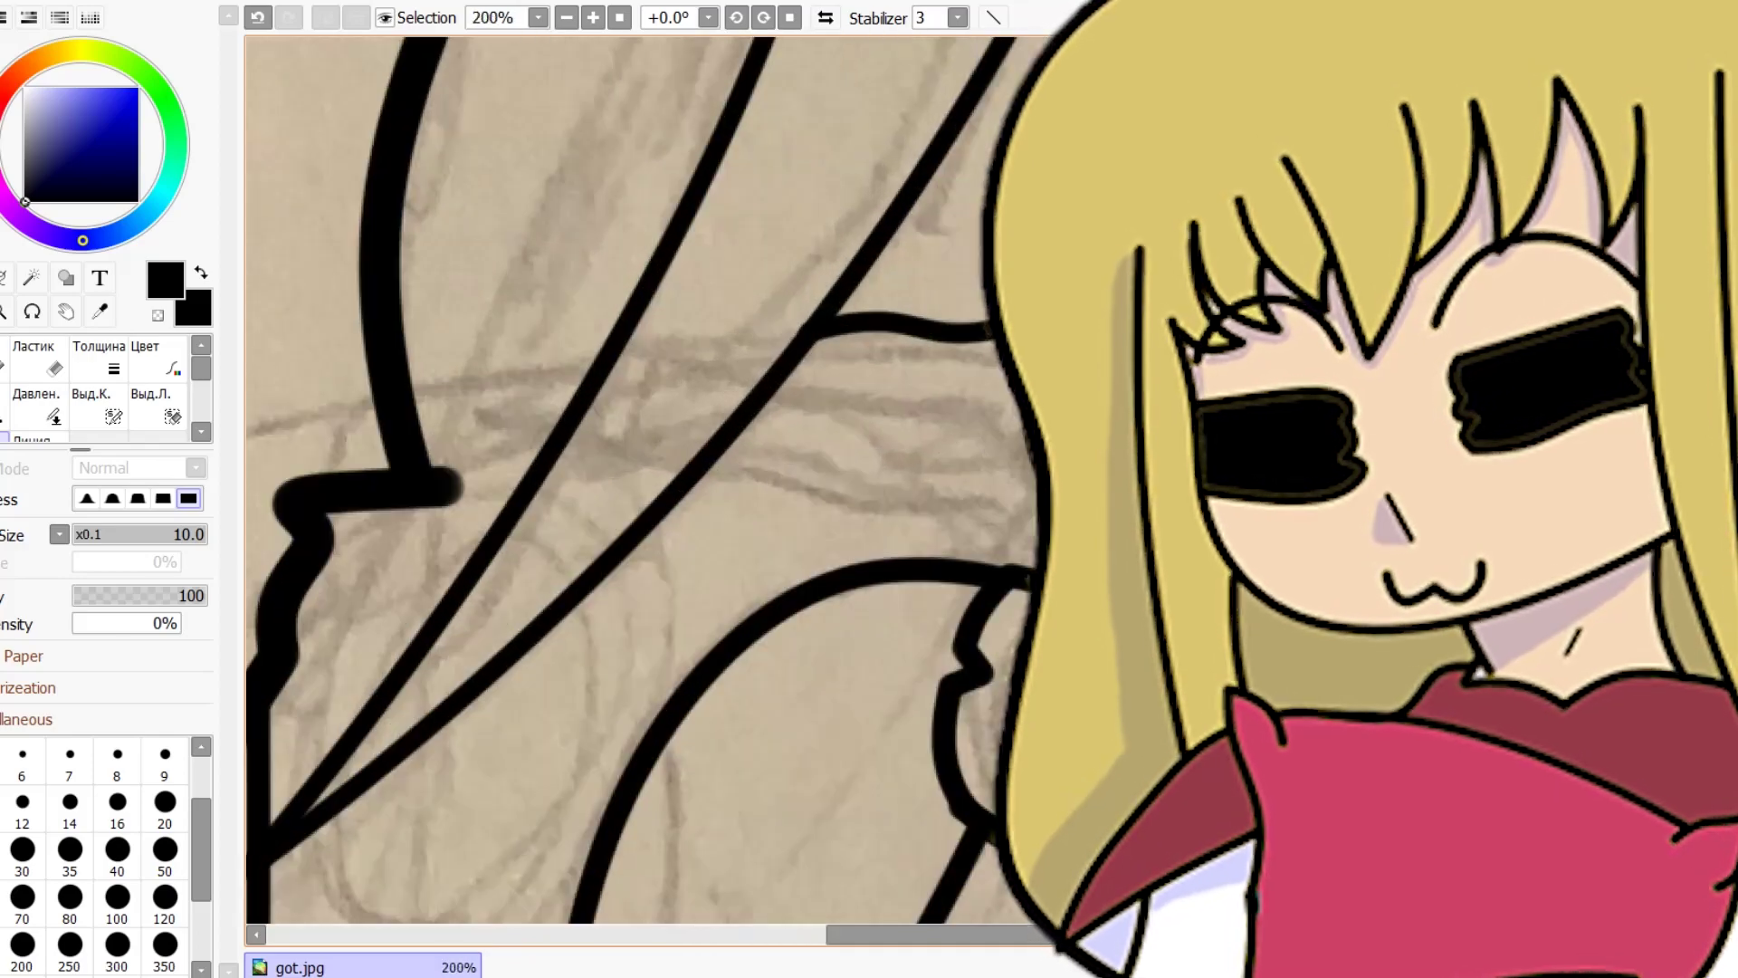
pyautogui.scroll(-4, 955, 256)
pyautogui.scroll(1, 944, 377)
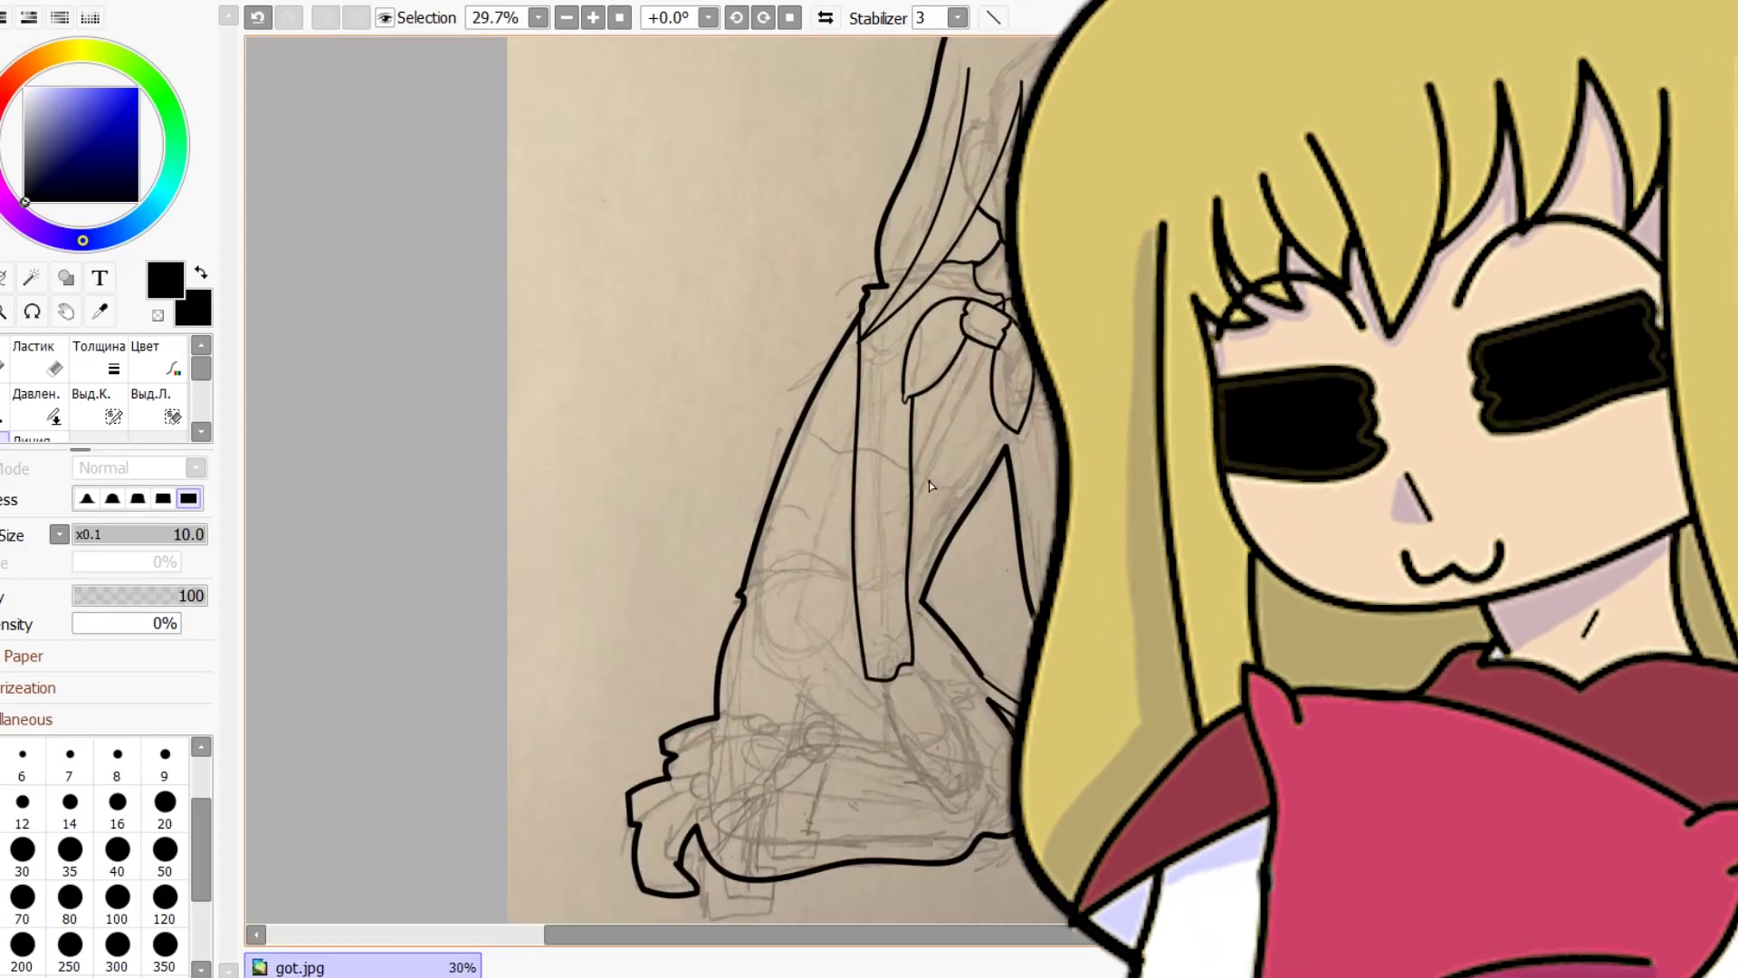
pyautogui.scroll(7, 929, 486)
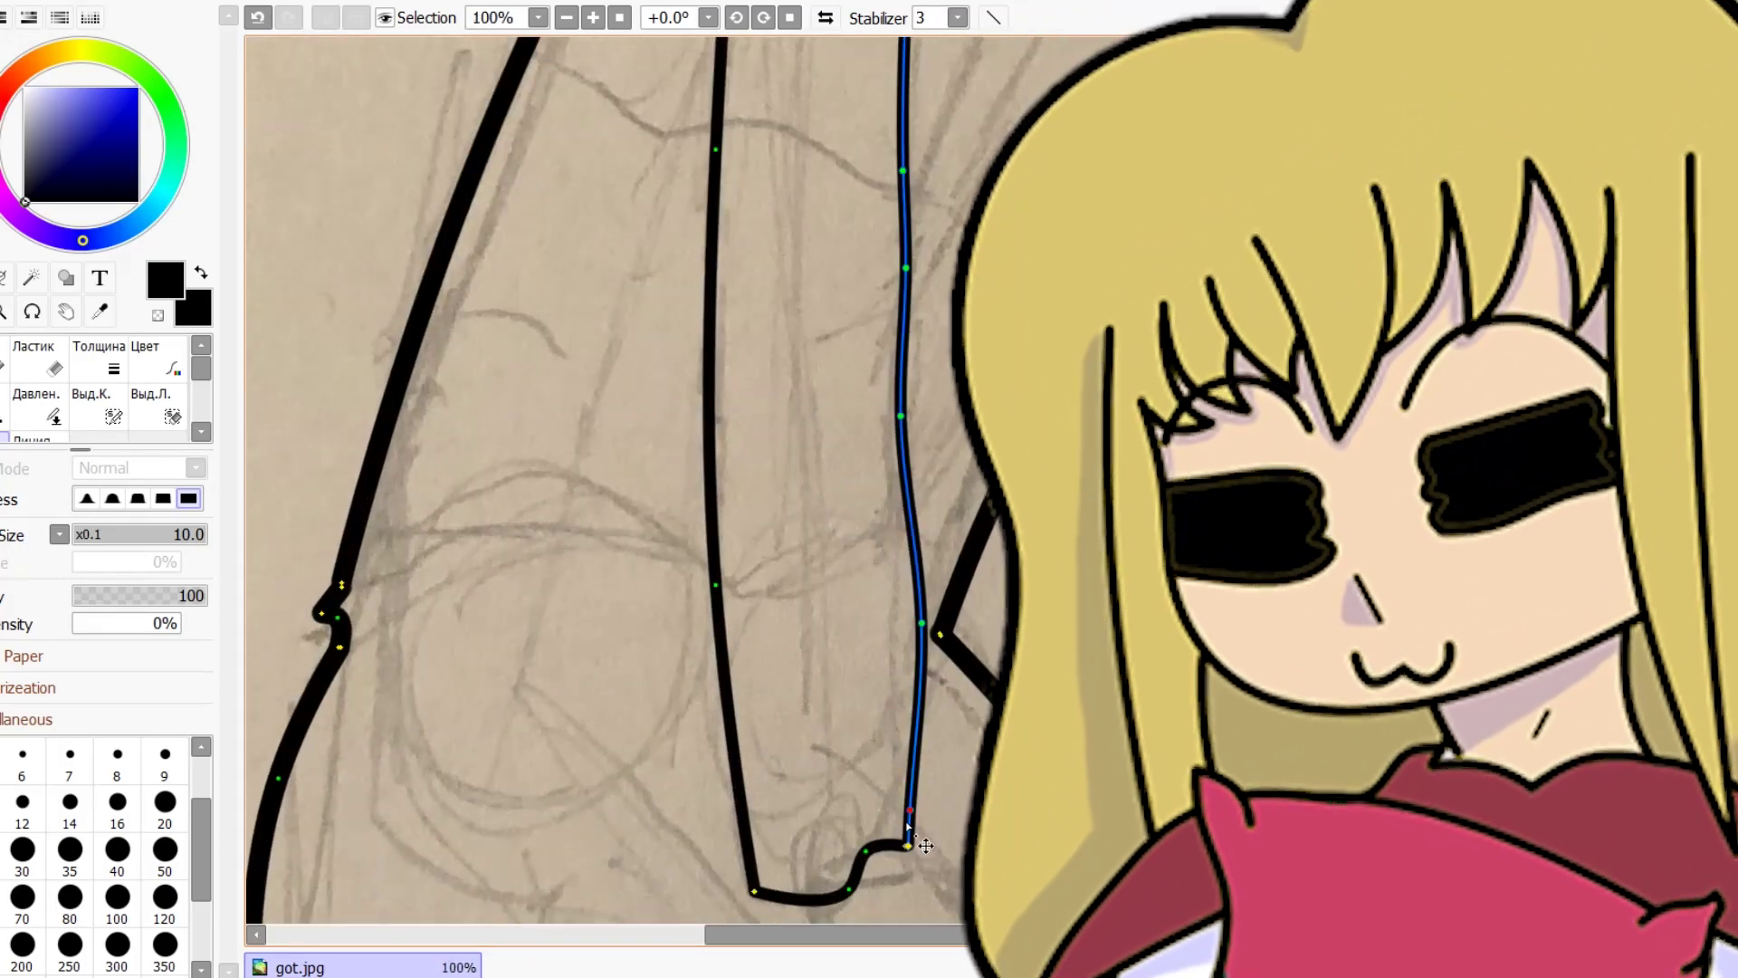
pyautogui.scroll(-7, 928, 498)
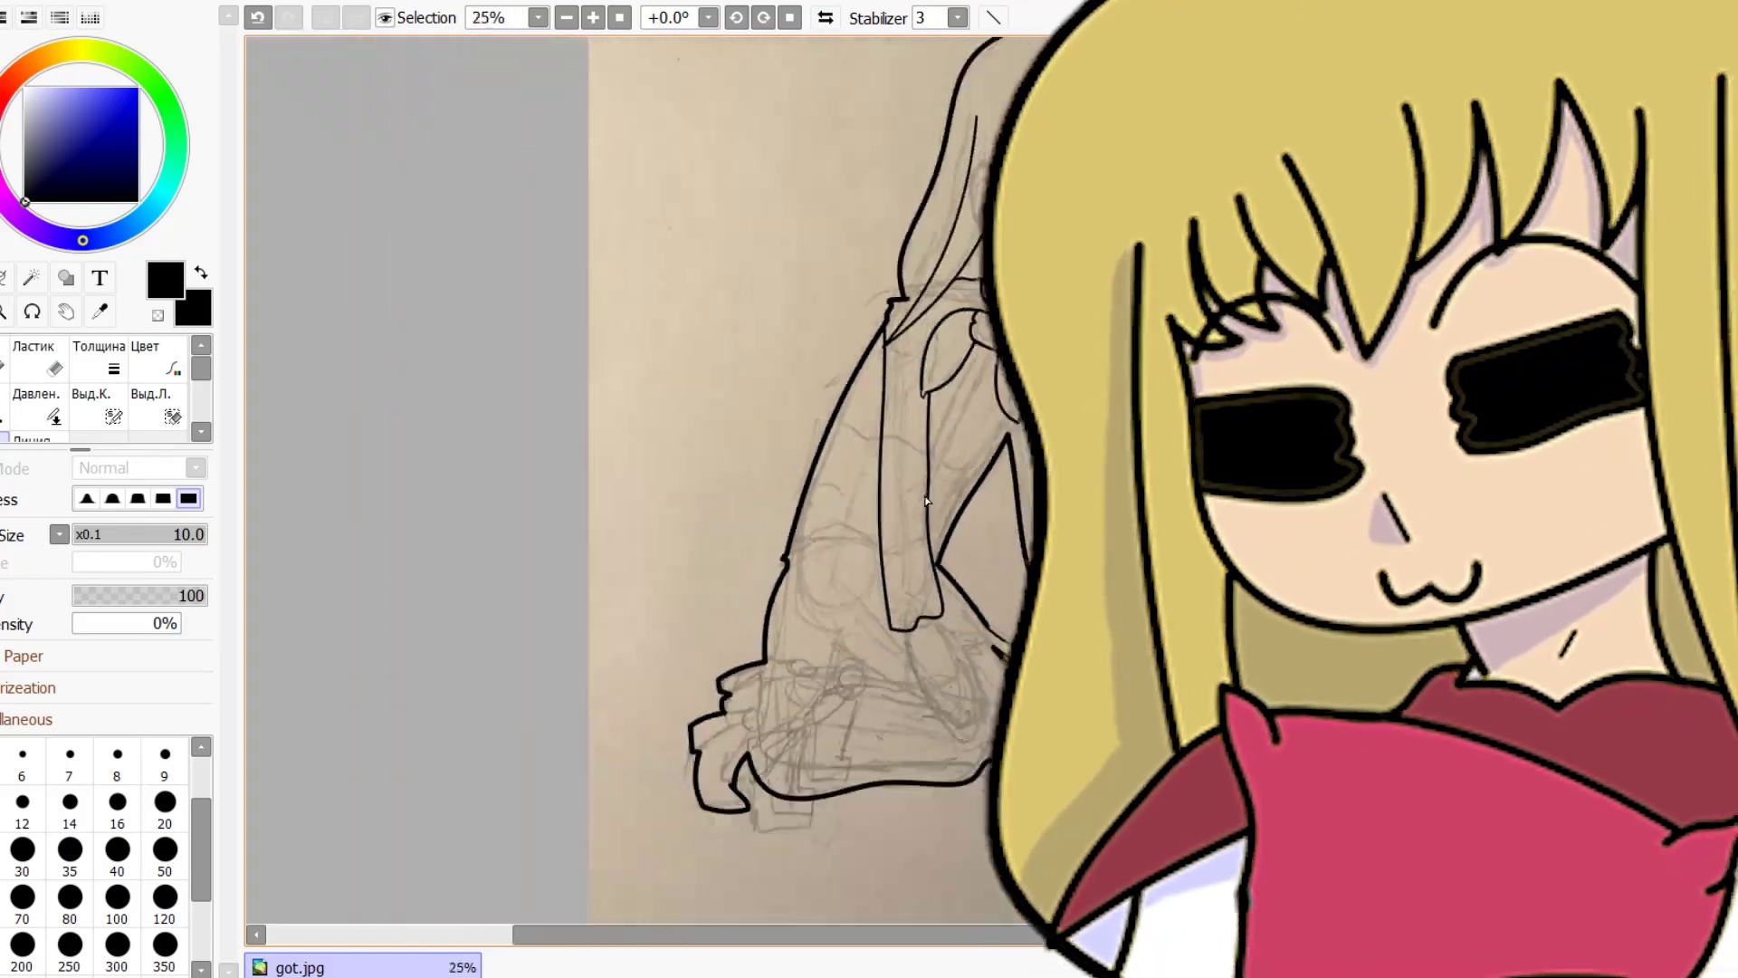
pyautogui.scroll(10, 855, 194)
pyautogui.moveTo(855, 193)
pyautogui.mouseDown()
pyautogui.moveTo(917, 301)
pyautogui.moveTo(921, 389)
pyautogui.moveTo(861, 384)
pyautogui.moveTo(889, 350)
pyautogui.moveTo(962, 473)
pyautogui.moveTo(1027, 493)
pyautogui.mouseUp()
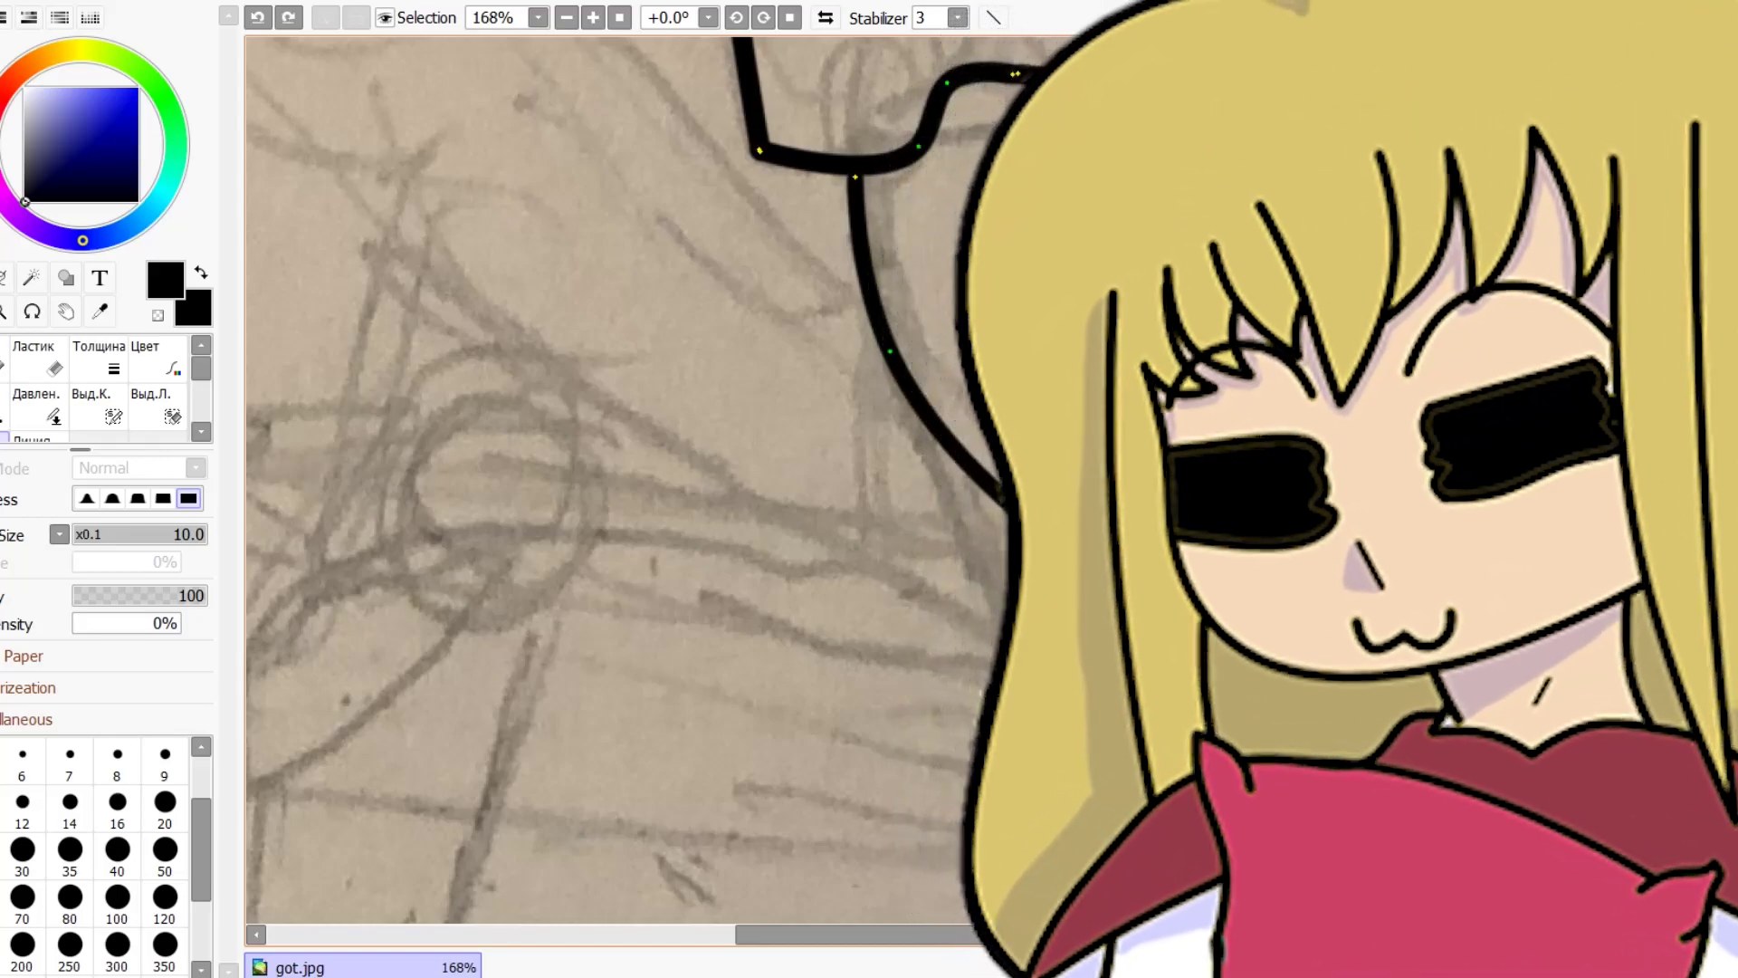
# Zoom into the skirt and pull the inner curve's control point down to match the sketch.
pyautogui.scroll(8, 1122, 620)
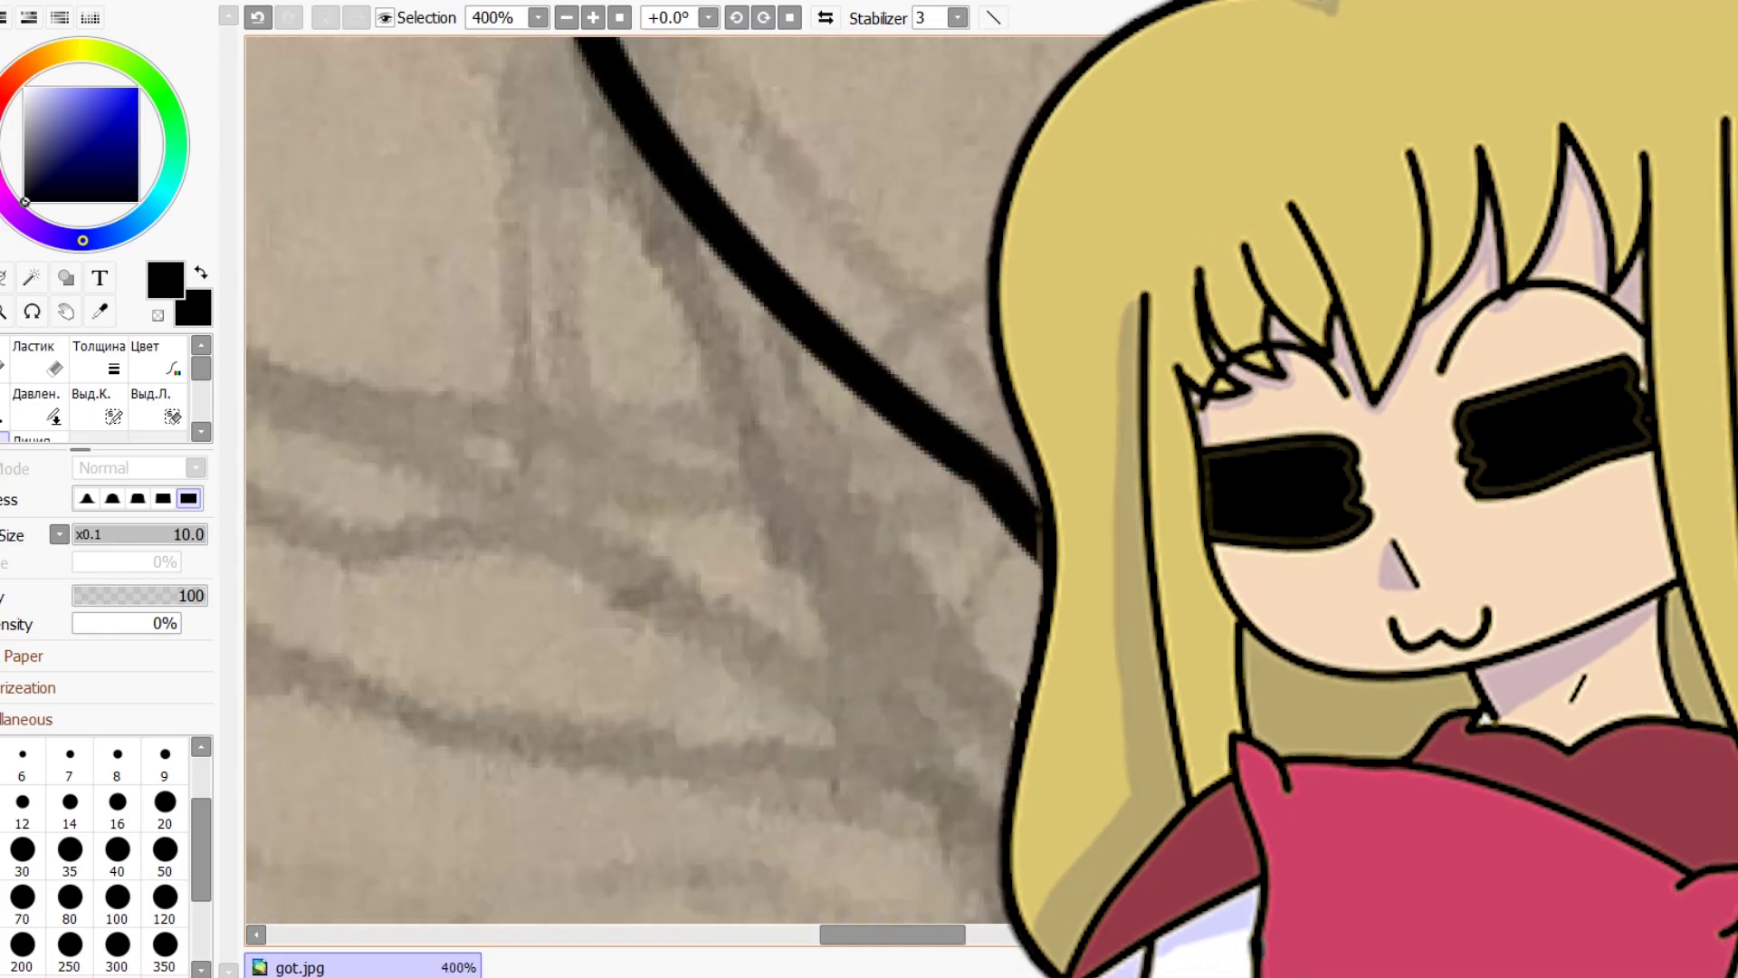
pyautogui.scroll(-6, 1101, 543)
pyautogui.scroll(-1, 642, 488)
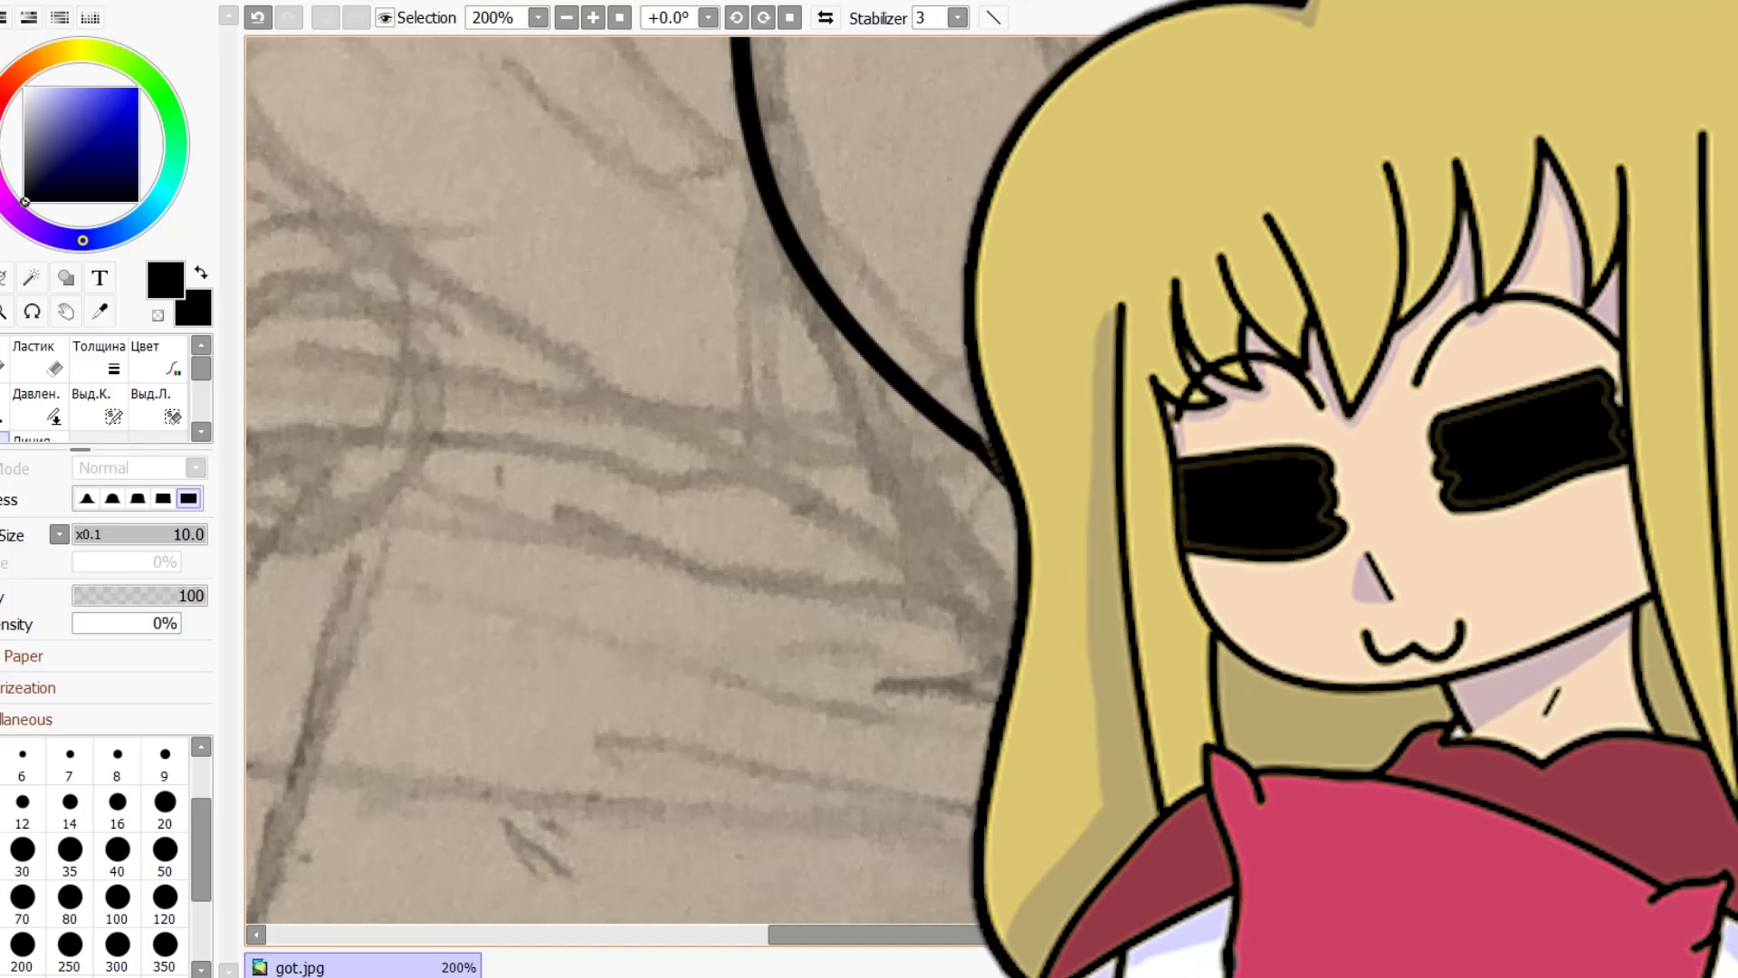
pyautogui.scroll(-9, 1176, 393)
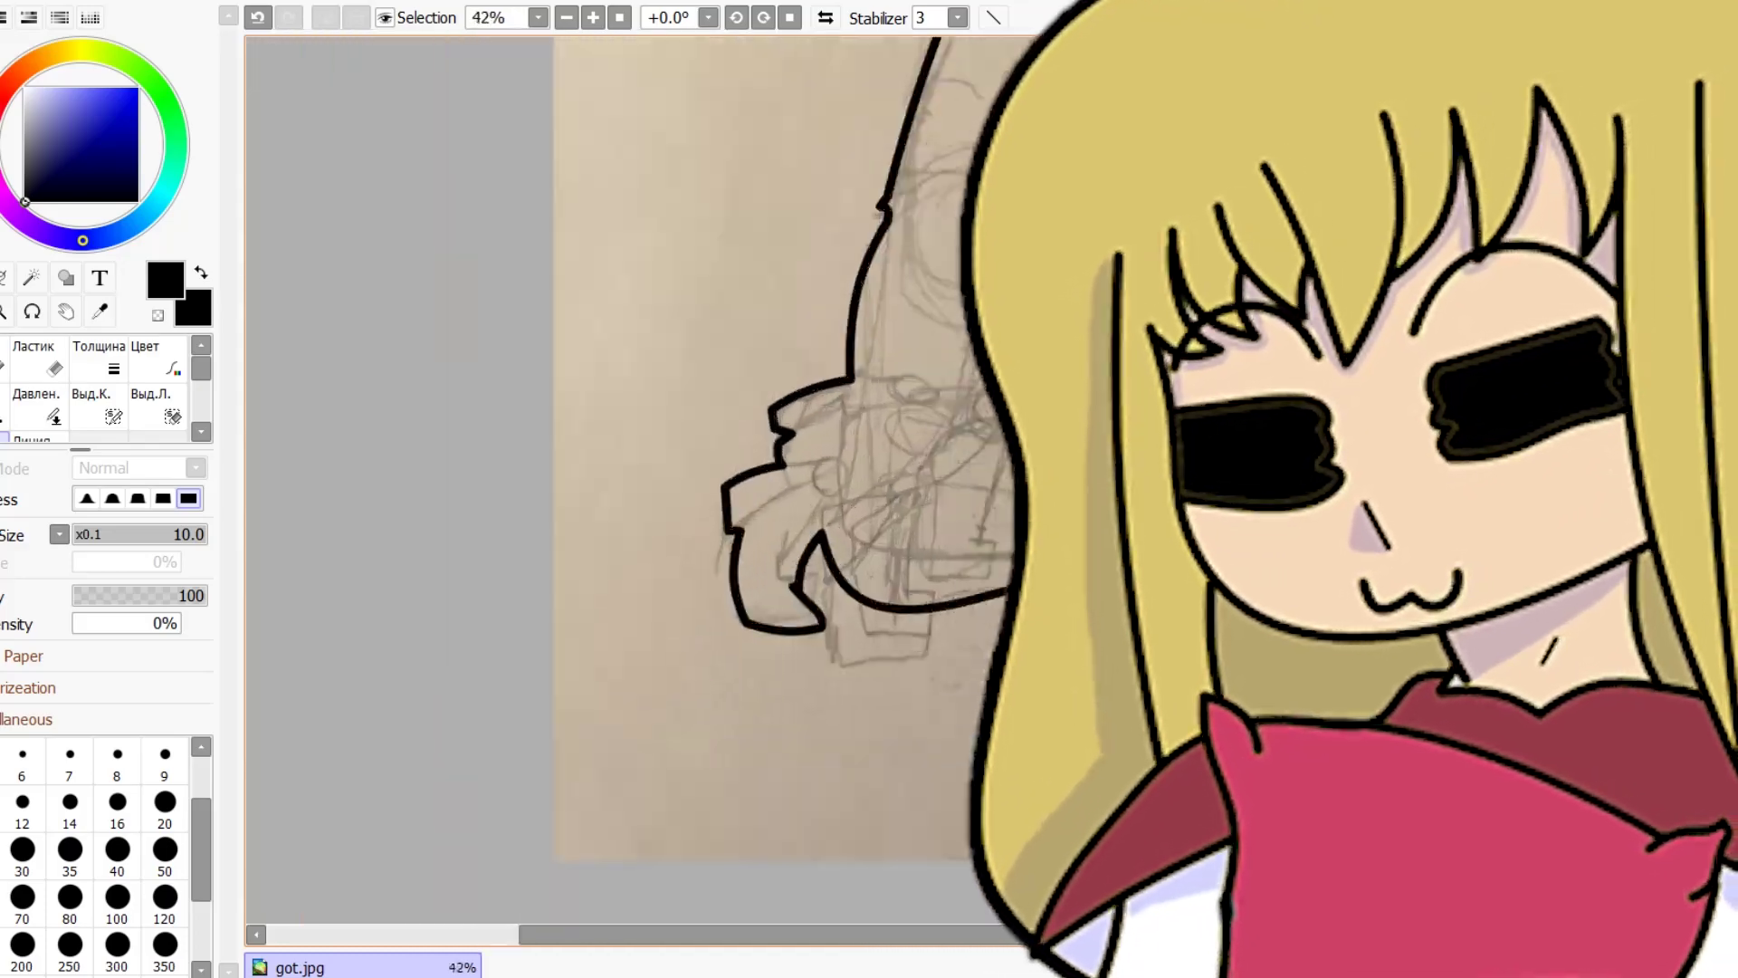
pyautogui.scroll(12, 1177, 393)
pyautogui.scroll(-4, 638, 480)
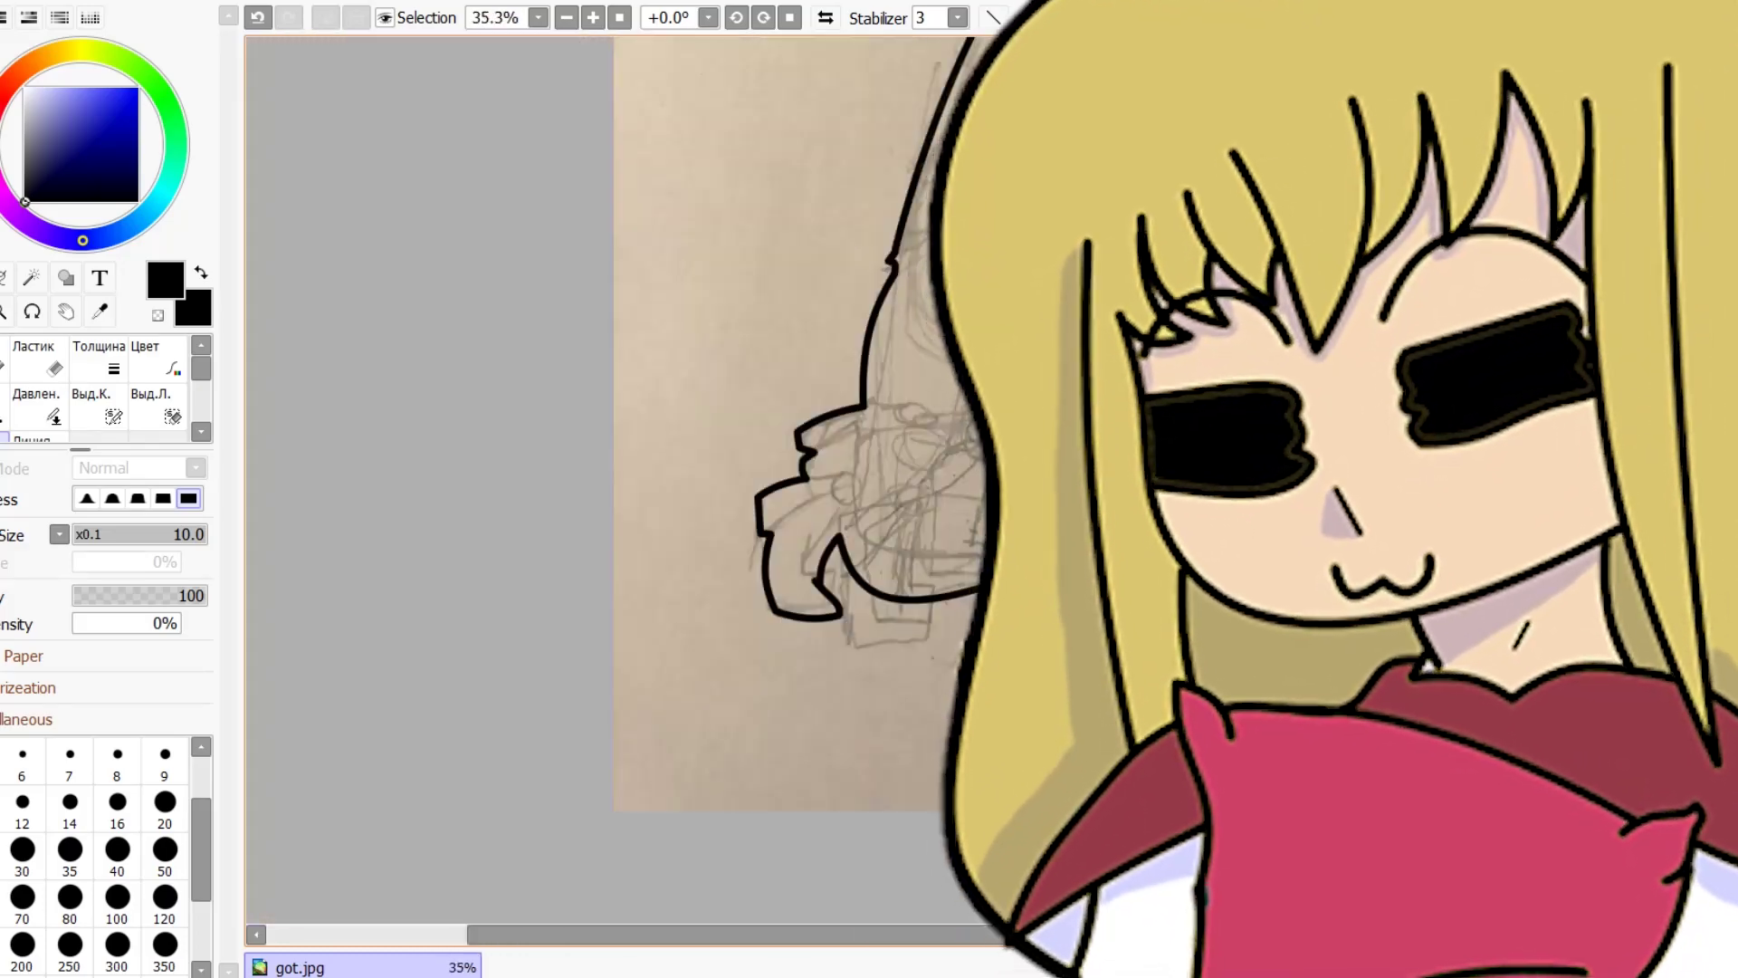
pyautogui.scroll(3, 638, 480)
pyautogui.scroll(2, 638, 480)
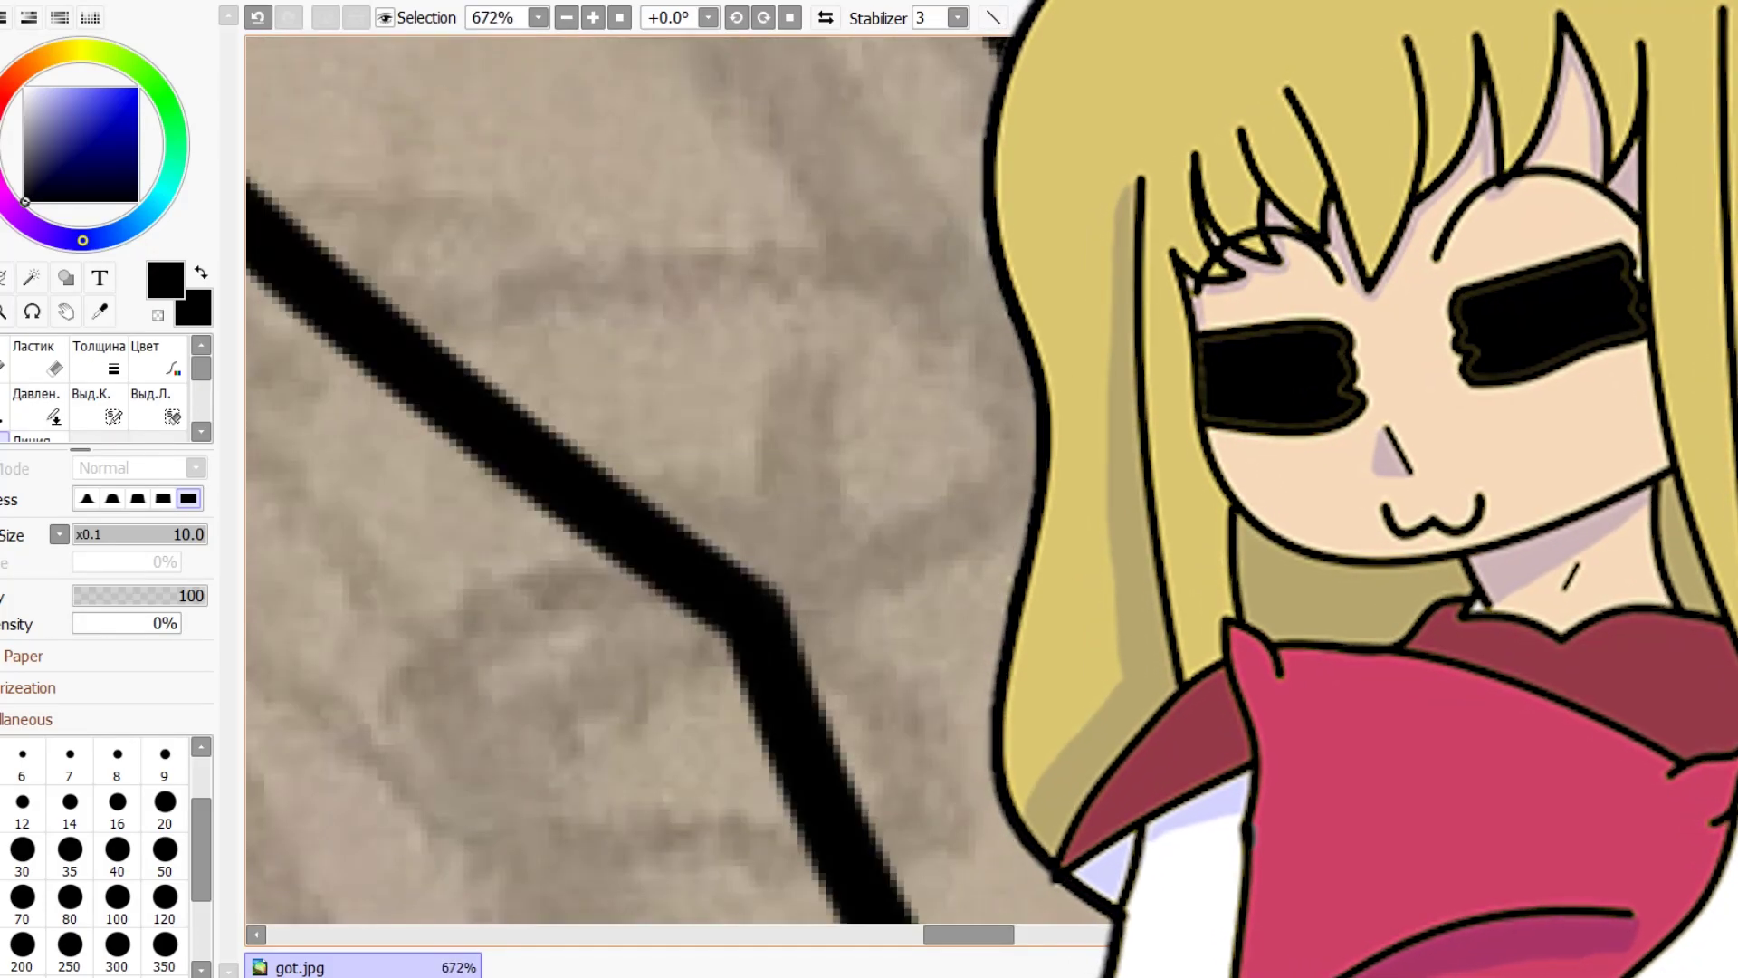
pyautogui.scroll(-5, 785, 404)
pyautogui.scroll(3, 785, 403)
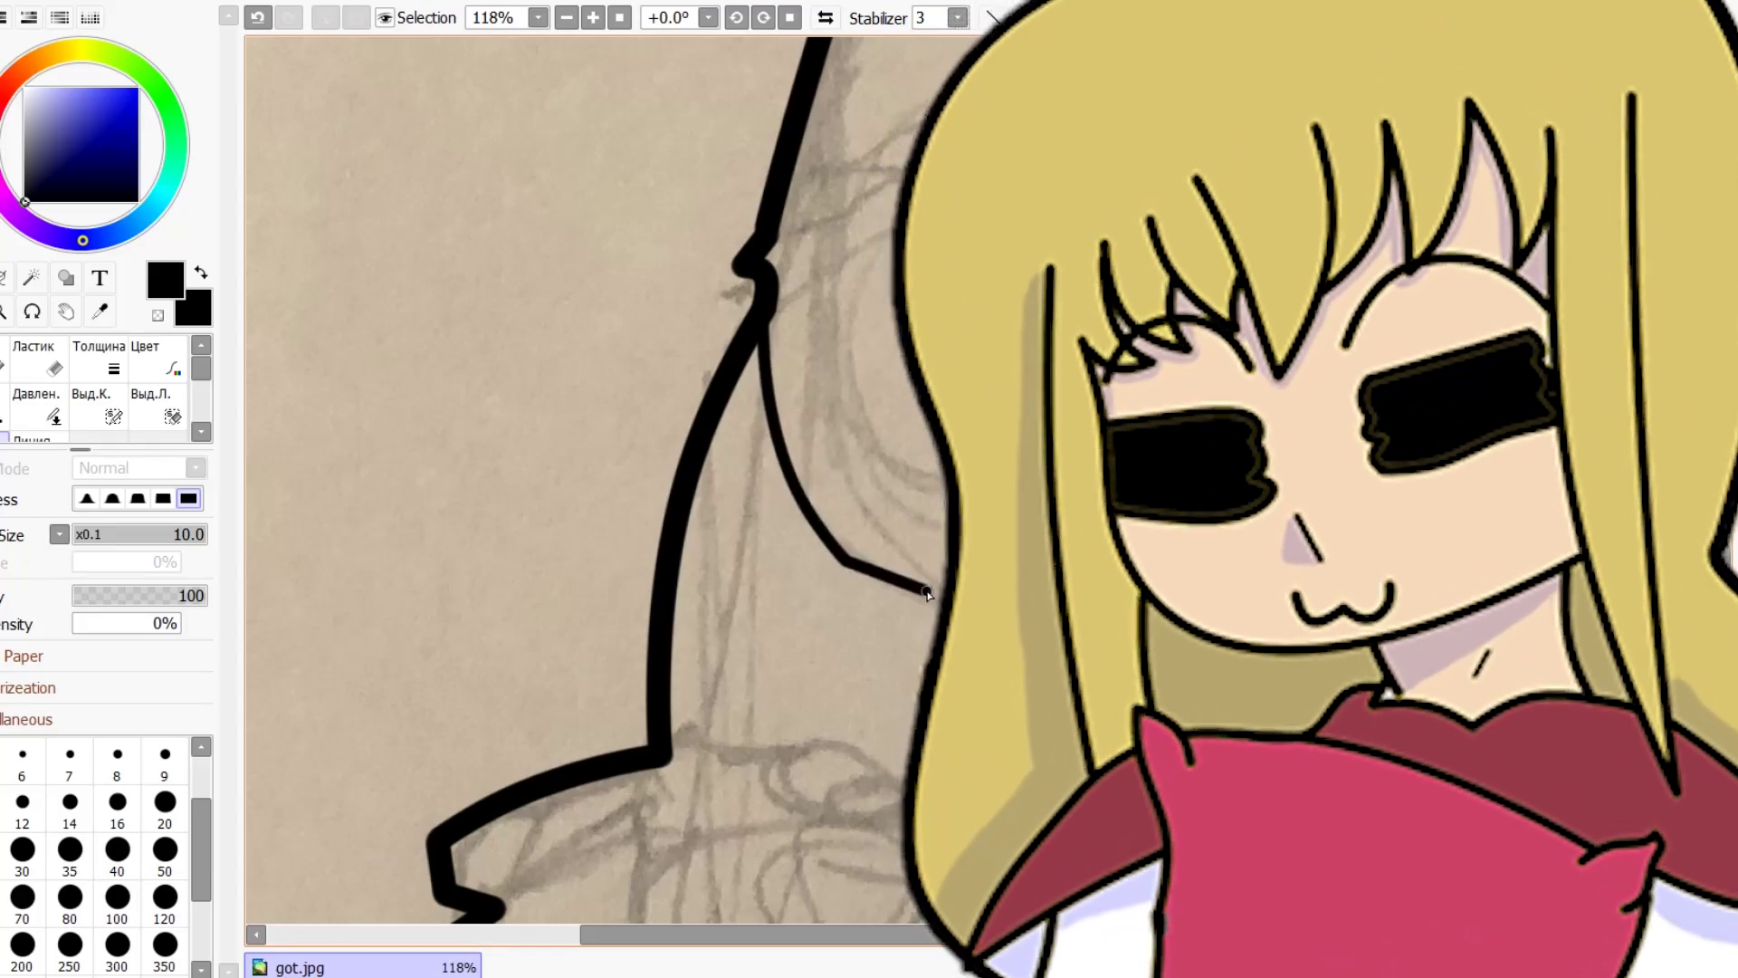
pyautogui.scroll(-4, 634, 479)
pyautogui.scroll(5, 633, 479)
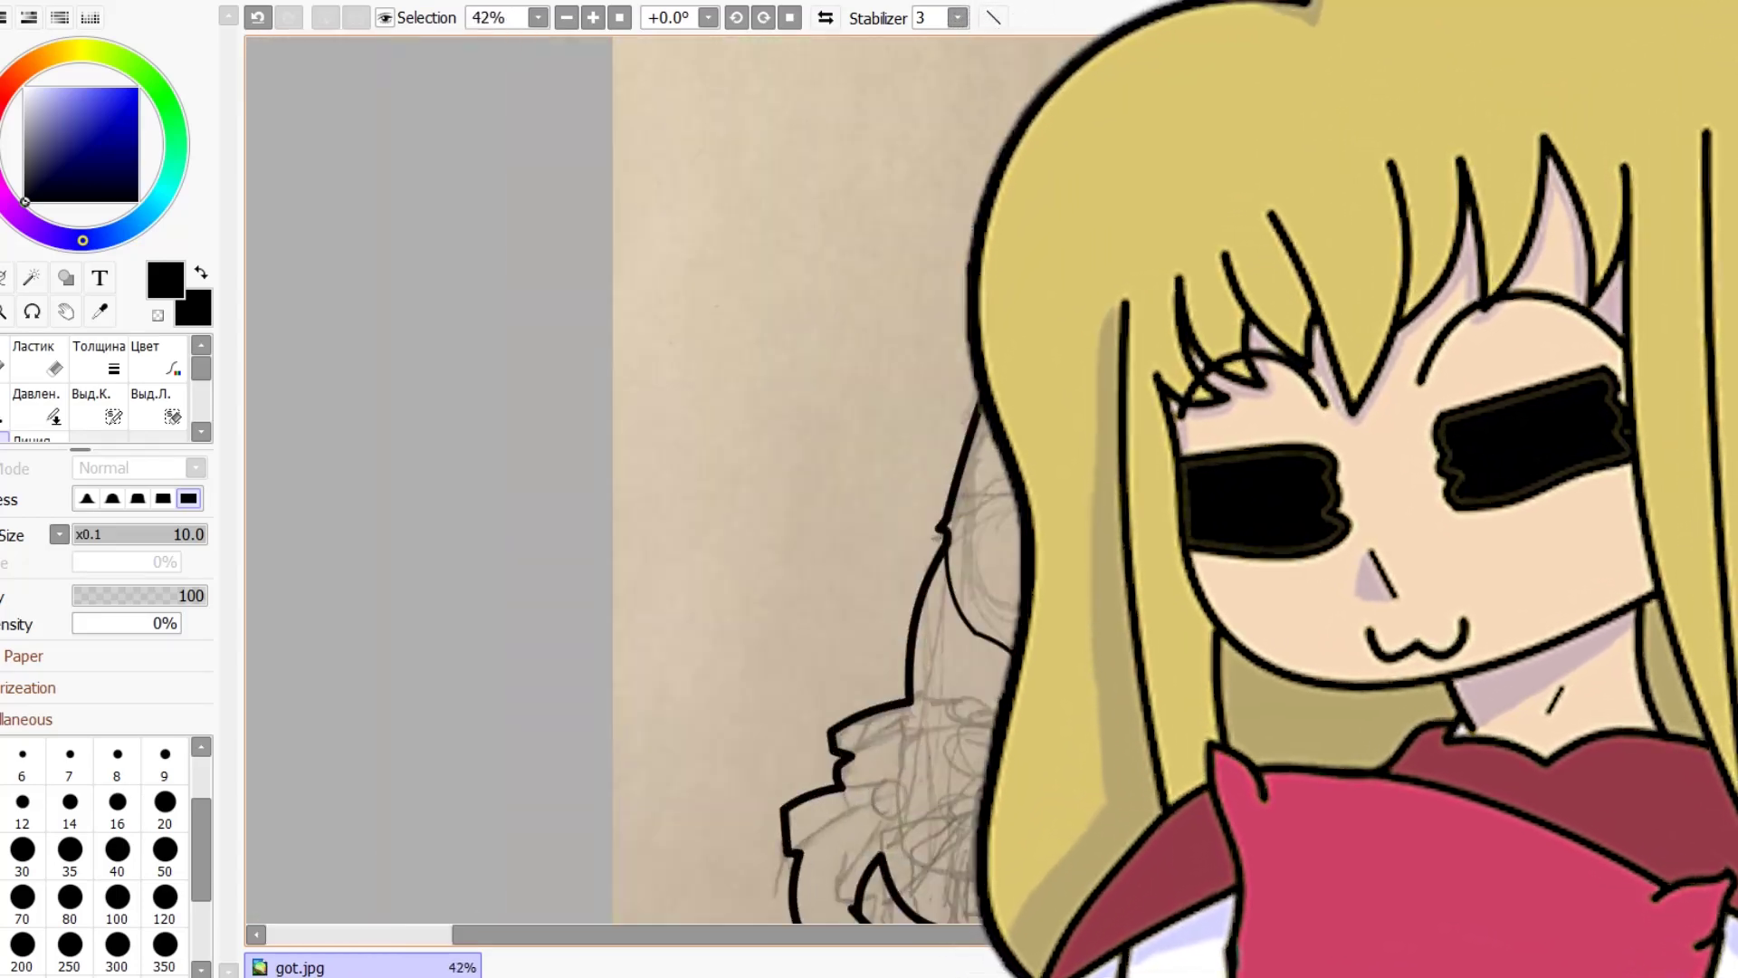
pyautogui.scroll(-6, 633, 480)
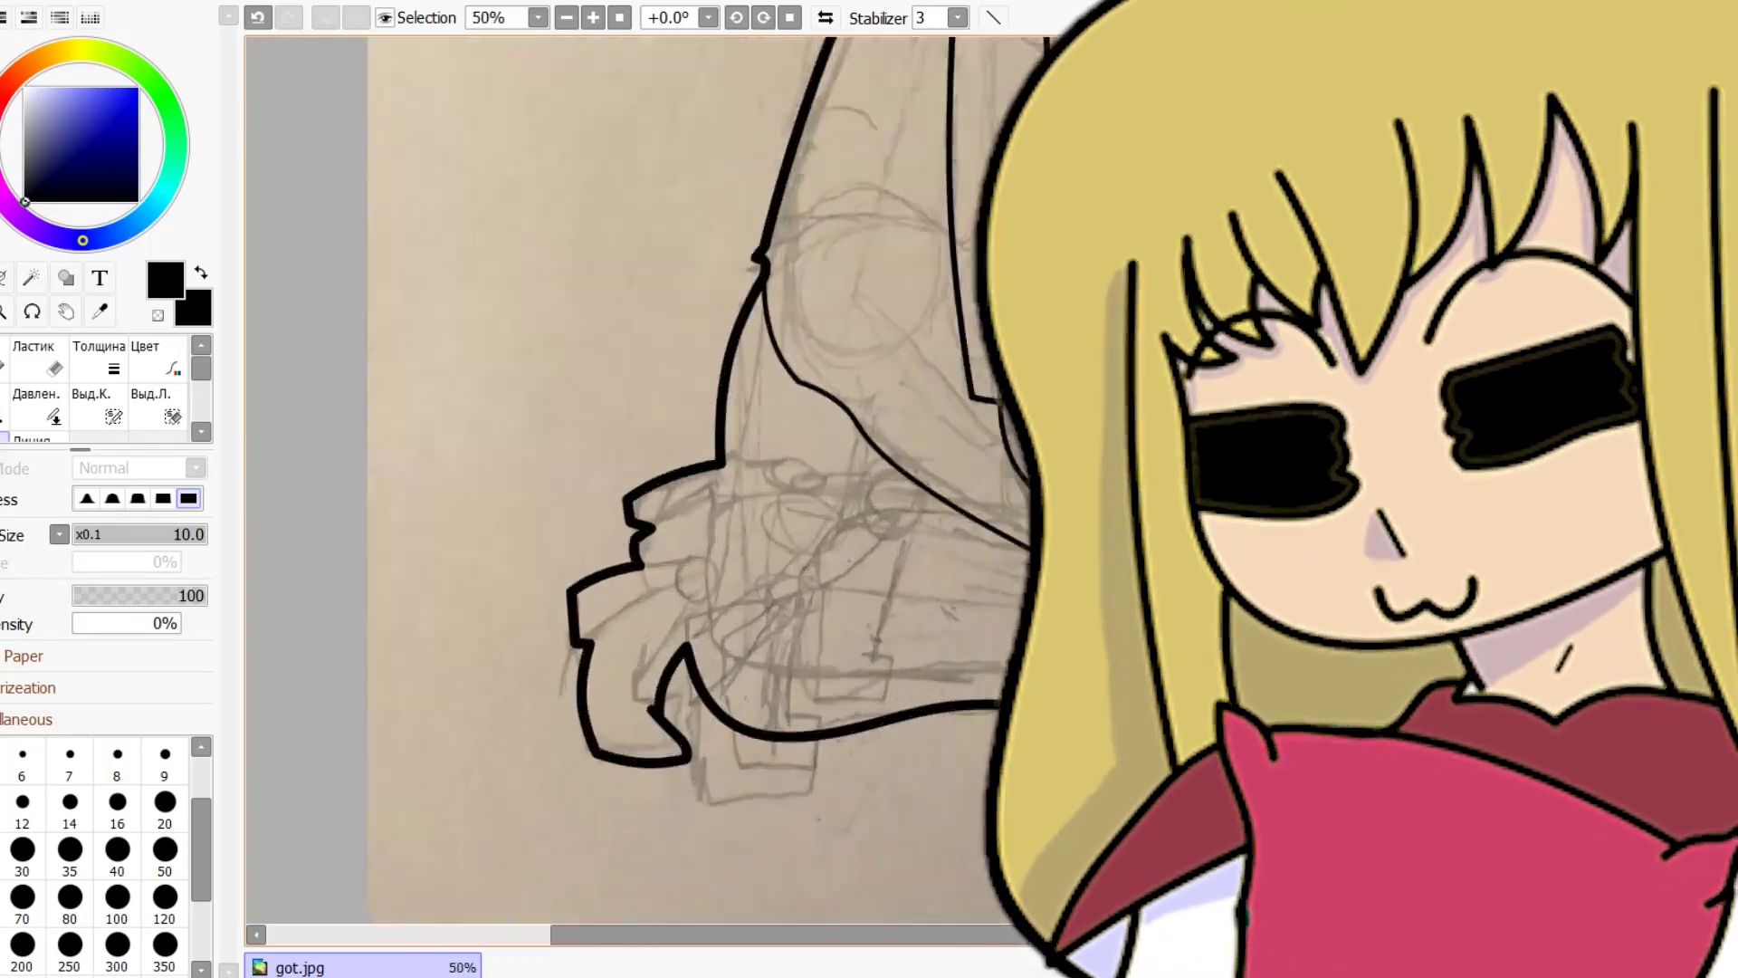
pyautogui.scroll(4, 634, 480)
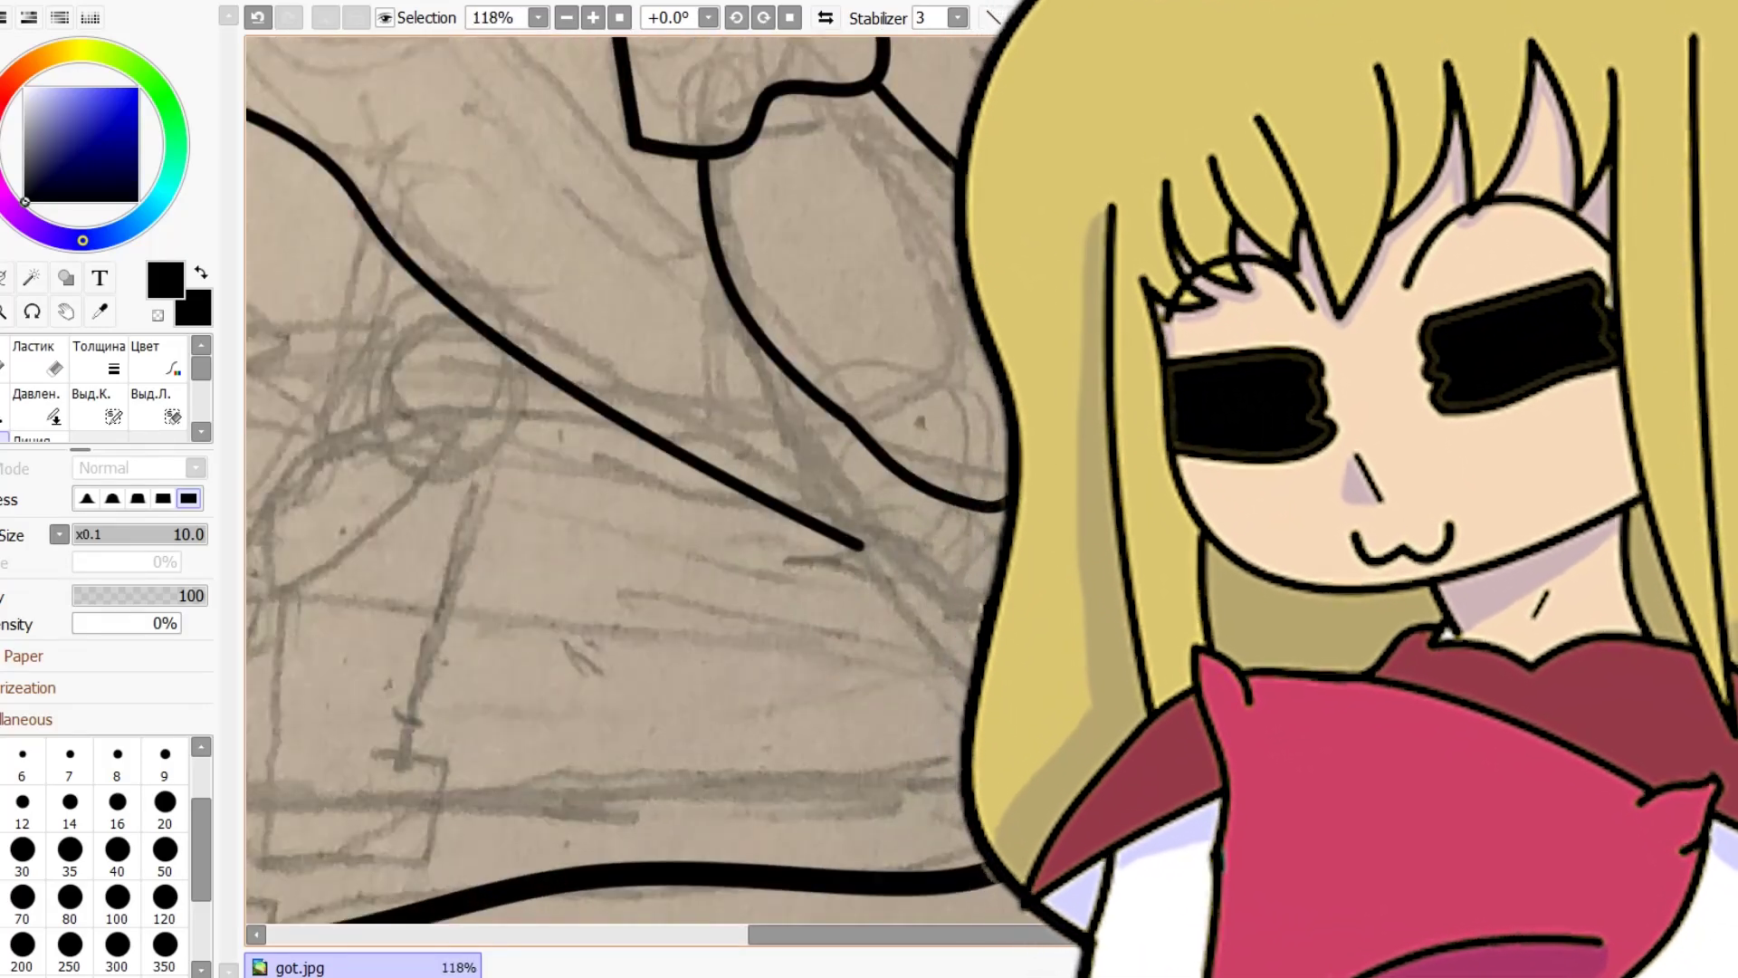
pyautogui.scroll(6, 634, 480)
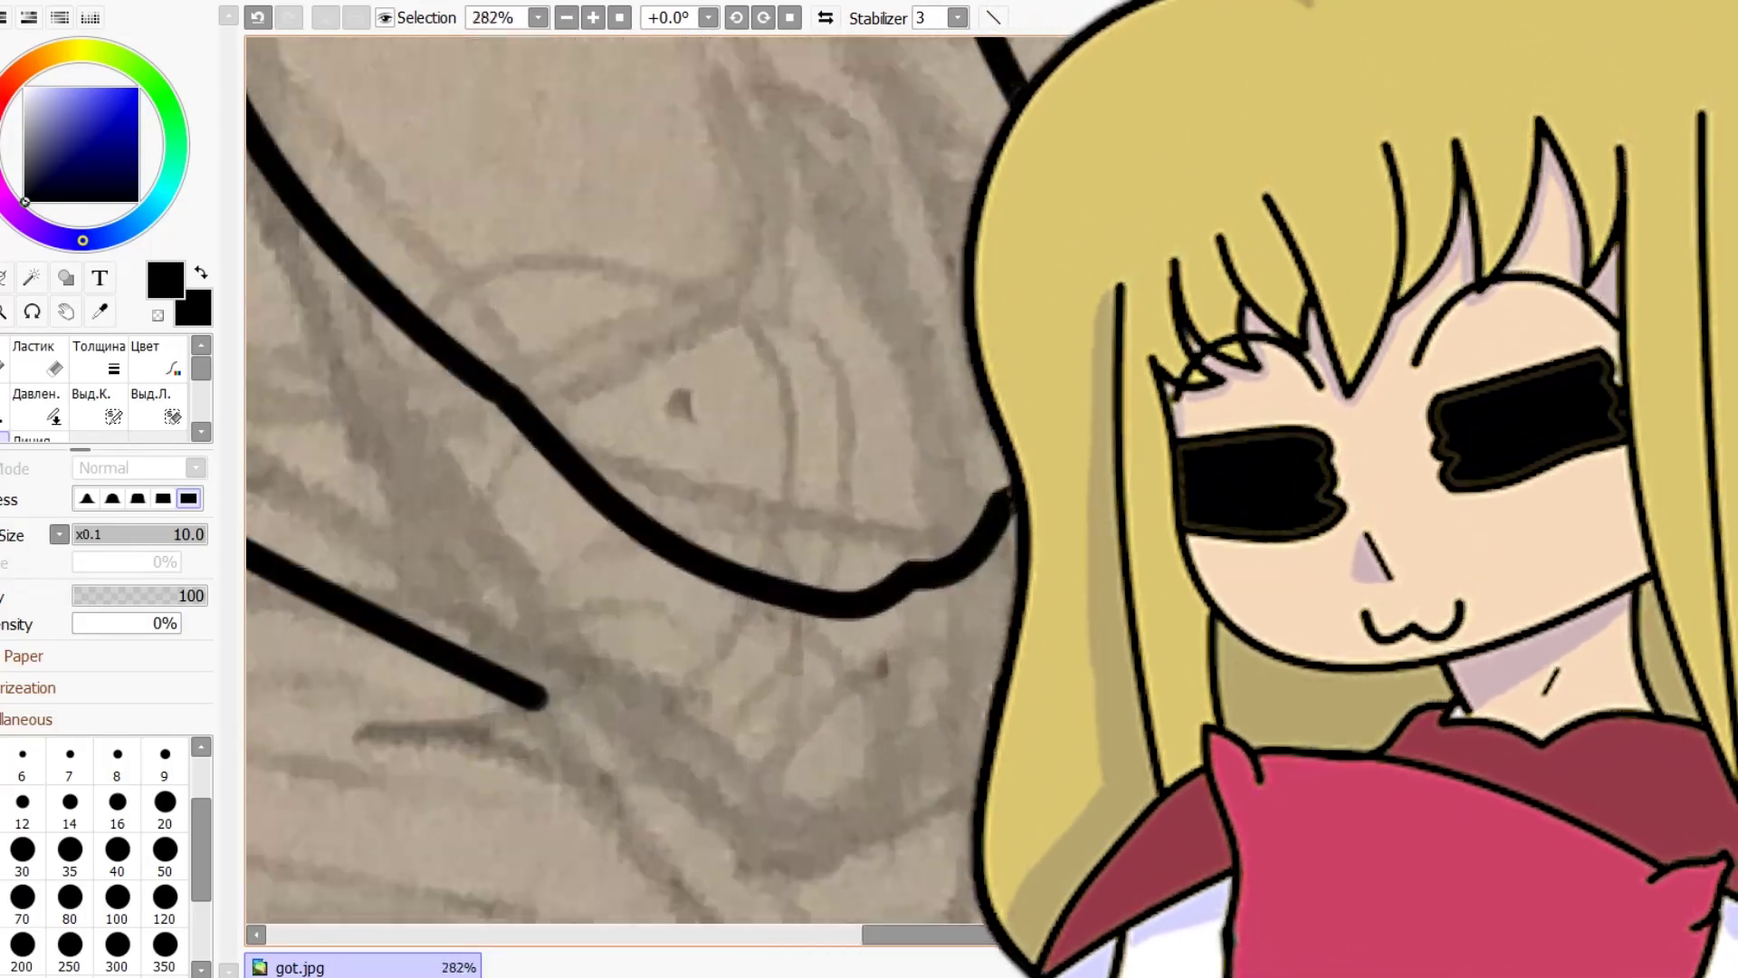
pyautogui.scroll(-8, 633, 480)
pyautogui.scroll(6, 634, 480)
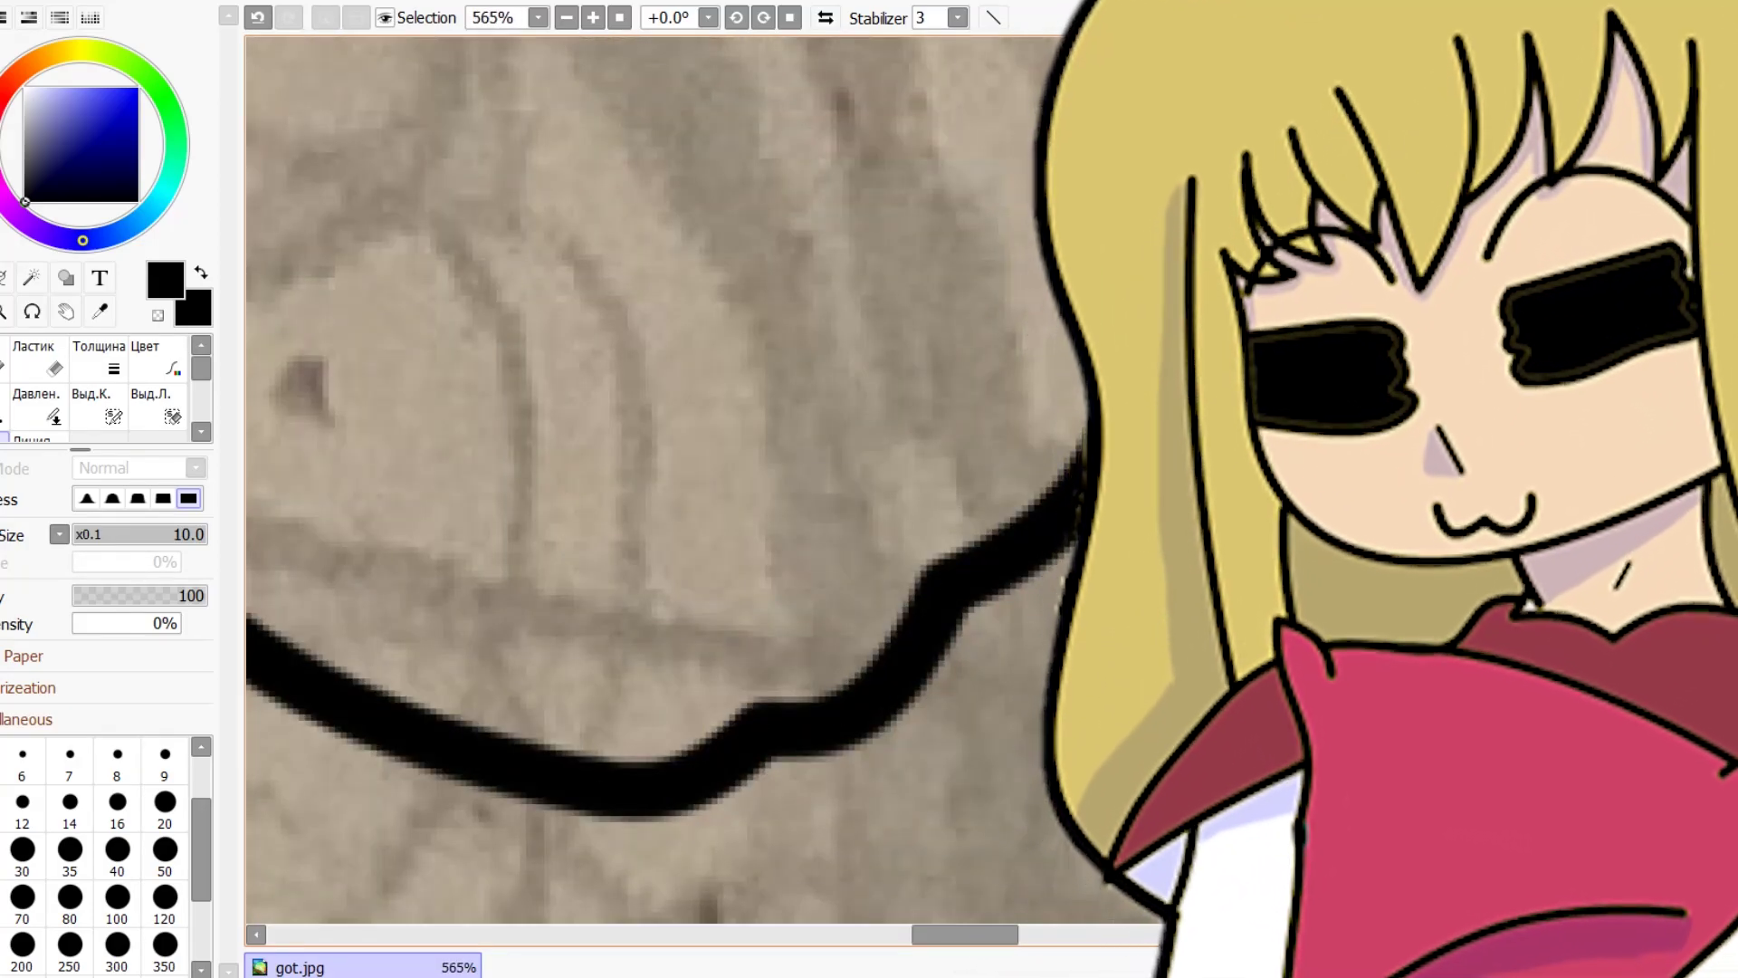
pyautogui.scroll(-6, 901, 364)
pyautogui.scroll(1, 900, 365)
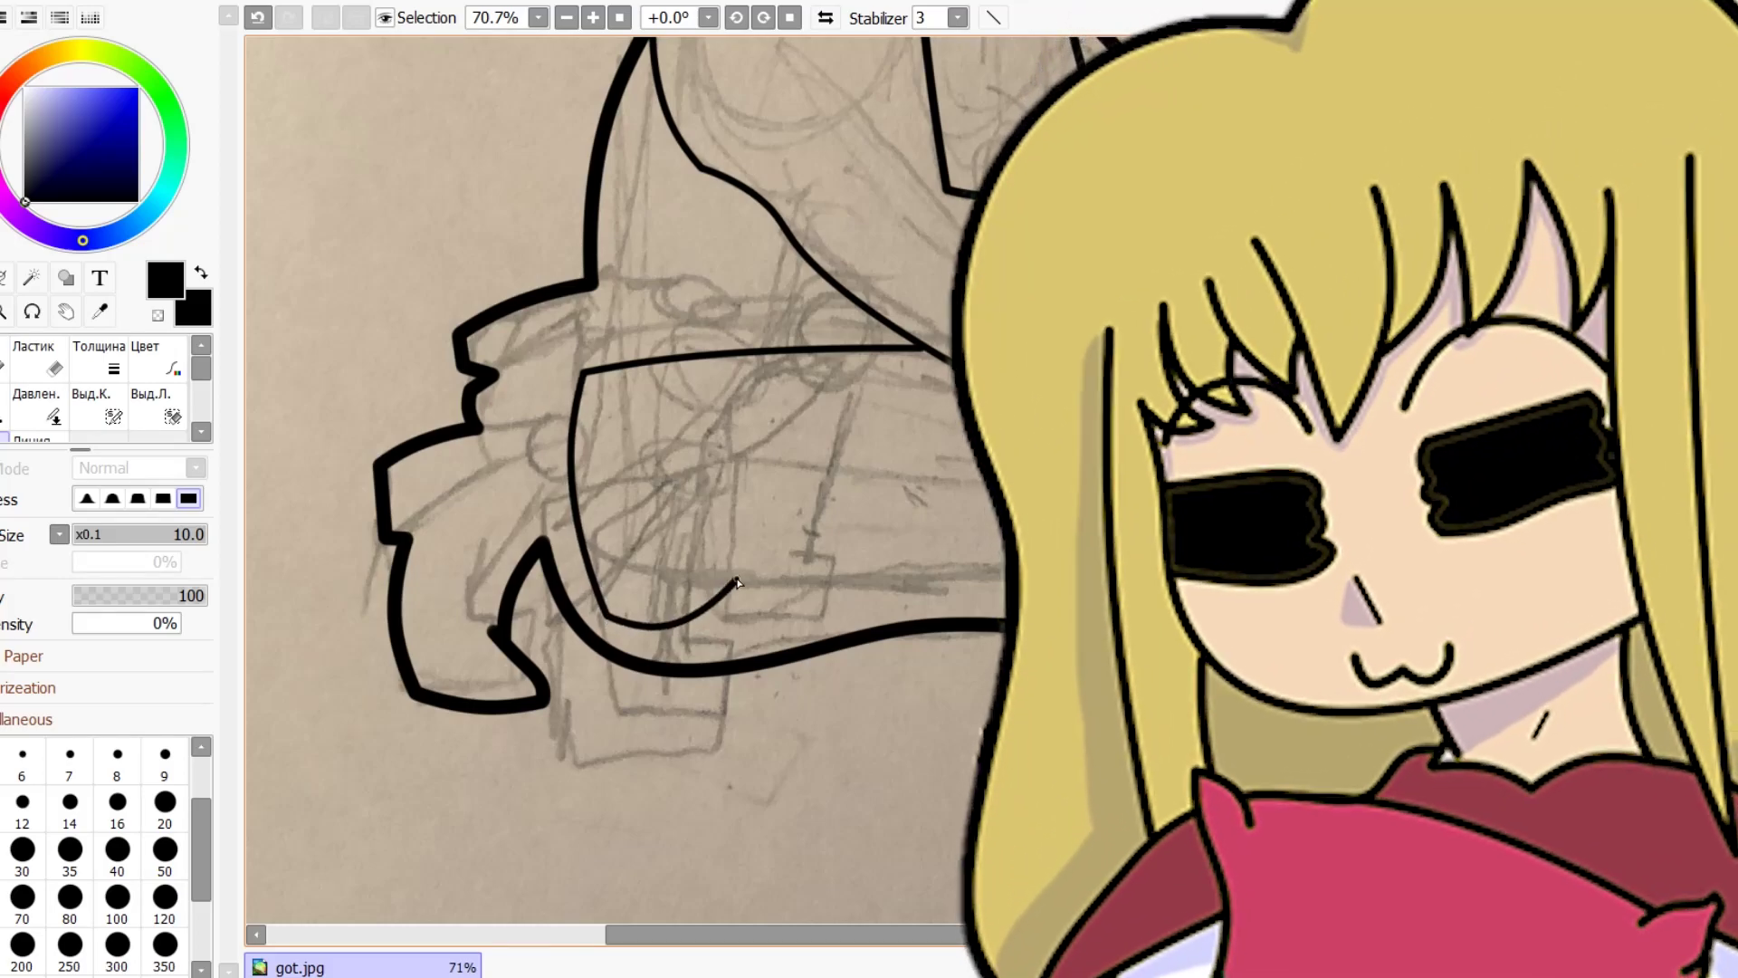
pyautogui.scroll(13, 827, 593)
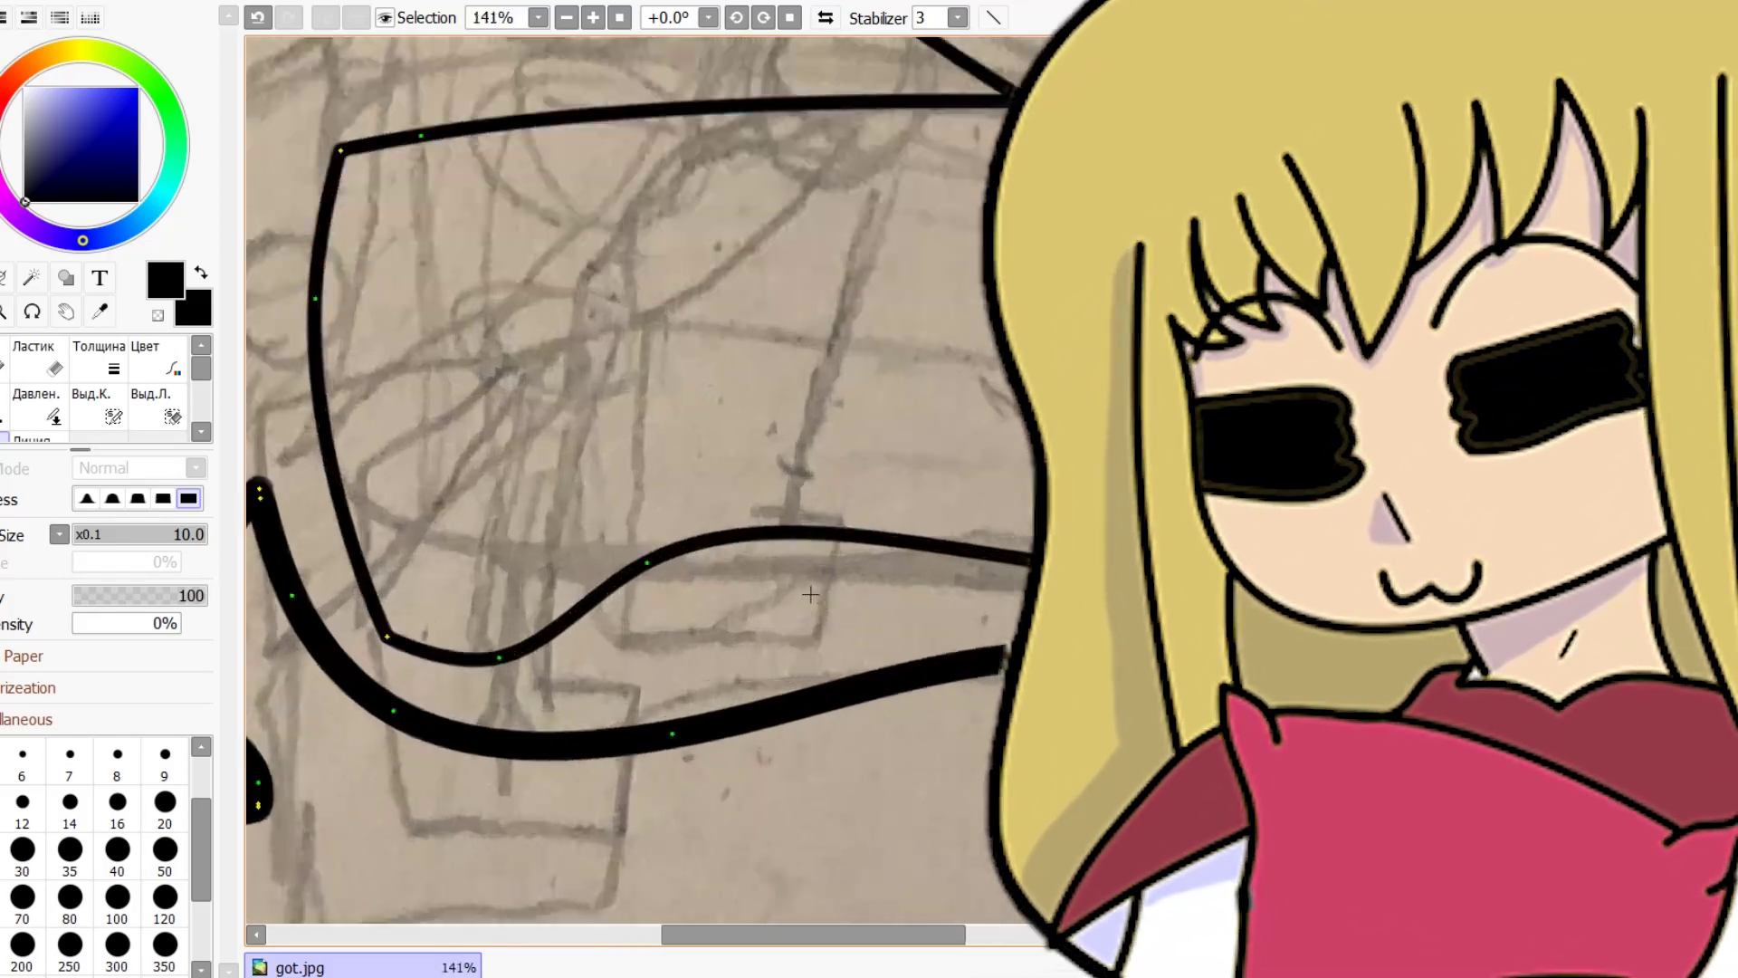
pyautogui.scroll(-2, 362, 563)
pyautogui.moveTo(265, 547); pyautogui.dragTo(278, 650)
# Ink thin inner fold lines along the skirt outline.
pyautogui.scroll(-11, 278, 649)
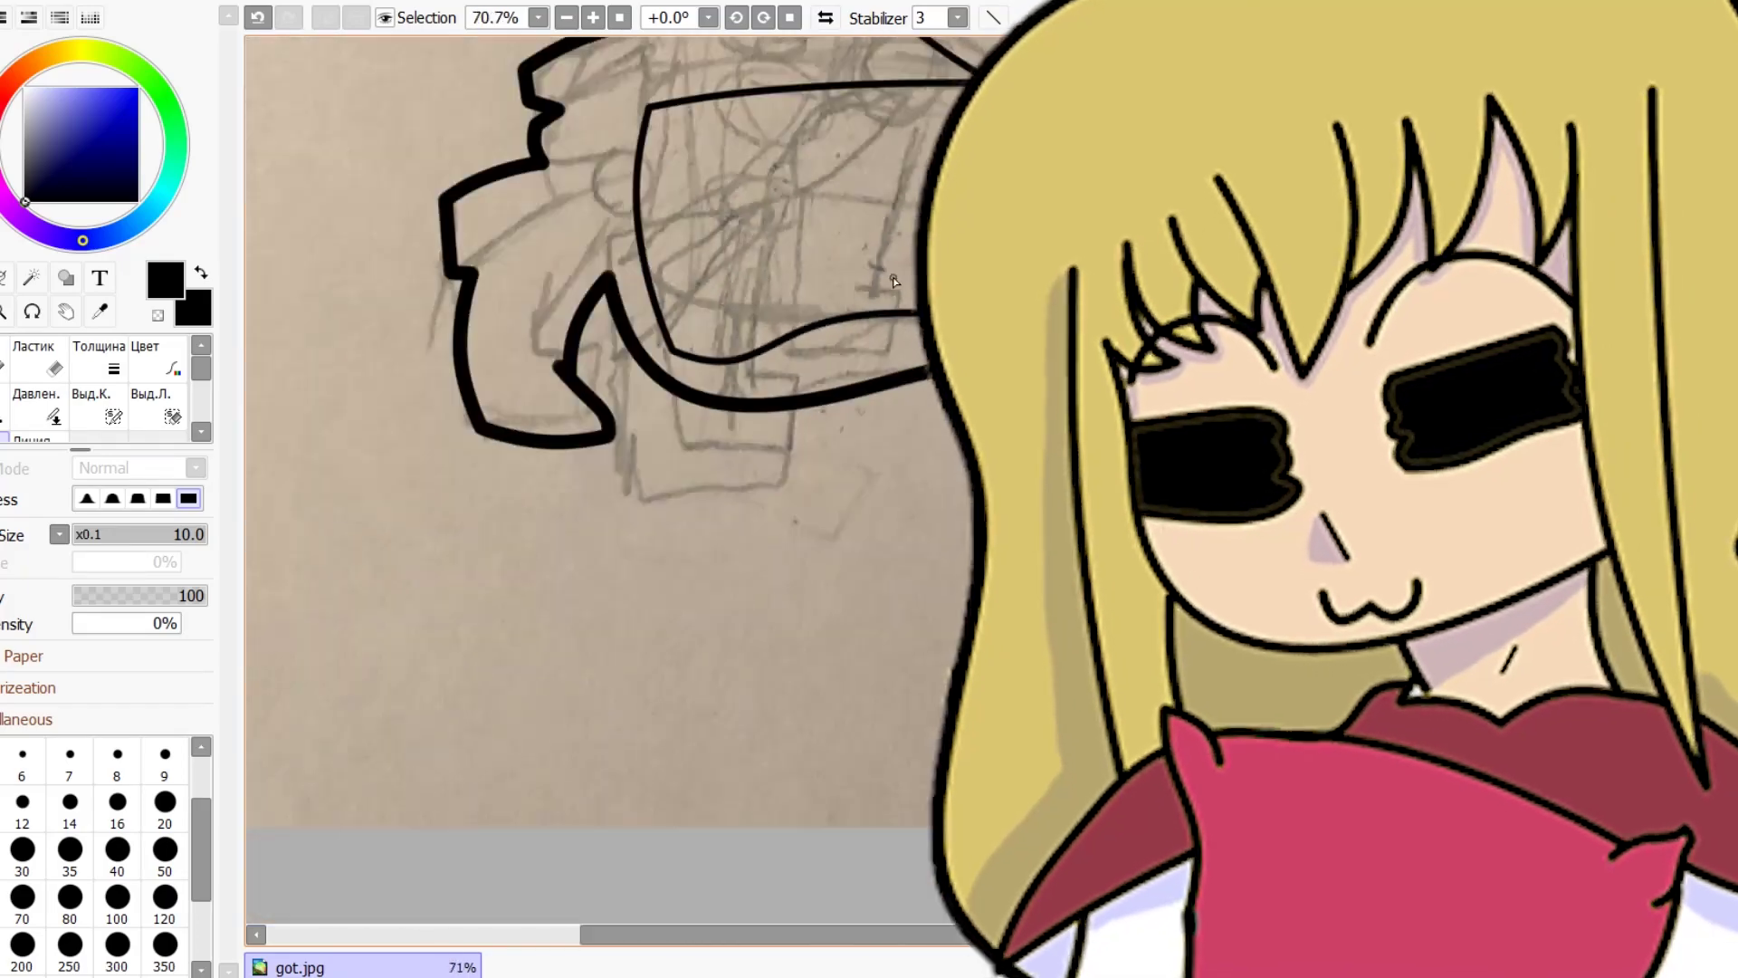
pyautogui.moveTo(898, 277); pyautogui.dragTo(987, 421)
pyautogui.scroll(9, 584, 320)
pyautogui.moveTo(729, 272); pyautogui.dragTo(982, 226)
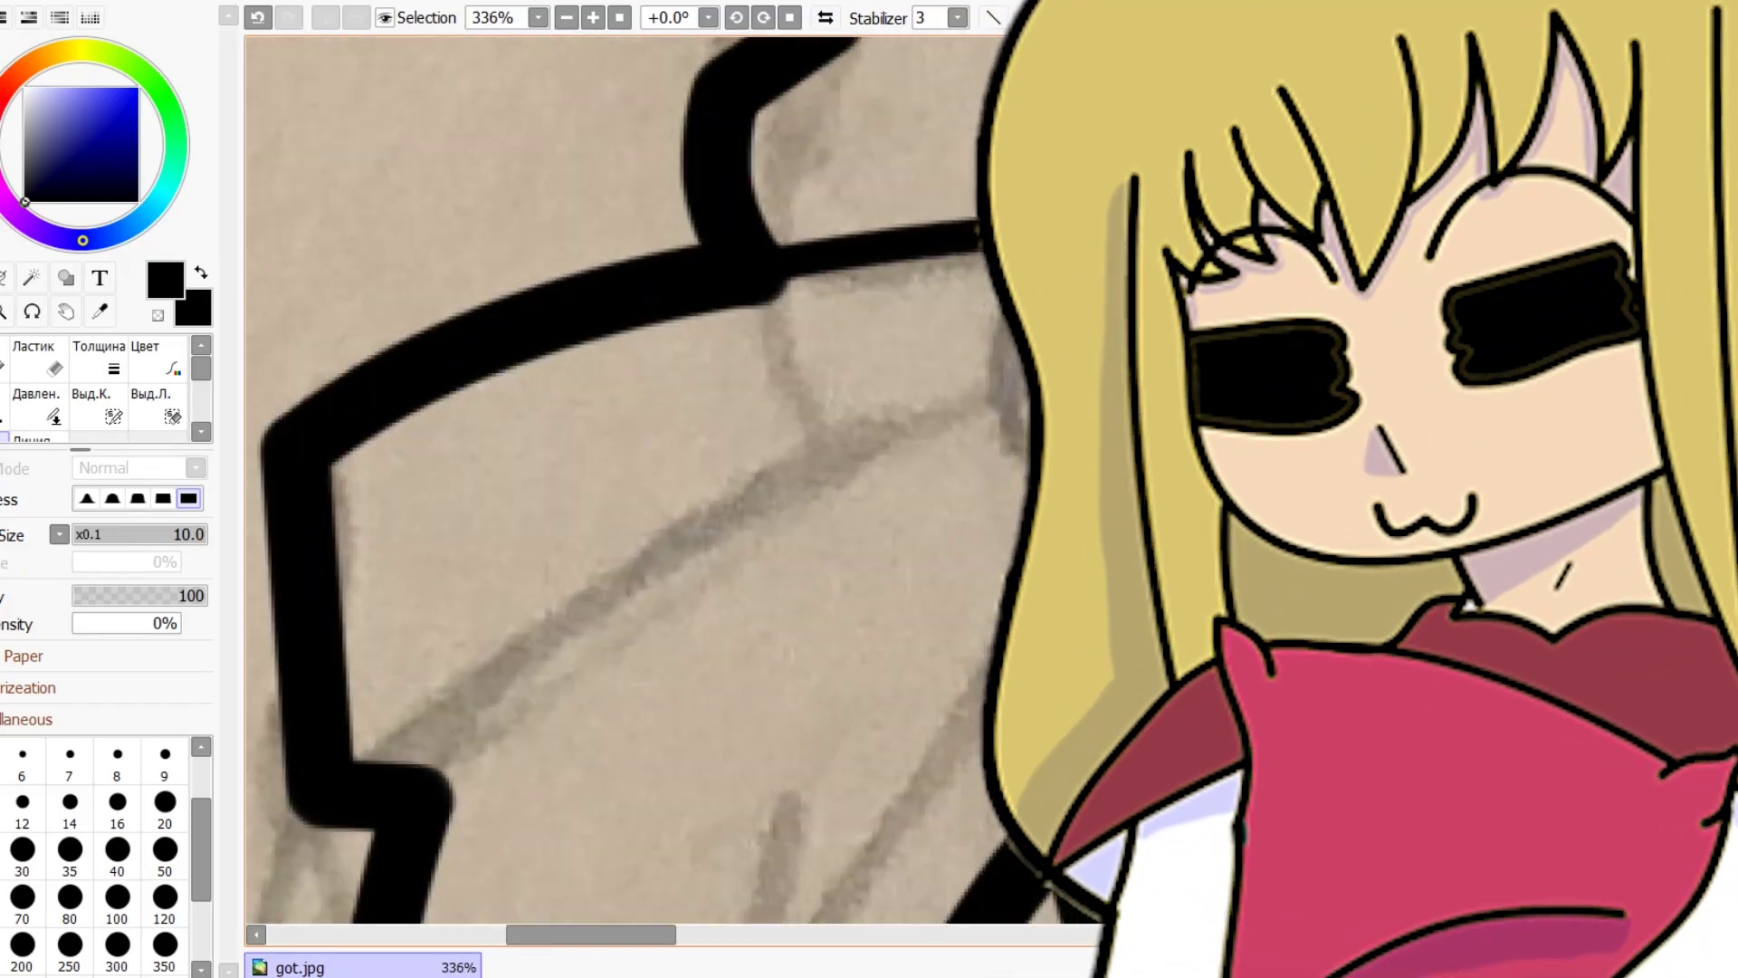
pyautogui.scroll(-4, 643, 489)
pyautogui.scroll(5, 643, 489)
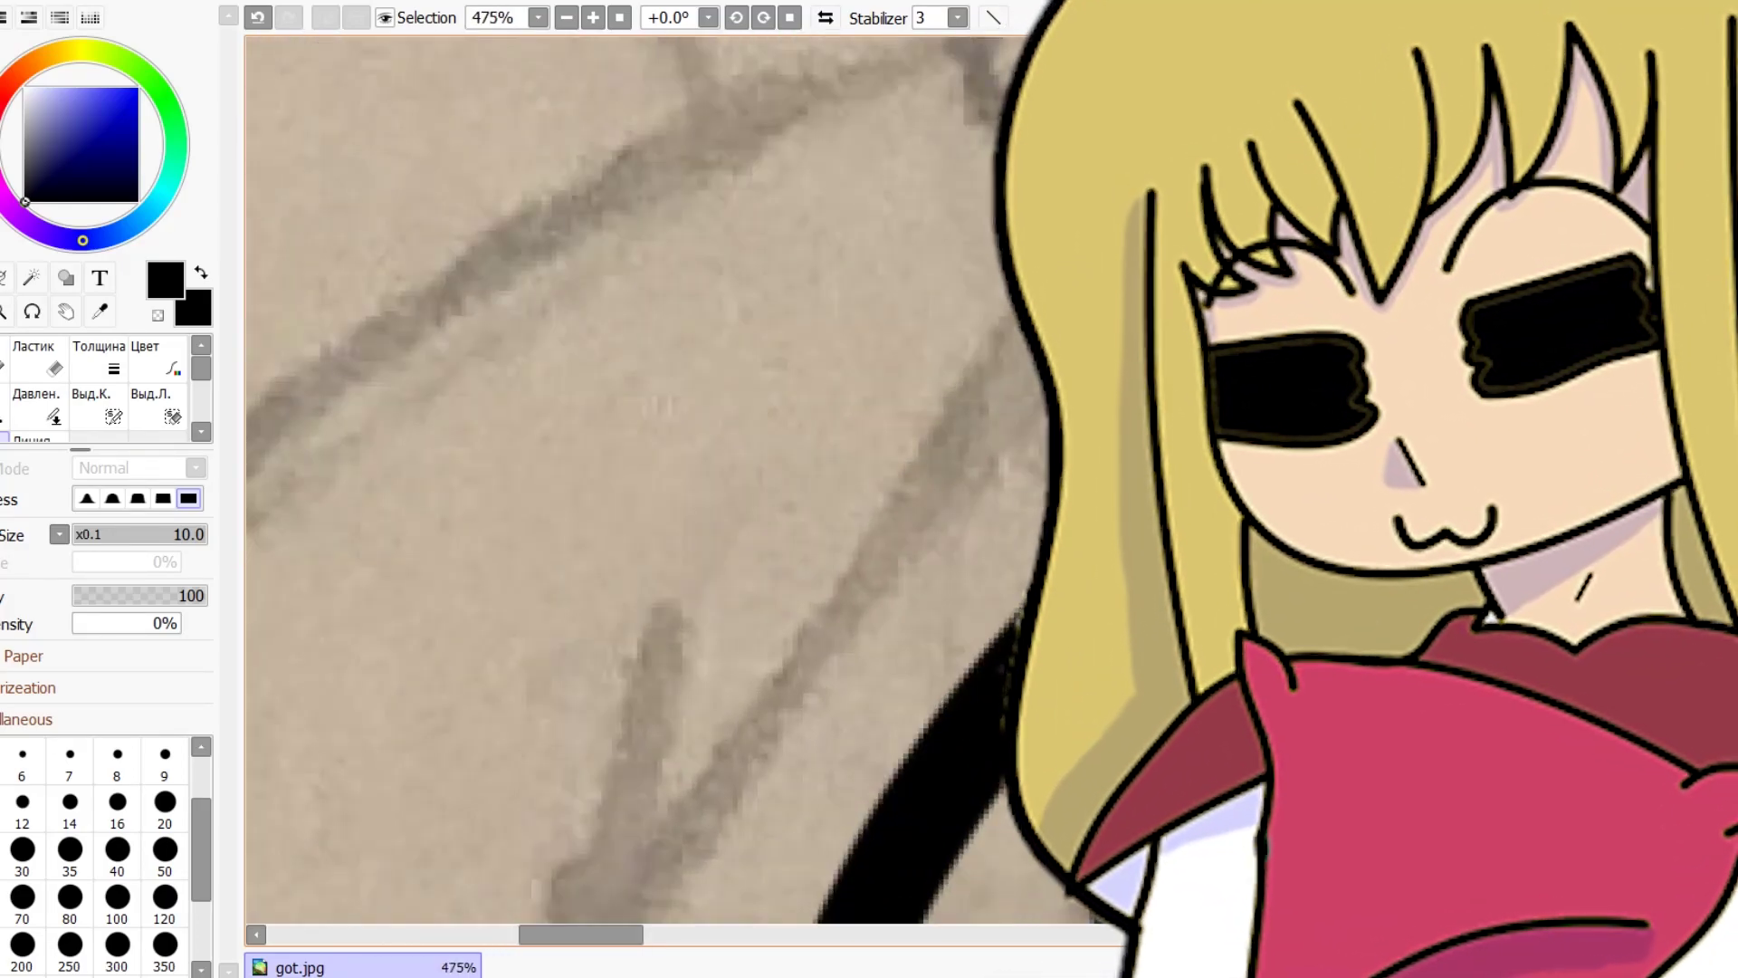
pyautogui.scroll(-6, 642, 489)
pyautogui.scroll(3, 642, 489)
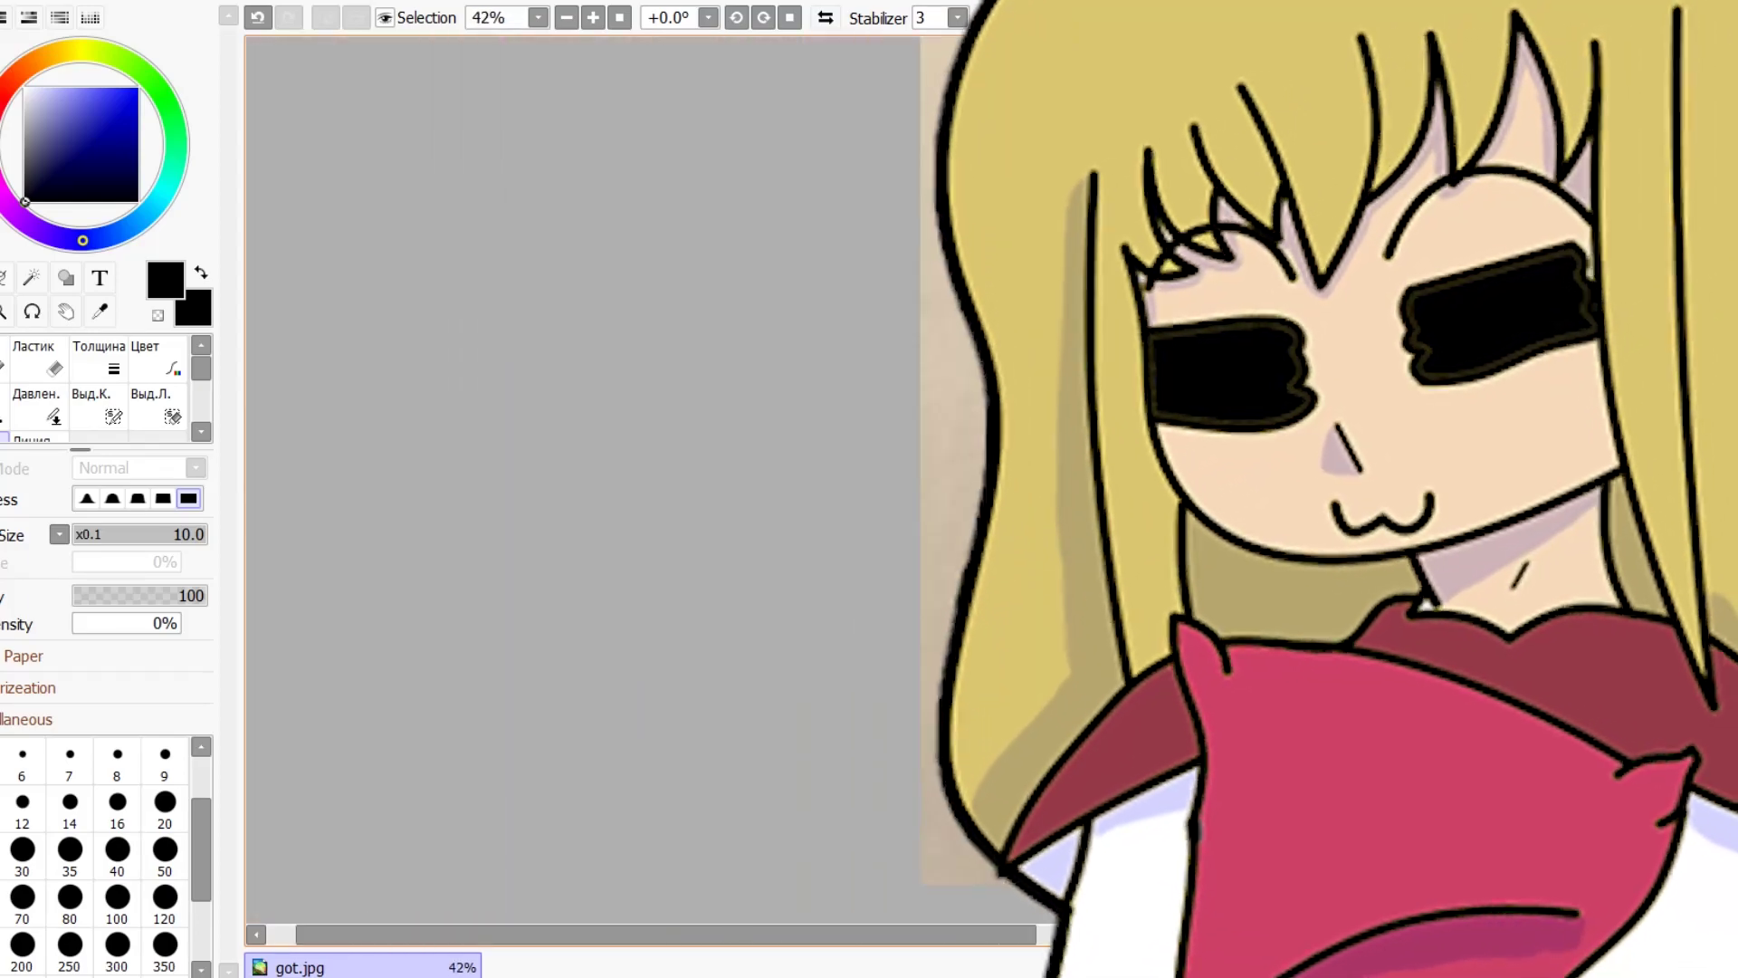
# Draw an ink line down to the arm outline and a curved stroke sweeping up-right.
pyautogui.scroll(2, 643, 489)
pyautogui.scroll(-5, 643, 489)
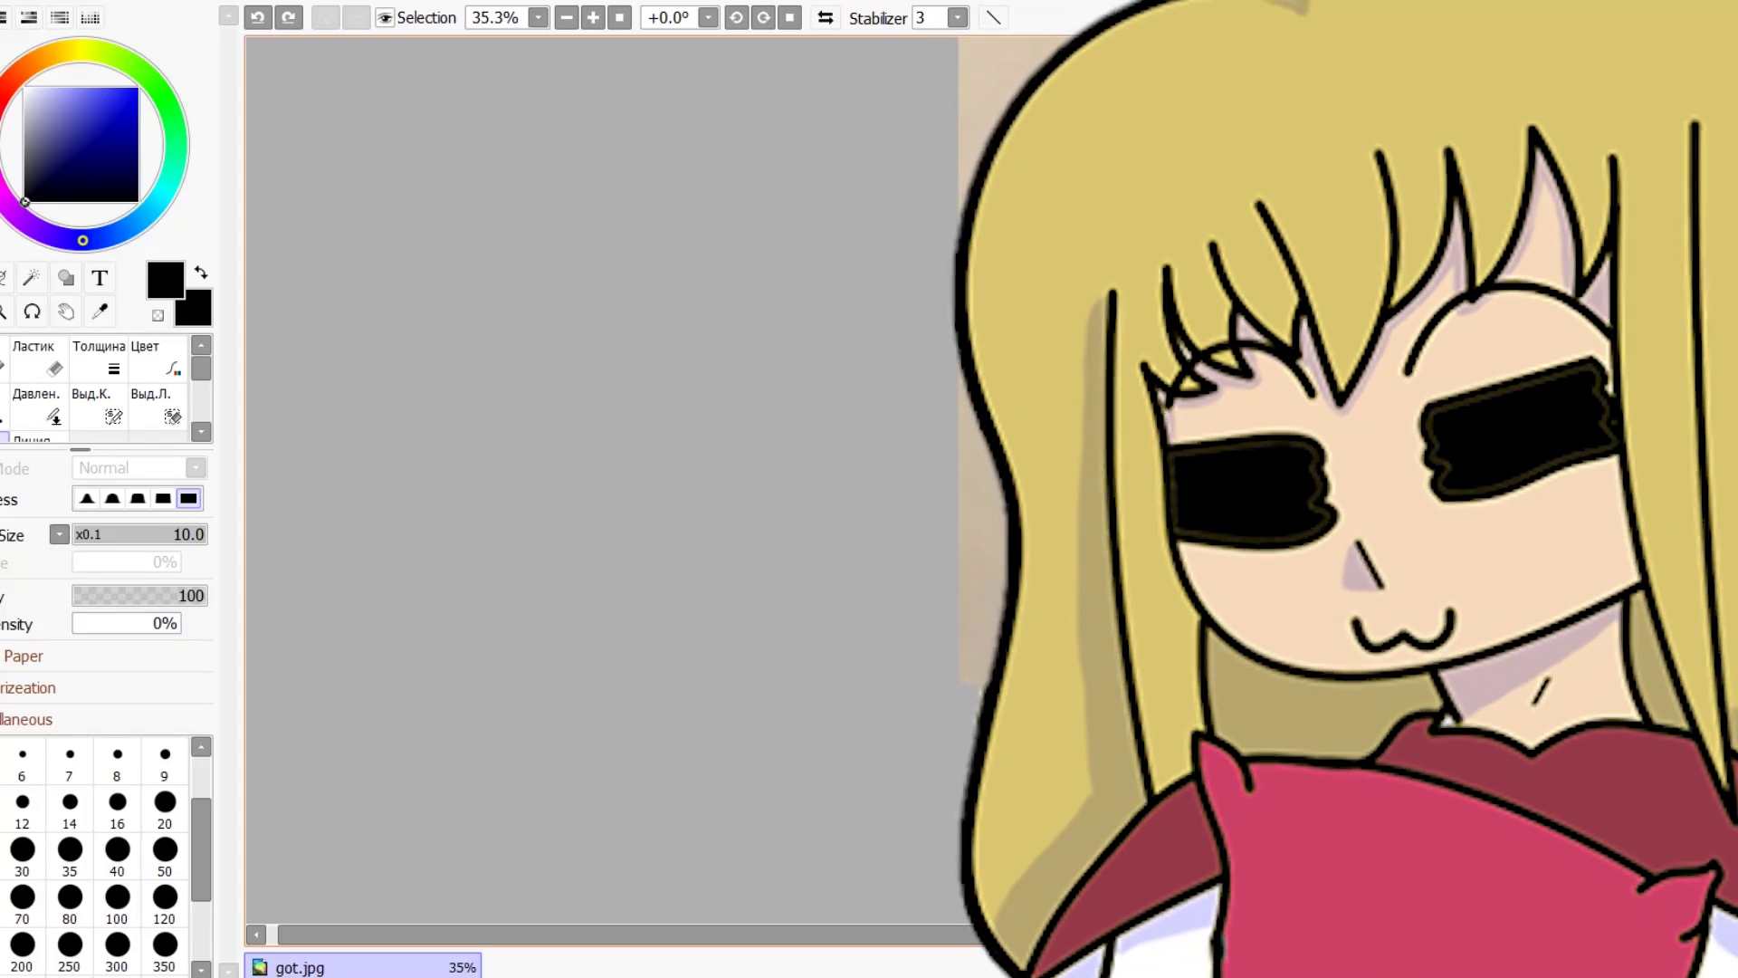
pyautogui.scroll(5, 643, 489)
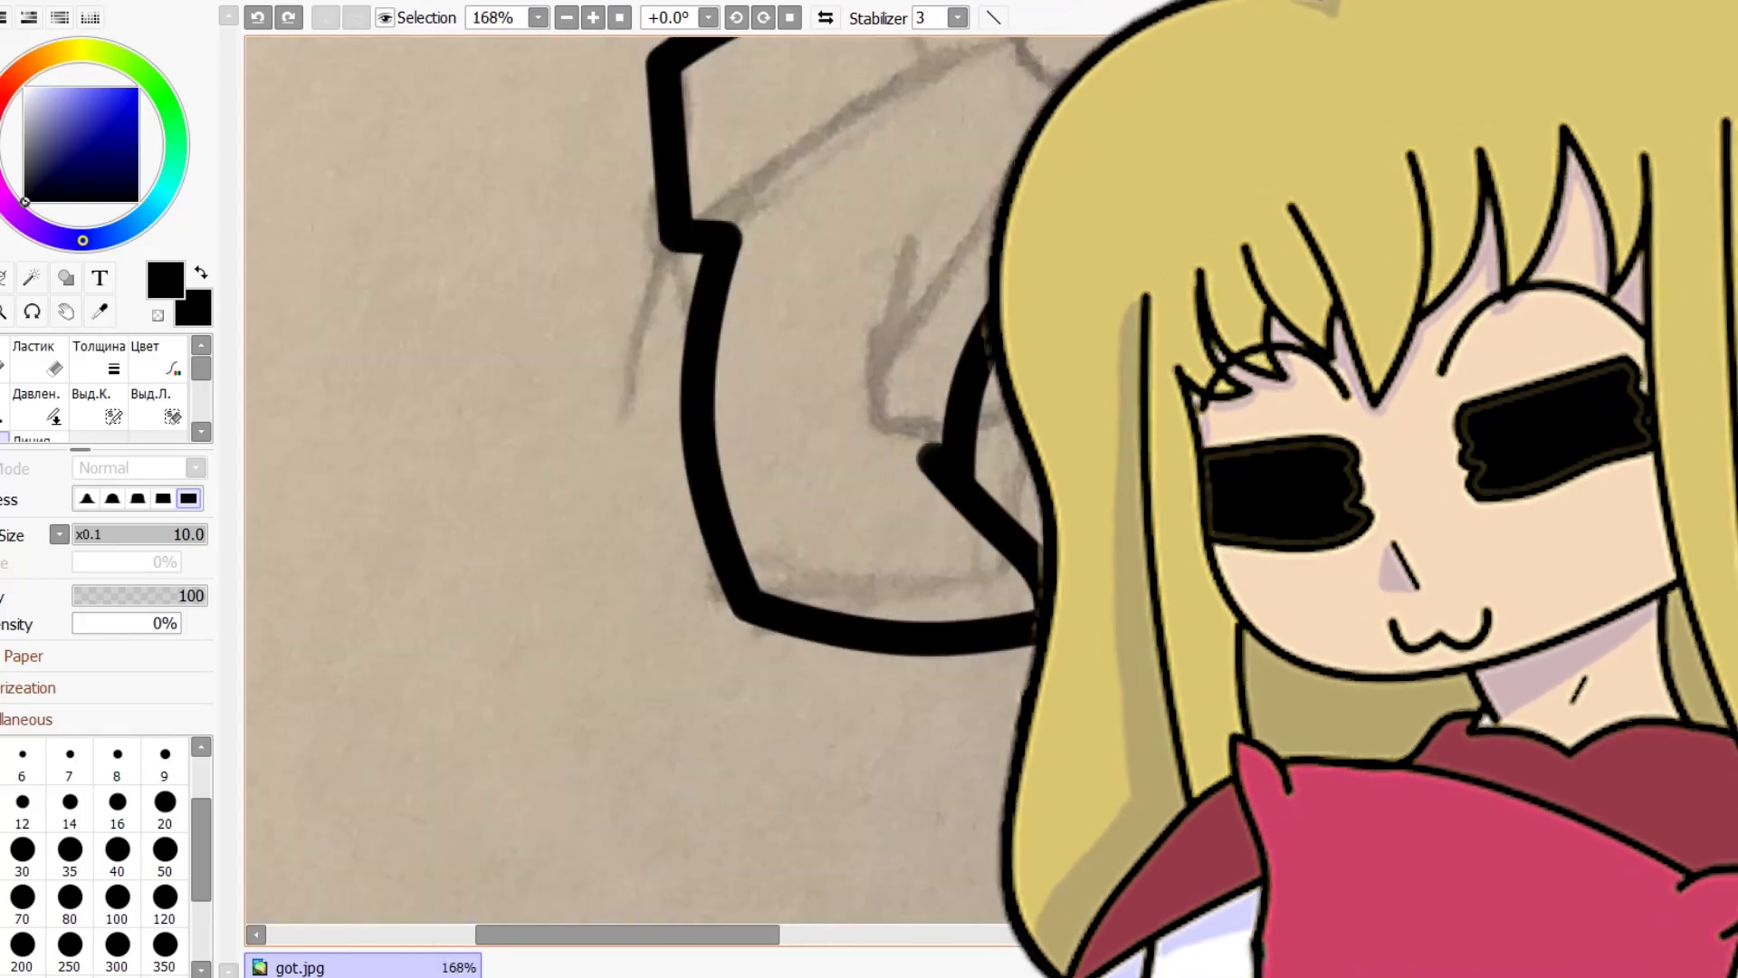
pyautogui.scroll(-12, 643, 489)
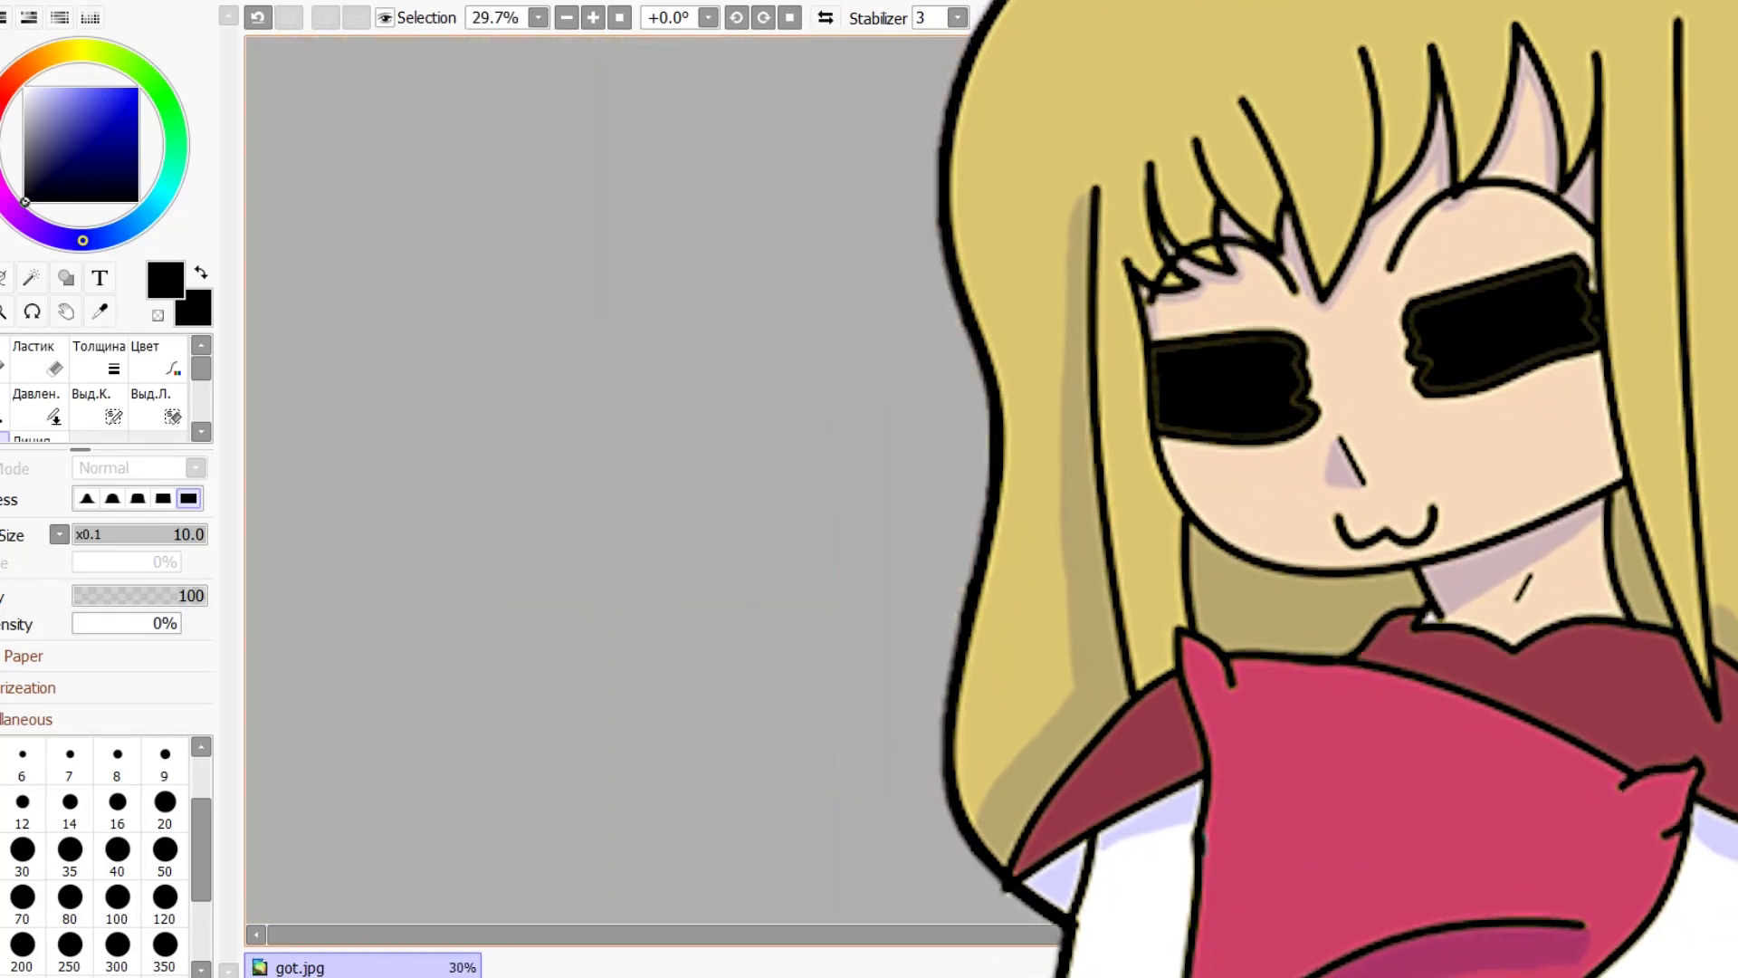
pyautogui.scroll(8, 642, 488)
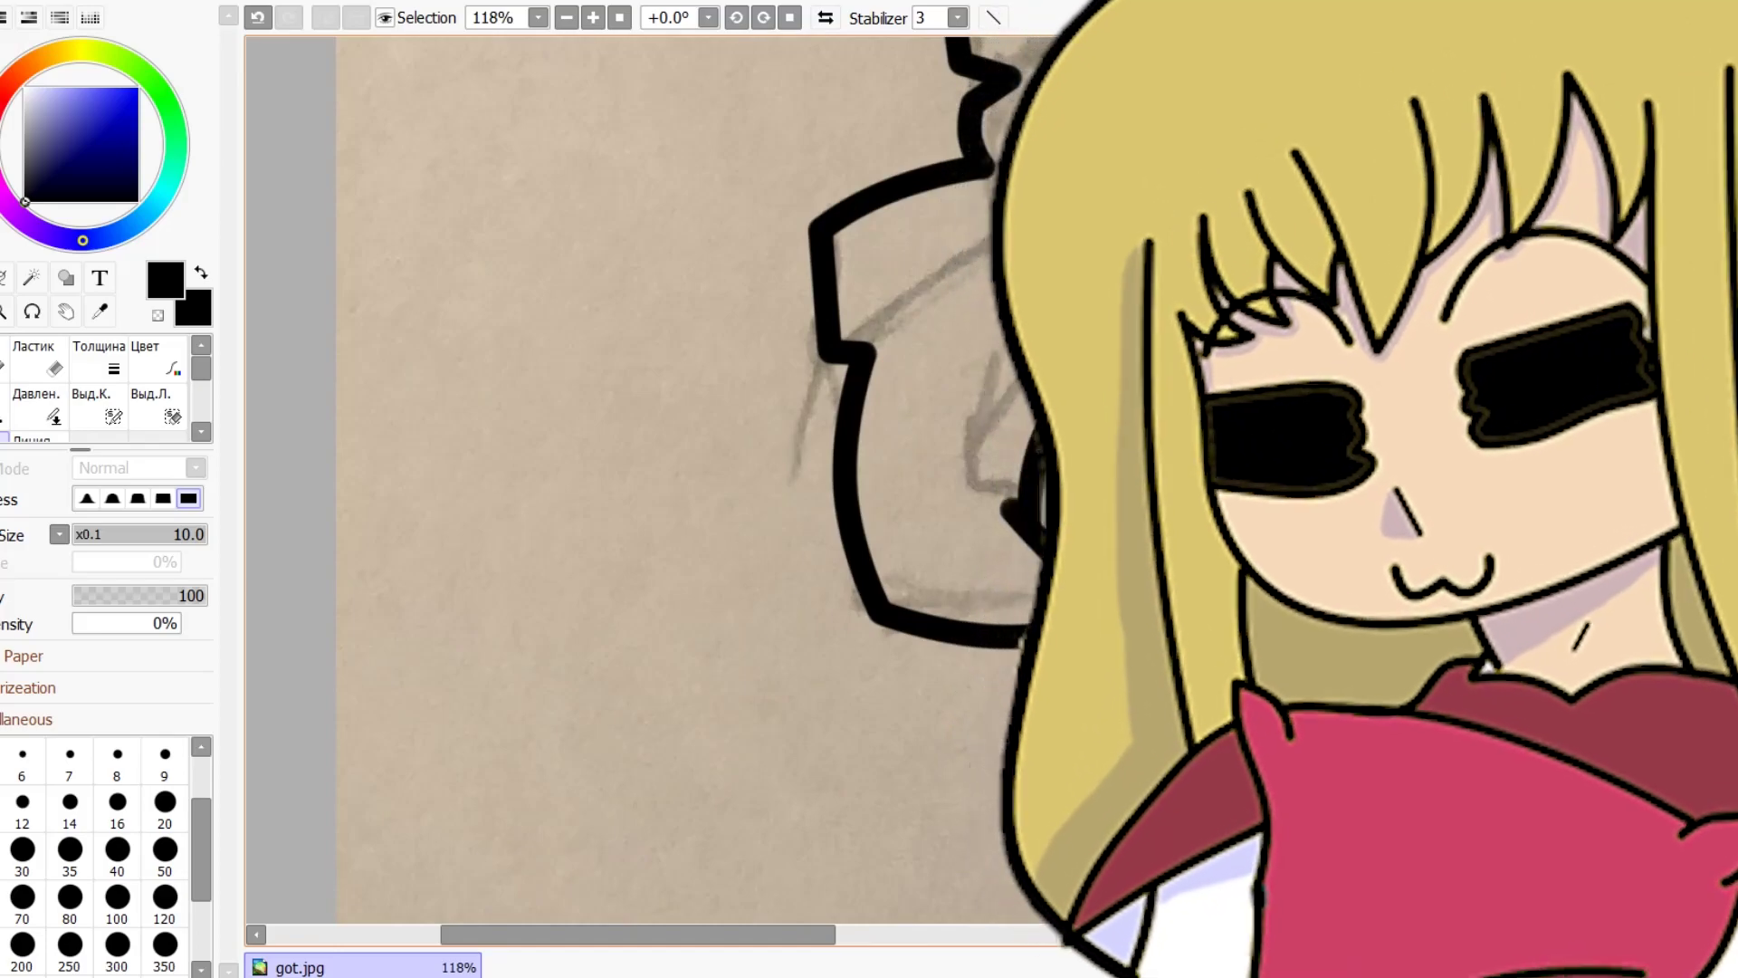
pyautogui.scroll(-4, 885, 362)
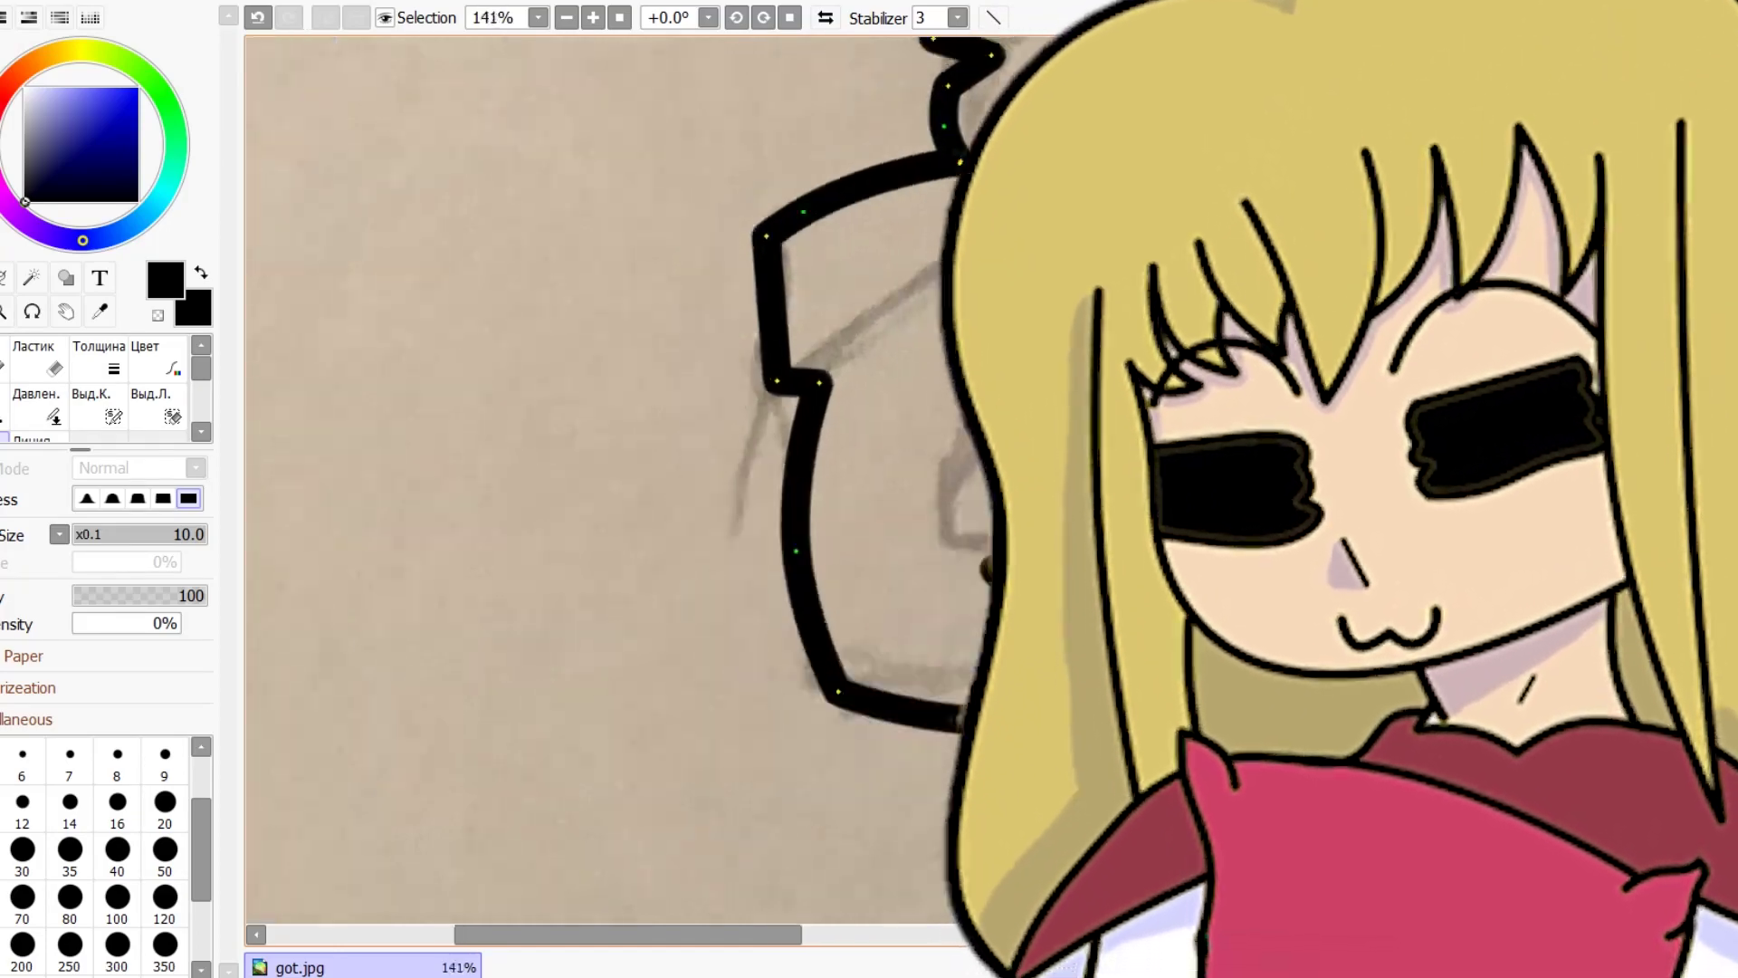
pyautogui.scroll(8, 884, 362)
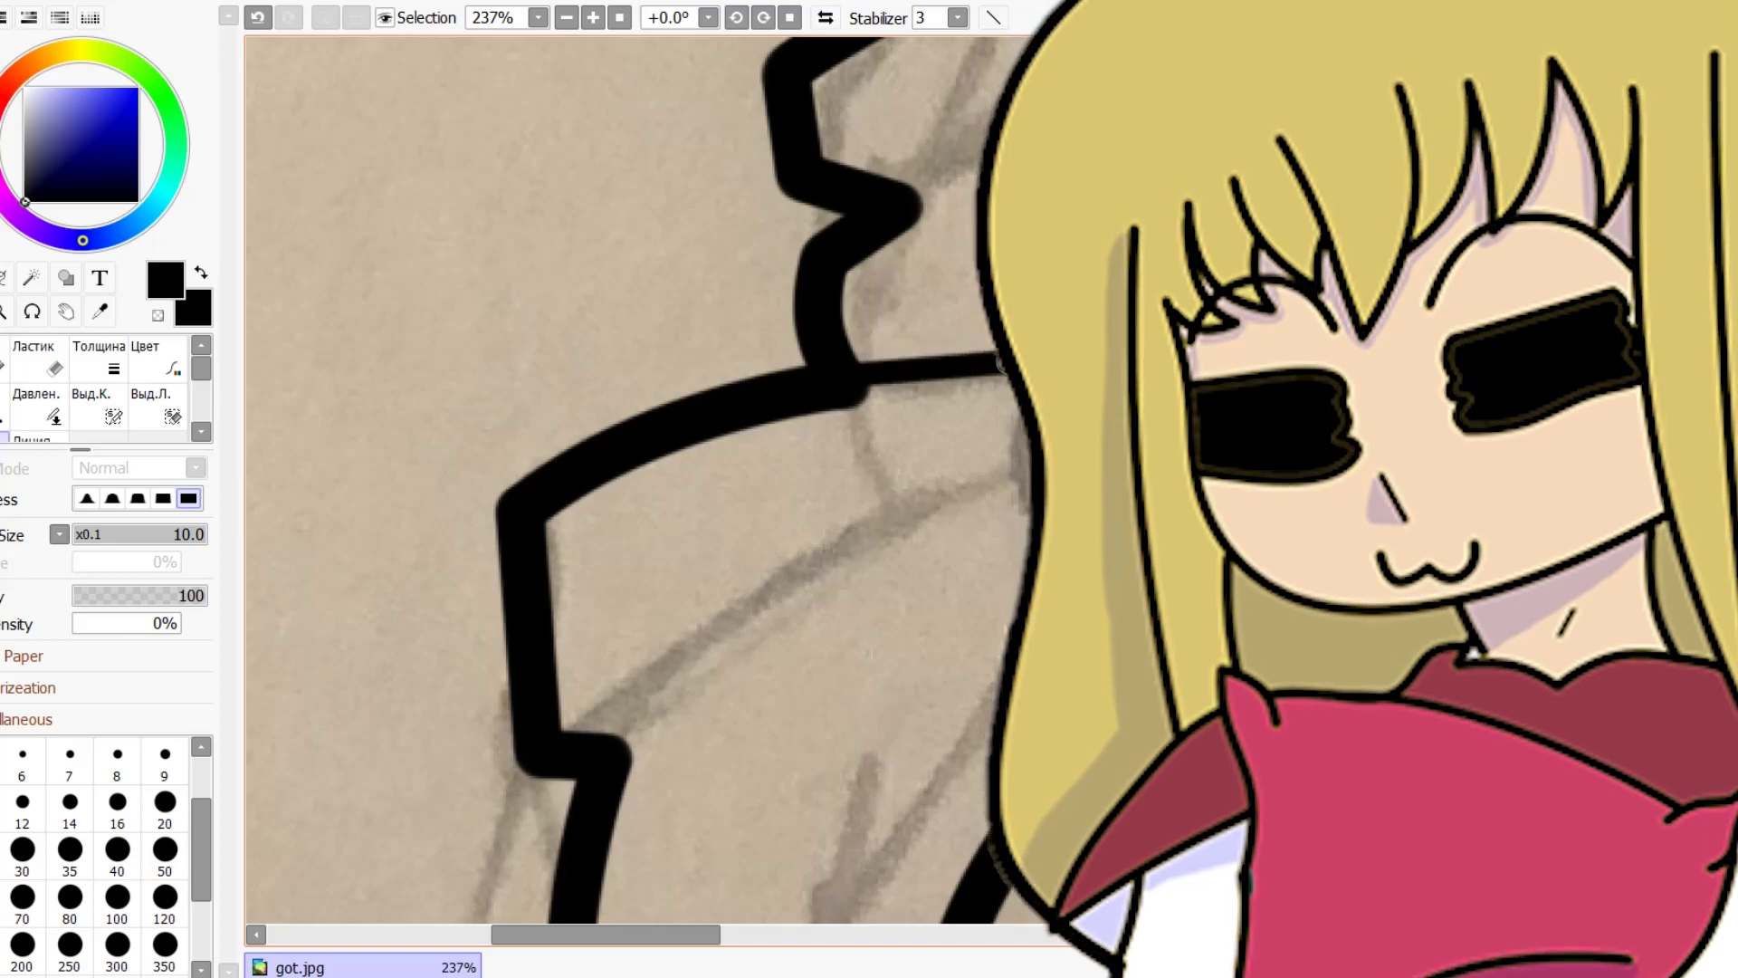
pyautogui.scroll(-8, 642, 479)
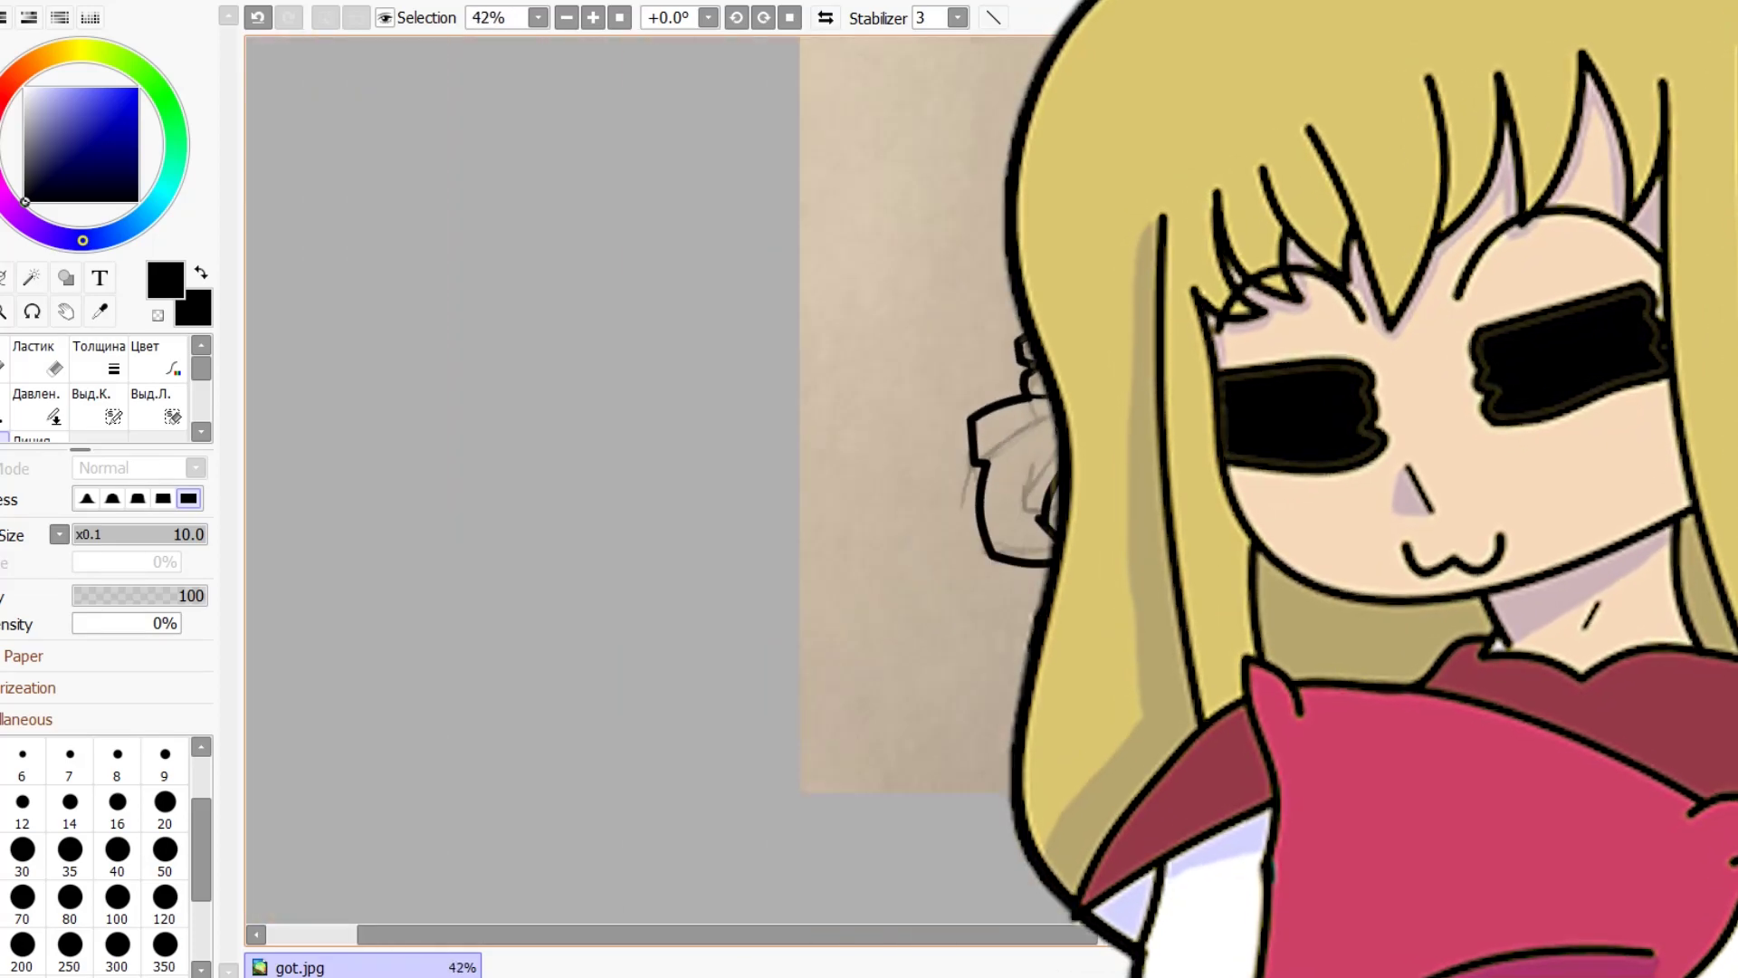
pyautogui.scroll(8, 643, 479)
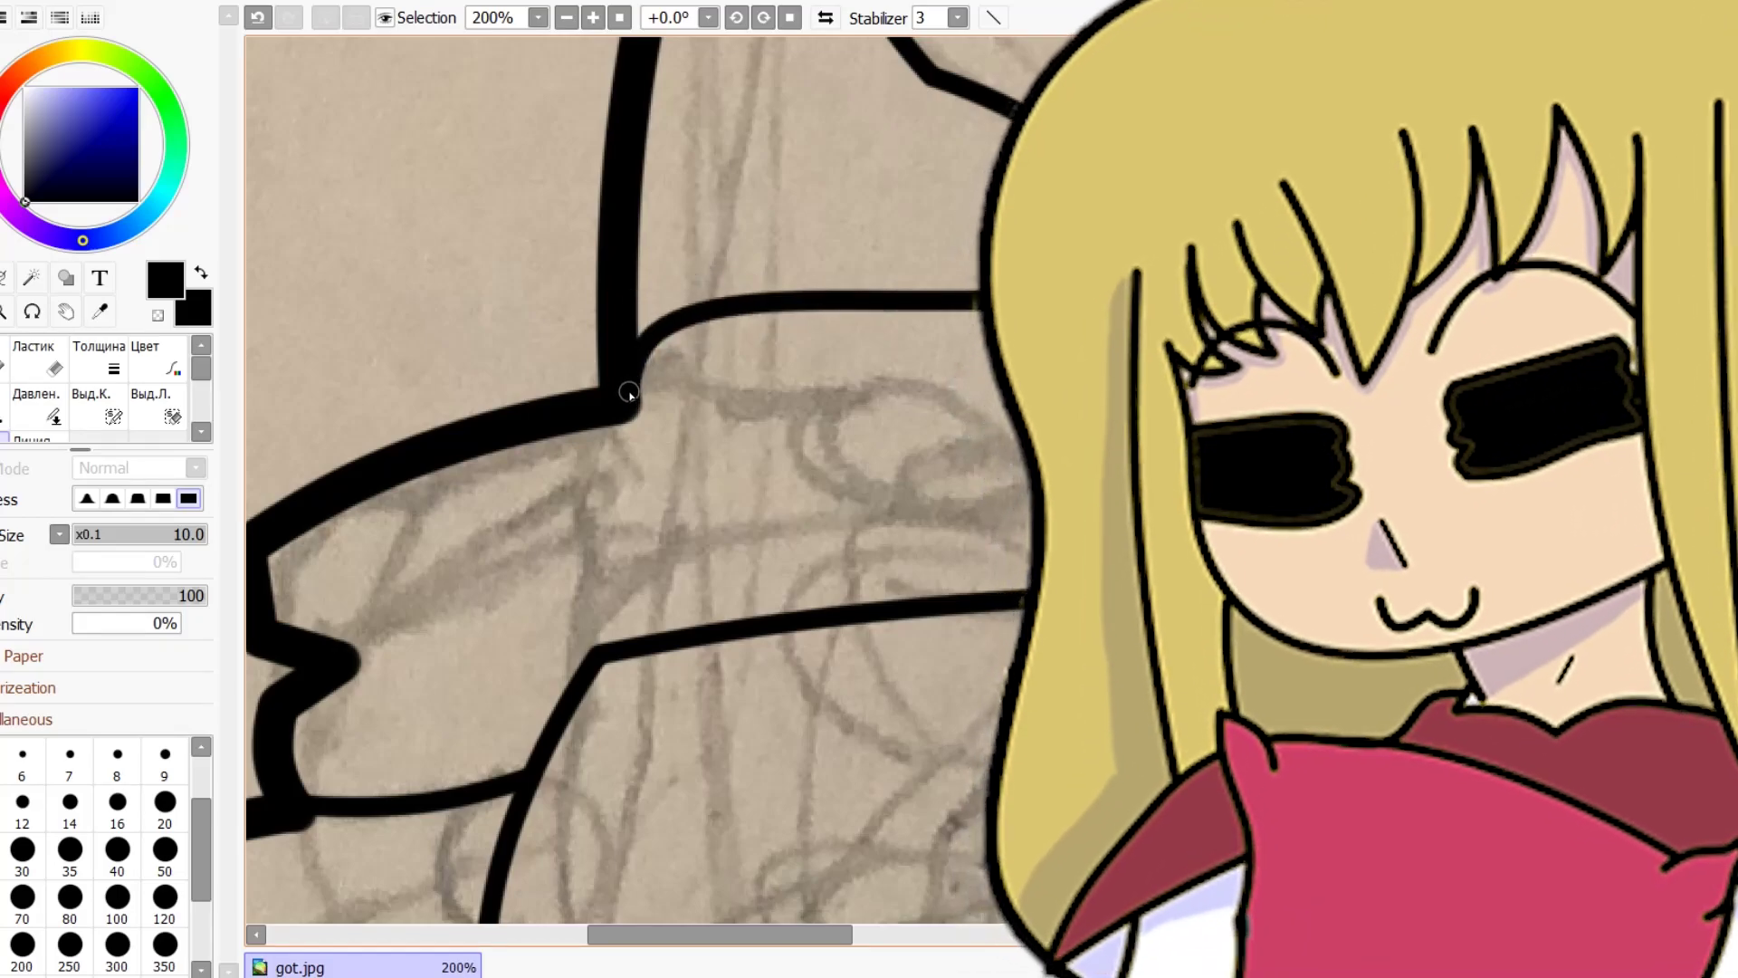
pyautogui.scroll(-6, 650, 650)
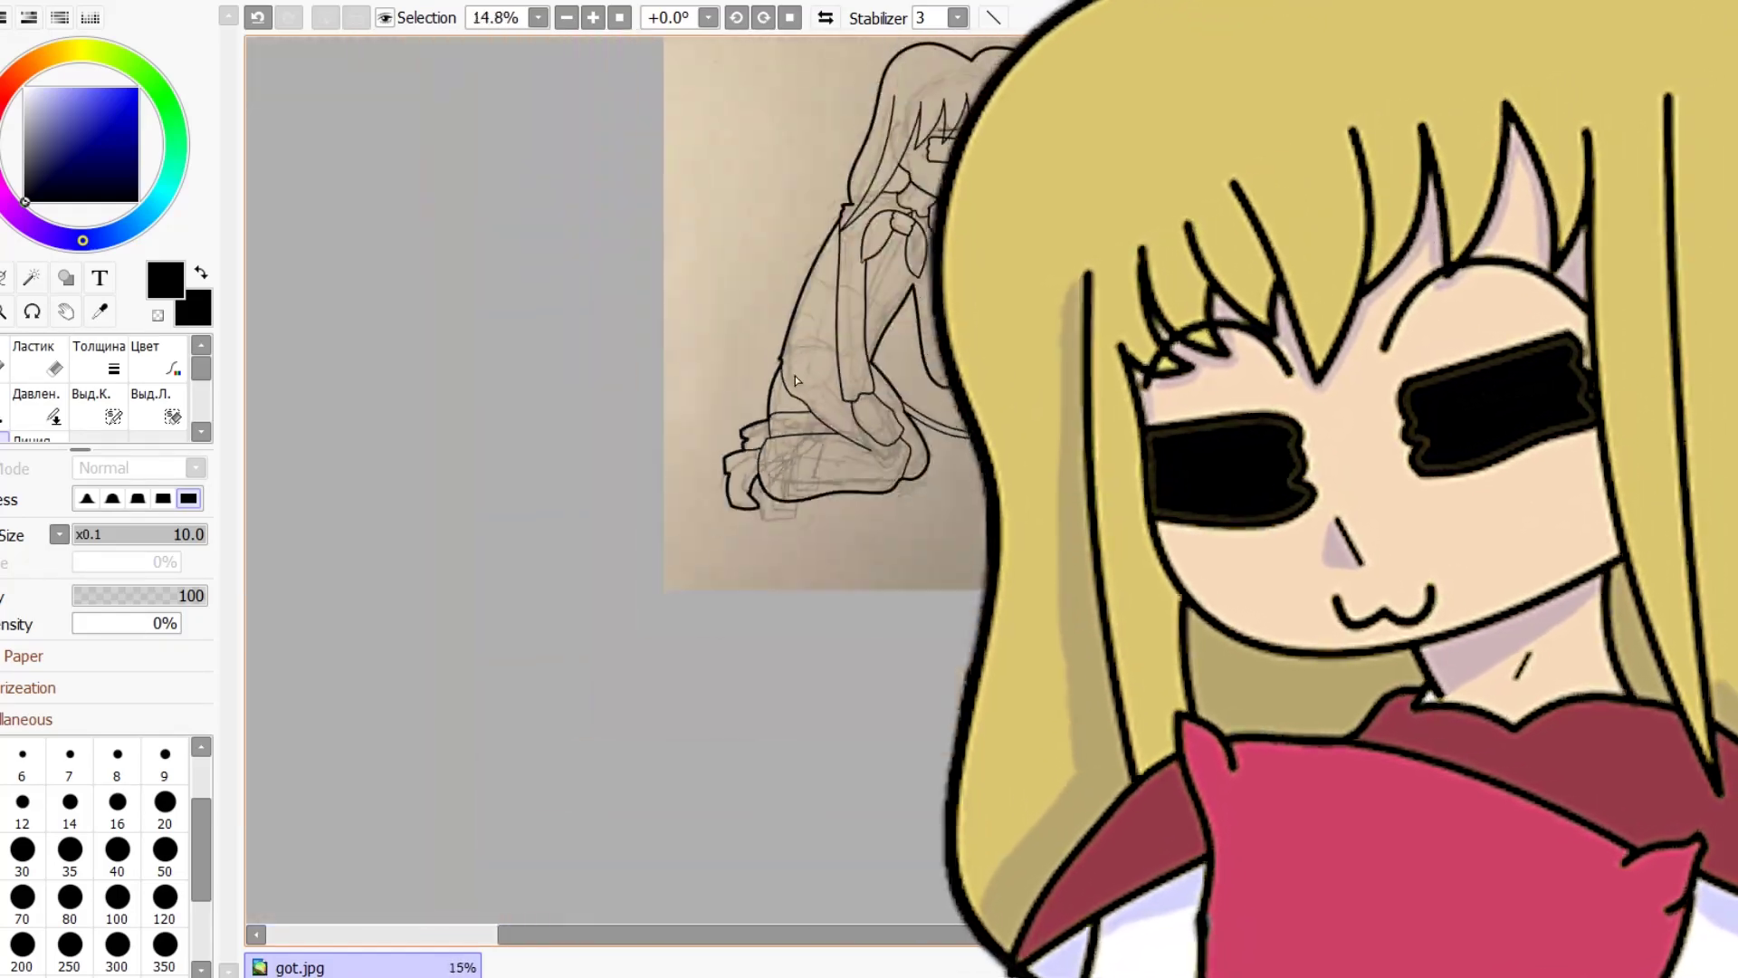
pyautogui.scroll(2, 800, 348)
pyautogui.scroll(5, 708, 443)
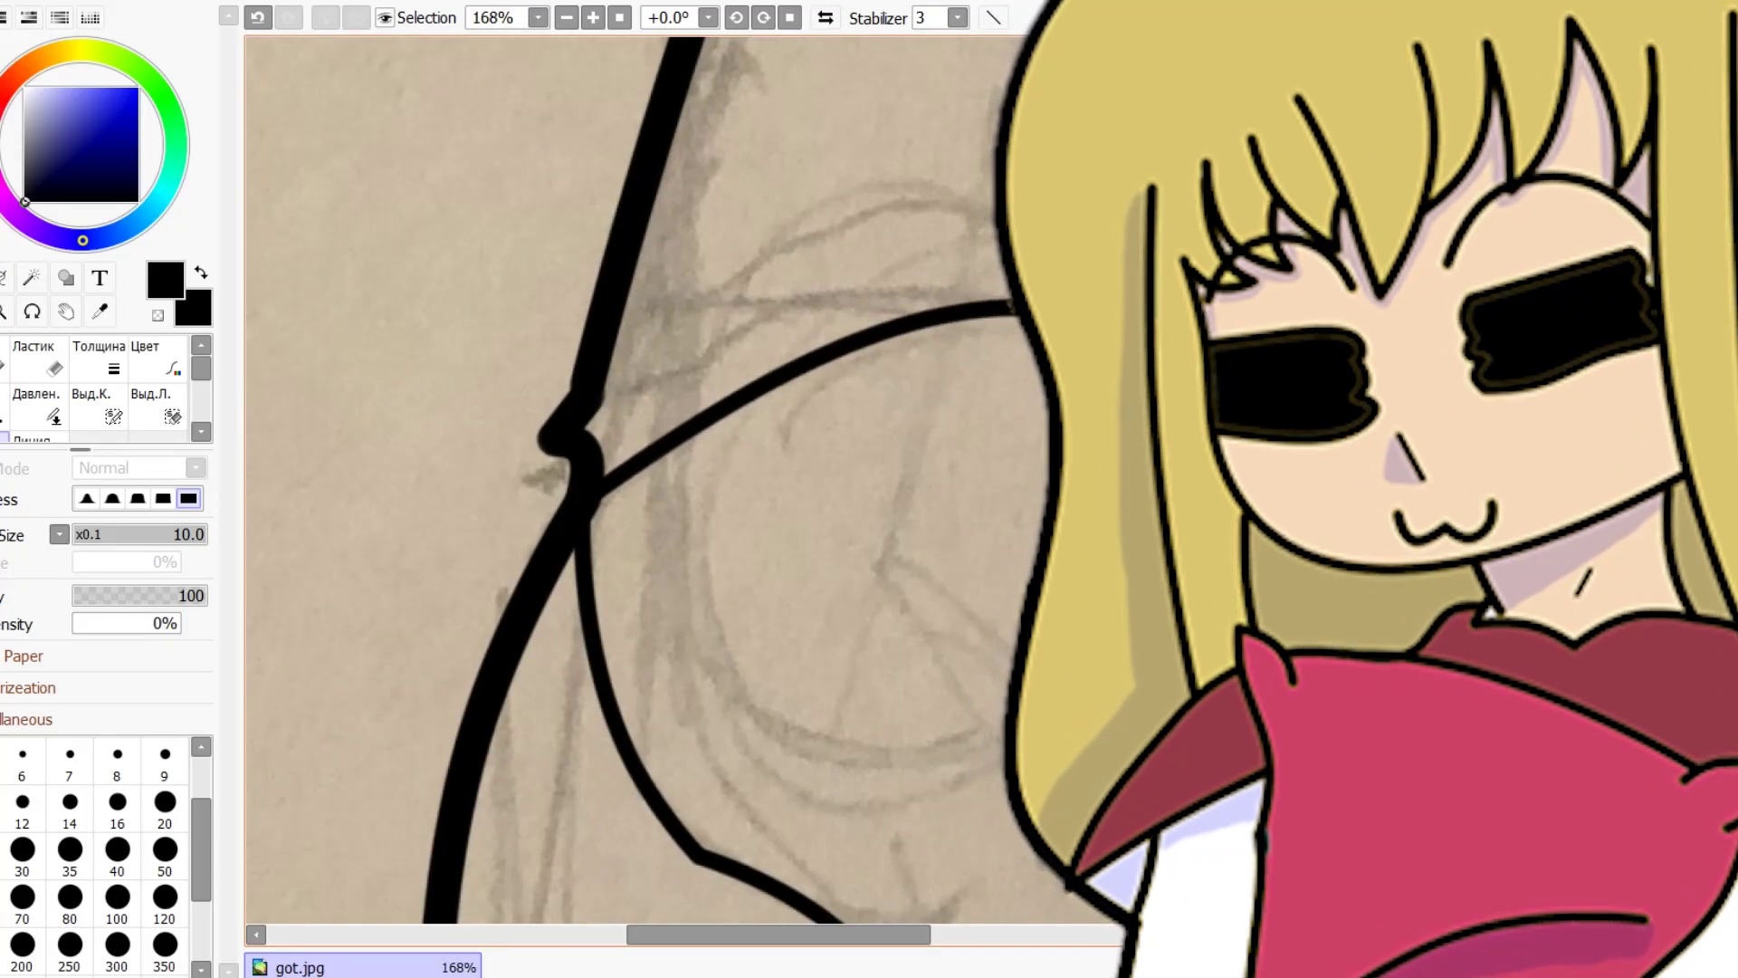
pyautogui.scroll(-3, 737, 320)
pyautogui.scroll(9, 737, 320)
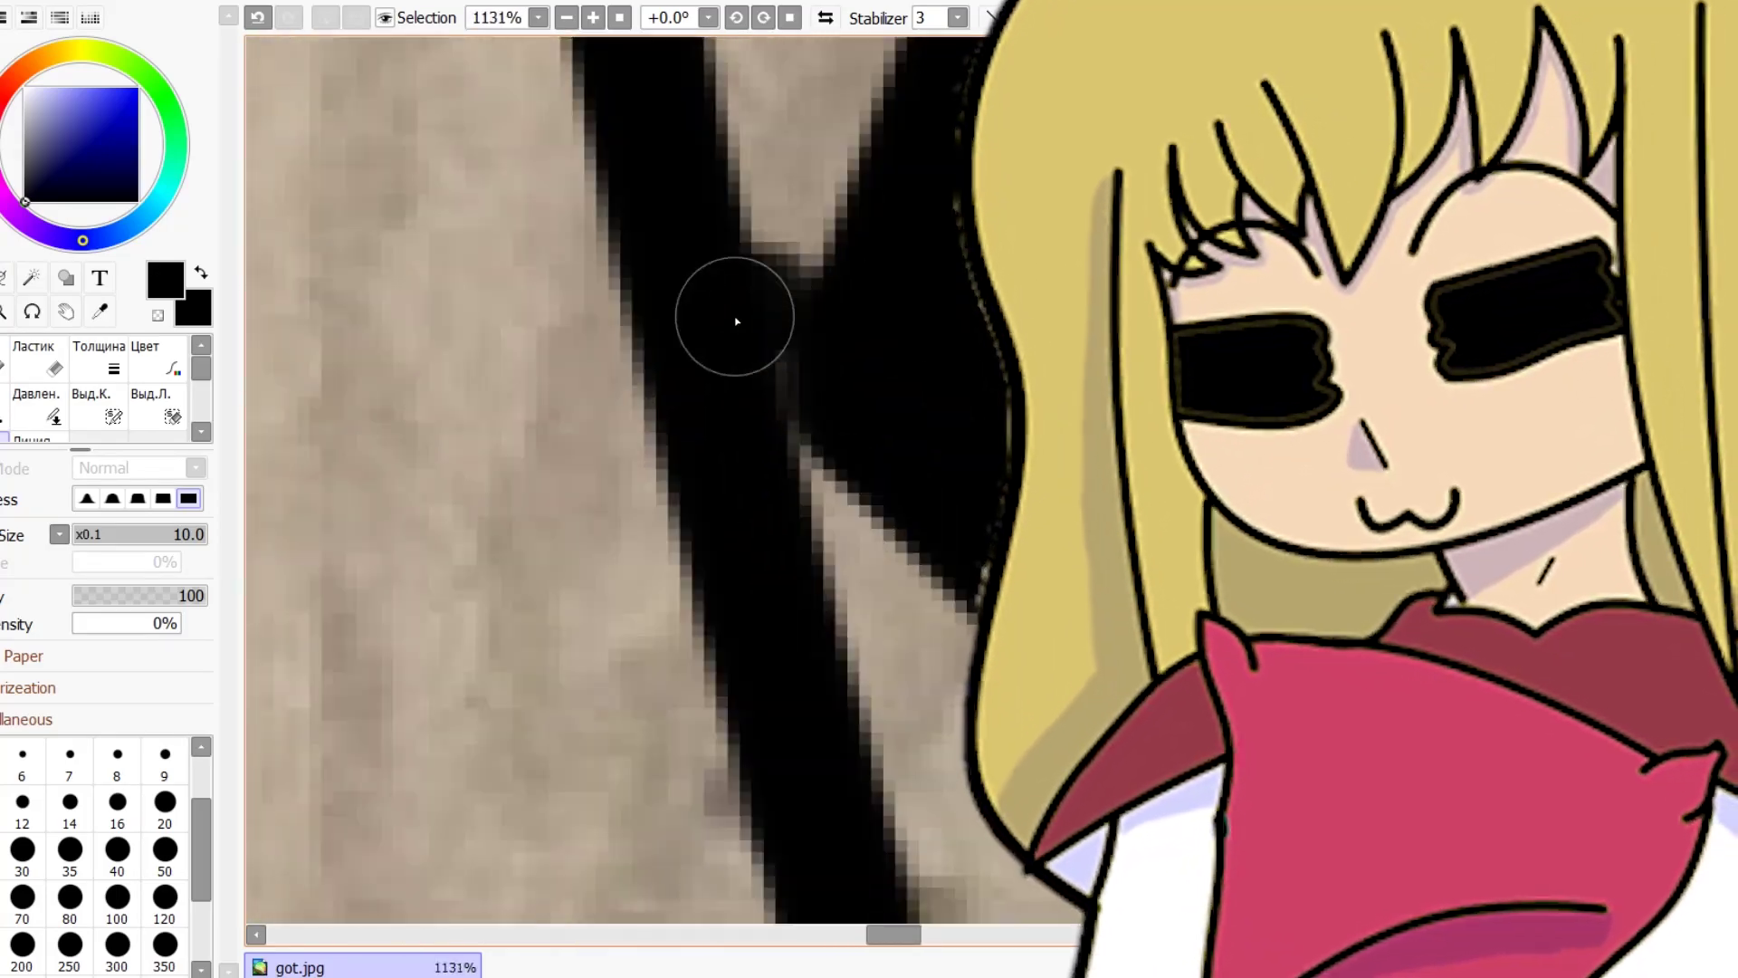
pyautogui.scroll(-6, 860, 364)
pyautogui.scroll(2, 860, 364)
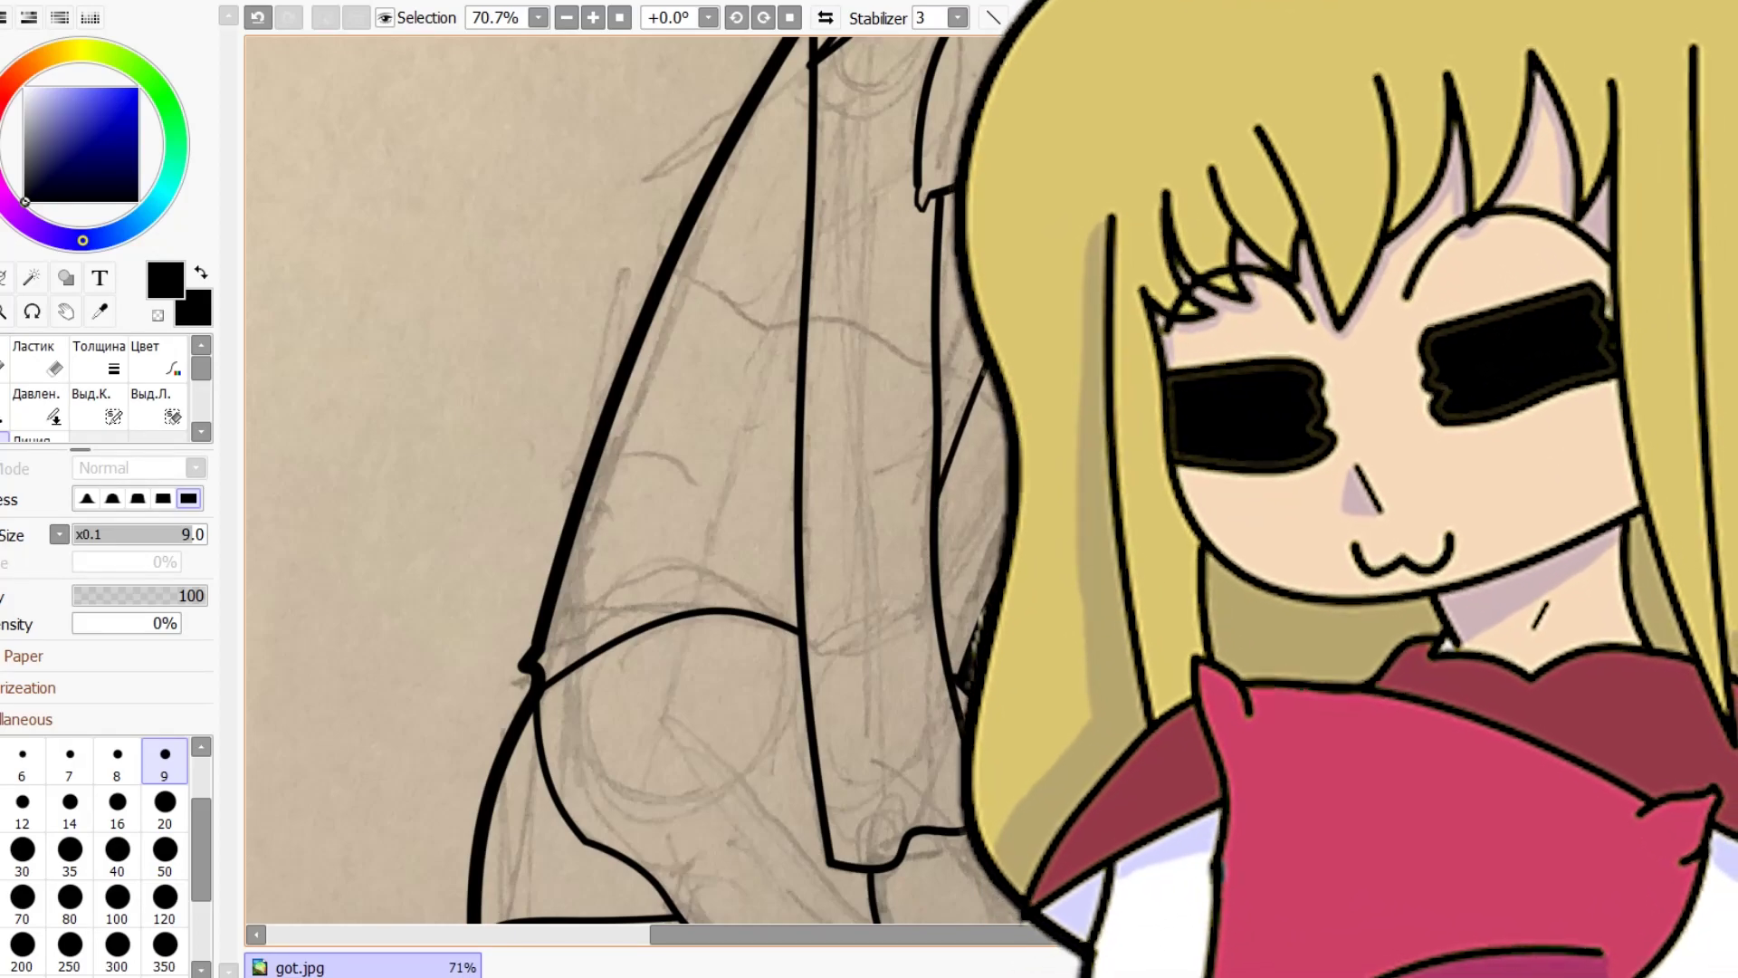
pyautogui.scroll(-2, 937, 371)
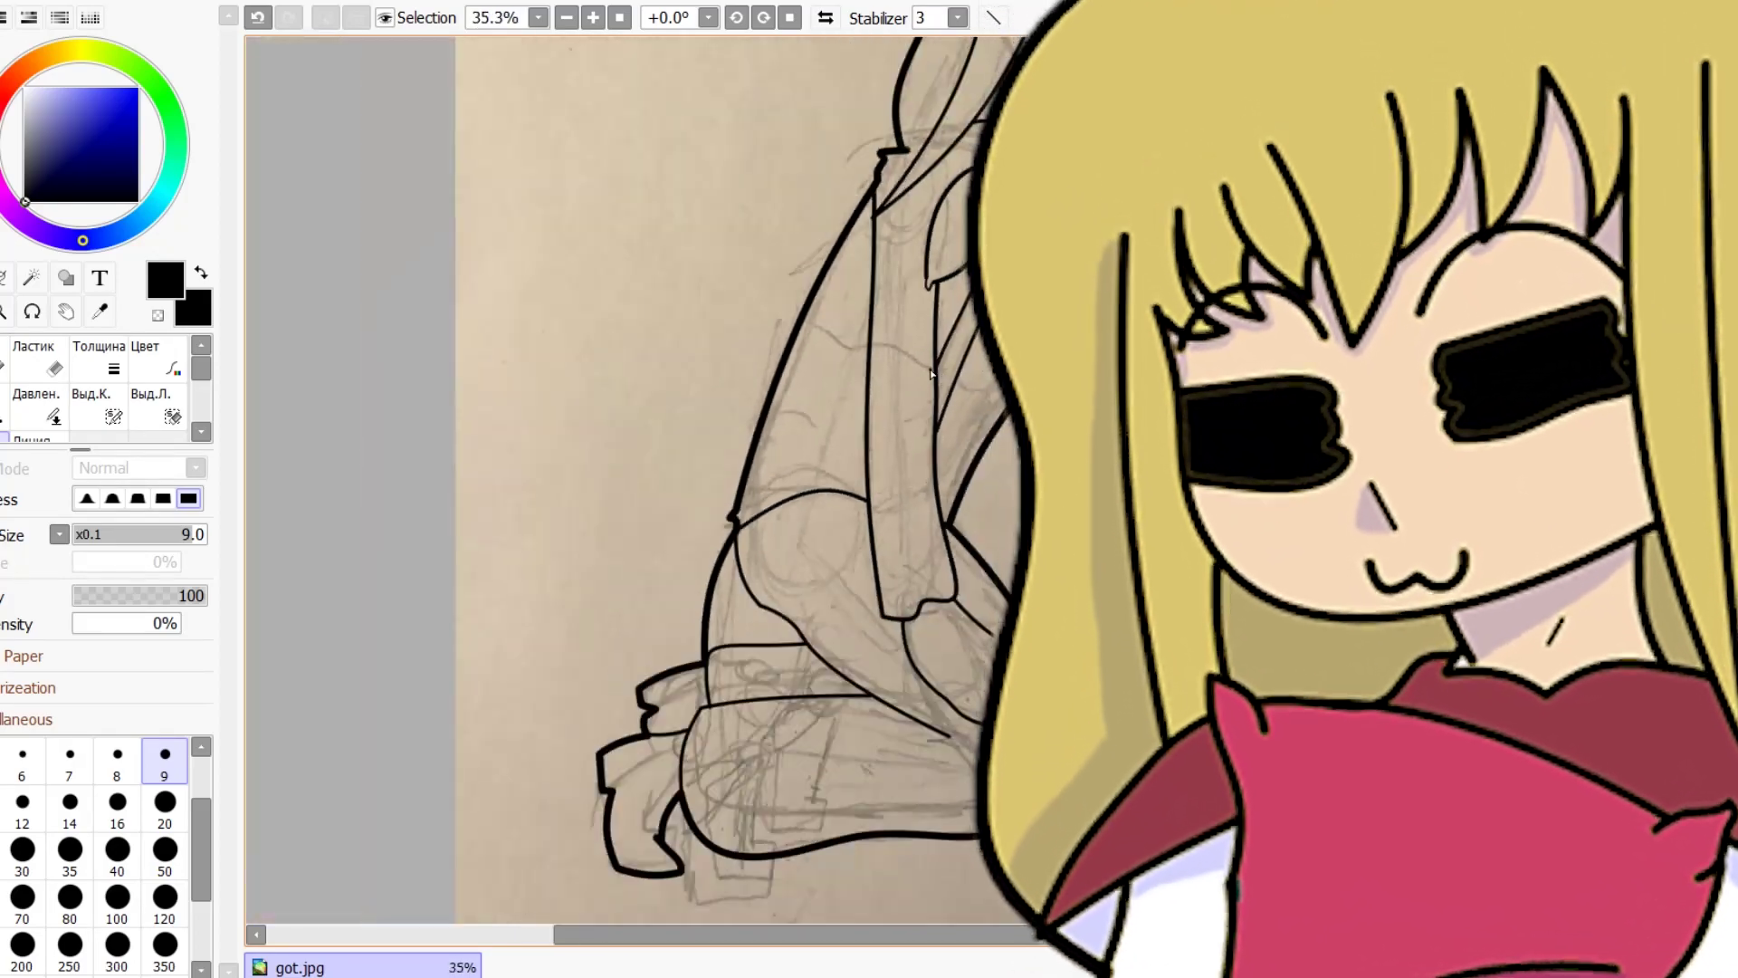
pyautogui.scroll(4, 871, 308)
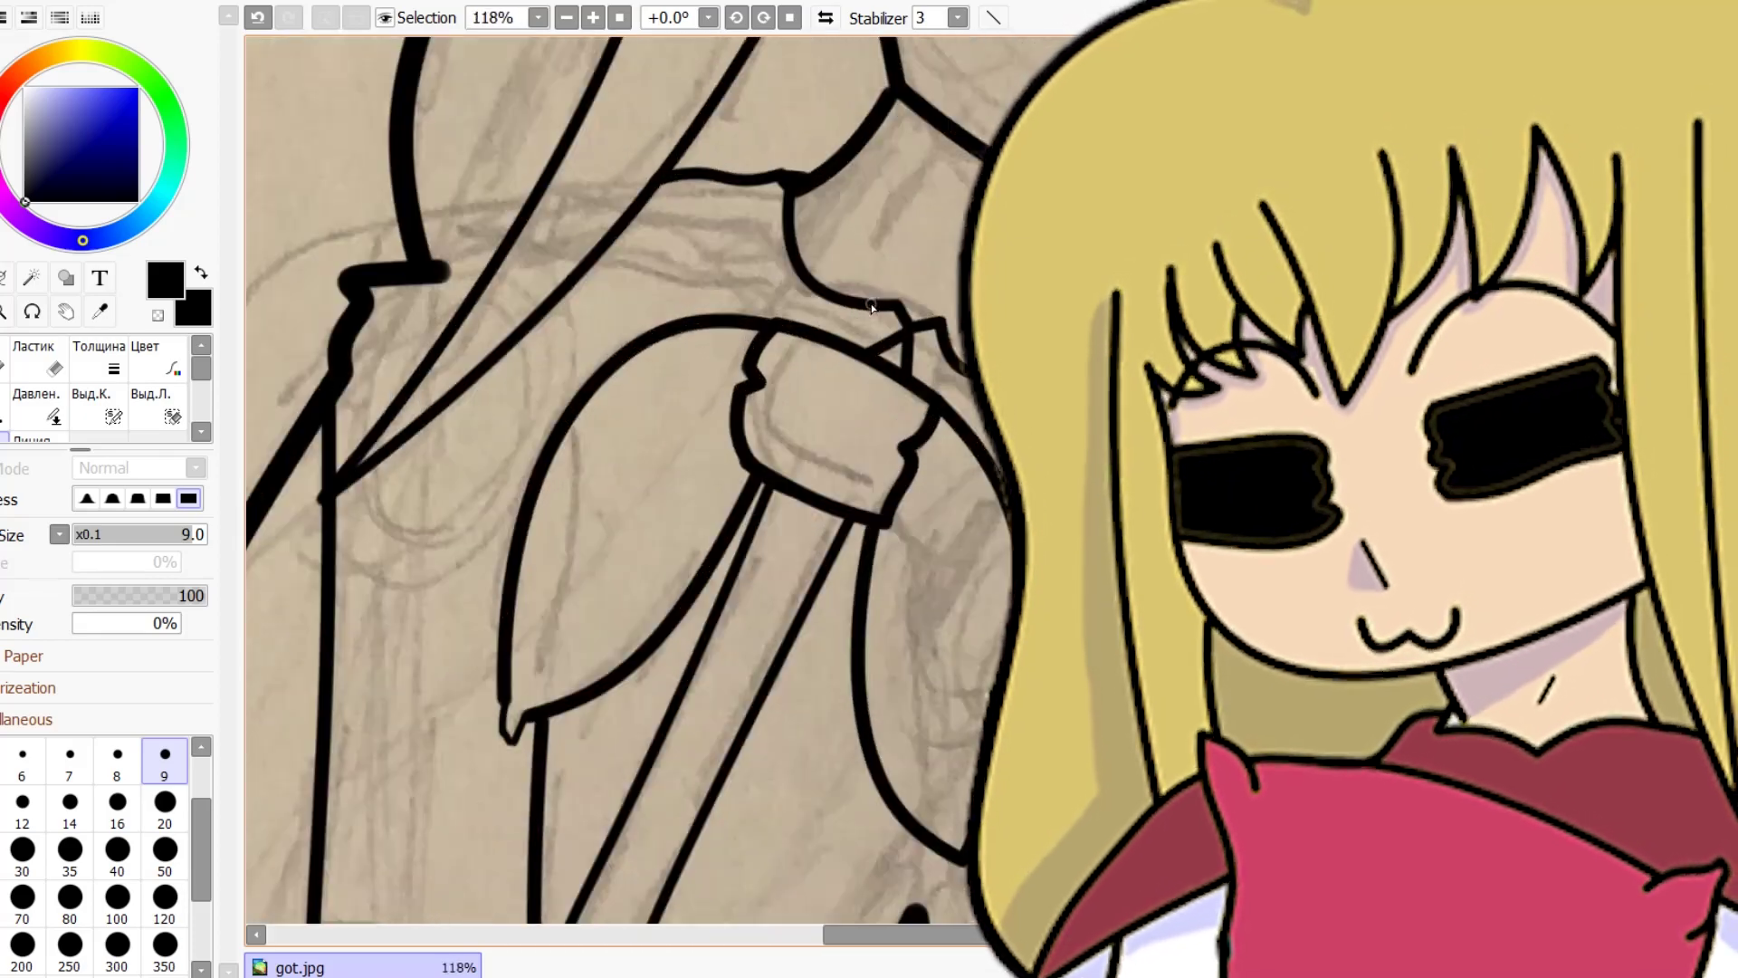
pyautogui.scroll(3, 872, 308)
pyautogui.moveTo(618, 189); pyautogui.dragTo(691, 472)
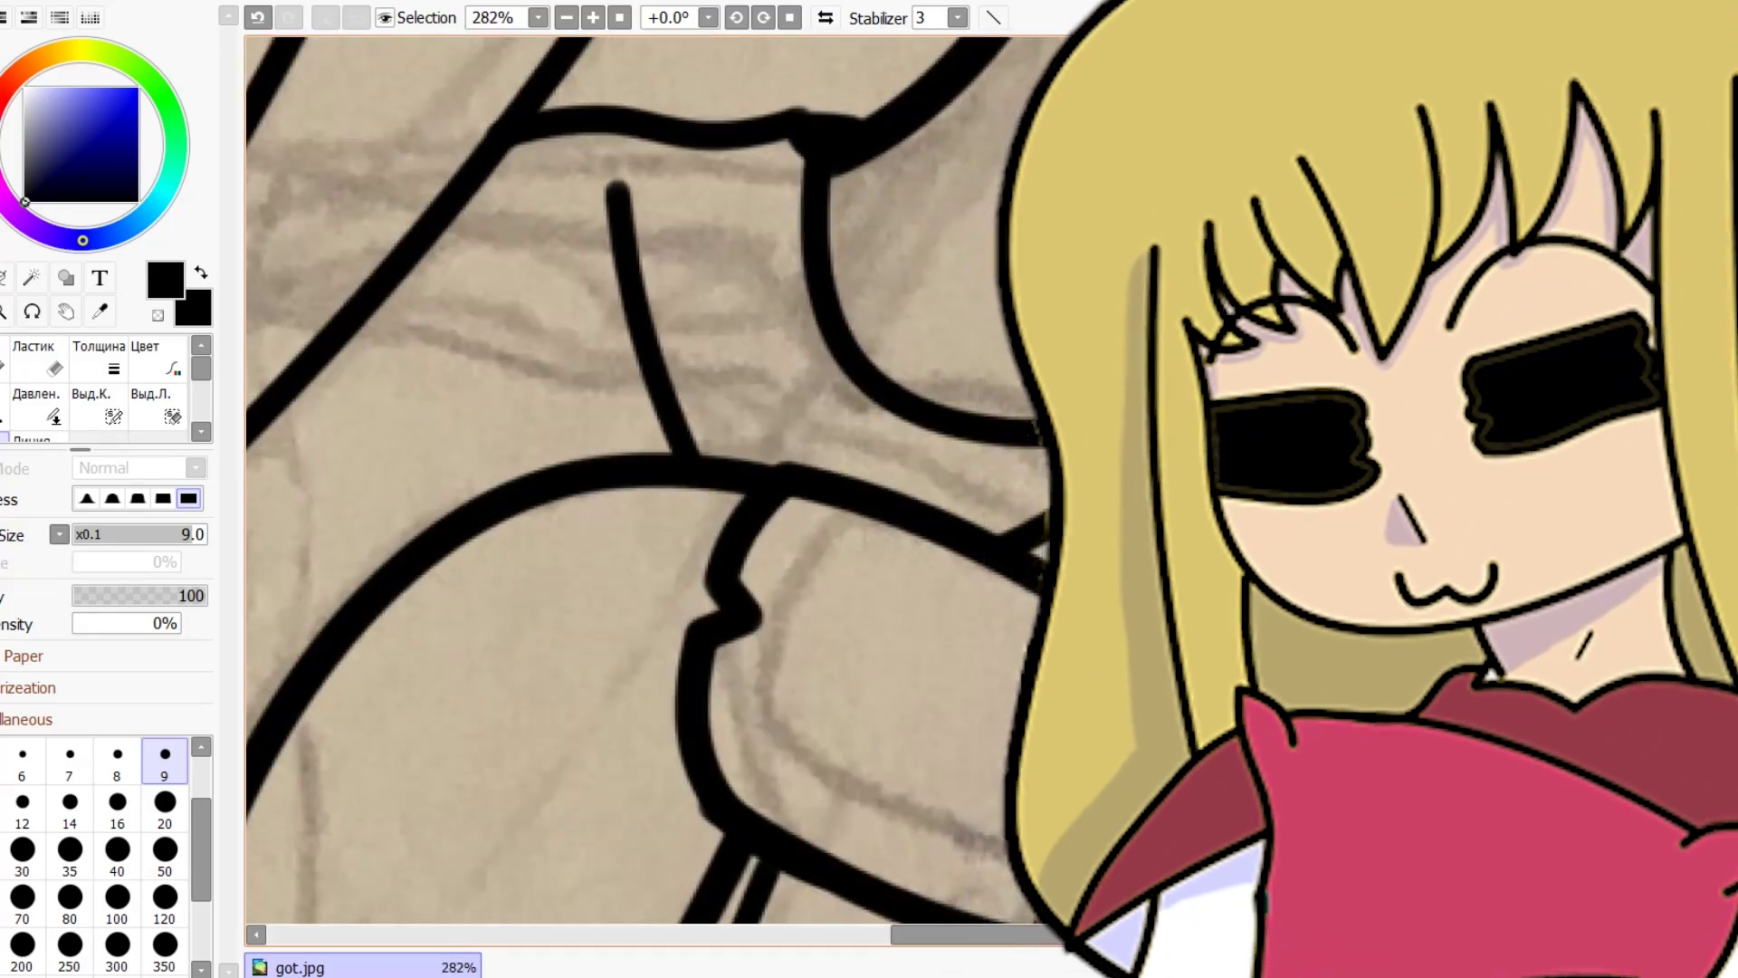
pyautogui.scroll(-3, 1118, 588)
pyautogui.scroll(-4, 1119, 588)
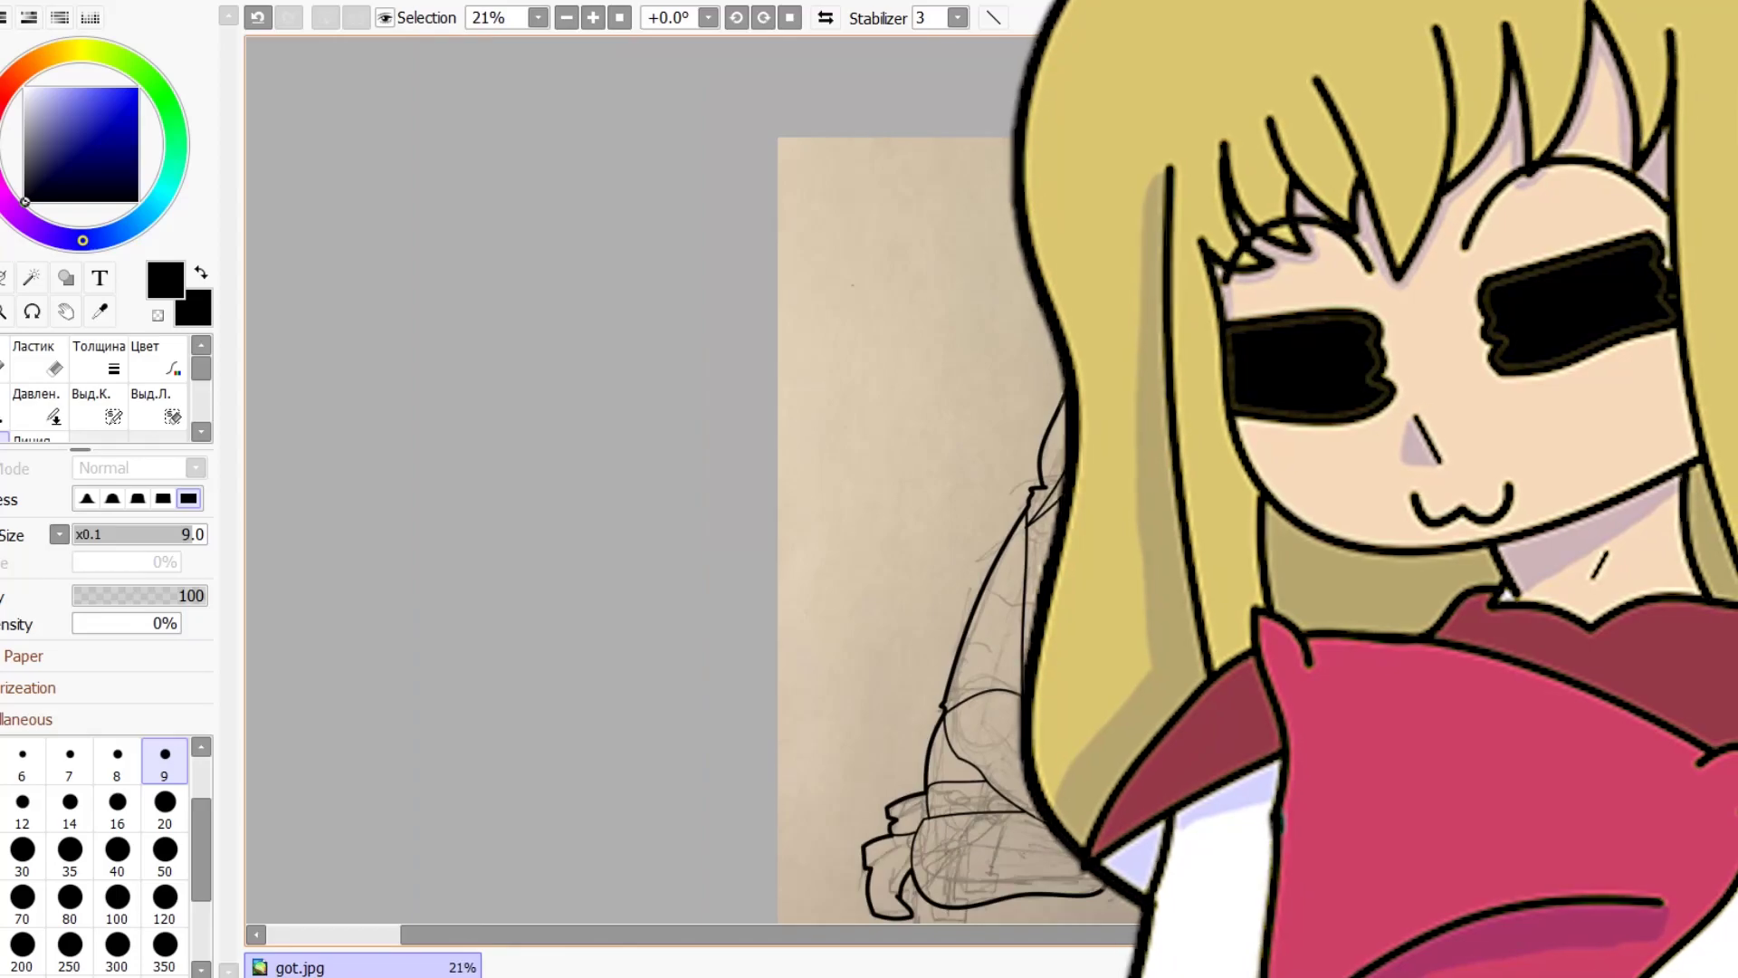
pyautogui.scroll(-2, 1119, 588)
pyautogui.scroll(10, 1118, 588)
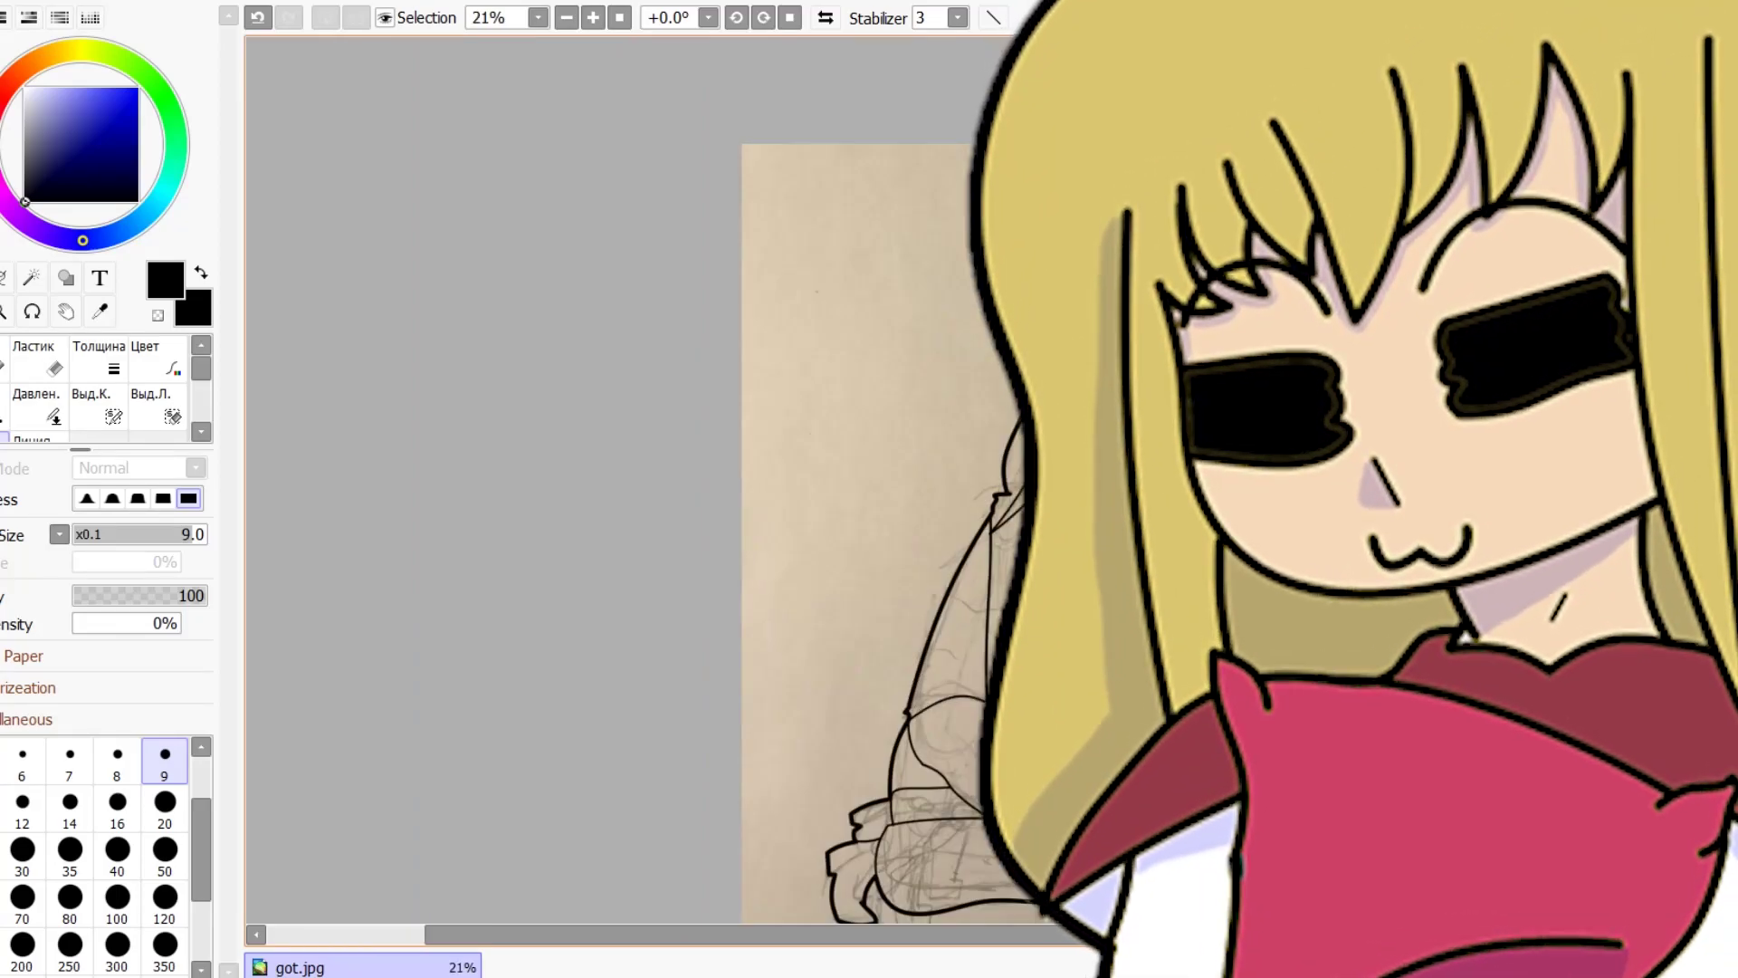
pyautogui.scroll(-4, 652, 489)
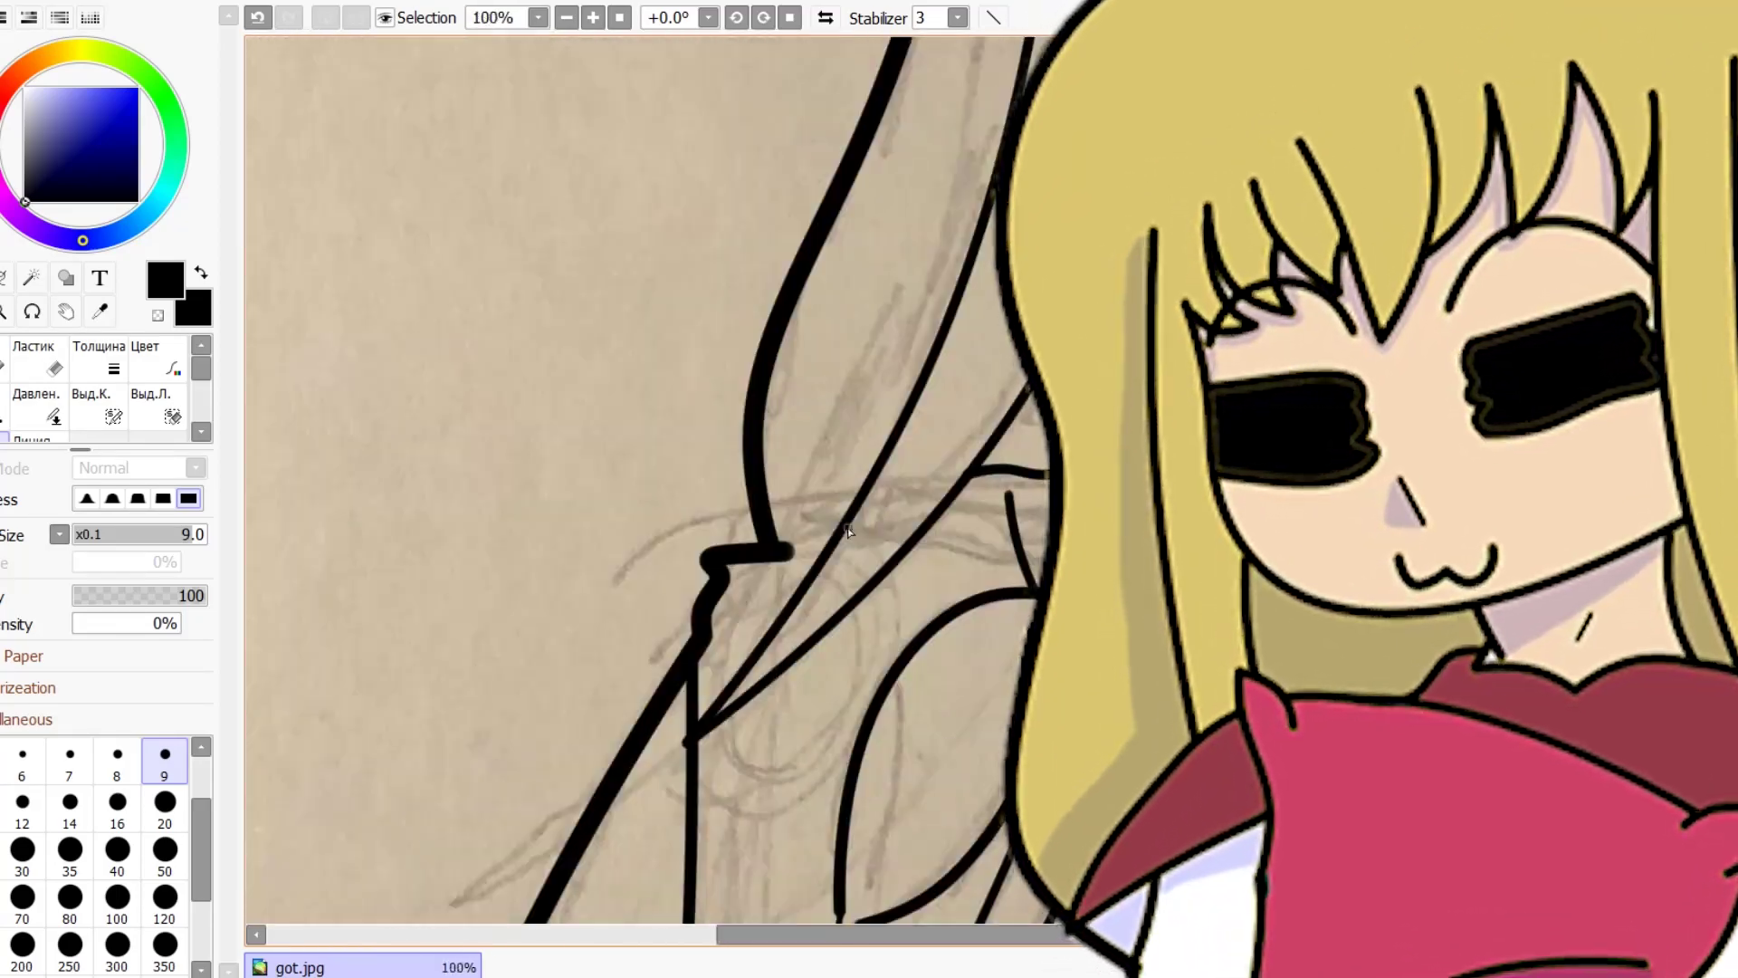
pyautogui.scroll(3, 652, 488)
pyautogui.moveTo(629, 579)
pyautogui.mouseDown()
pyautogui.moveTo(706, 567)
pyautogui.moveTo(887, 449)
pyautogui.mouseUp()
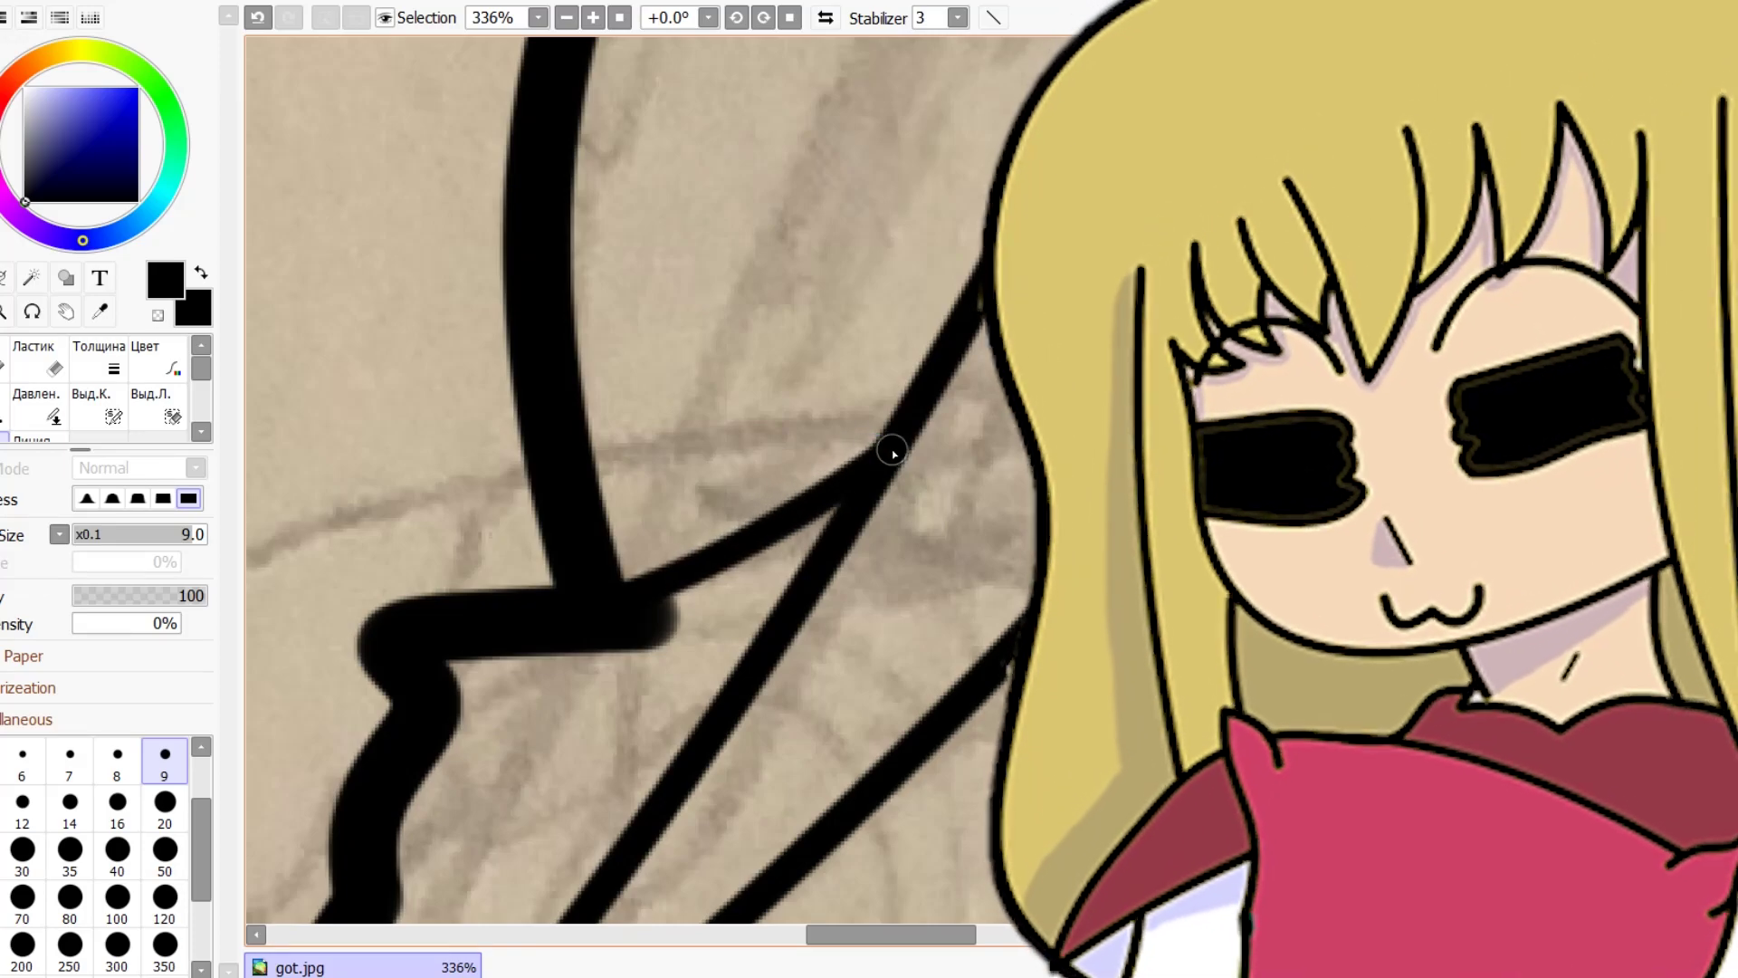
pyautogui.moveTo(647, 621); pyautogui.dragTo(760, 550)
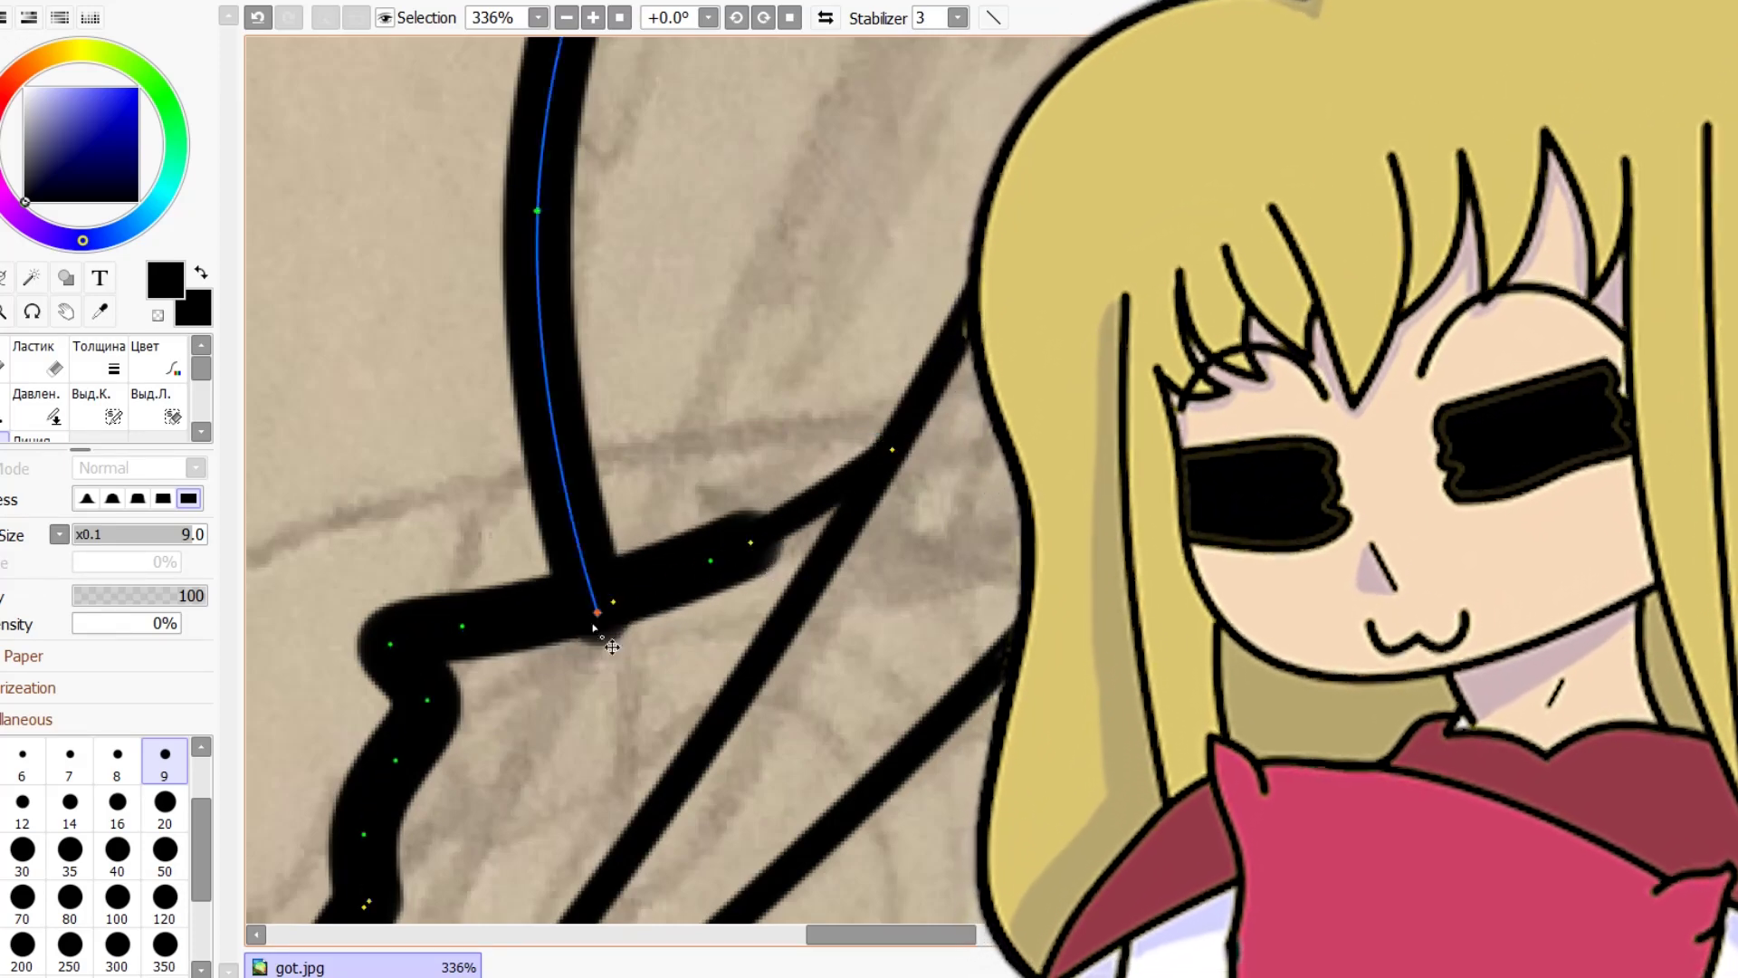
# Drag the outer hair outline's control points so its lower end bulges out toward the shoulder.
pyautogui.scroll(-6, 606, 616)
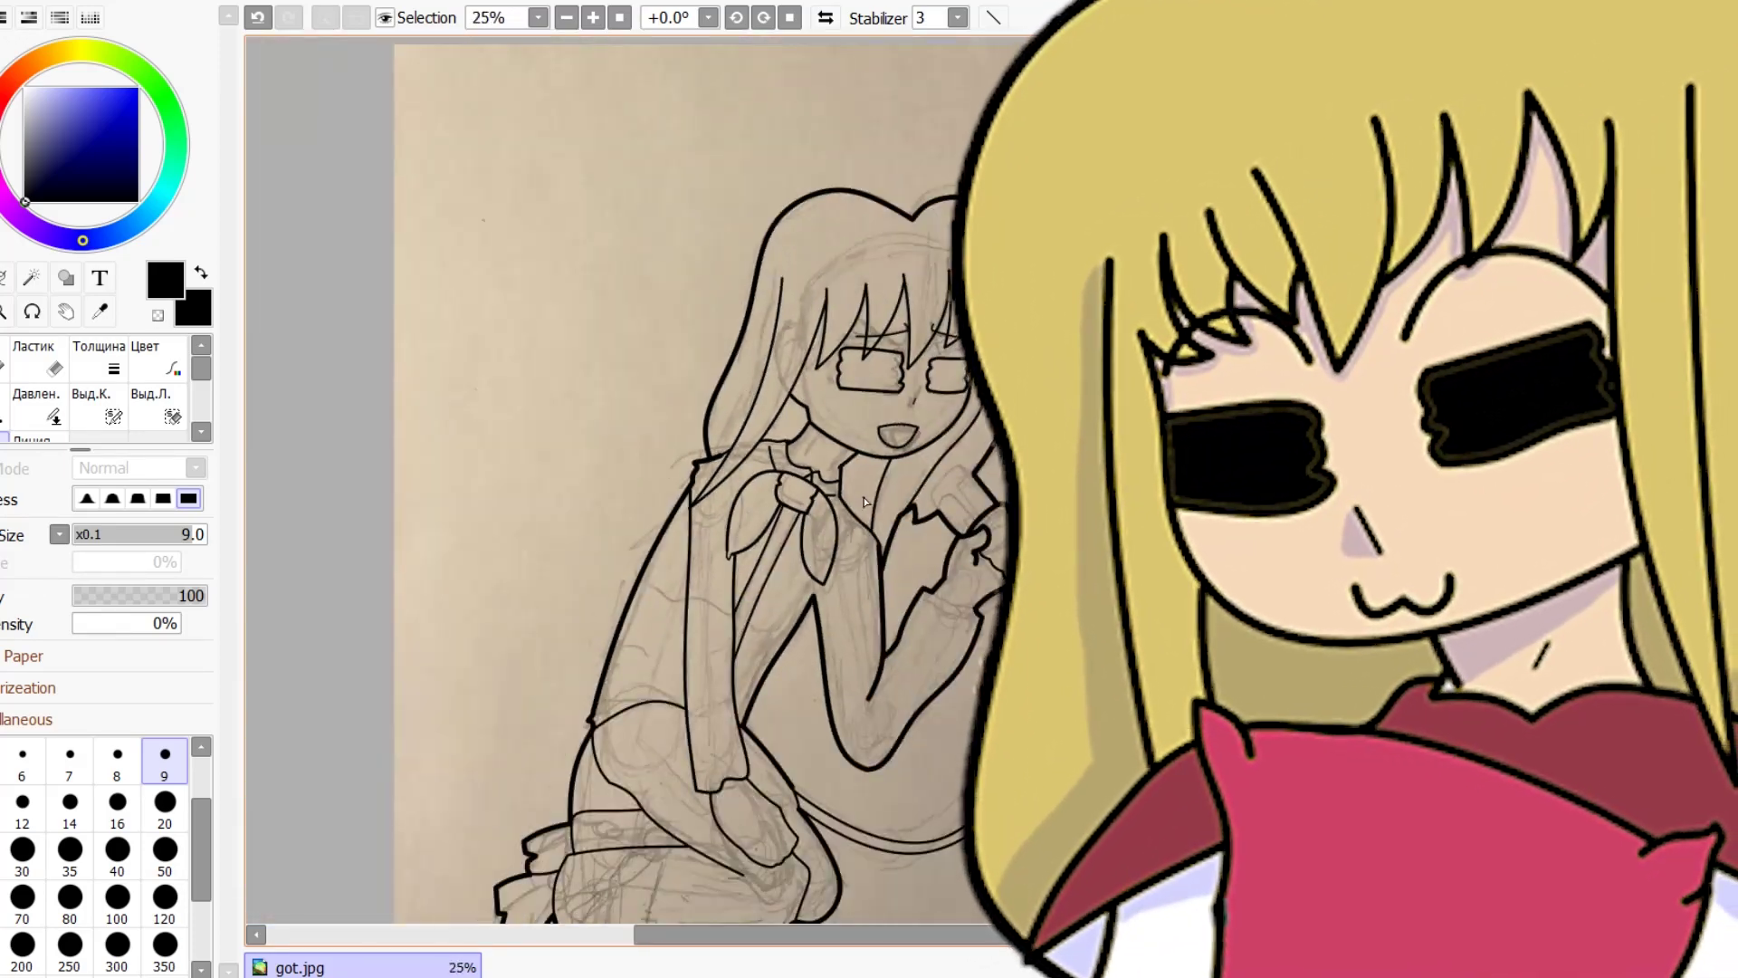
pyautogui.scroll(5, 865, 520)
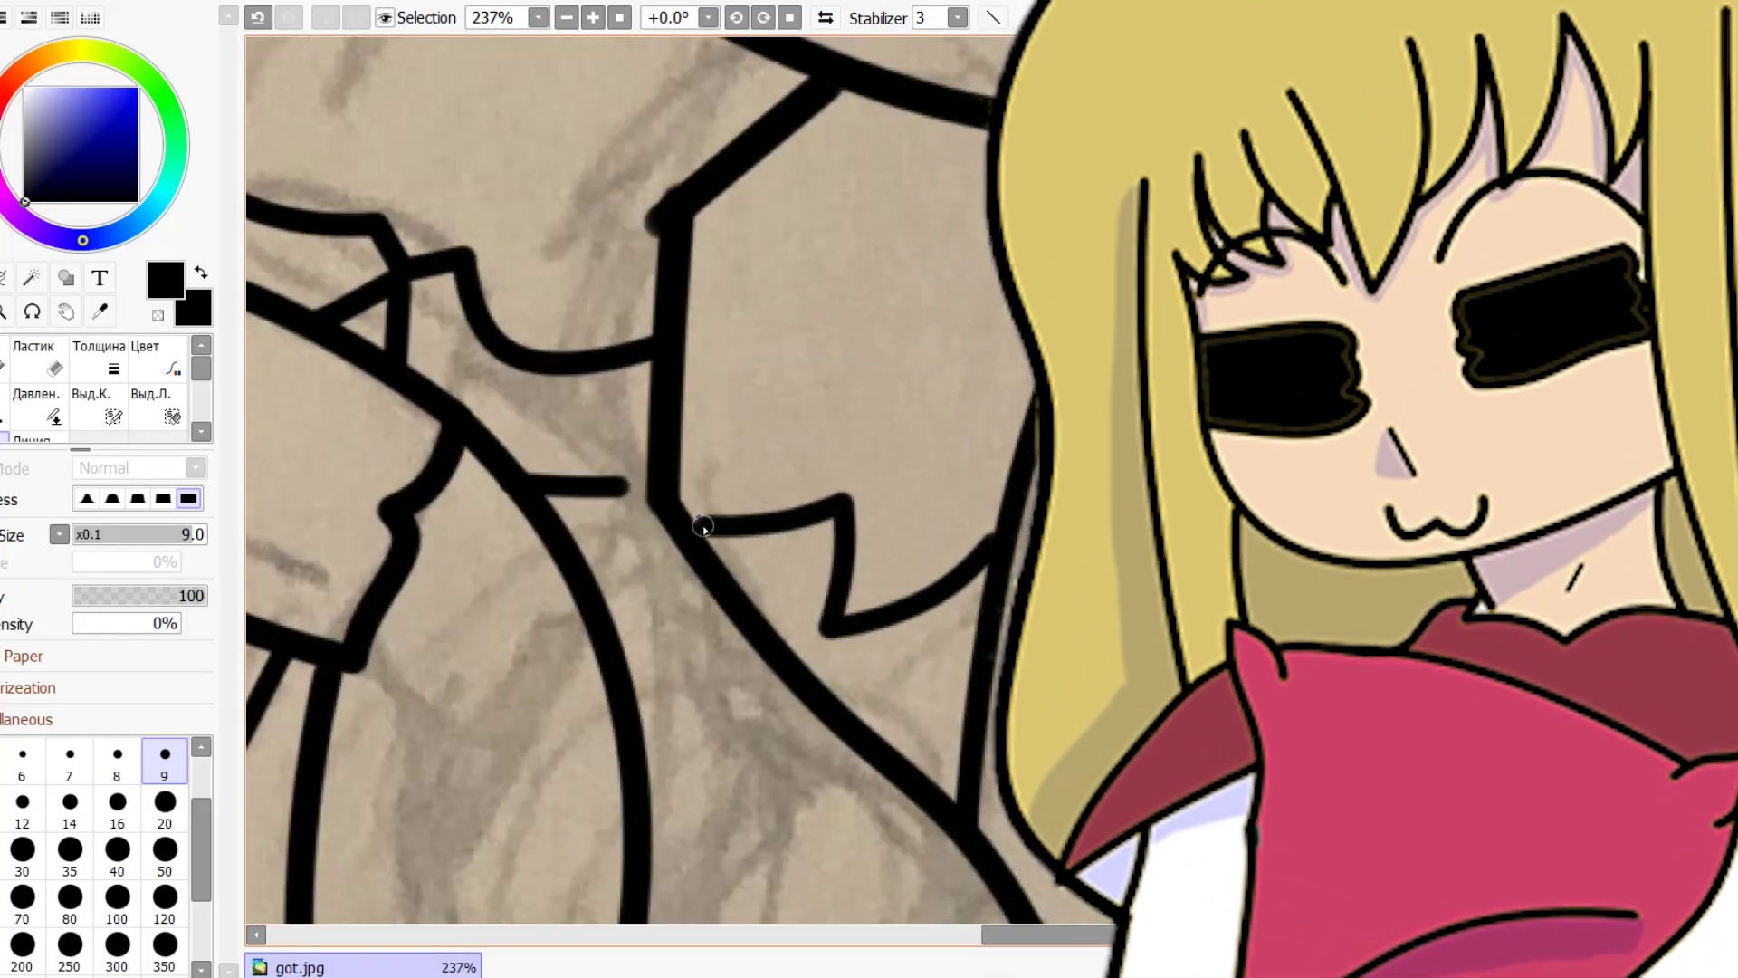
pyautogui.scroll(-5, 683, 526)
pyautogui.scroll(1, 688, 407)
pyautogui.scroll(-2, 693, 303)
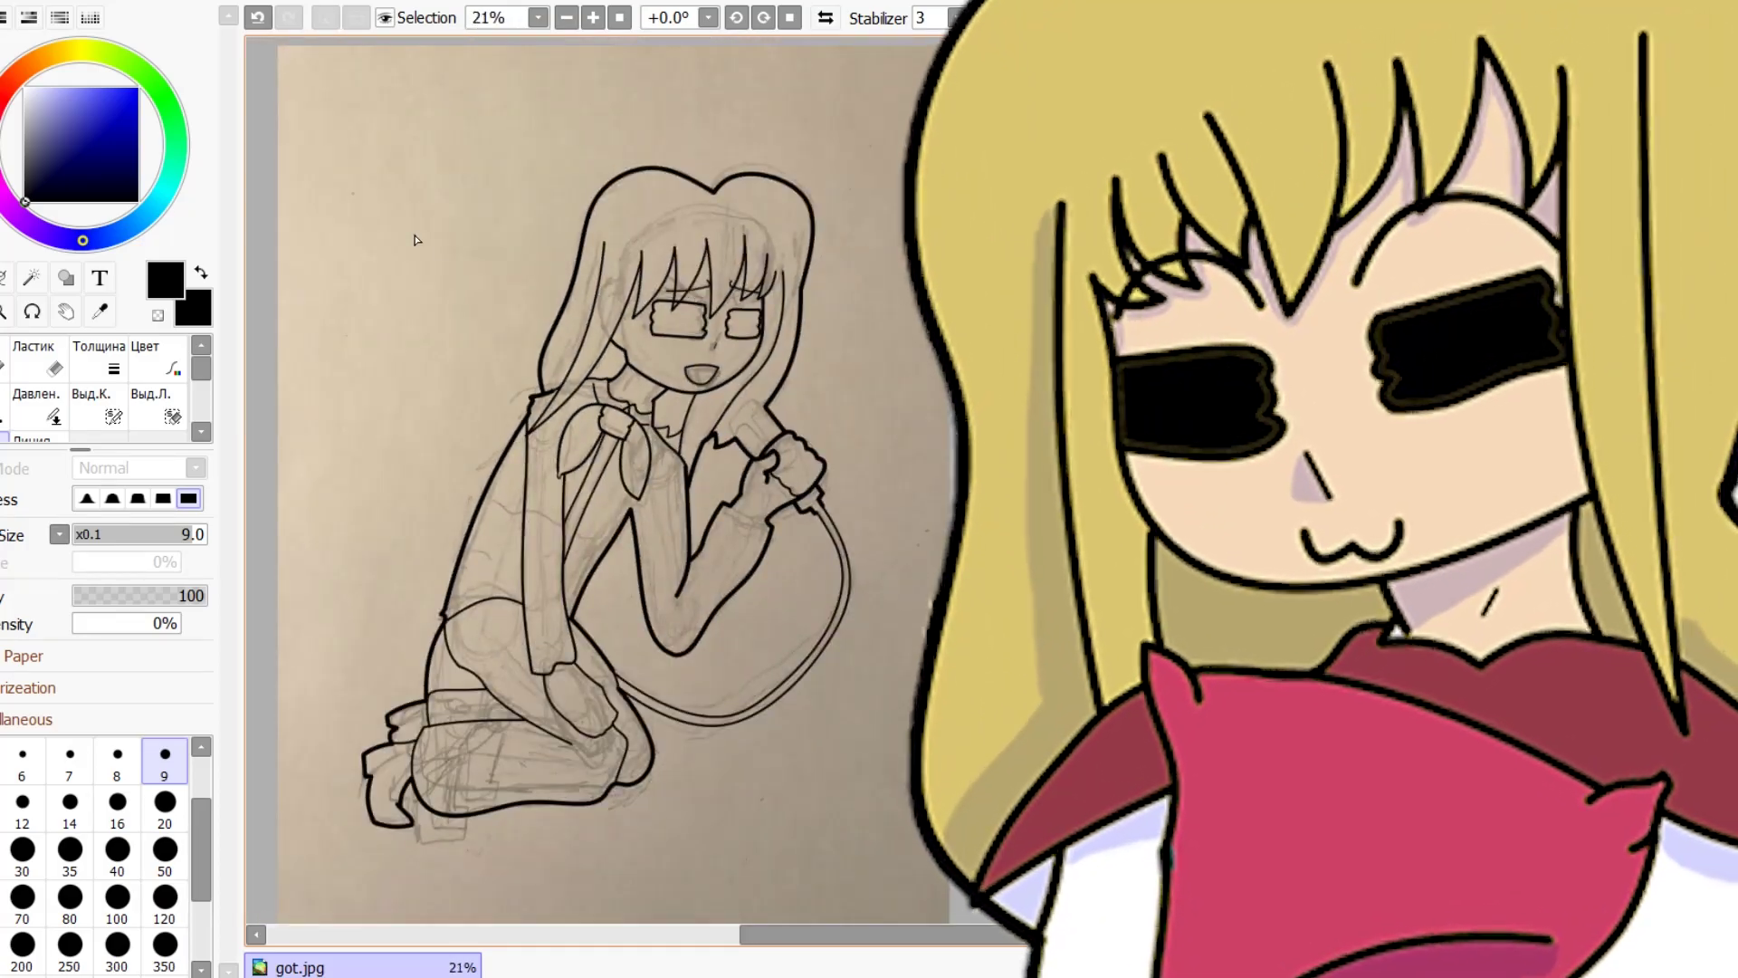
pyautogui.scroll(3, 417, 240)
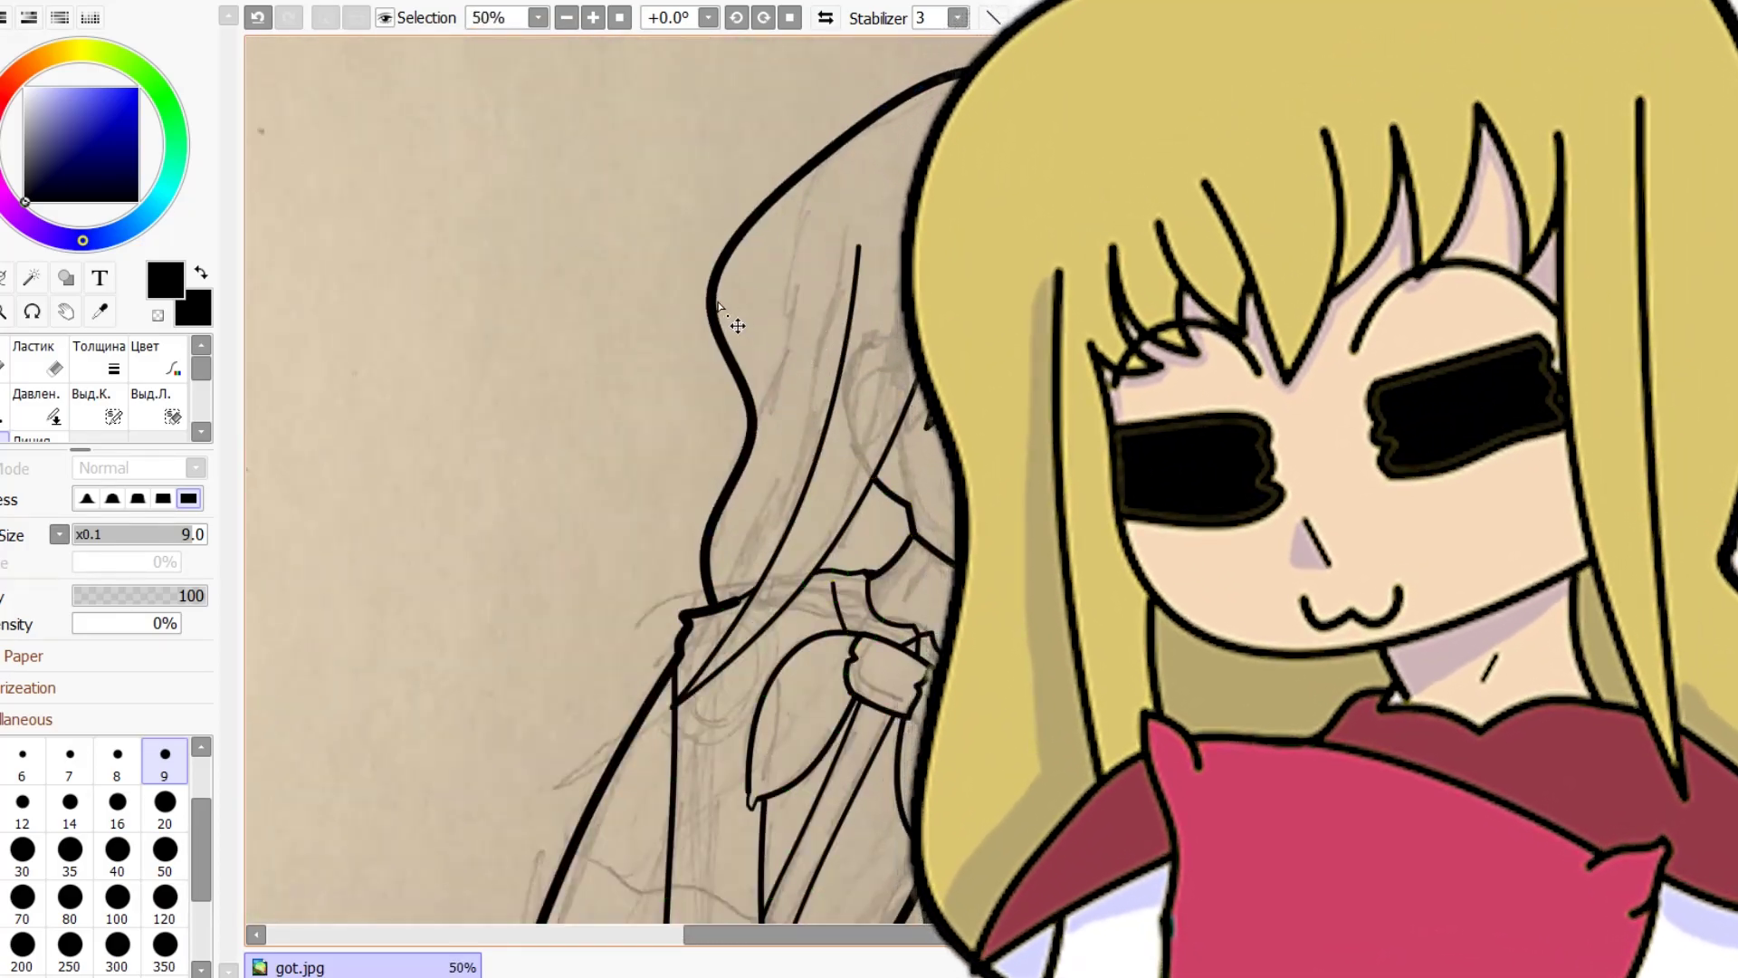
pyautogui.moveTo(717, 305); pyautogui.dragTo(755, 295)
pyautogui.moveTo(758, 419); pyautogui.dragTo(714, 422)
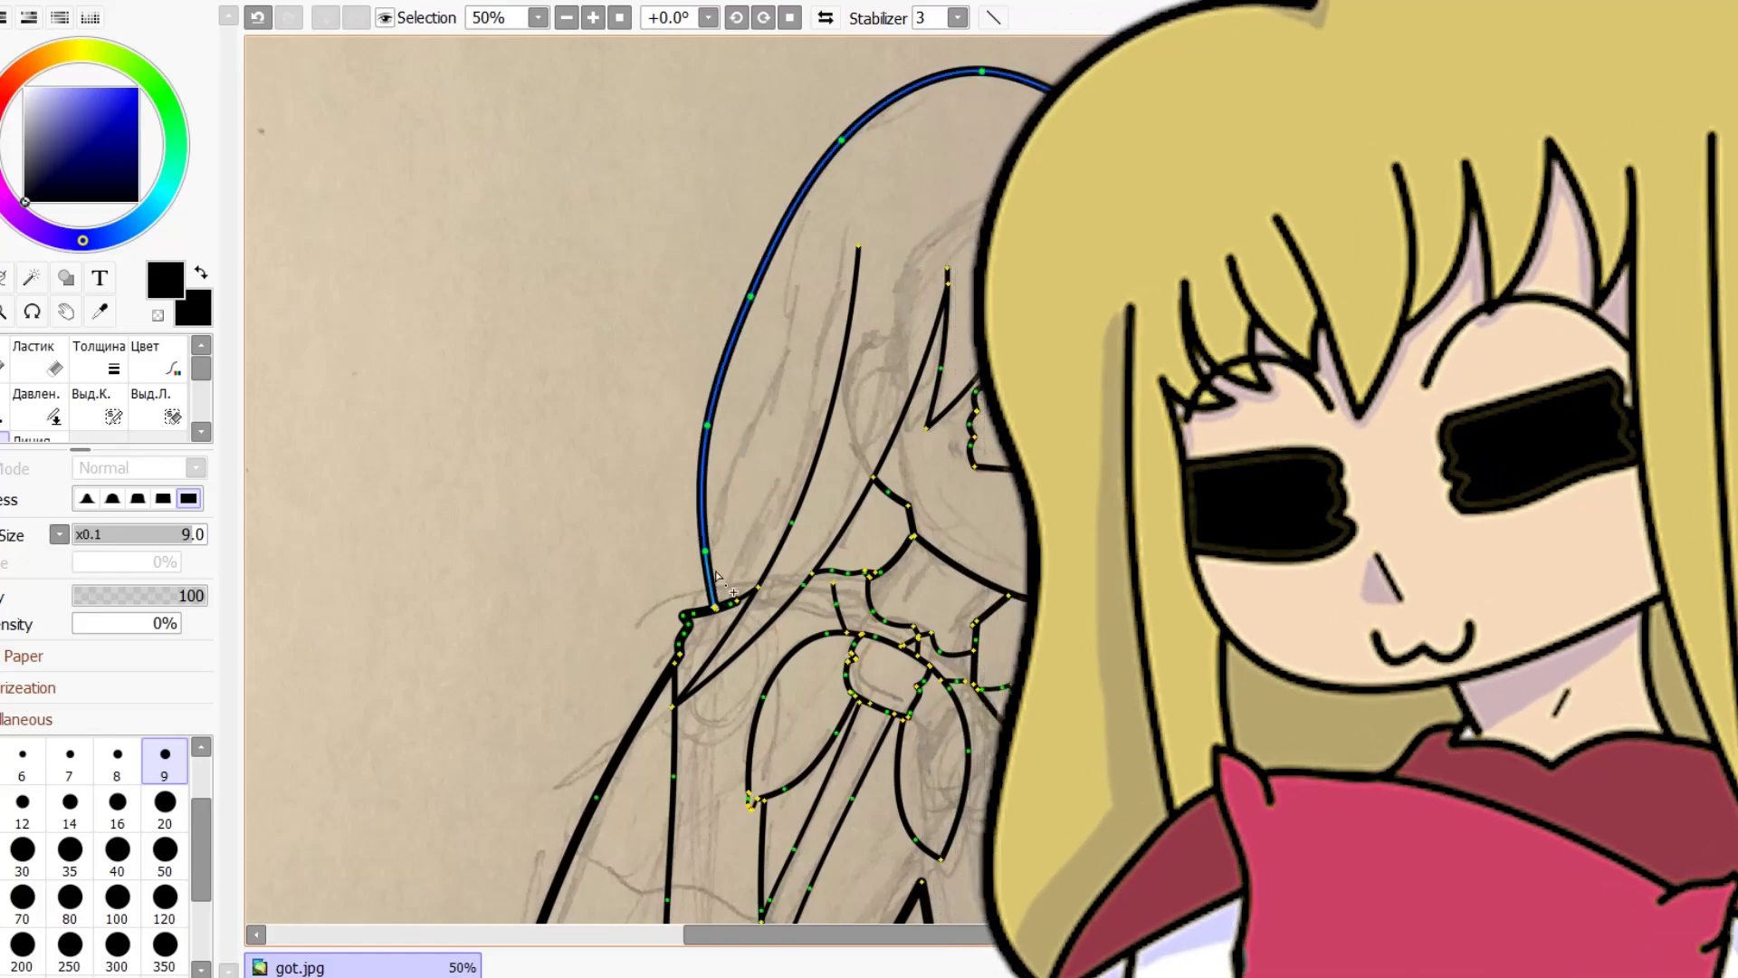
pyautogui.moveTo(717, 579); pyautogui.dragTo(672, 549)
pyautogui.moveTo(718, 608); pyautogui.dragTo(676, 617)
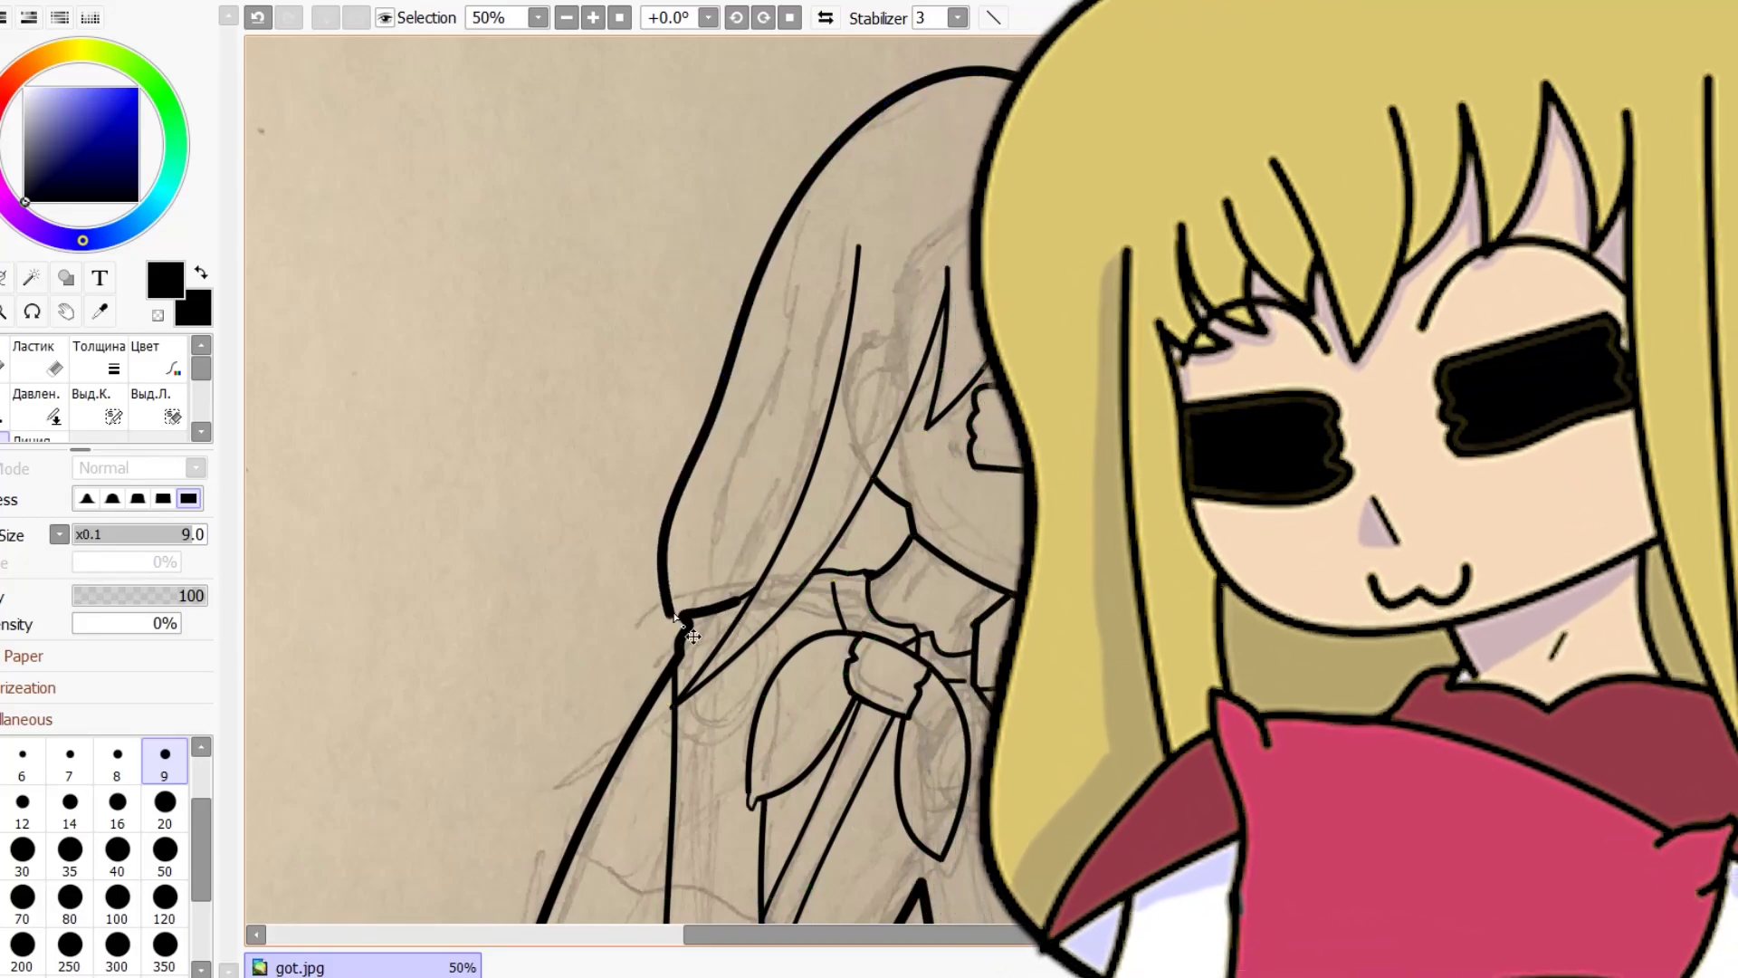
pyautogui.moveTo(666, 550); pyautogui.dragTo(645, 555)
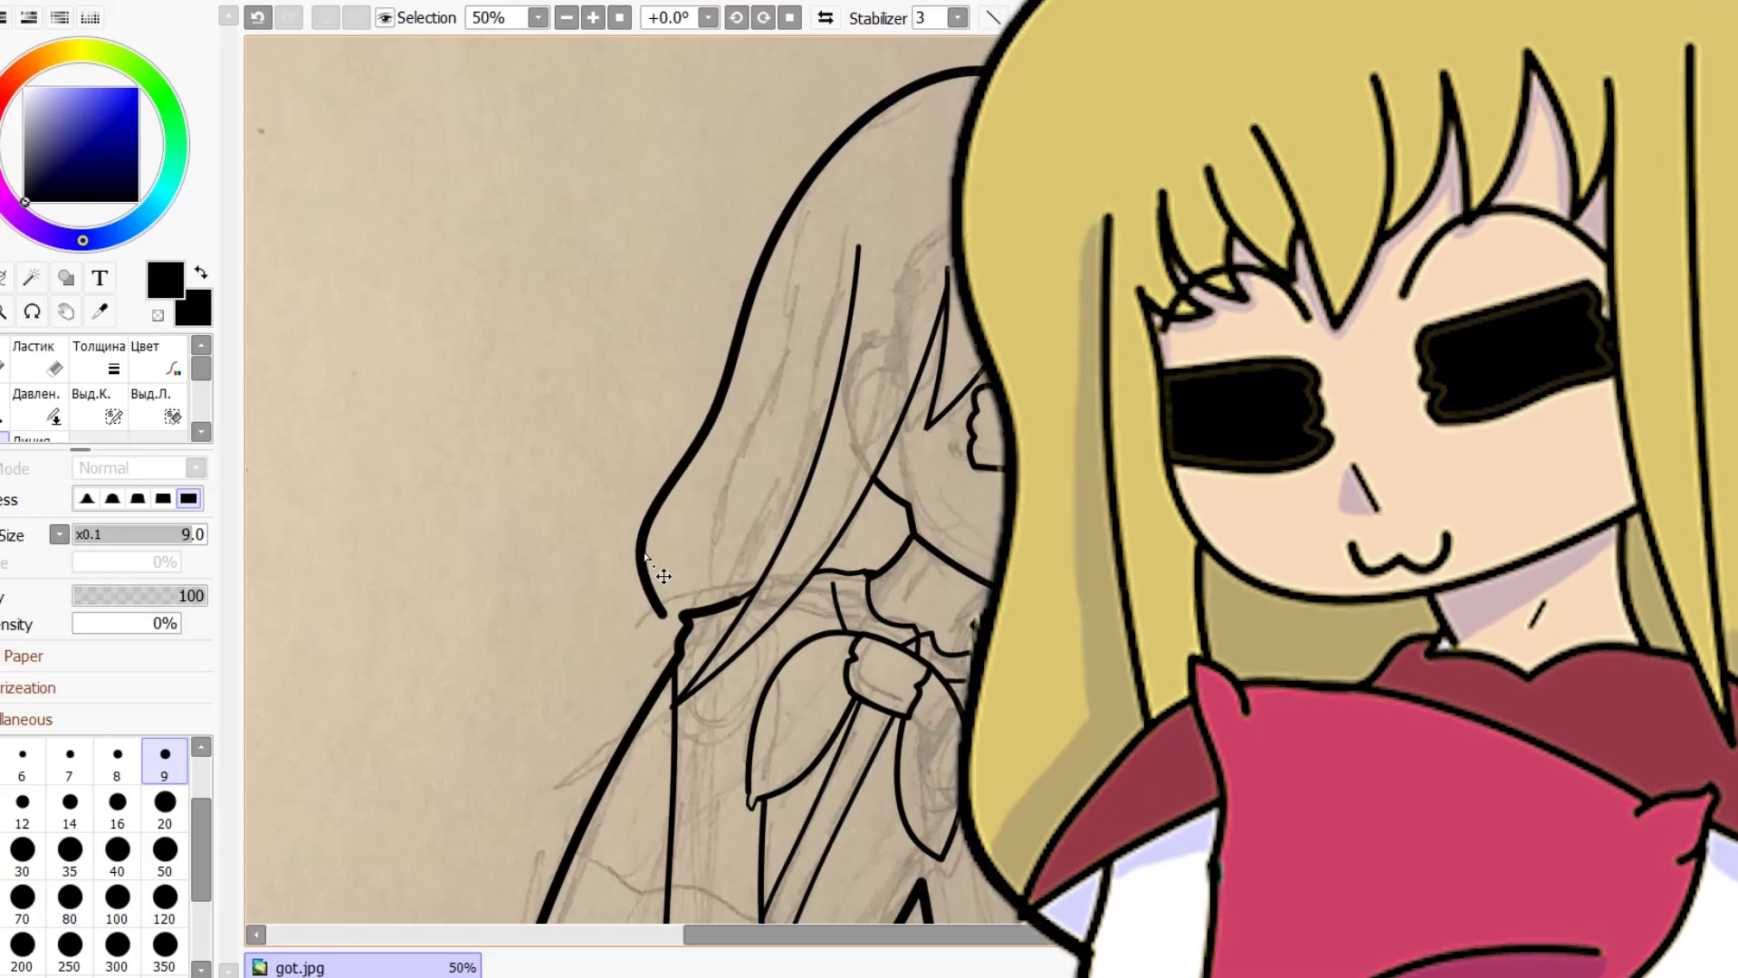
# Add a new curve from the hair line's end to the lower joint and adjust its bend.
pyautogui.scroll(6, 675, 625)
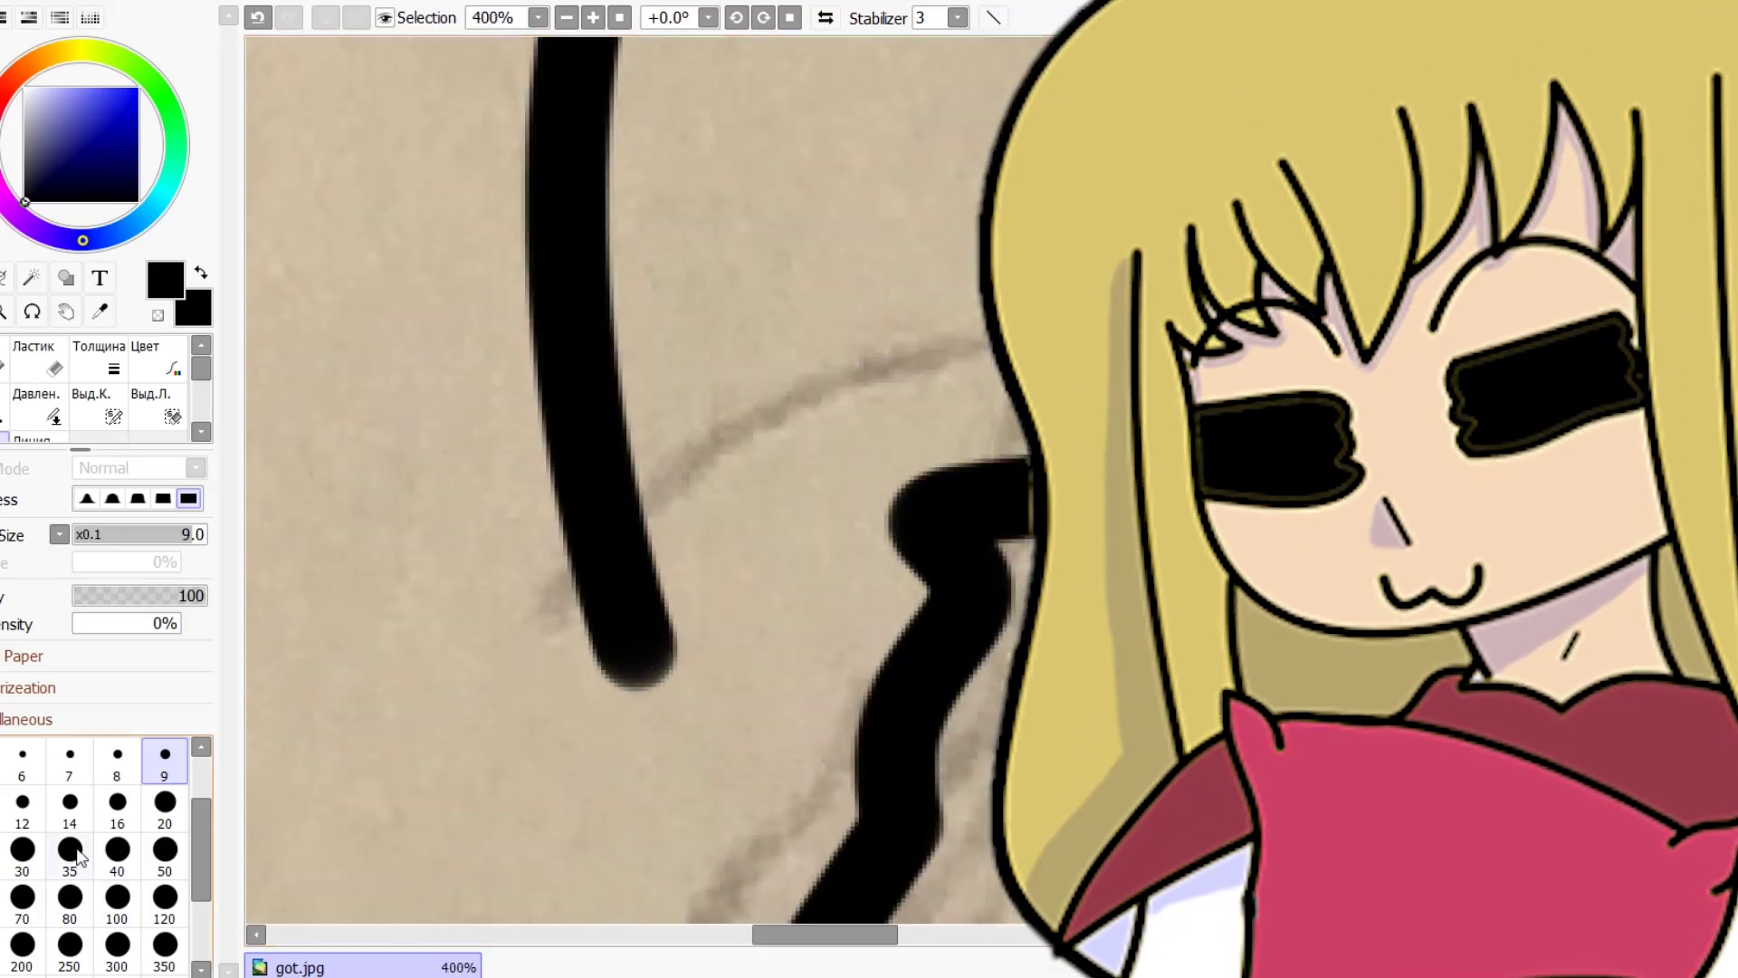
pyautogui.scroll(1, 618, 606)
pyautogui.click(646, 680)
pyautogui.click(732, 874)
pyautogui.scroll(-6, 830, 727)
pyautogui.scroll(6, 832, 853)
pyautogui.doubleClick(832, 854)
pyautogui.moveTo(639, 484); pyautogui.dragTo(642, 467)
pyautogui.scroll(-10, 660, 437)
pyautogui.scroll(-10, 664, 438)
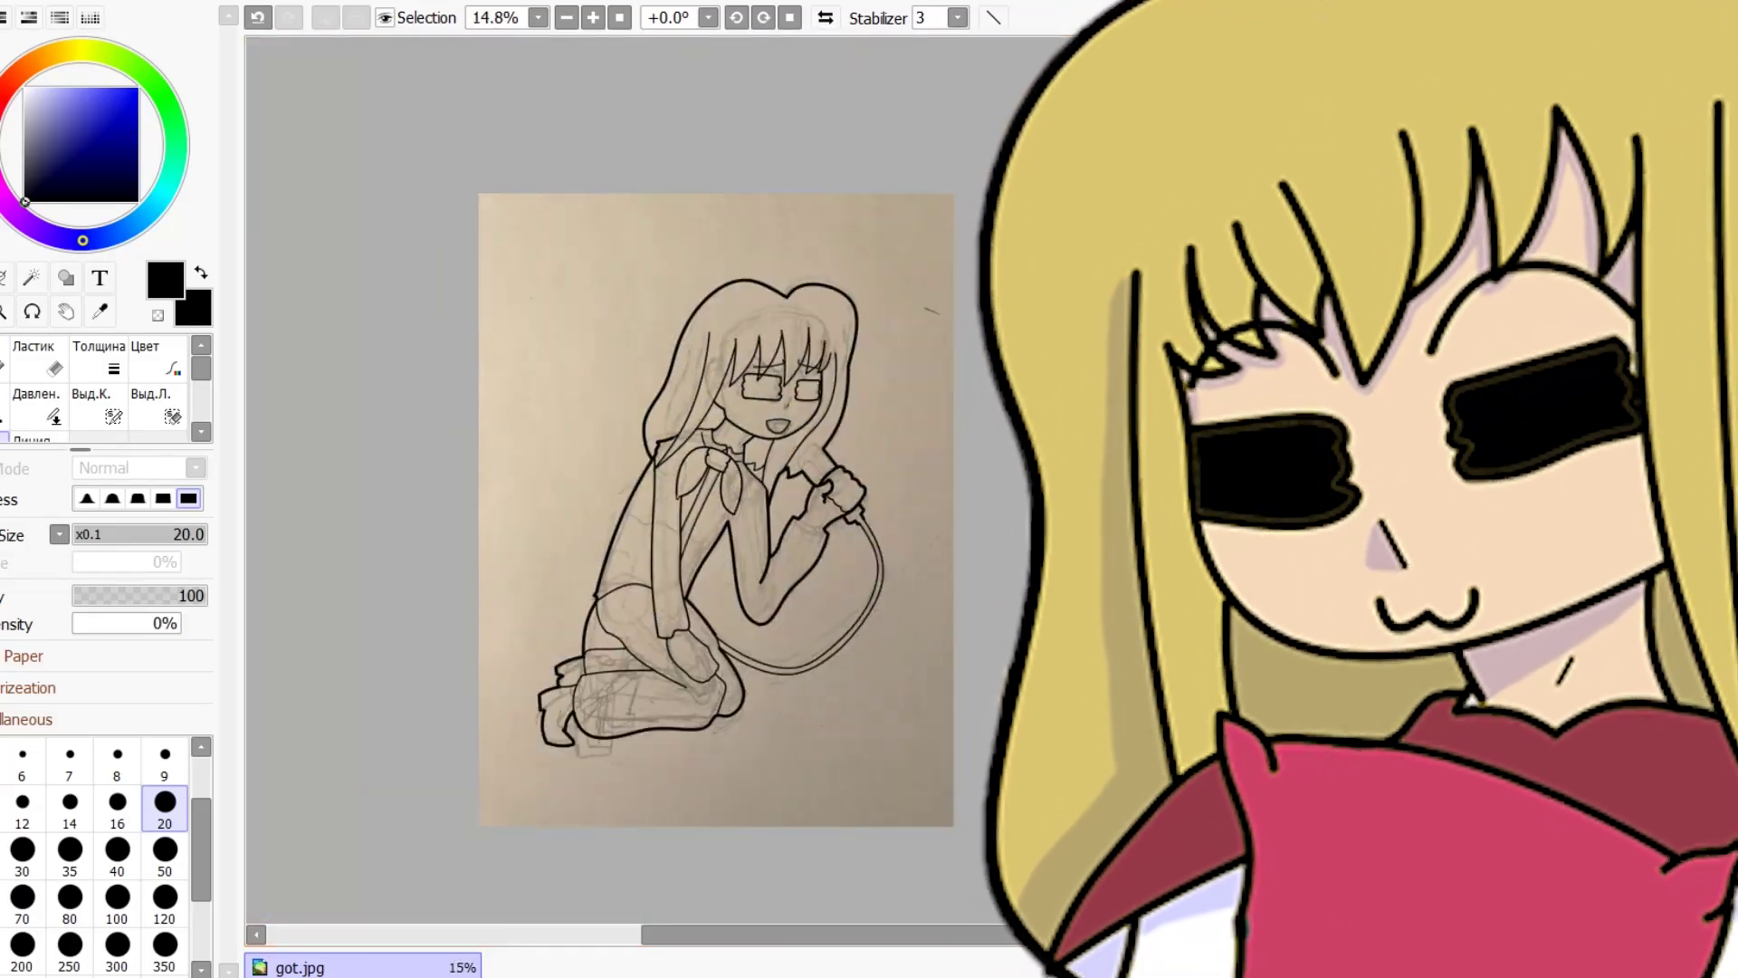
pyautogui.scroll(3, 746, 351)
pyautogui.scroll(-4, 674, 427)
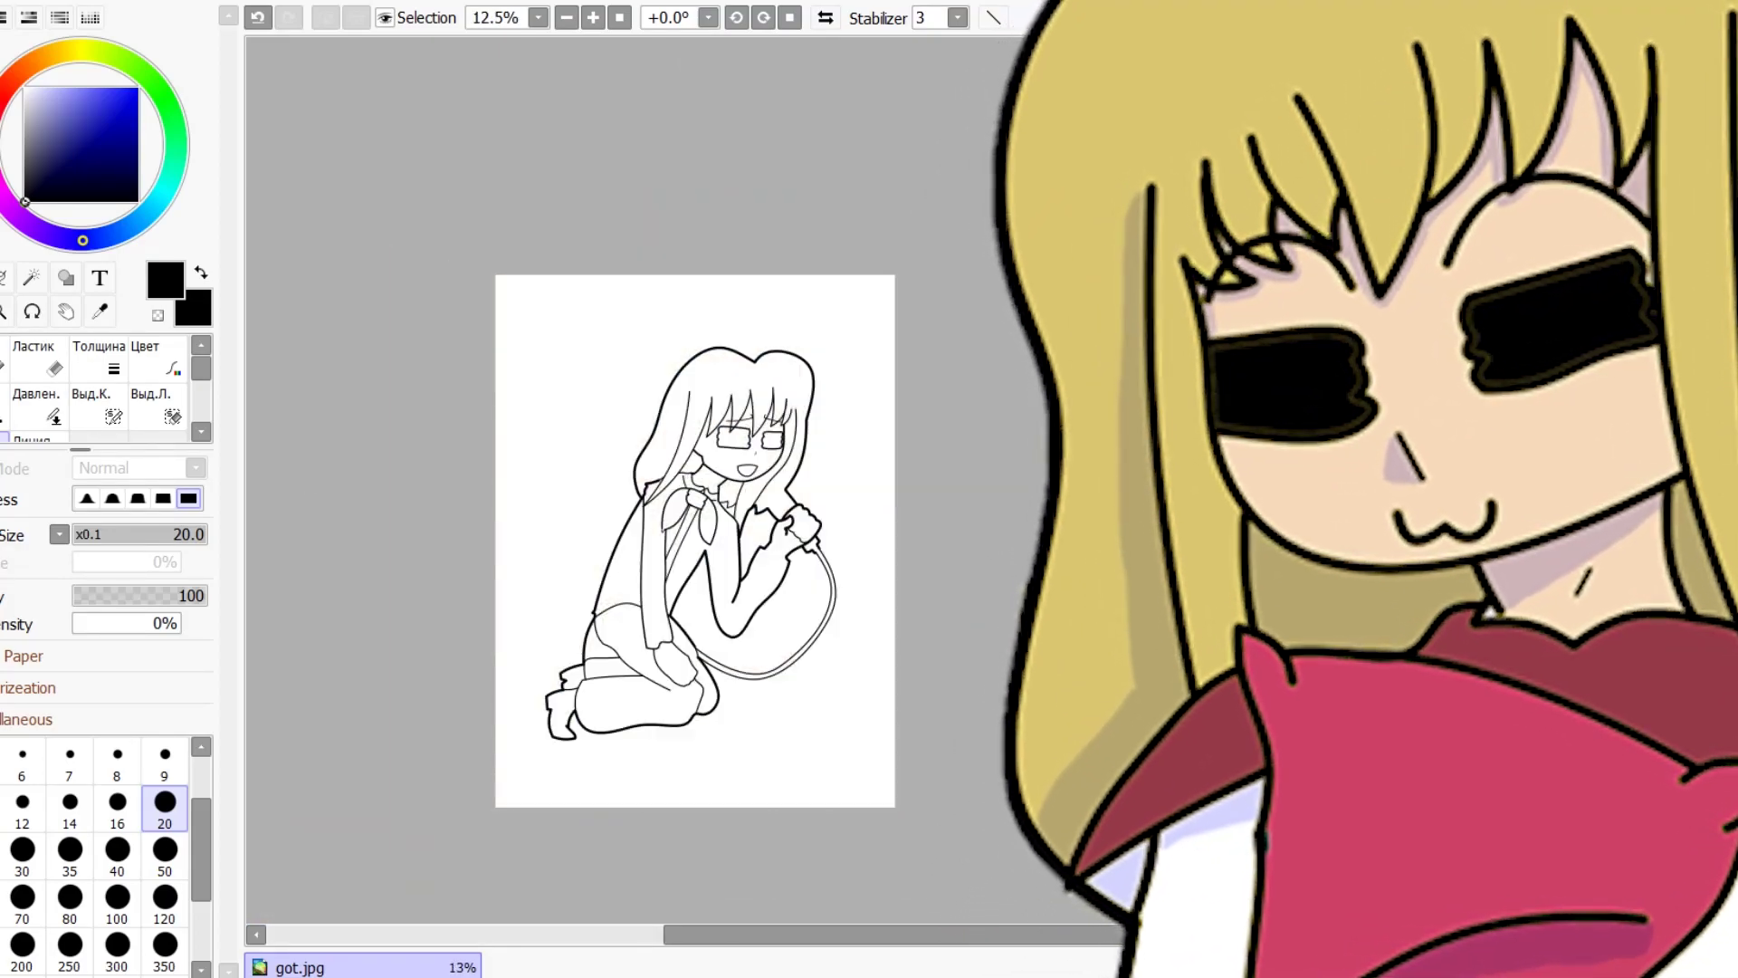
# Switch briefly to the Eraser, then return to the Pen.
pyautogui.scroll(3, 304, 550)
pyautogui.scroll(-3, 1125, 369)
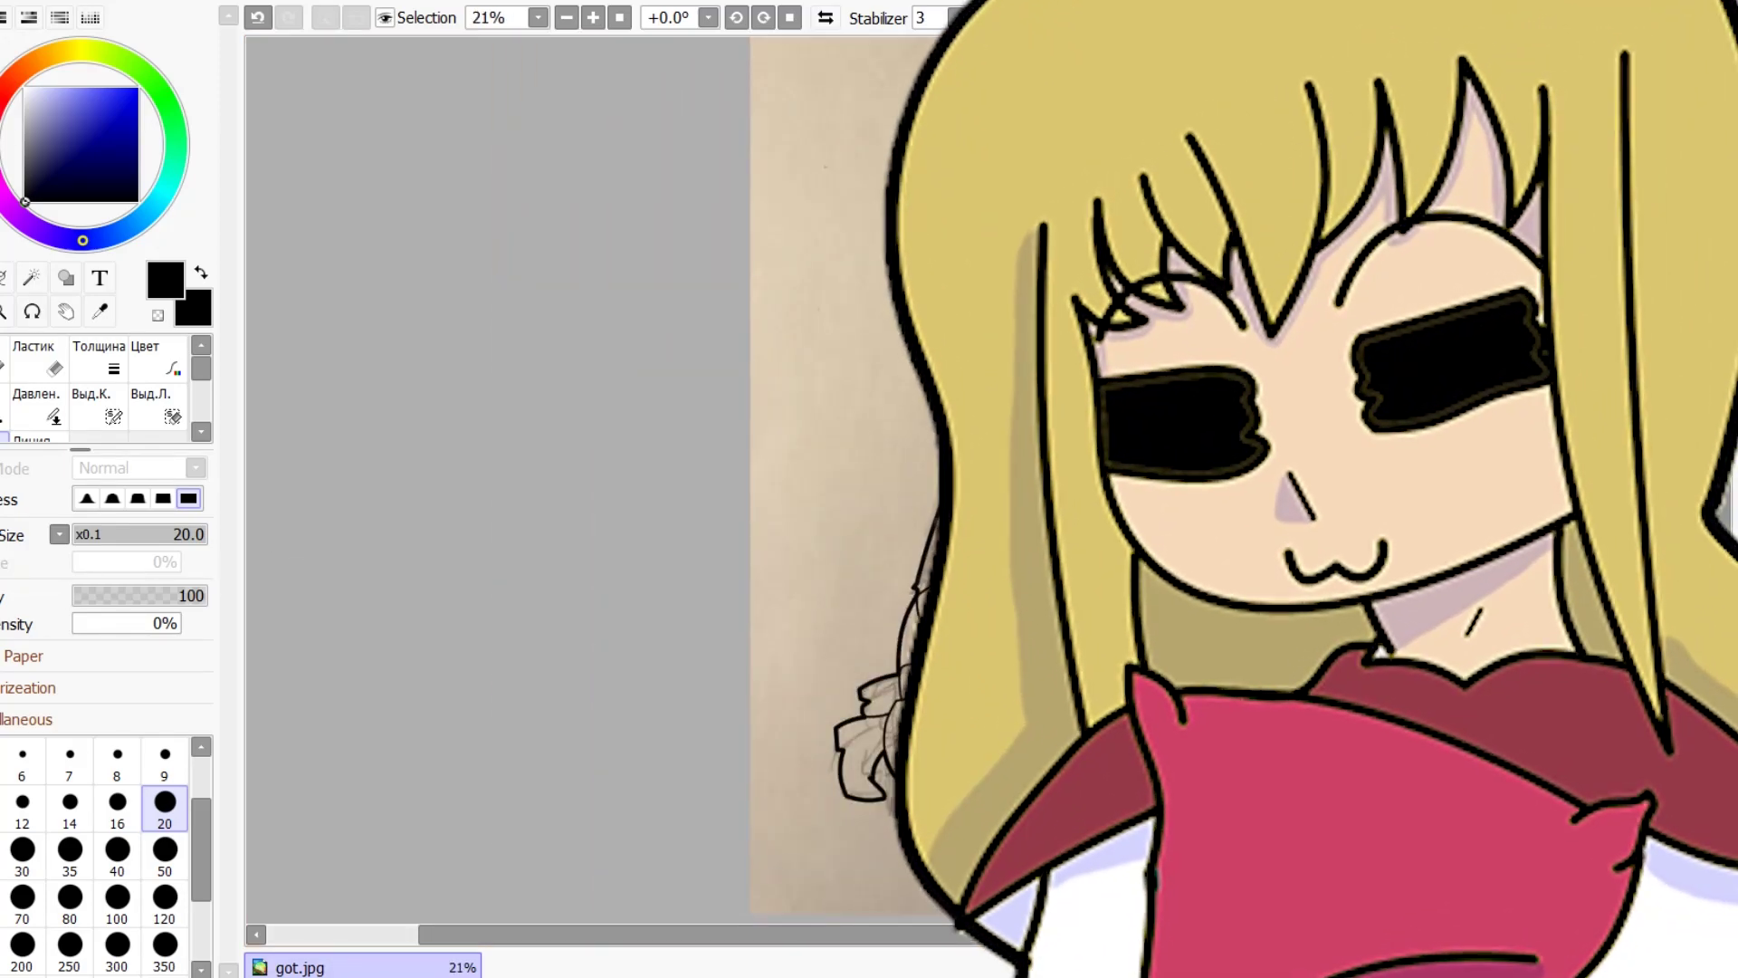
pyautogui.scroll(-1, 683, 438)
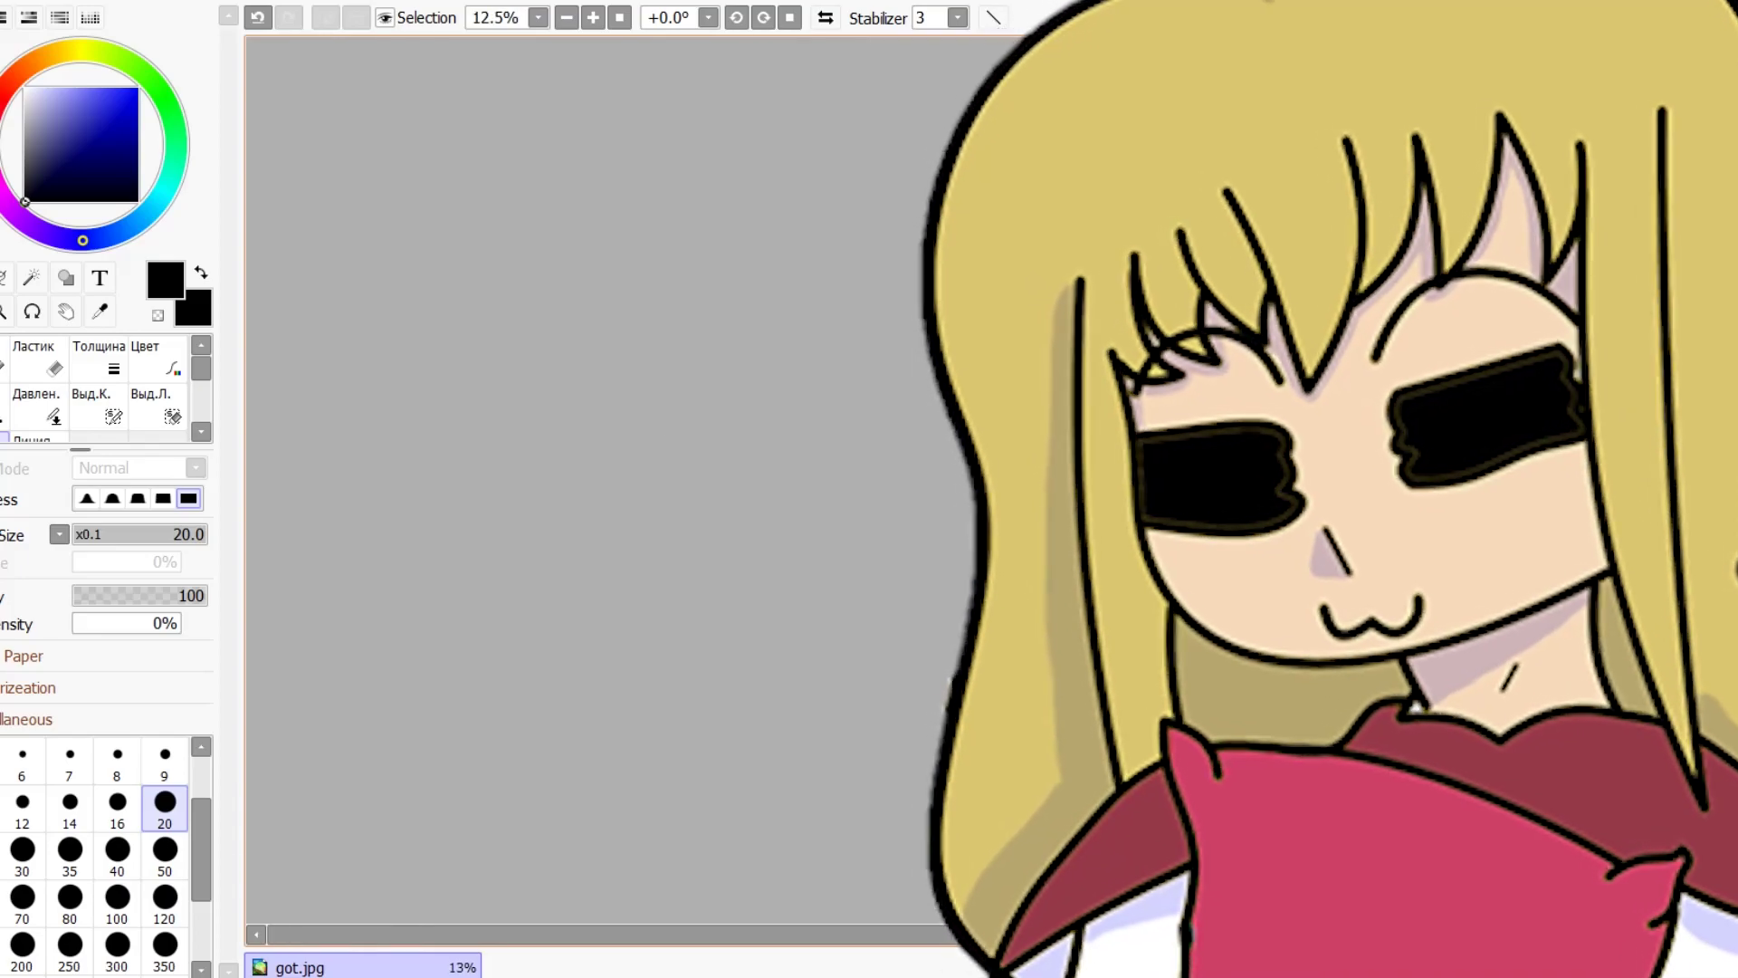
pyautogui.scroll(10, 683, 438)
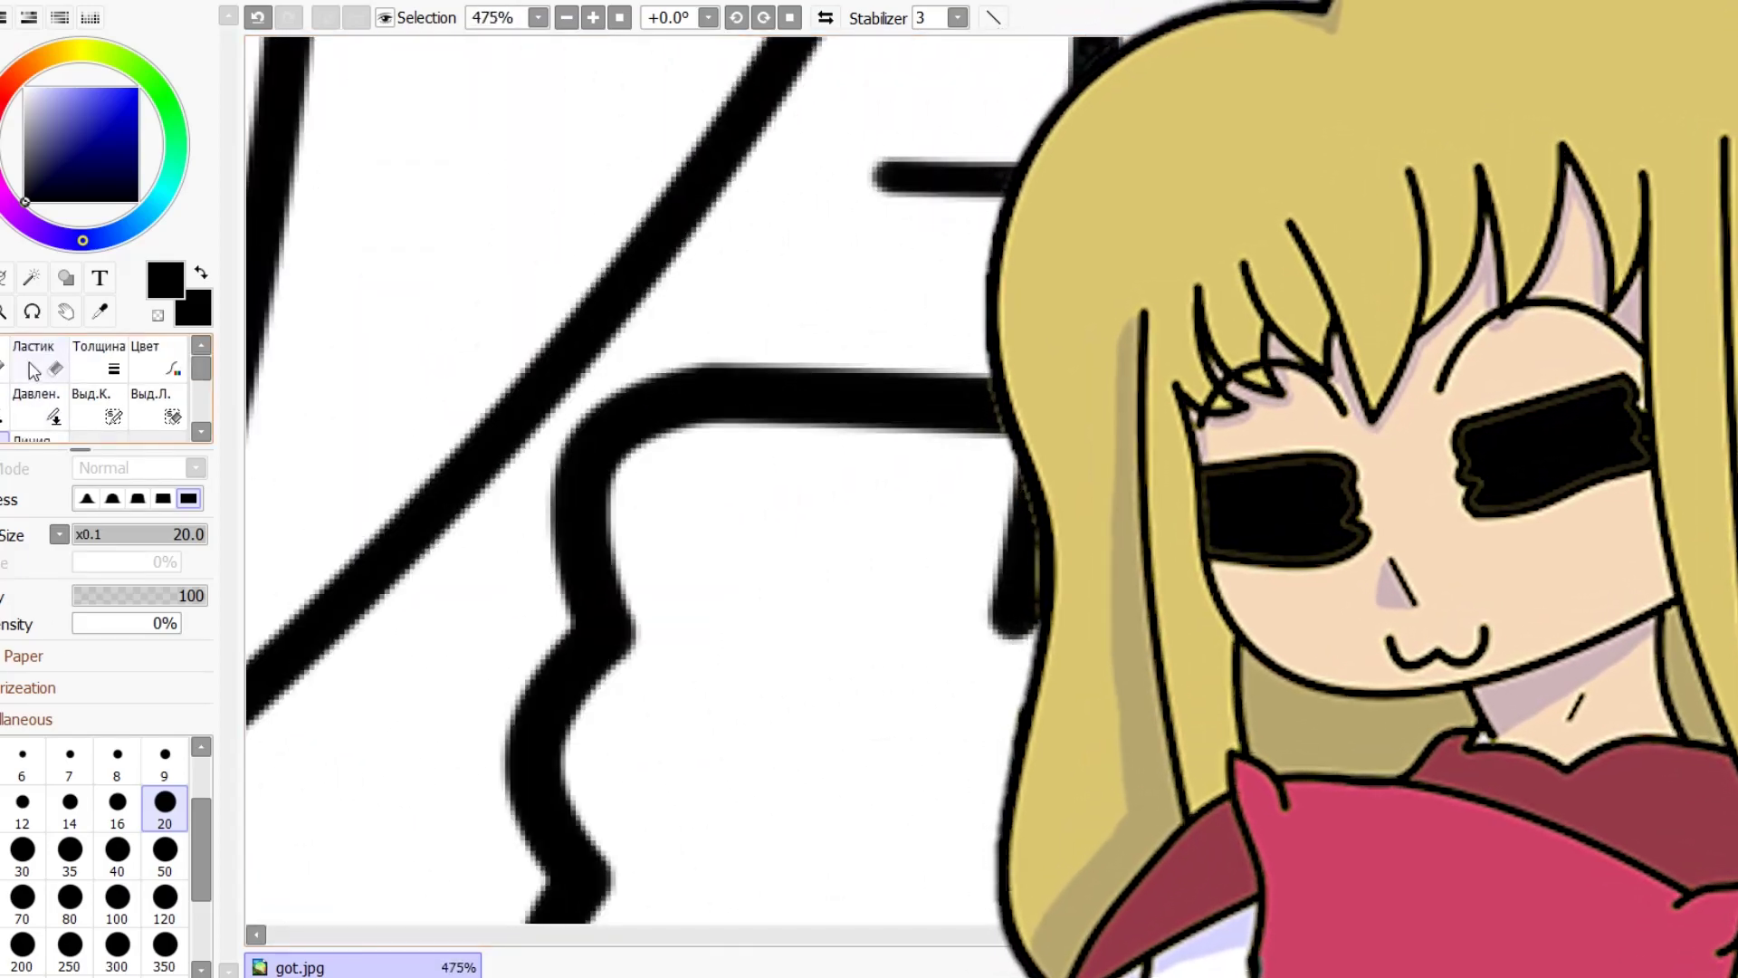
pyautogui.click(43, 365)
pyautogui.scroll(2, 1073, 387)
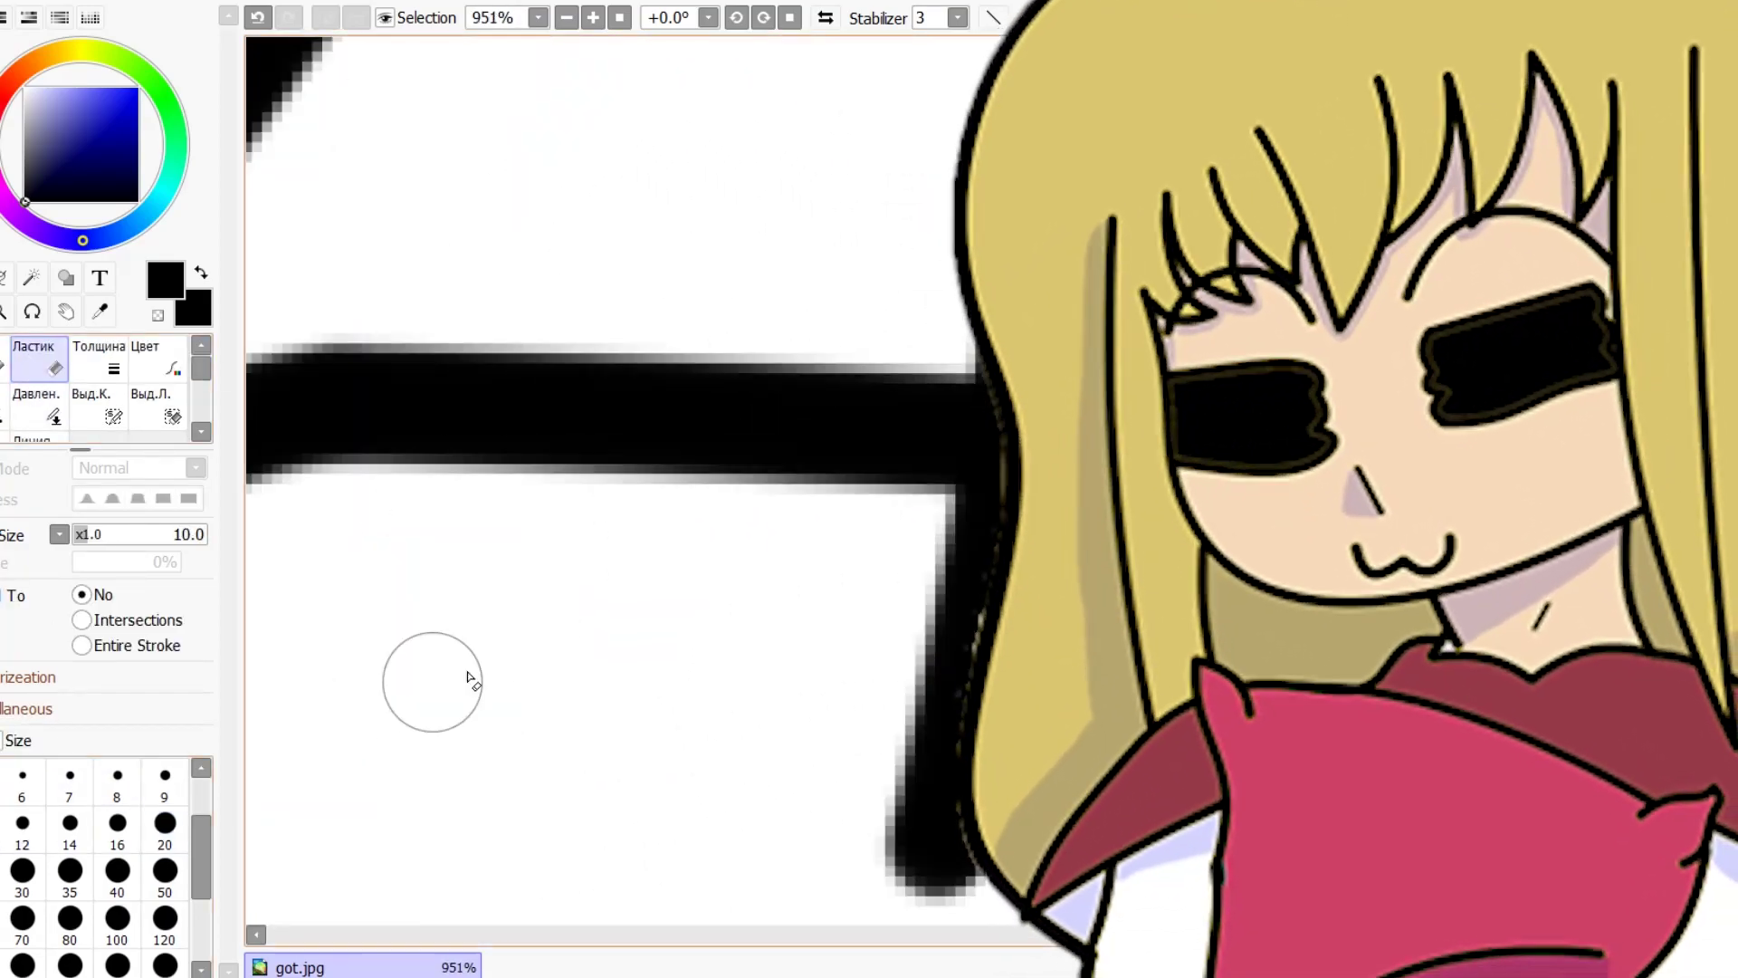
pyautogui.scroll(1, 1131, 399)
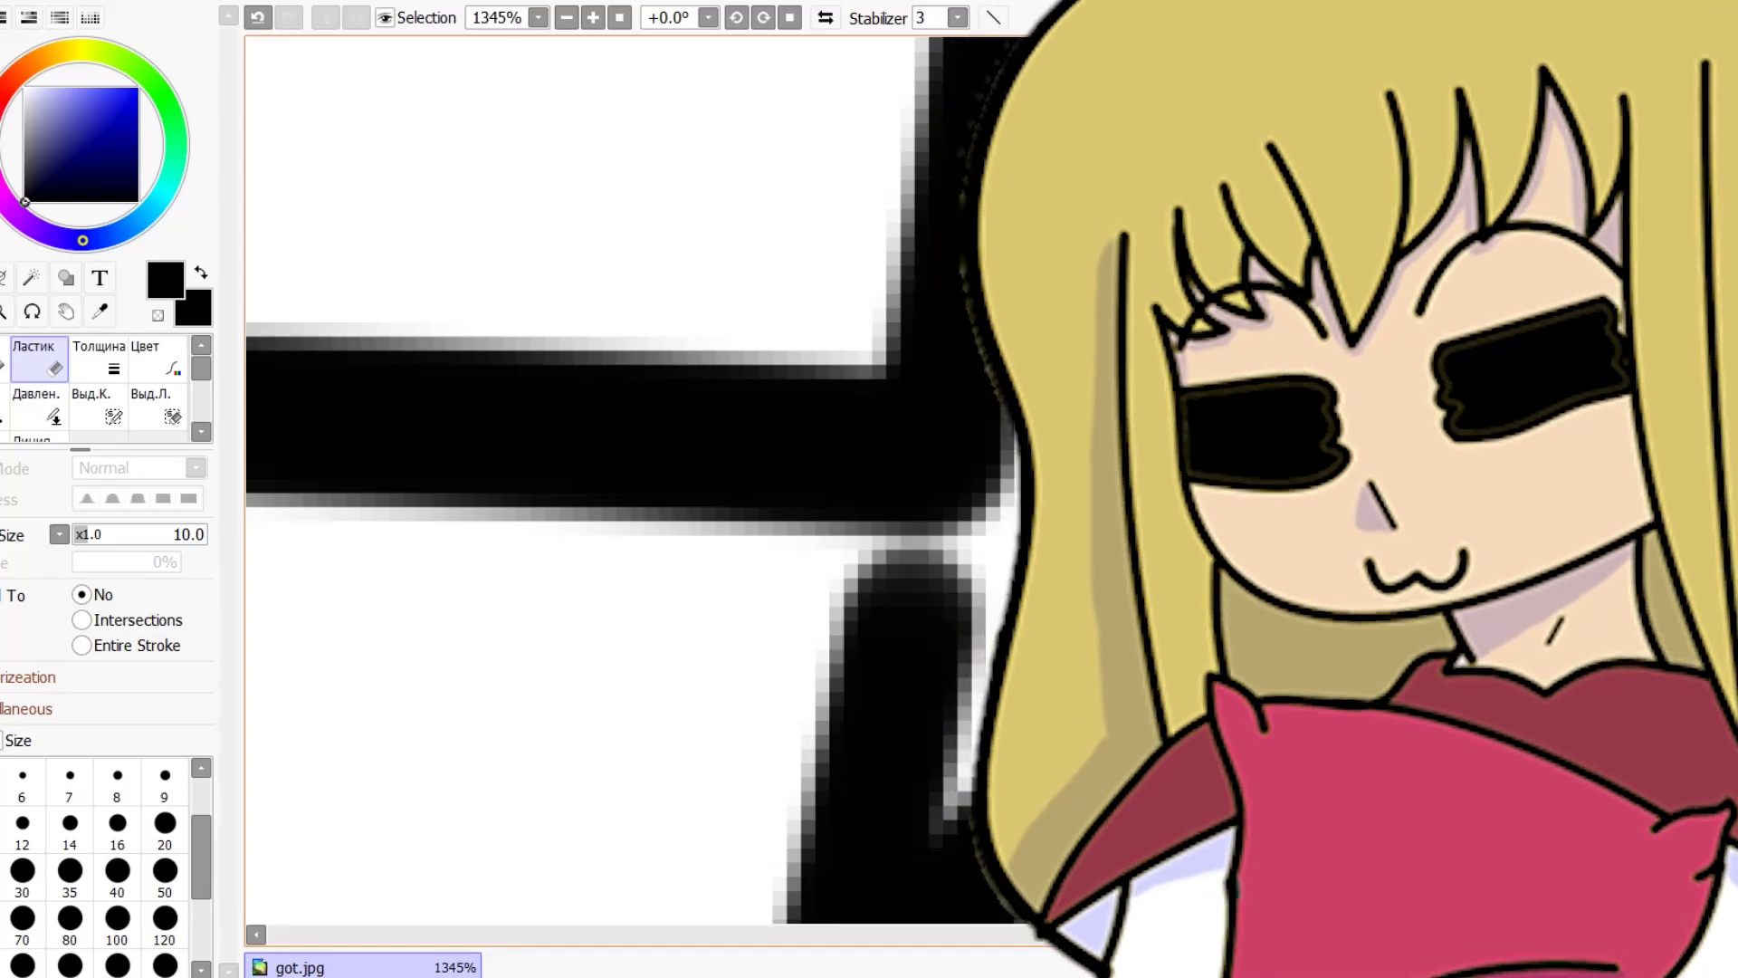
pyautogui.click(4, 438)
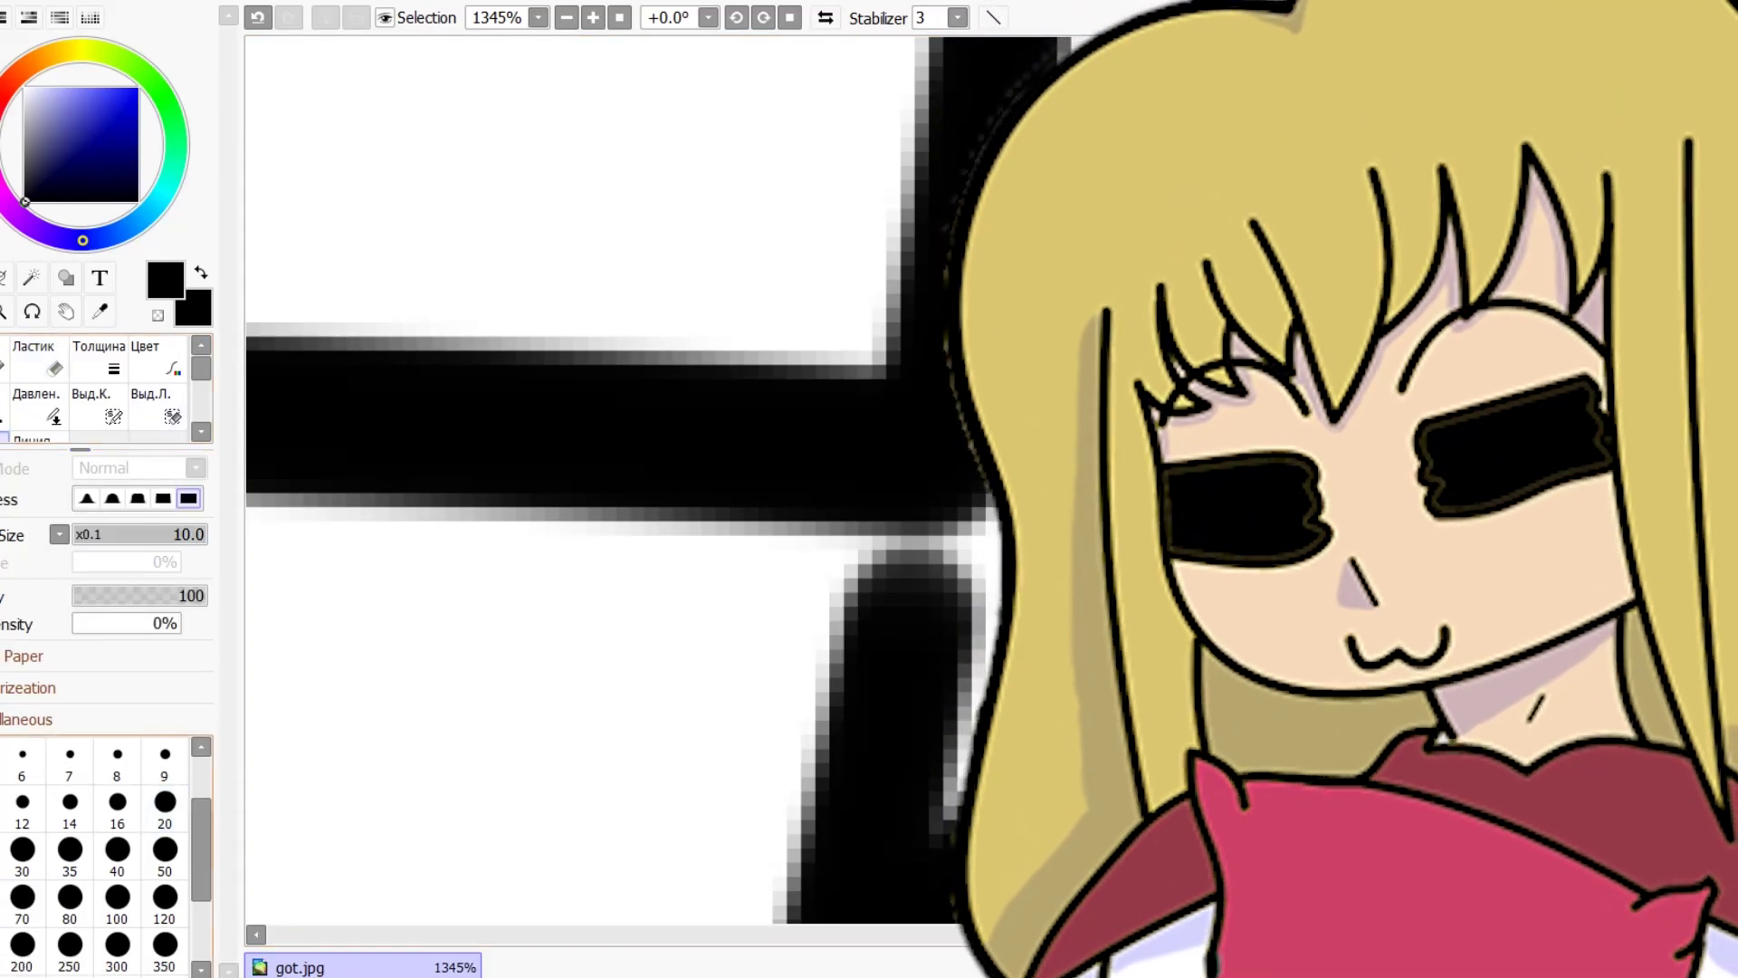
# Set the pen size to 9, then 7, and draw a thin black strand line.
pyautogui.scroll(-10, 904, 667)
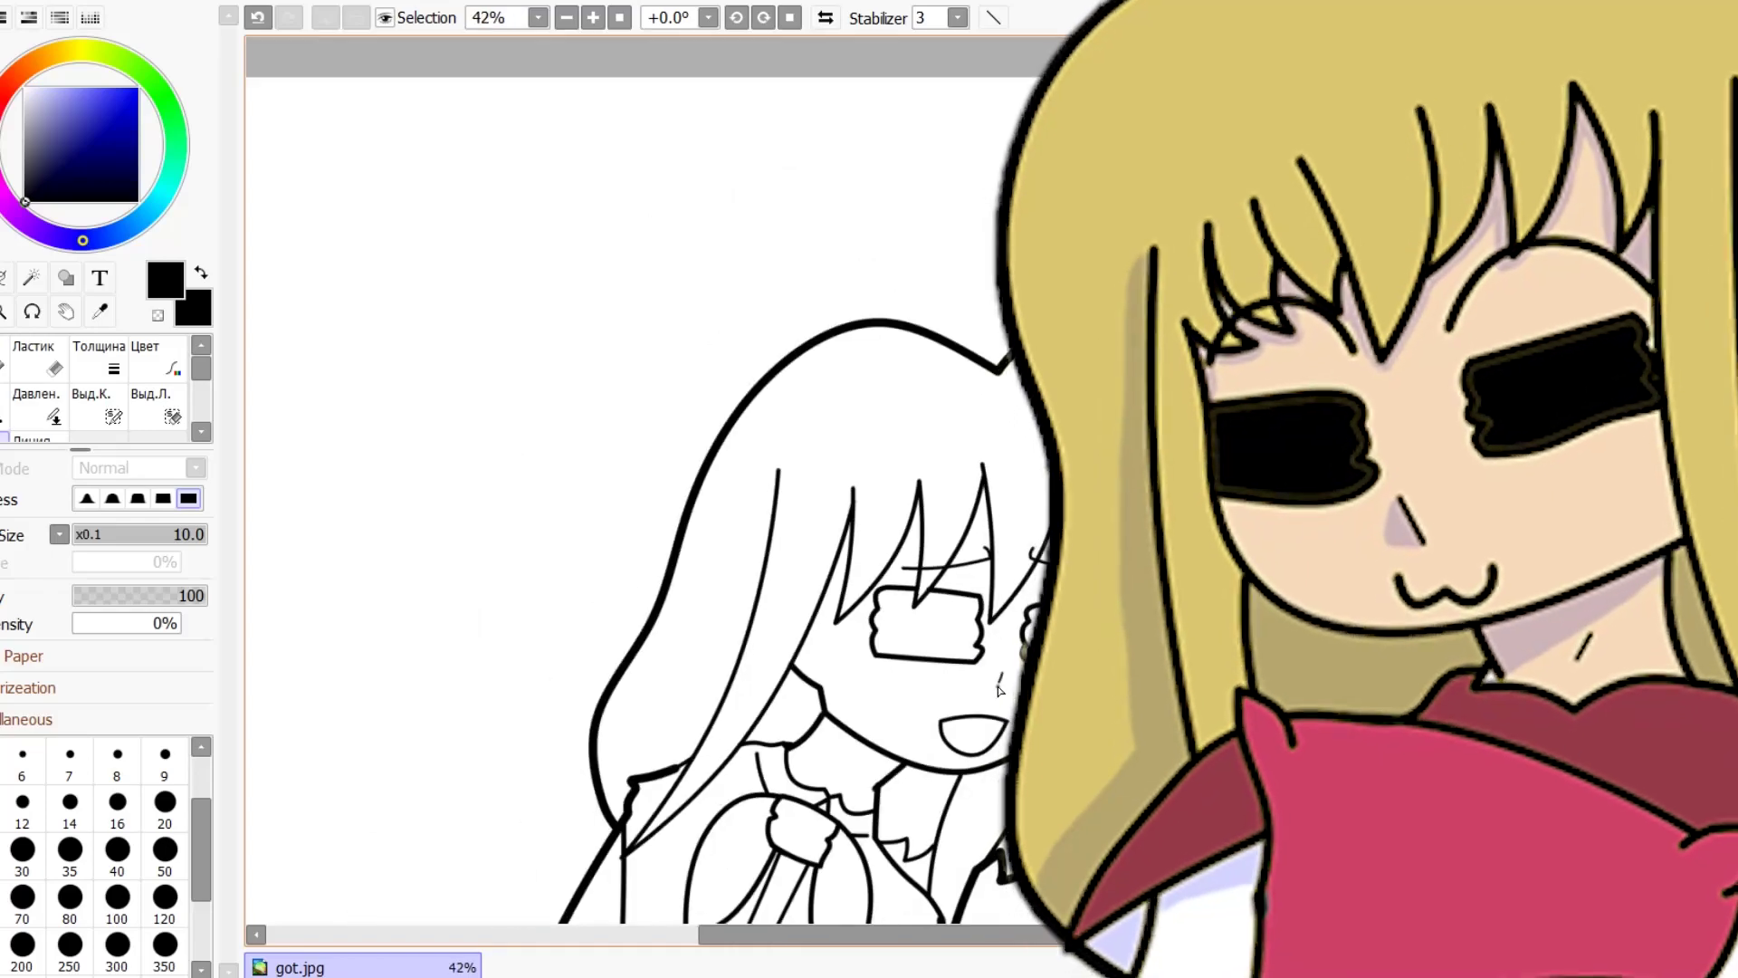
pyautogui.scroll(4, 1041, 590)
pyautogui.scroll(-5, 1041, 590)
pyautogui.scroll(1, 968, 738)
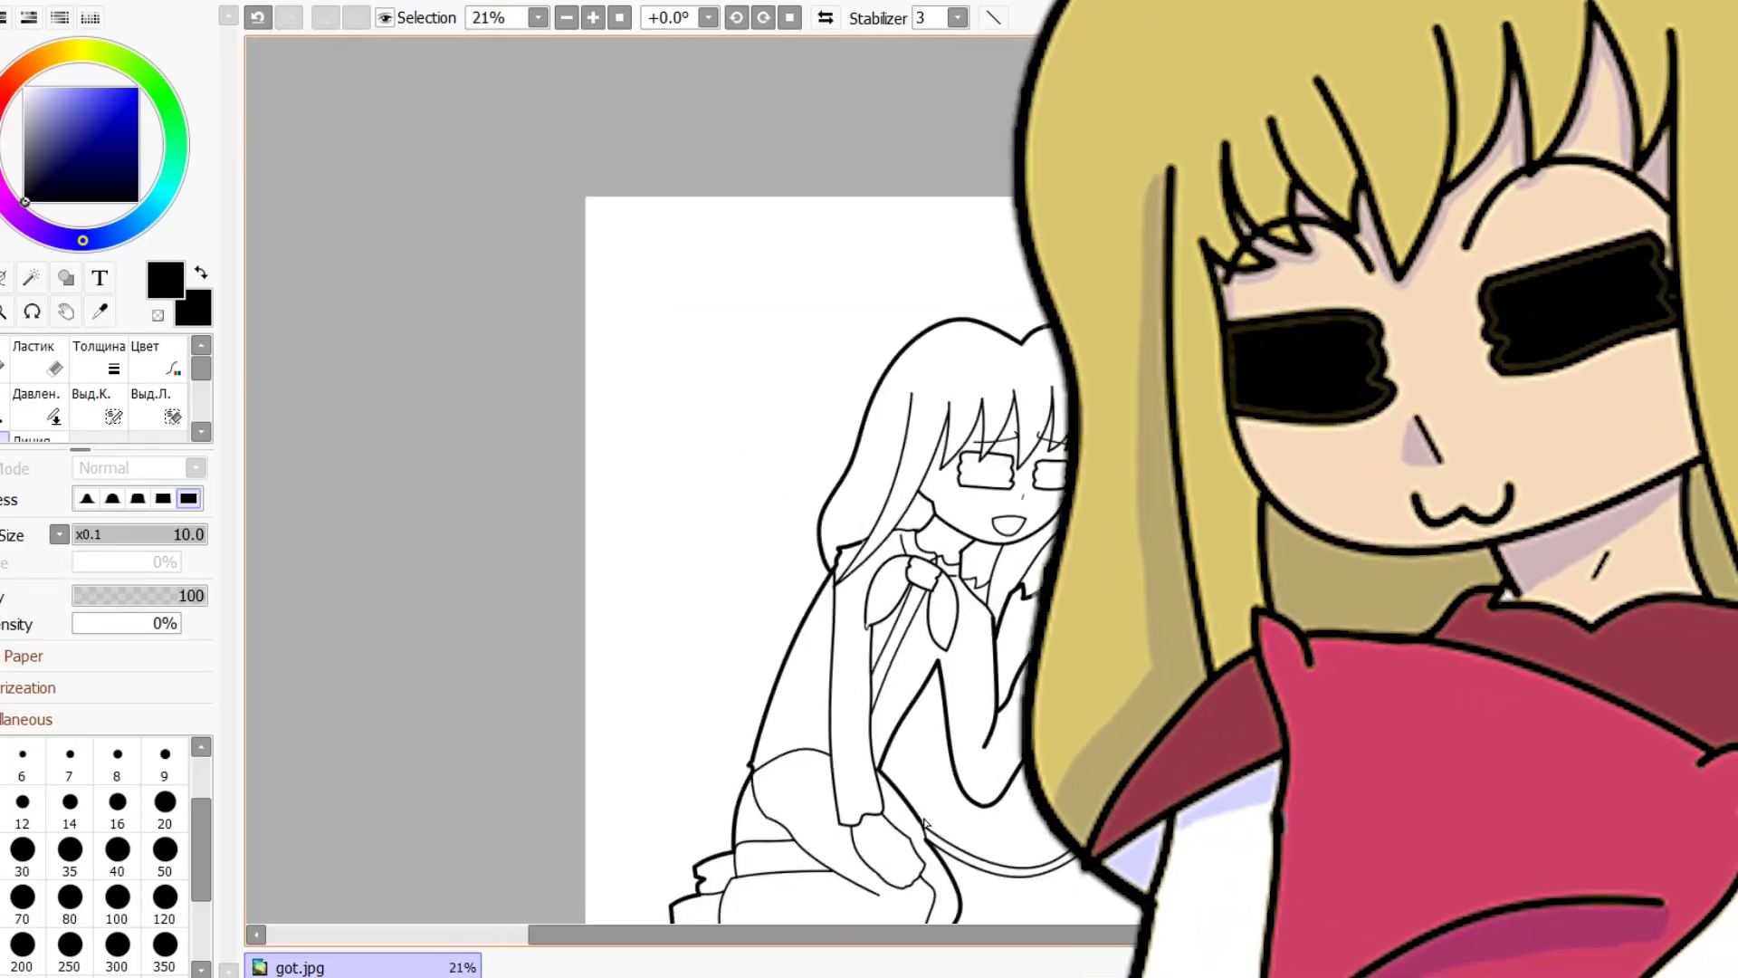
pyautogui.scroll(-2, 968, 737)
pyautogui.scroll(3, 968, 738)
pyautogui.scroll(8, 920, 776)
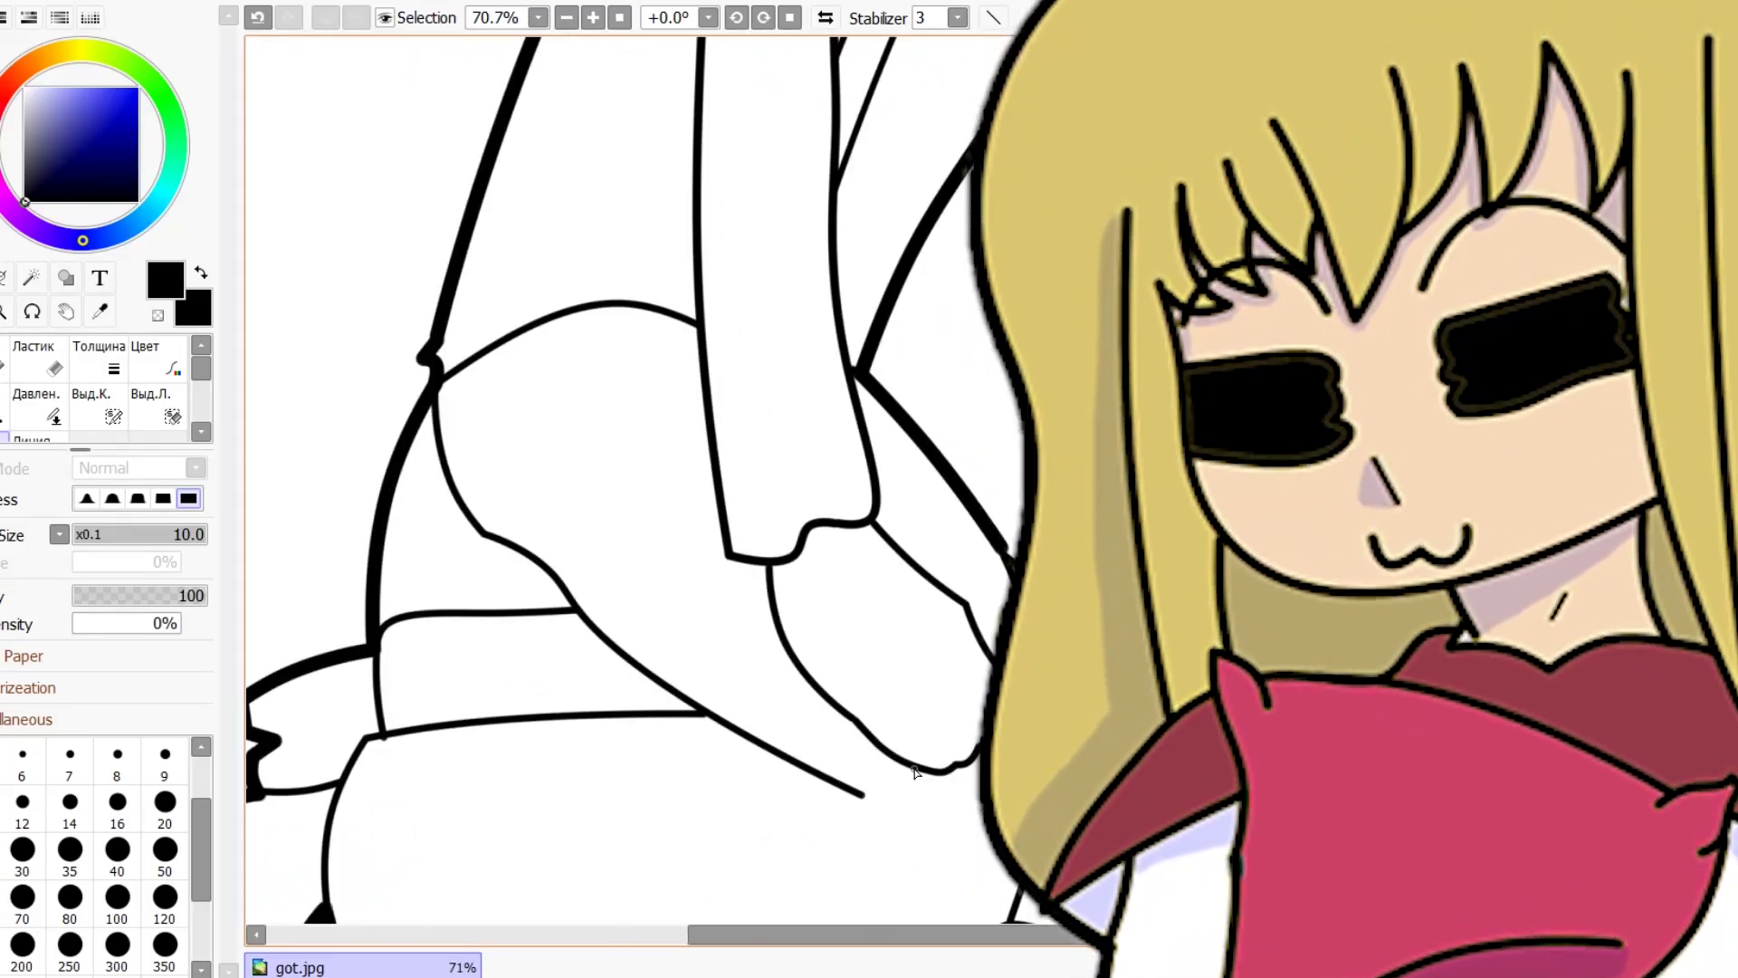
pyautogui.click(172, 762)
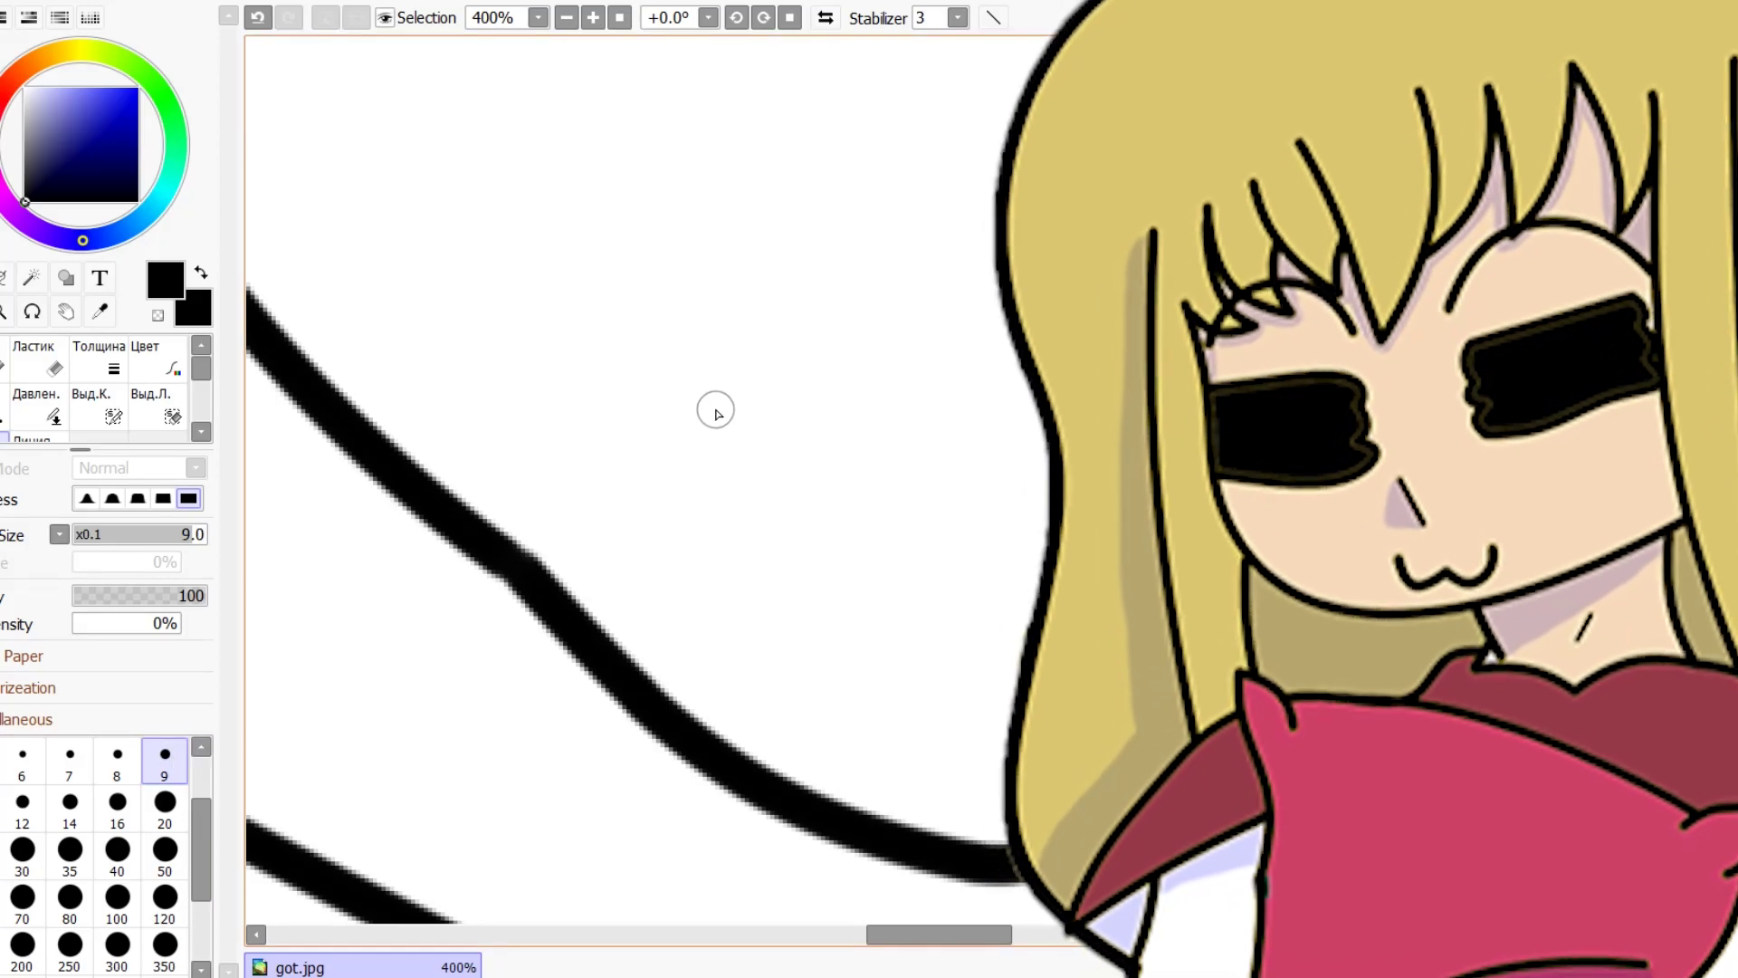
pyautogui.click(69, 763)
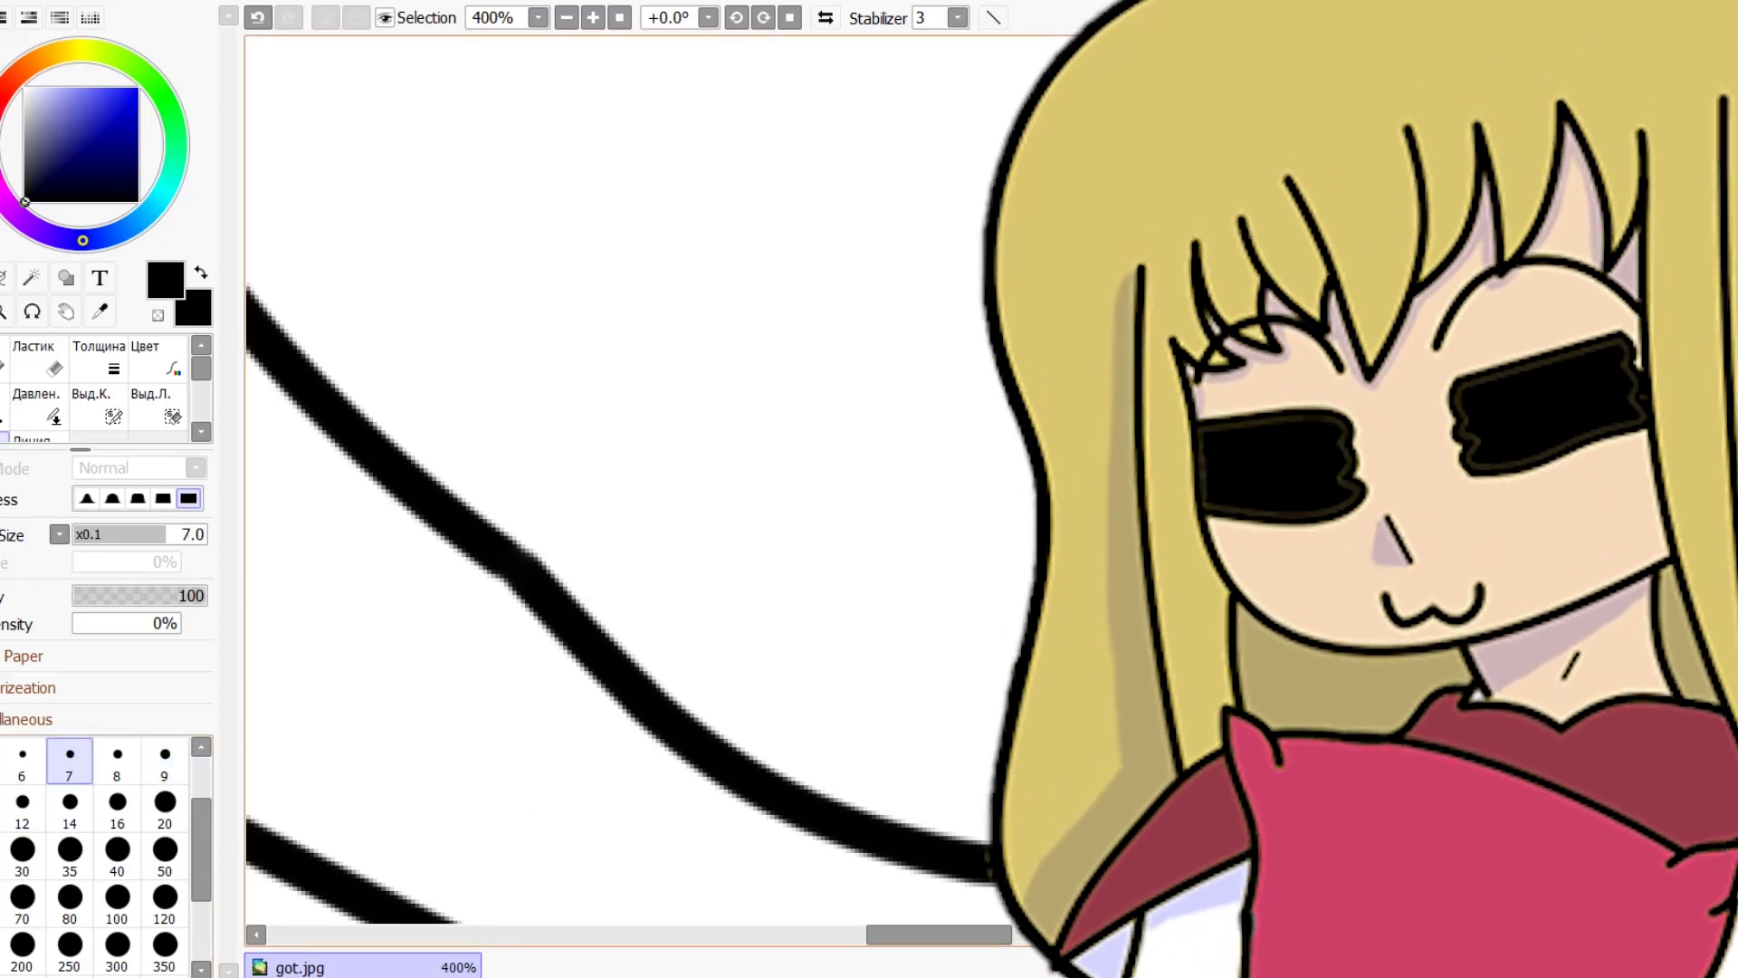
pyautogui.moveTo(936, 685)
pyautogui.mouseDown()
pyautogui.moveTo(864, 630)
pyautogui.moveTo(747, 460)
pyautogui.mouseUp()
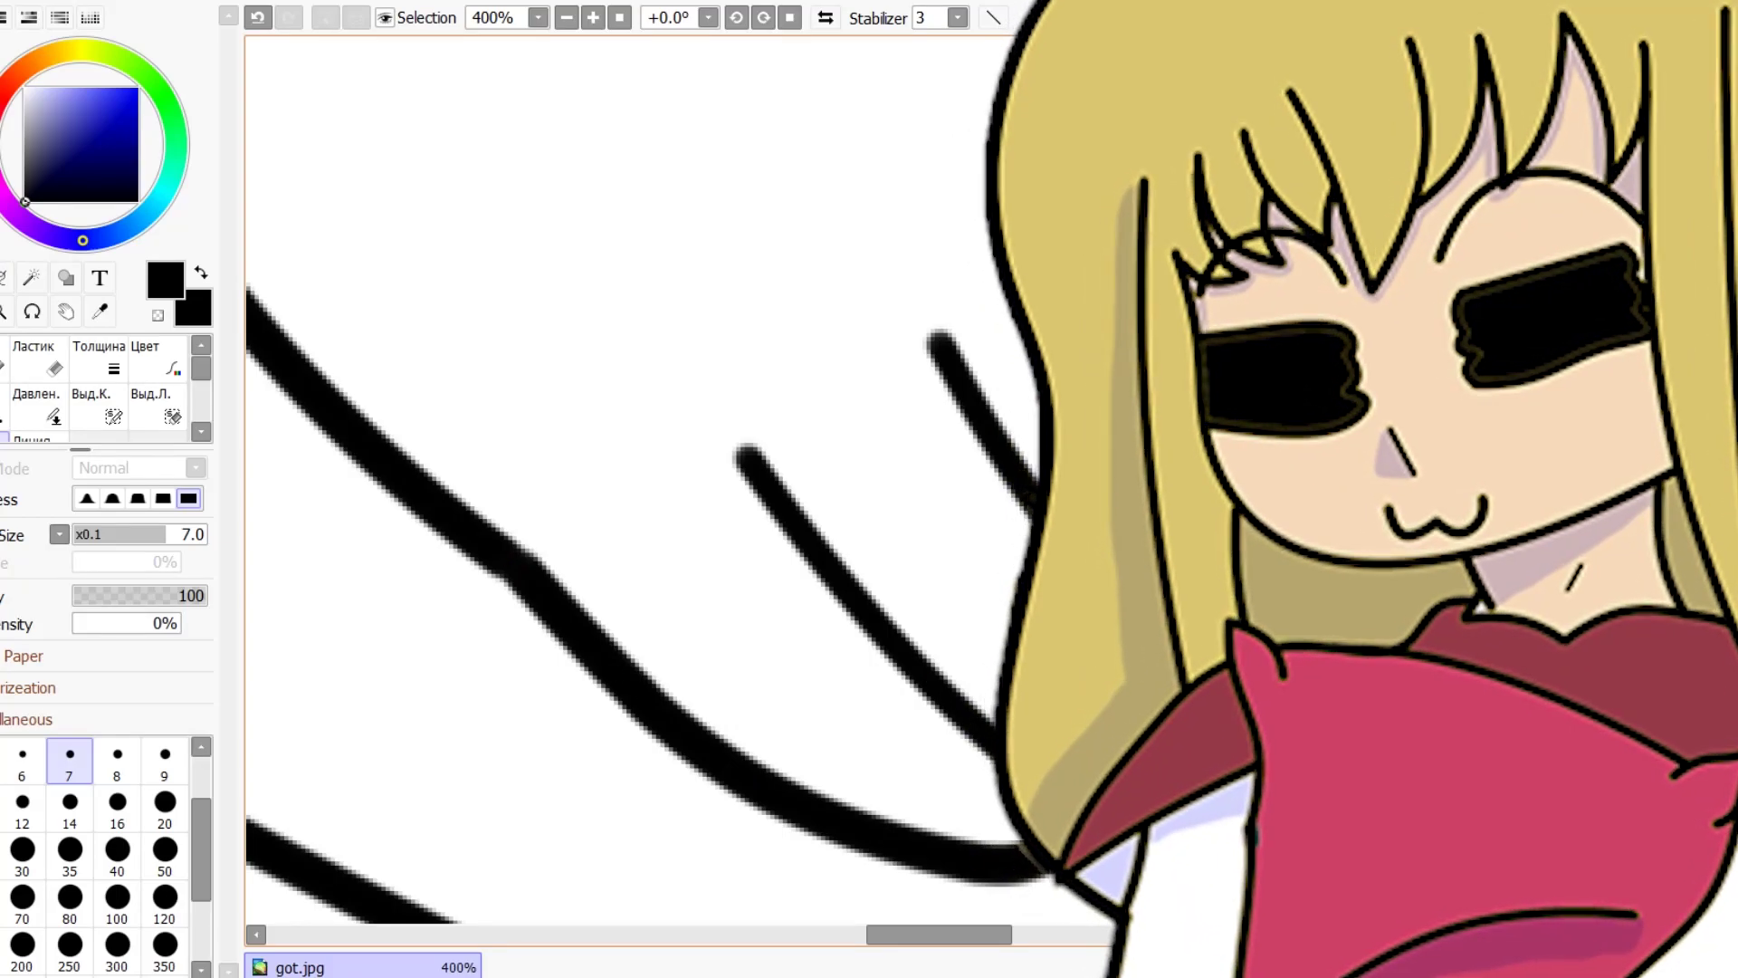
# Draw a straight diagonal line beside the curled shape, then mirror the view.
pyautogui.scroll(-20, 1049, 327)
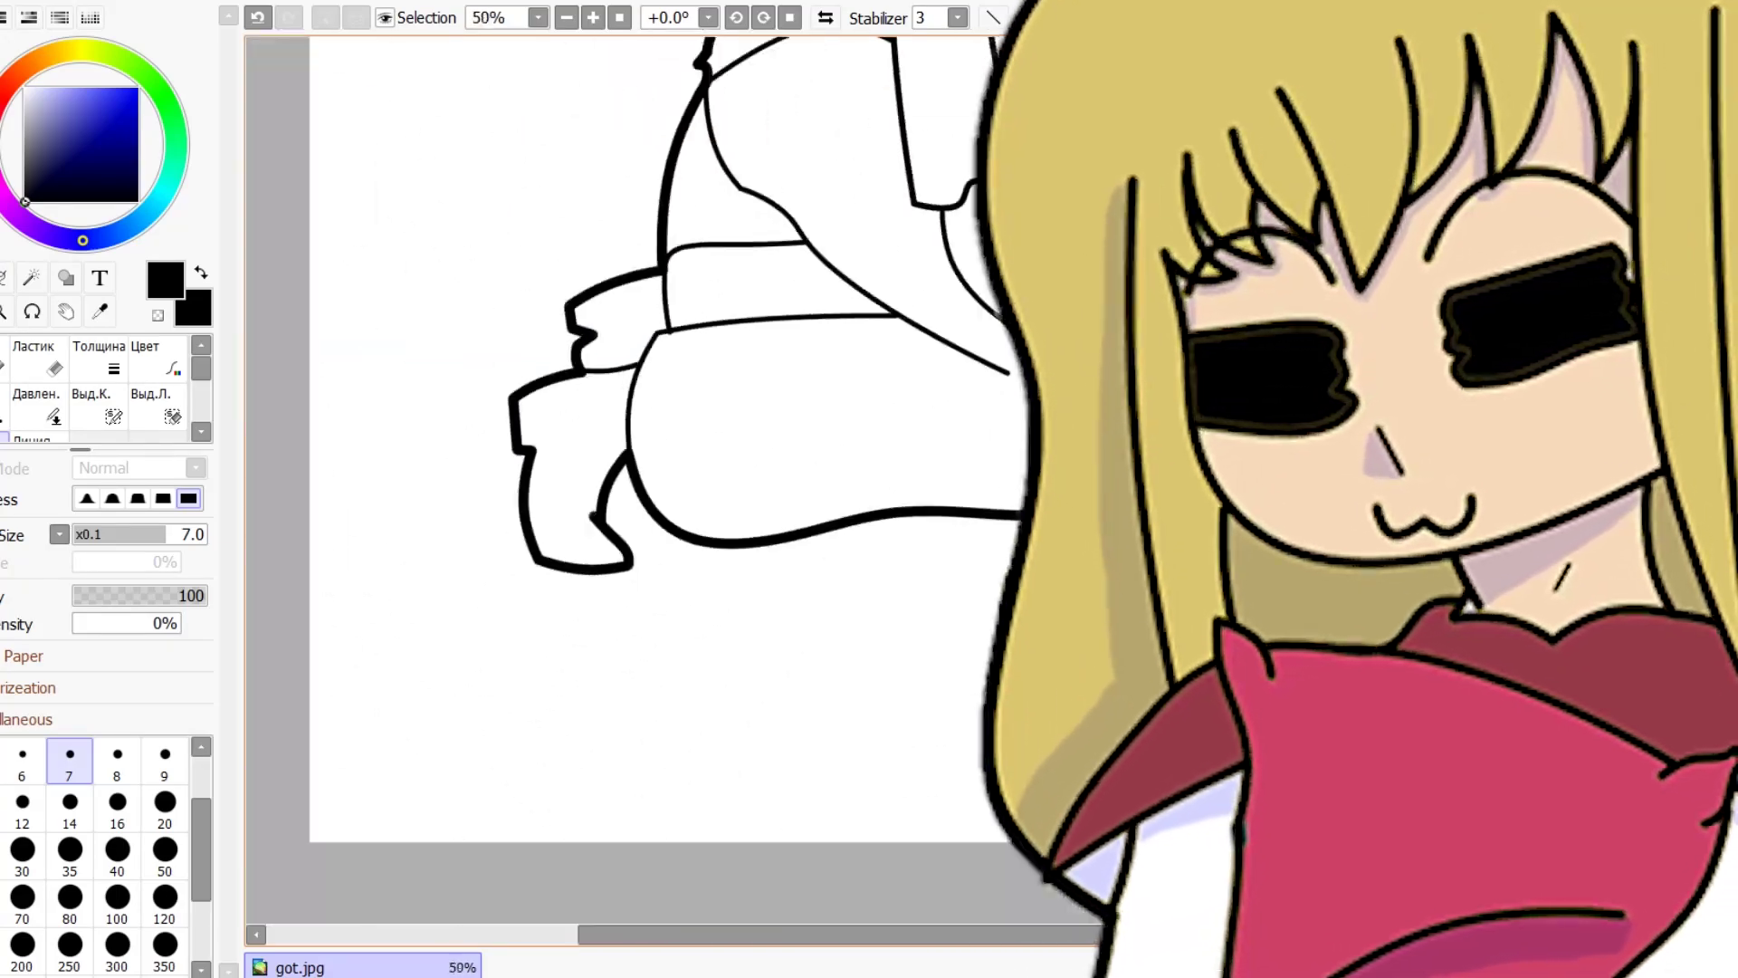
pyautogui.scroll(10, 1122, 317)
pyautogui.scroll(4, 765, 317)
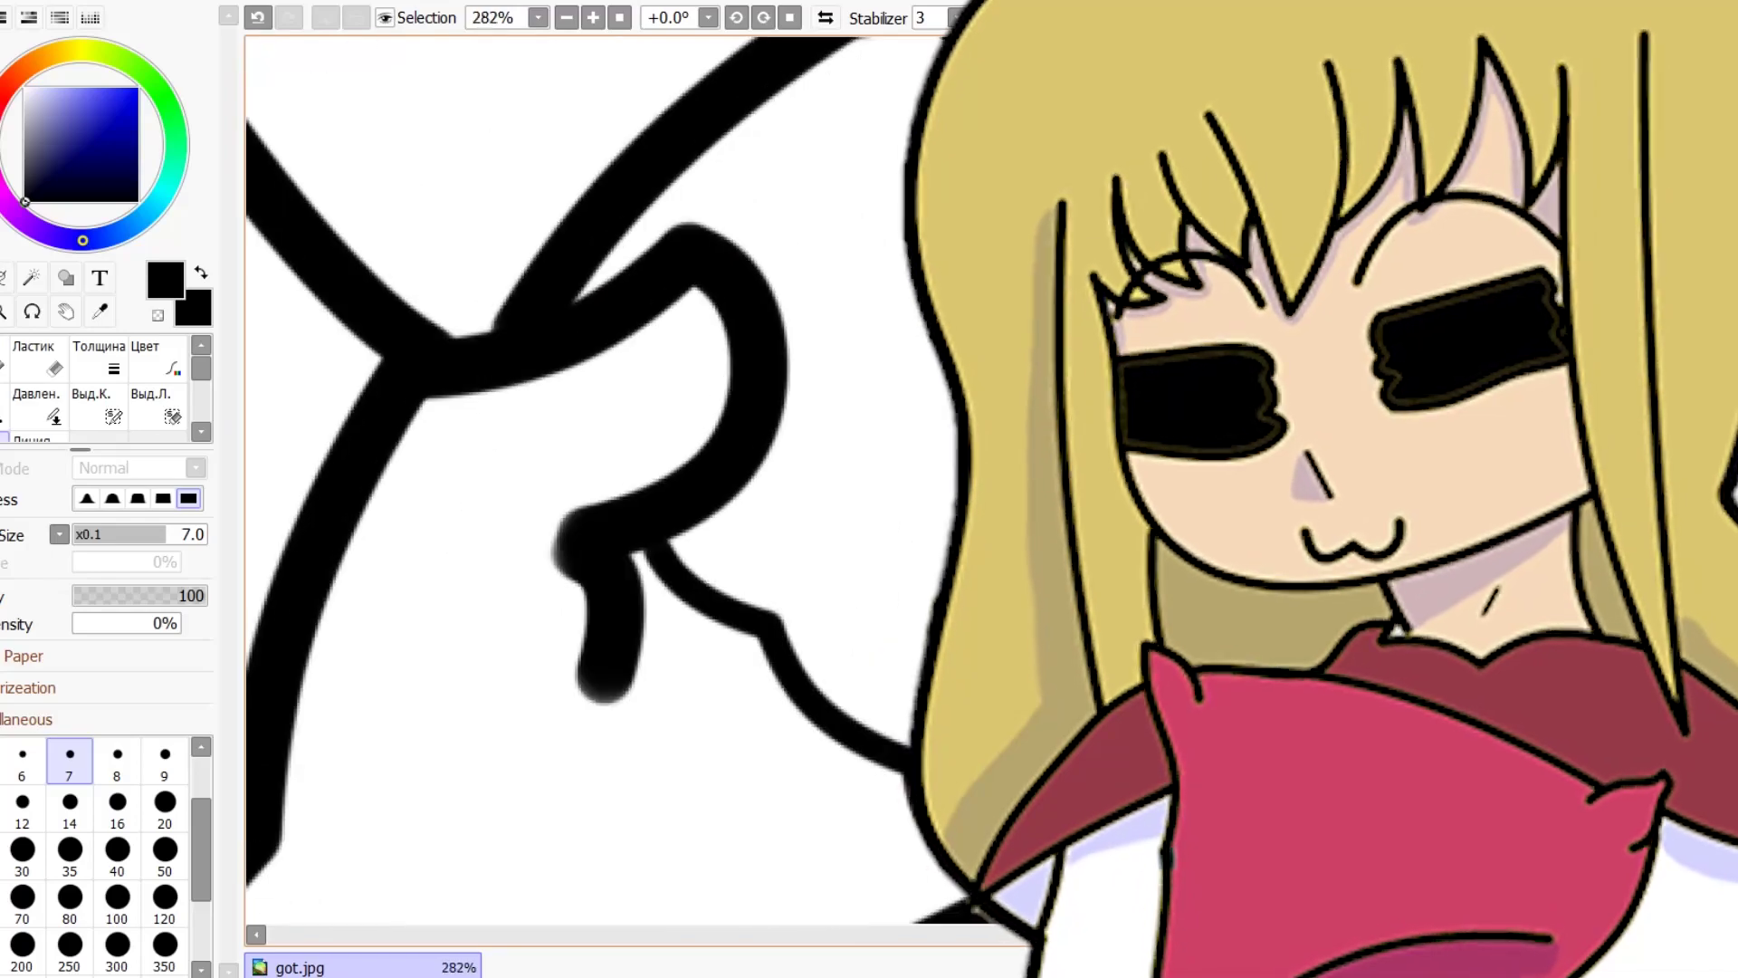
pyautogui.moveTo(1059, 324)
pyautogui.mouseDown()
pyautogui.moveTo(803, 601)
pyautogui.moveTo(771, 613)
pyautogui.mouseUp()
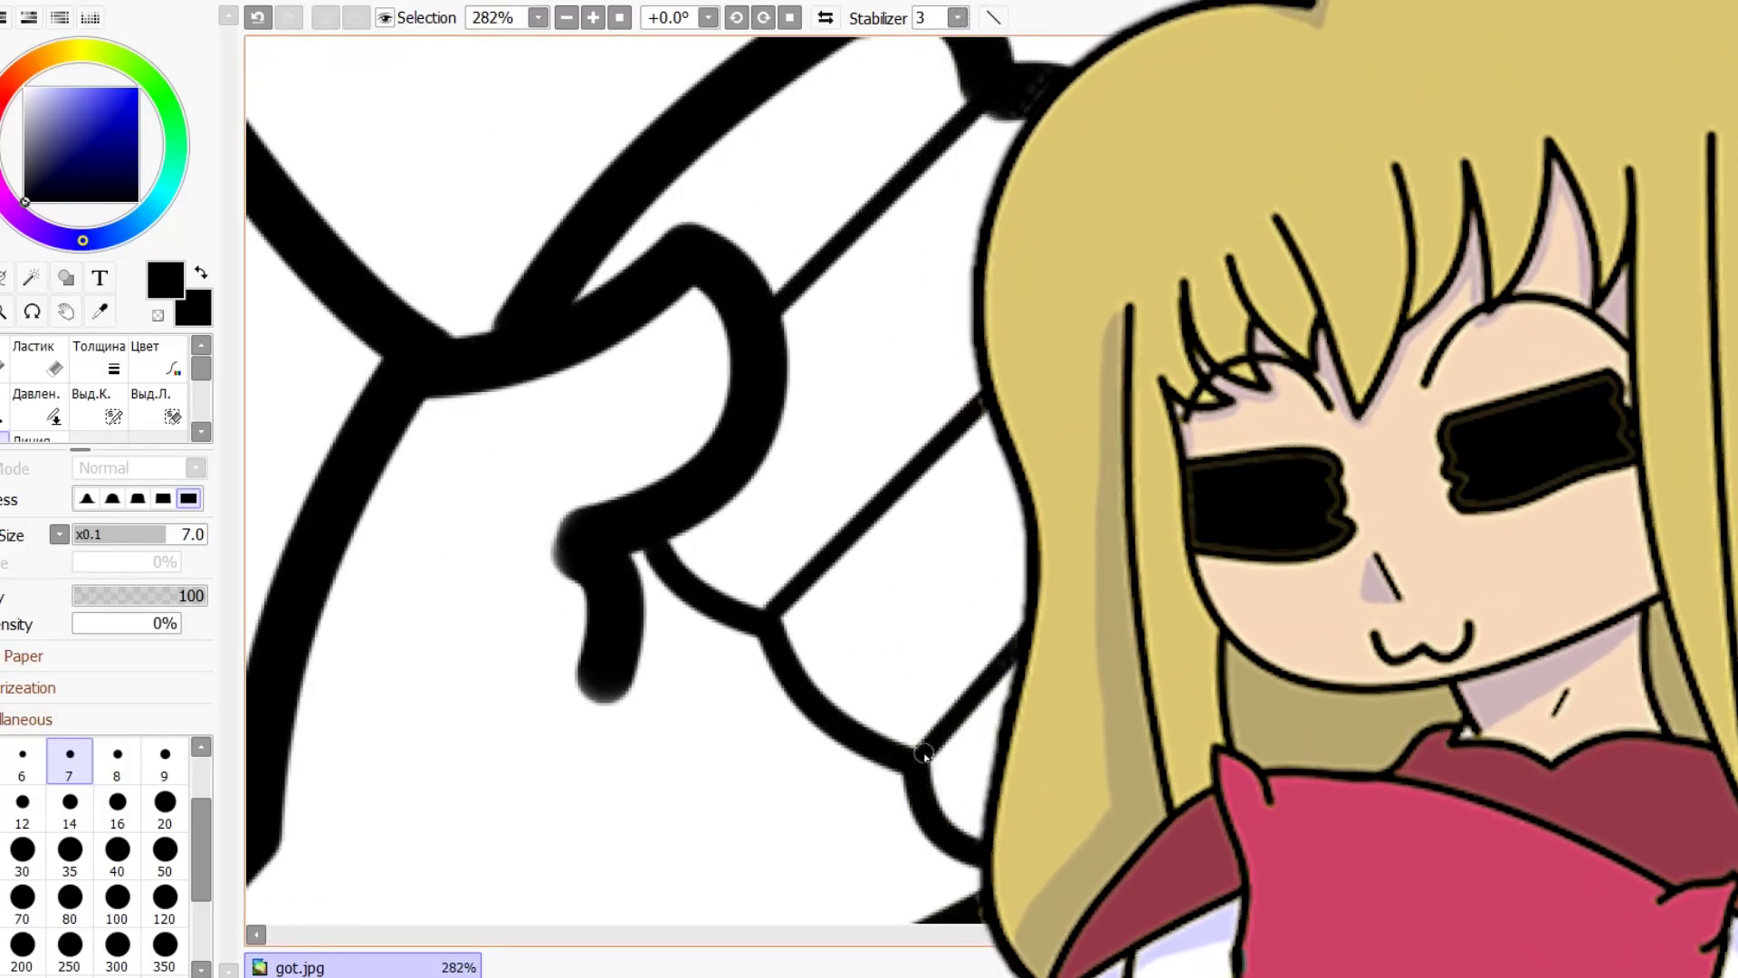
pyautogui.scroll(-7, 924, 754)
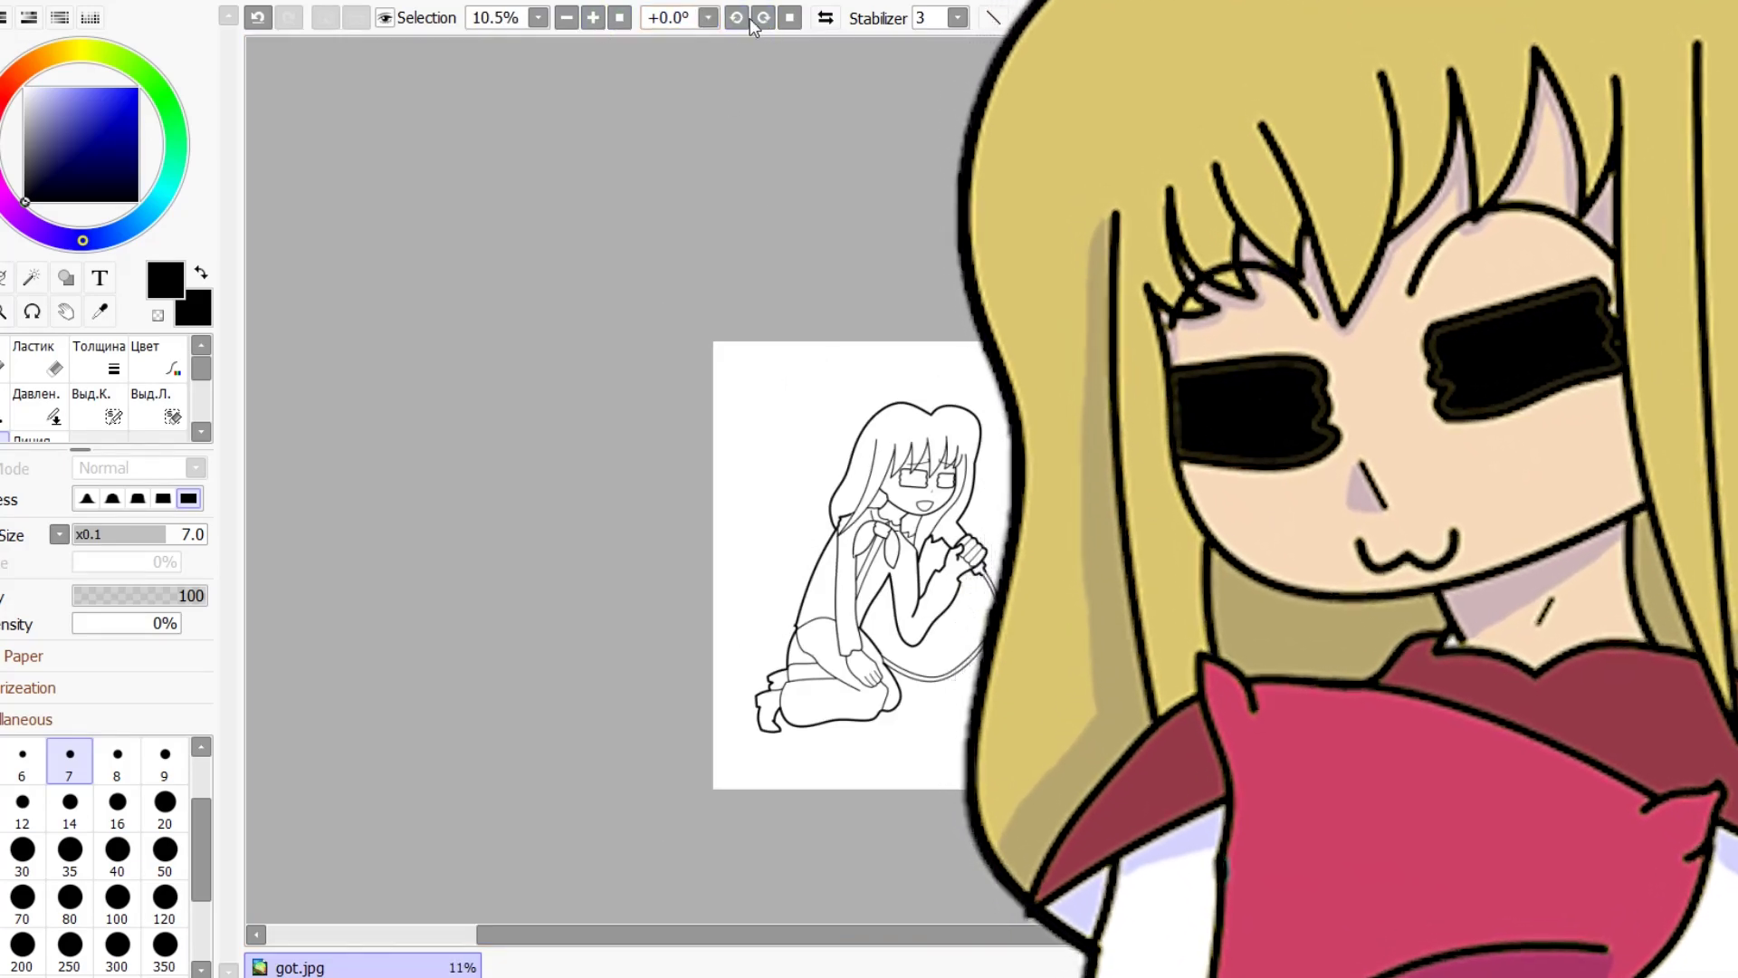
pyautogui.click(824, 17)
# Flip the canvas horizontally several times to check proportions, ending back in the unmirrored view.
pyautogui.click(825, 17)
pyautogui.click(825, 18)
pyautogui.click(825, 17)
pyautogui.scroll(10, 924, 394)
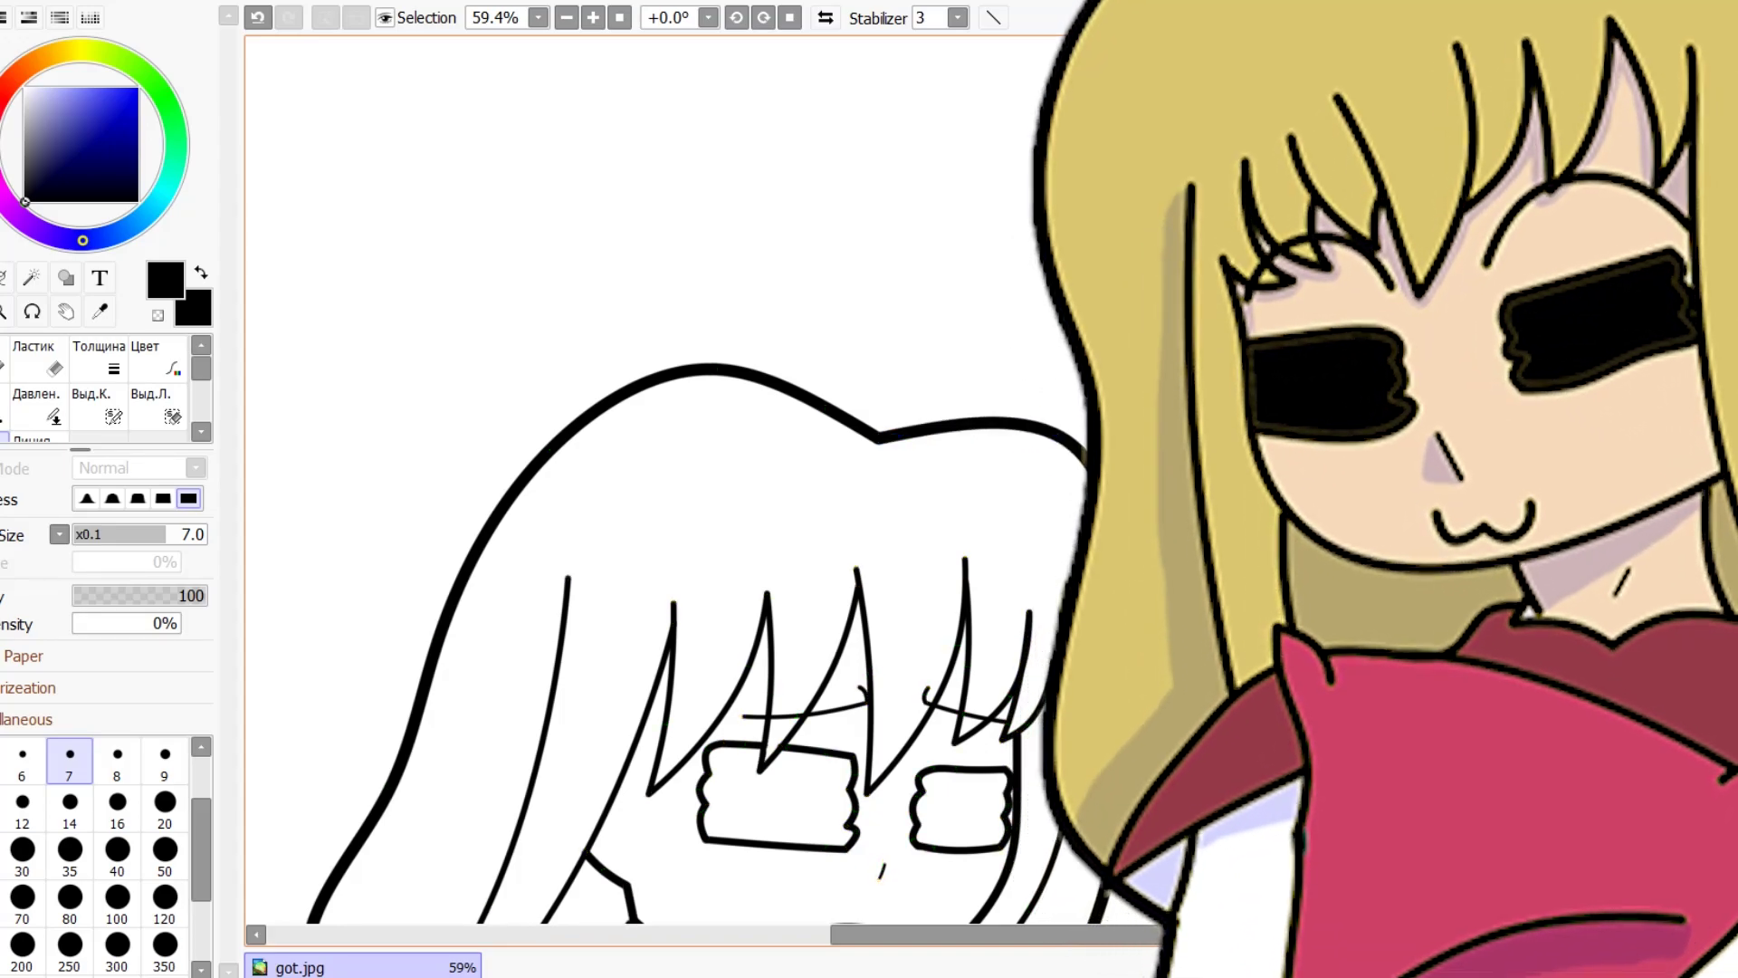
pyautogui.scroll(-8, 1060, 466)
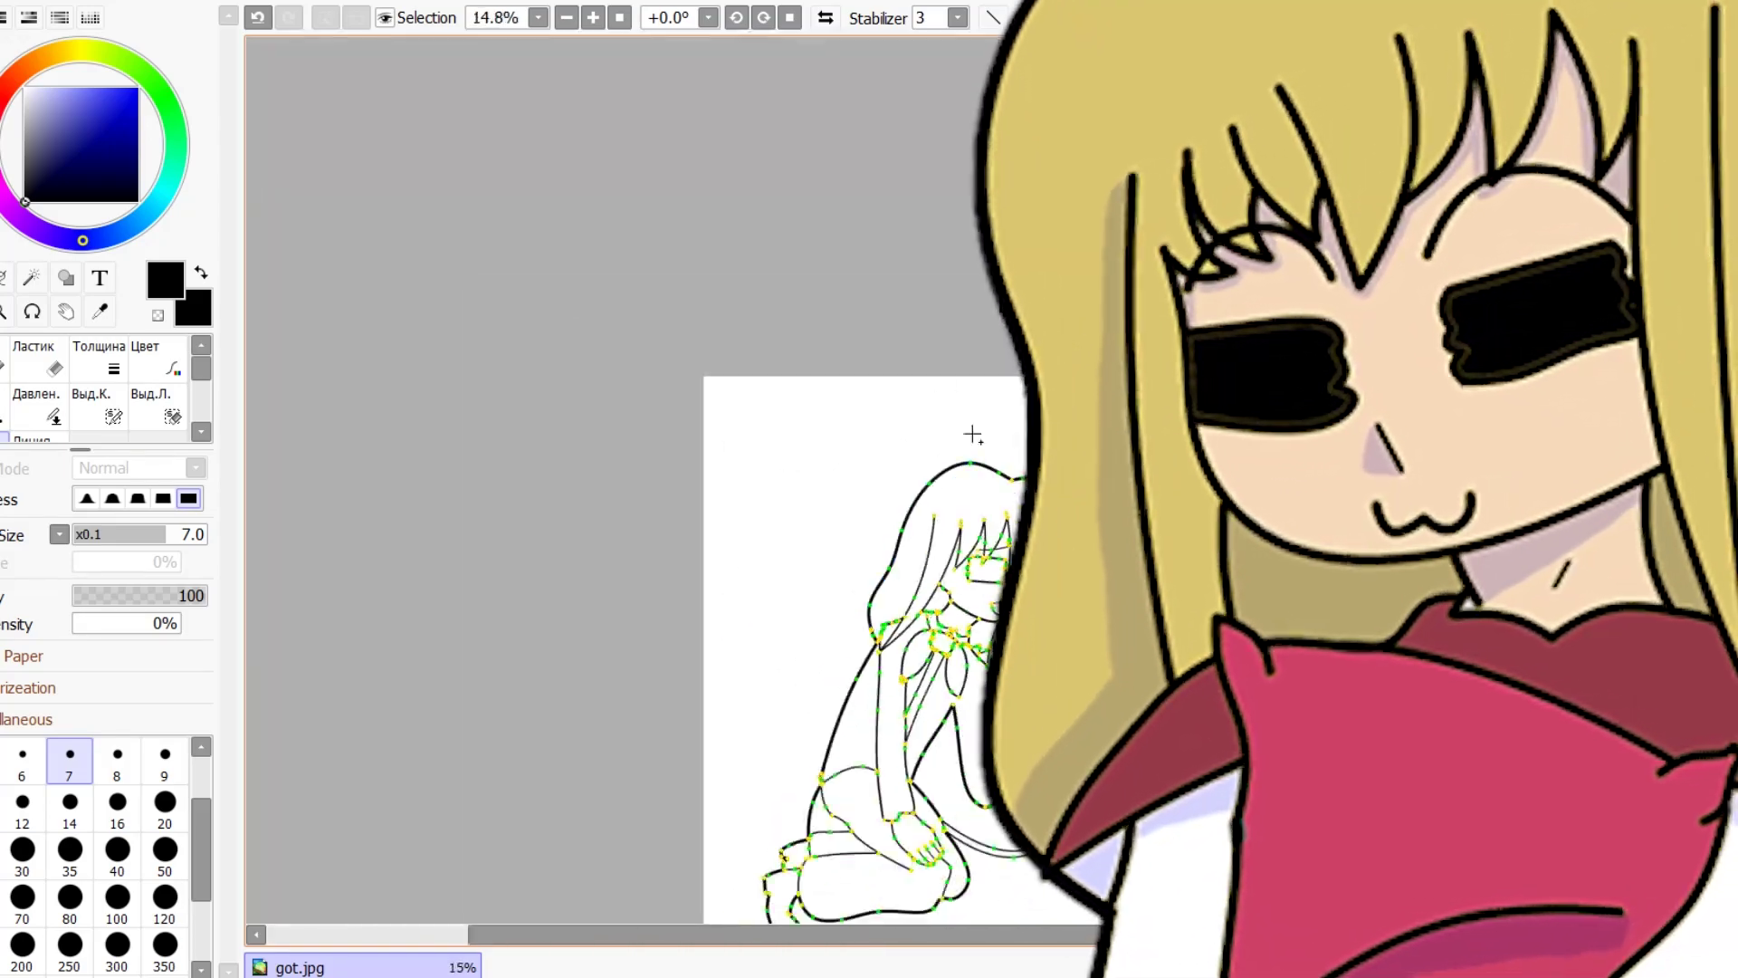
pyautogui.click(825, 18)
pyautogui.click(825, 19)
pyautogui.click(825, 18)
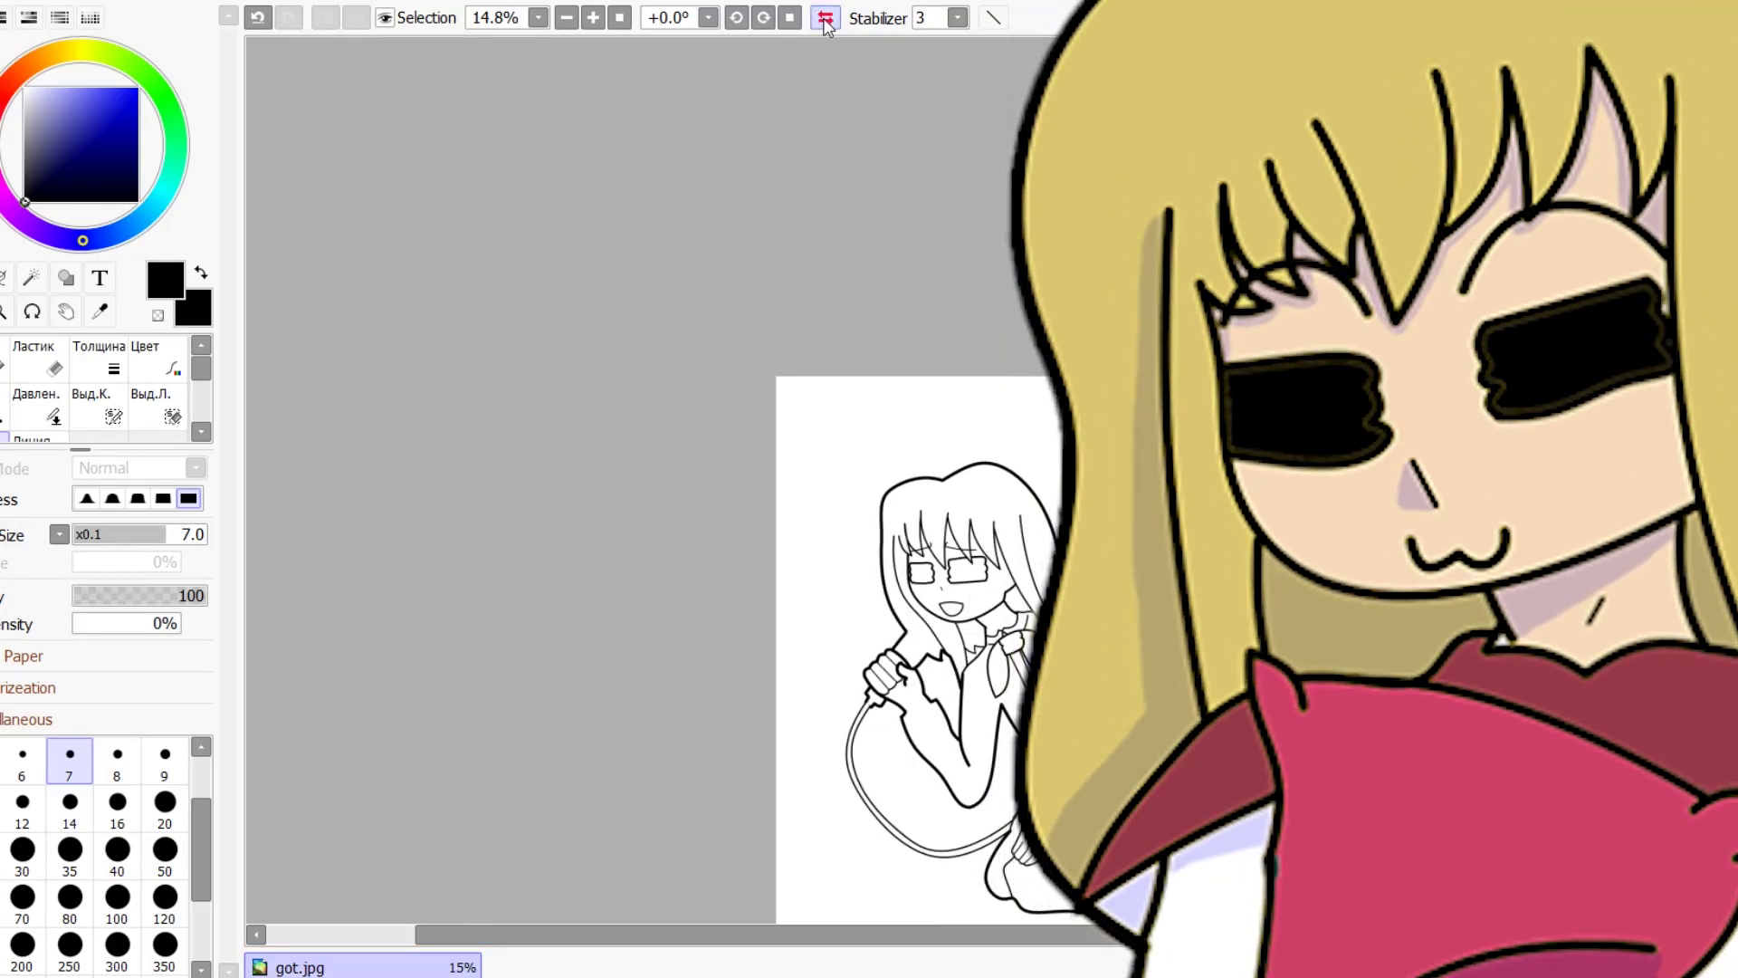
pyautogui.click(825, 20)
pyautogui.scroll(2, 1175, 567)
pyautogui.scroll(15, 525, 858)
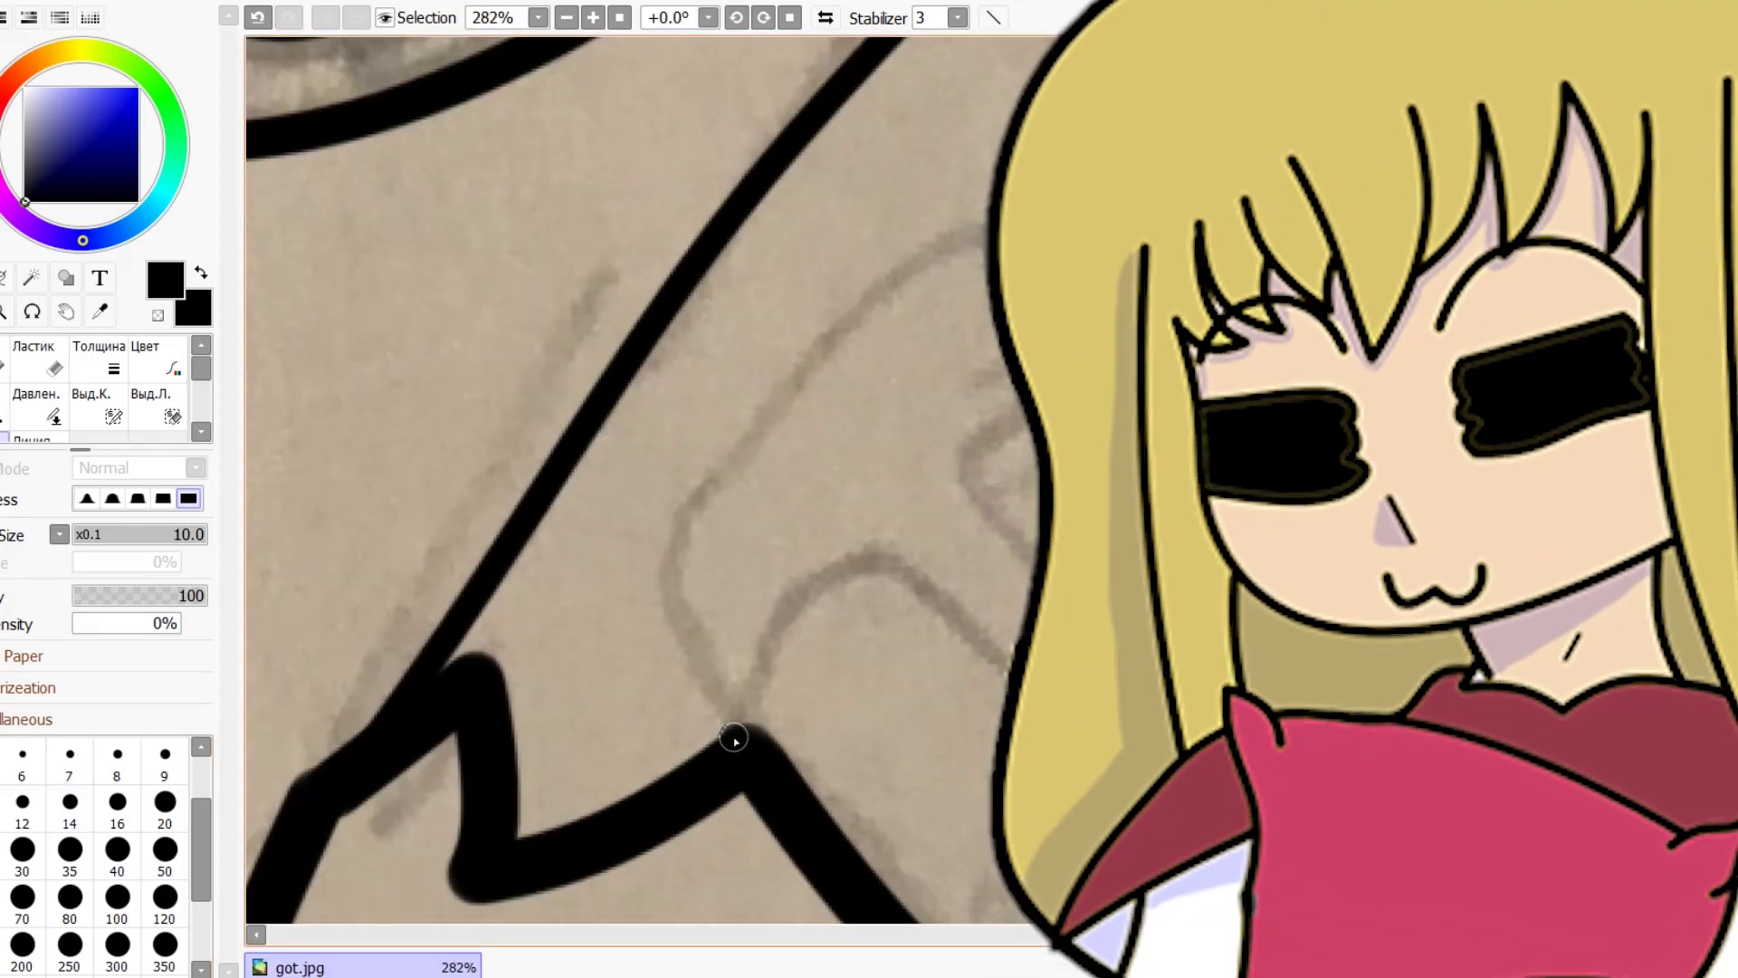
# Trace a long curve over the sketch, then draw another thin stroke at pen size 7.
pyautogui.moveTo(667, 632)
pyautogui.mouseDown()
pyautogui.moveTo(664, 533)
pyautogui.moveTo(754, 415)
pyautogui.moveTo(884, 314)
pyautogui.moveTo(910, 244)
pyautogui.mouseUp()
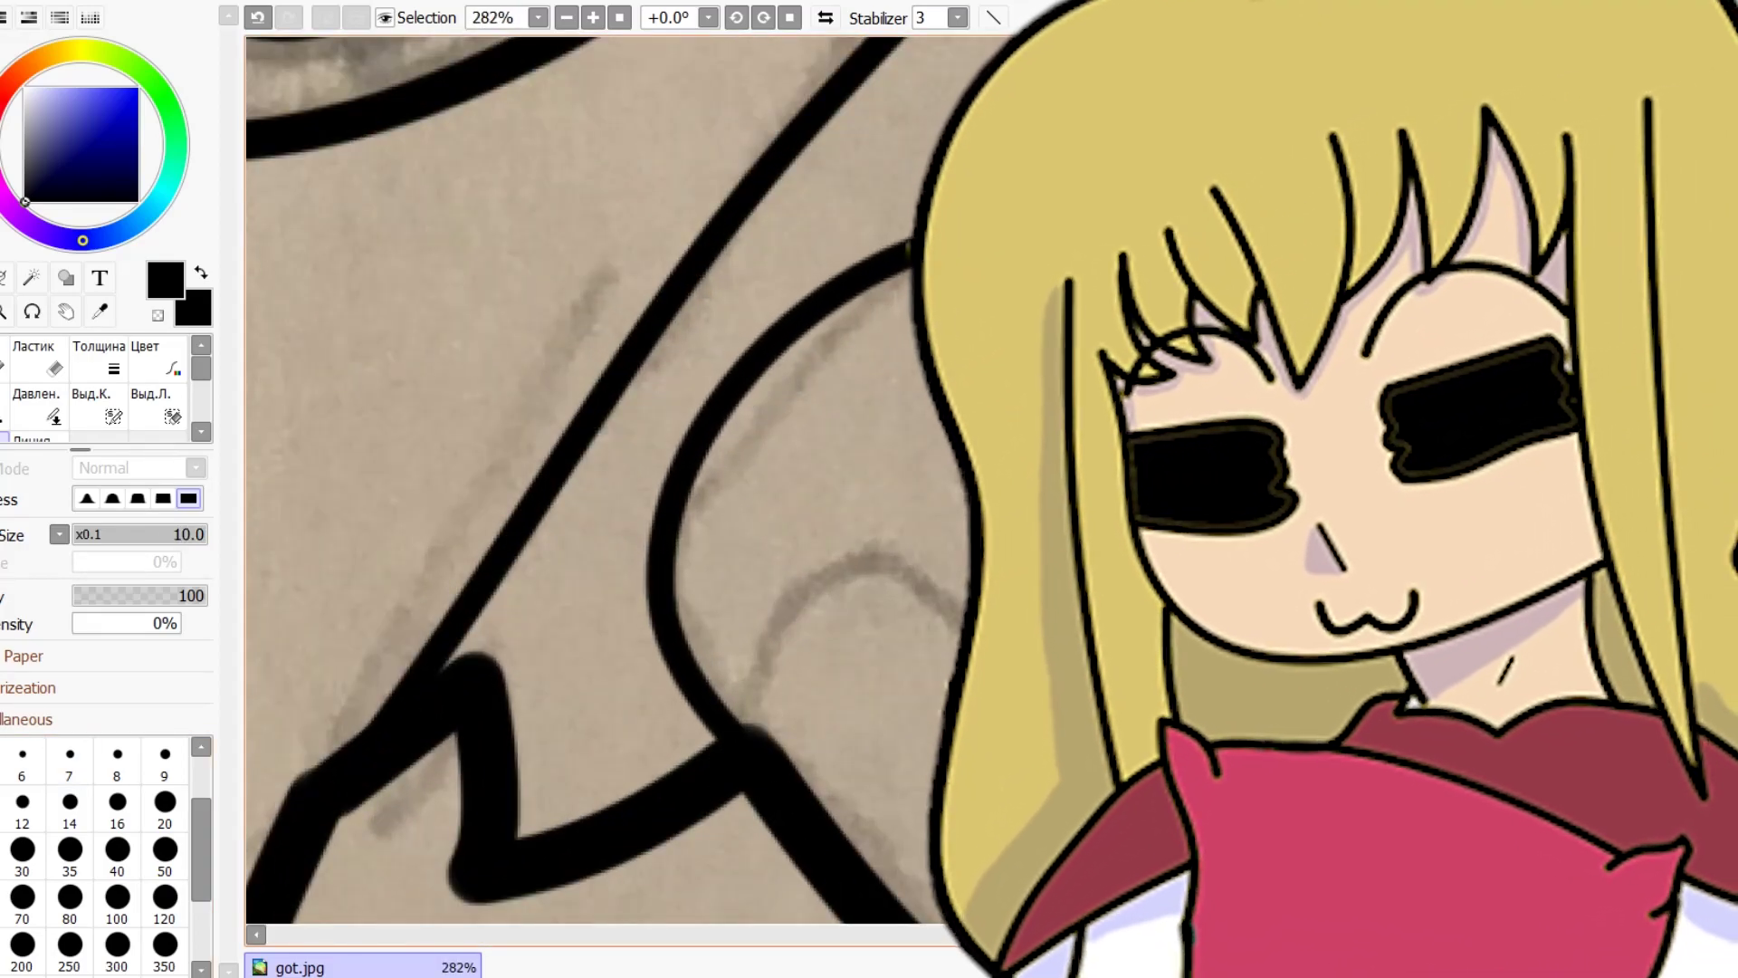
pyautogui.scroll(-3, 1047, 517)
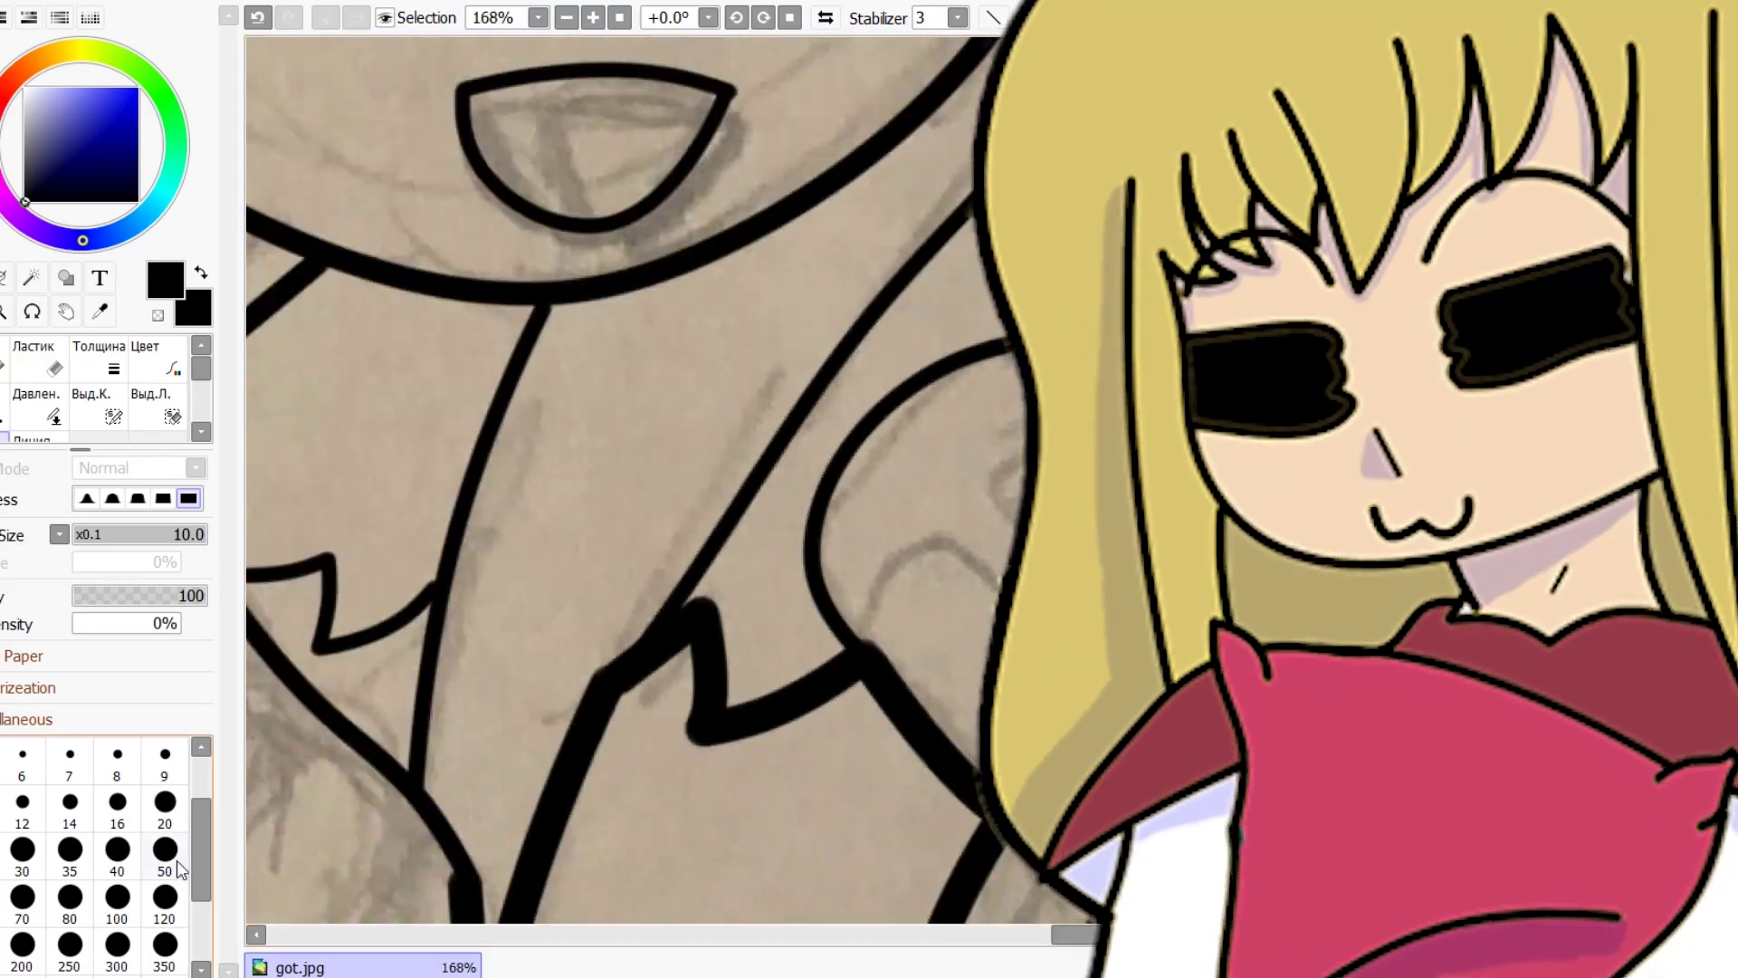
pyautogui.click(70, 760)
pyautogui.scroll(2, 905, 679)
pyautogui.moveTo(731, 626)
pyautogui.mouseDown()
pyautogui.moveTo(801, 515)
pyautogui.moveTo(908, 442)
pyautogui.mouseUp()
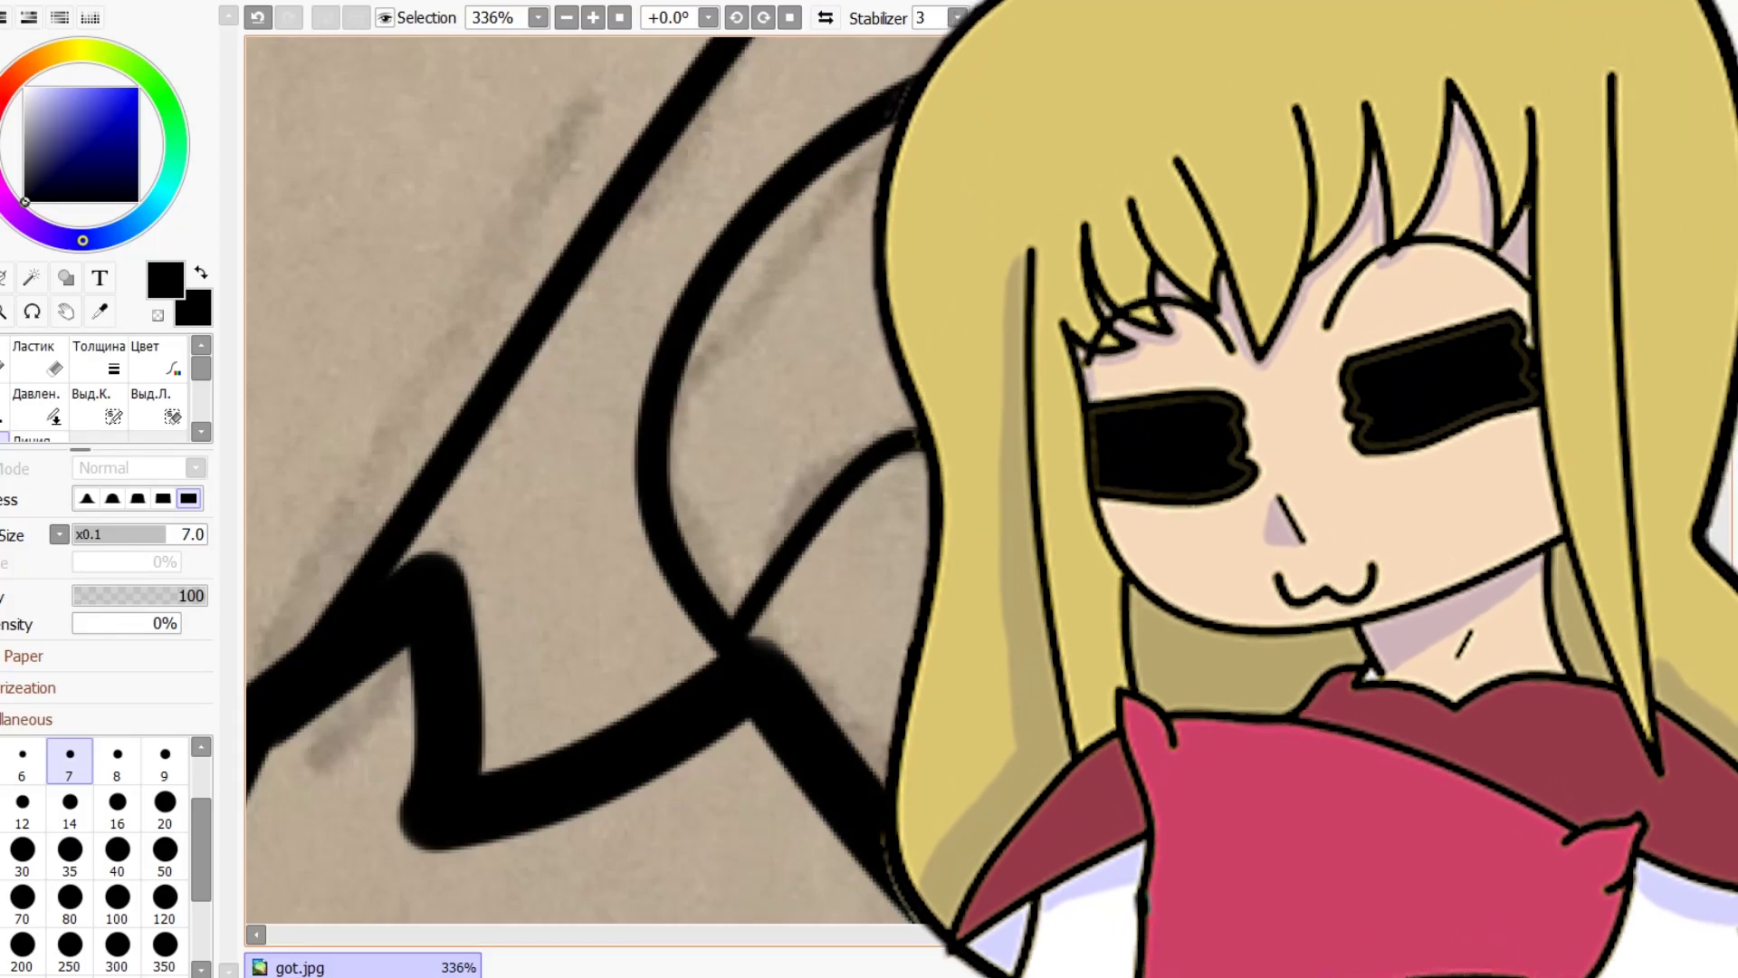
# Show the lines' control points, then hide them again.
pyautogui.scroll(7, 625, 480)
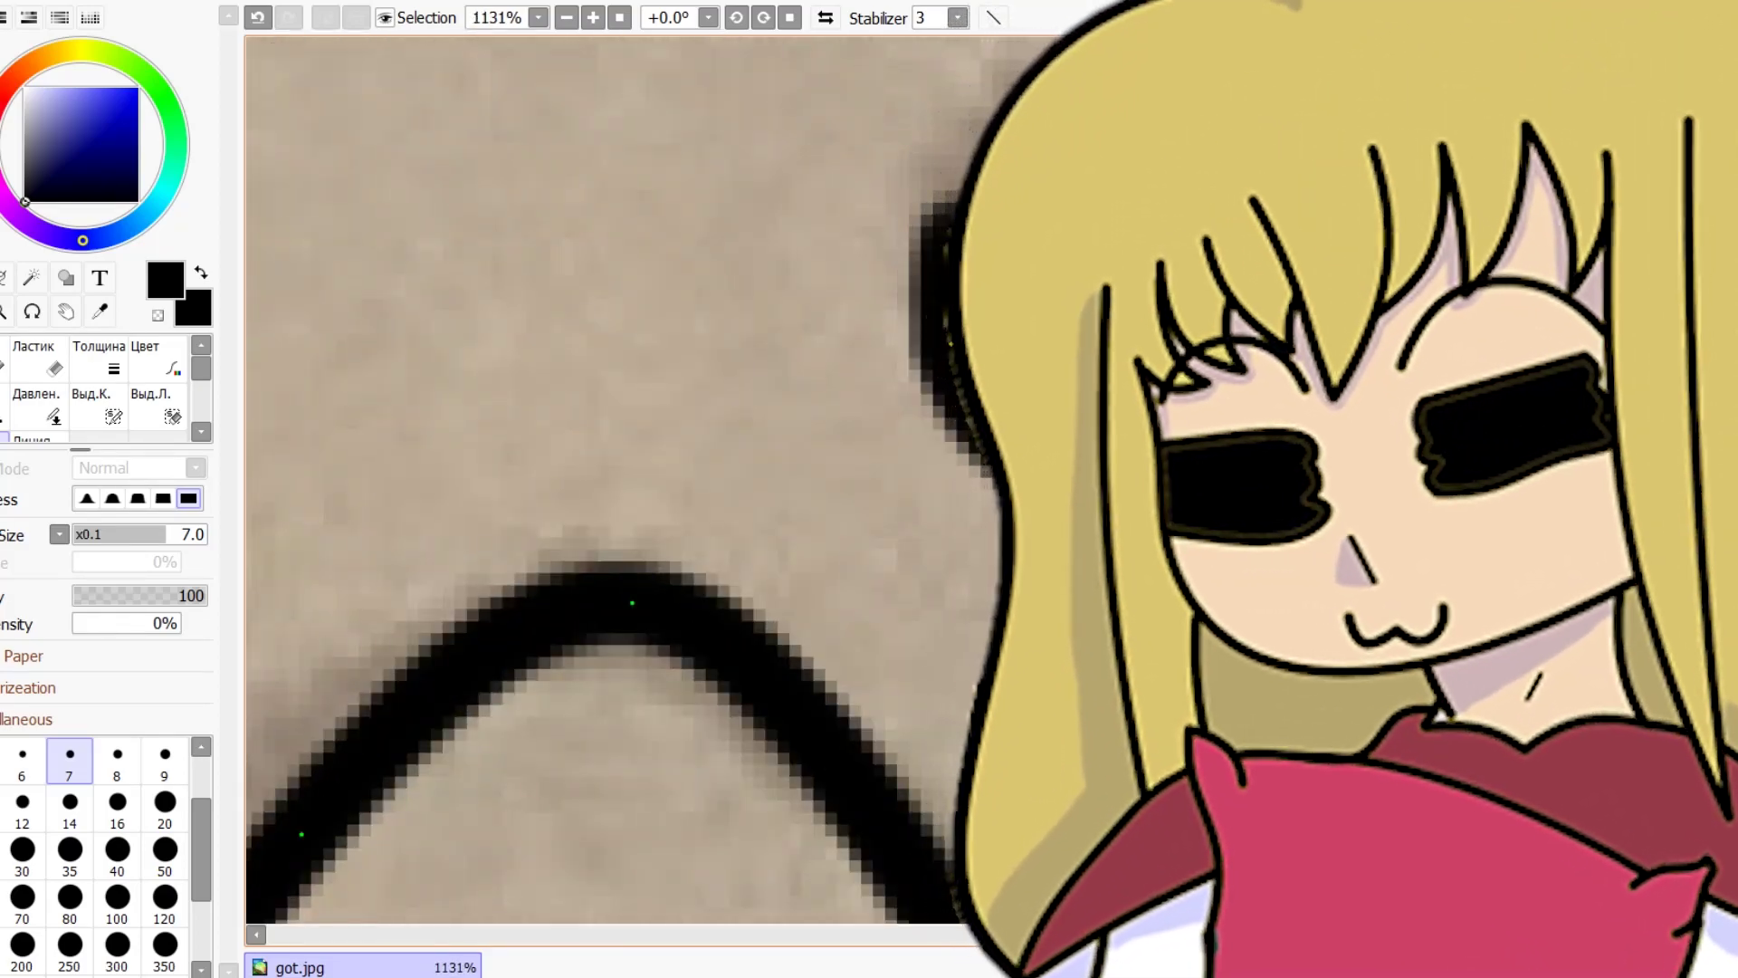
pyautogui.scroll(-3, 625, 479)
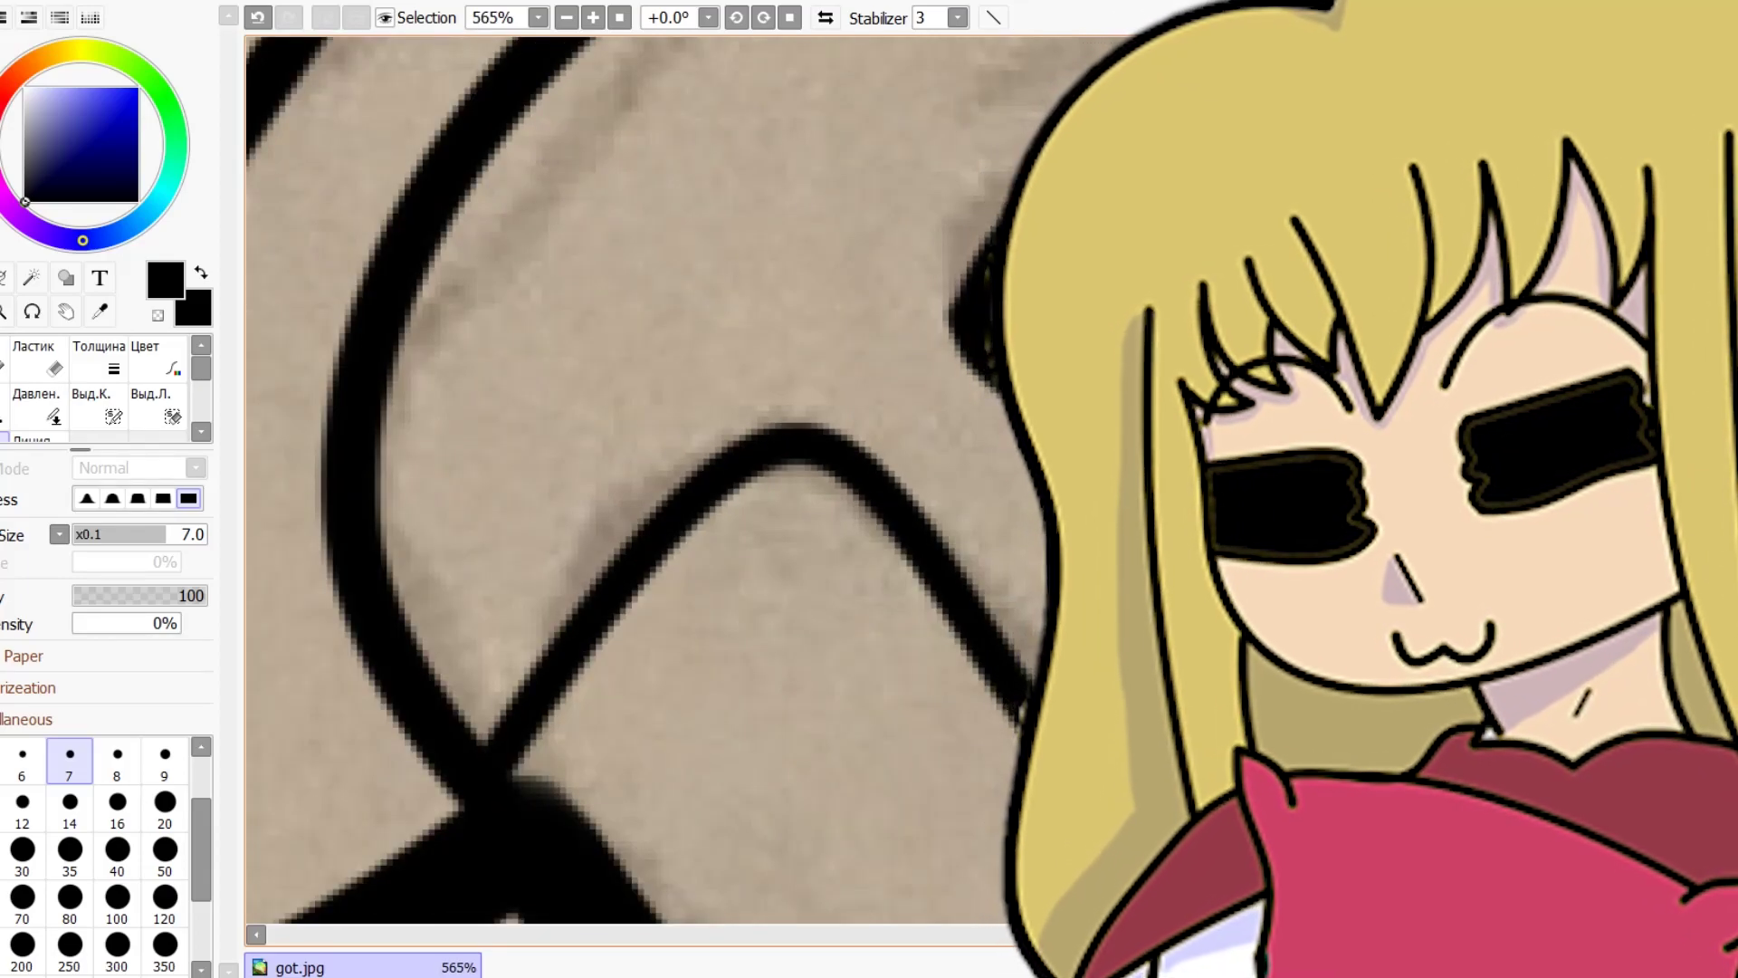
pyautogui.scroll(-15, 624, 479)
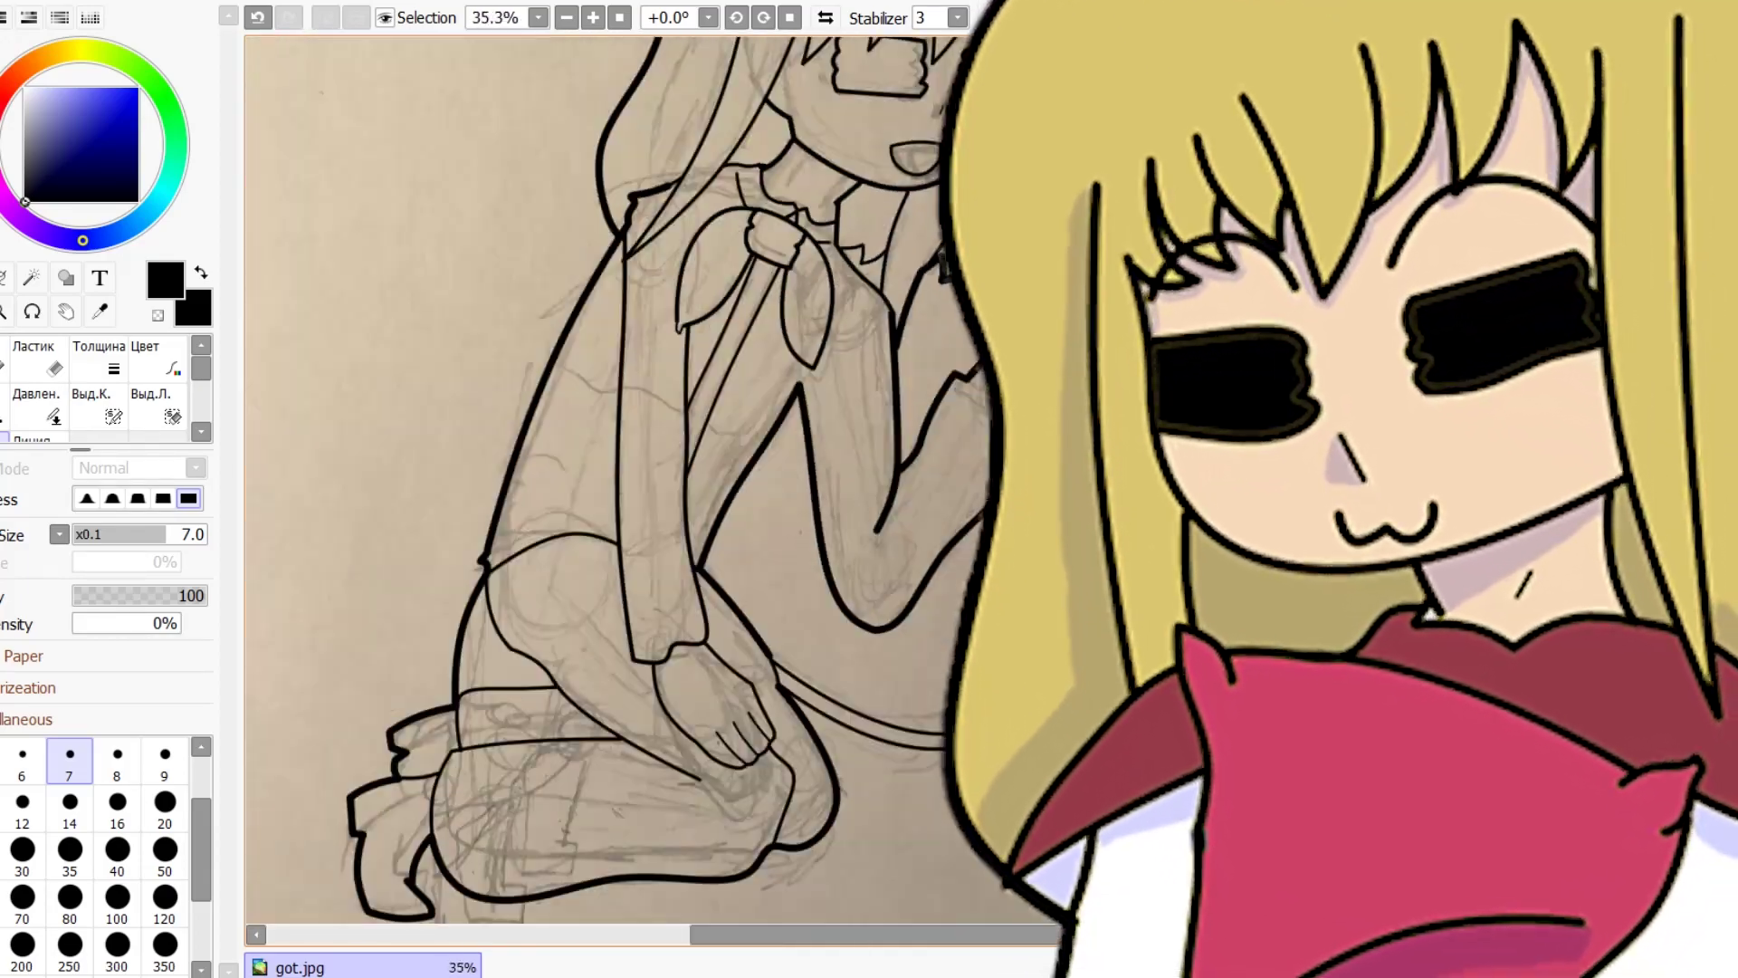
pyautogui.scroll(10, 625, 480)
pyautogui.scroll(2, 923, 172)
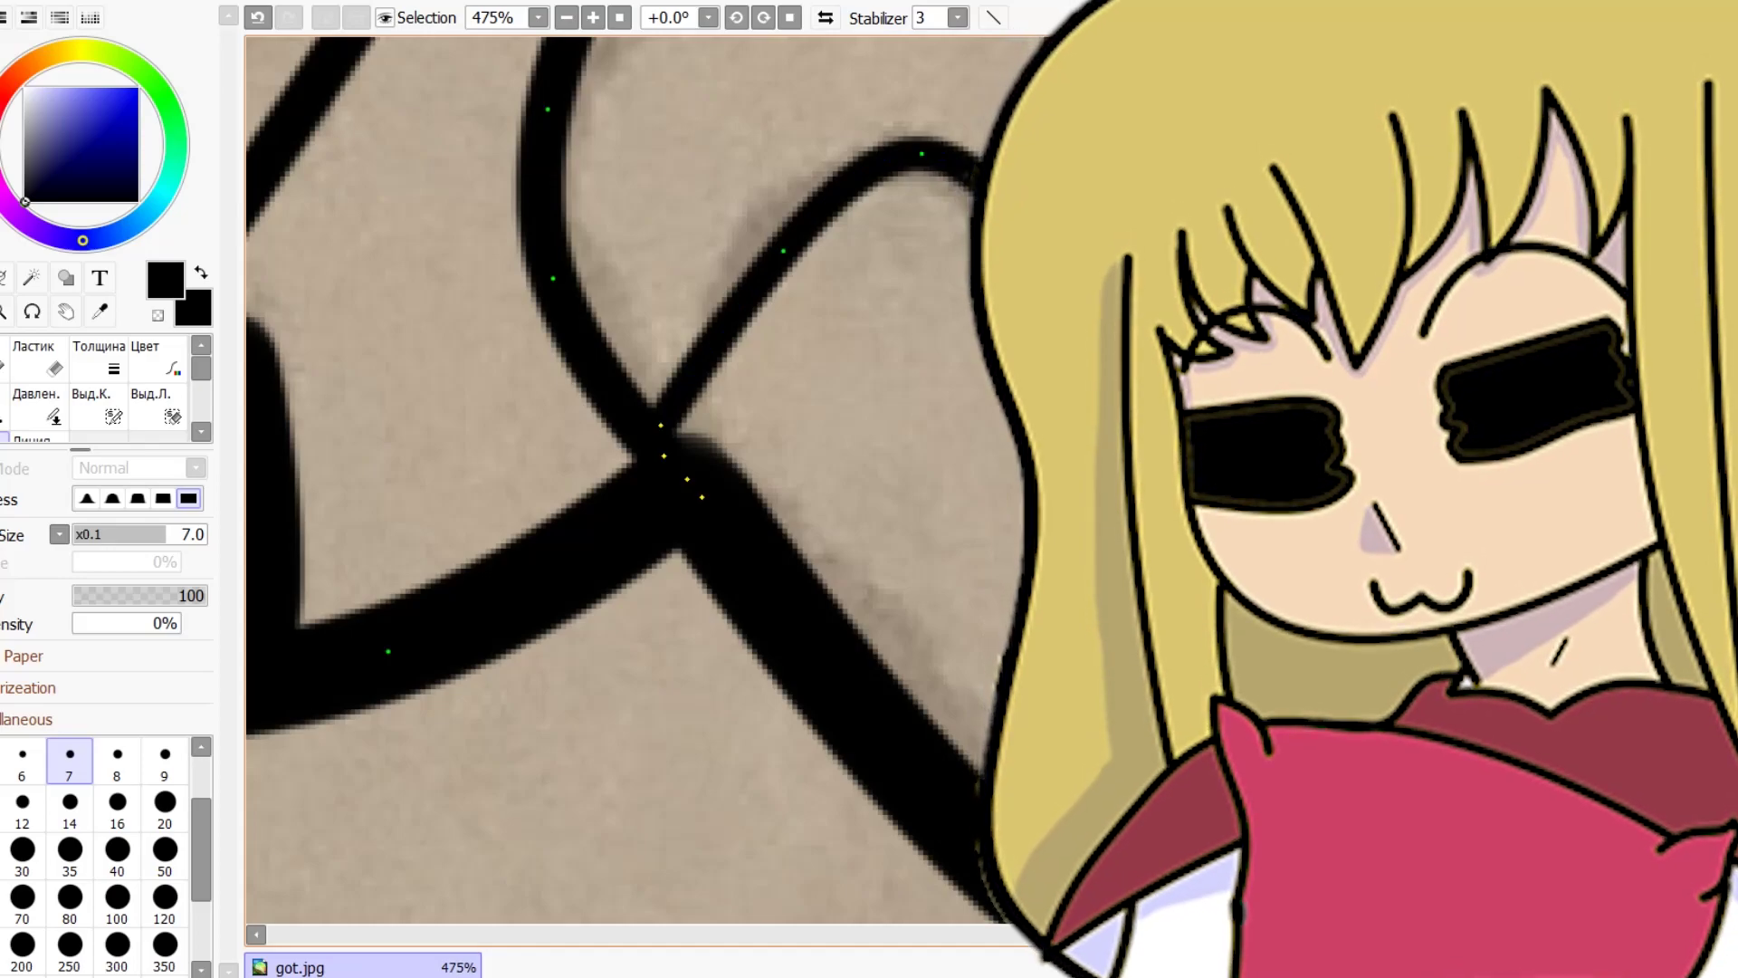
pyautogui.scroll(-7, 923, 172)
pyautogui.scroll(2, 923, 172)
pyautogui.scroll(-4, 1050, 325)
pyautogui.scroll(3, 988, 356)
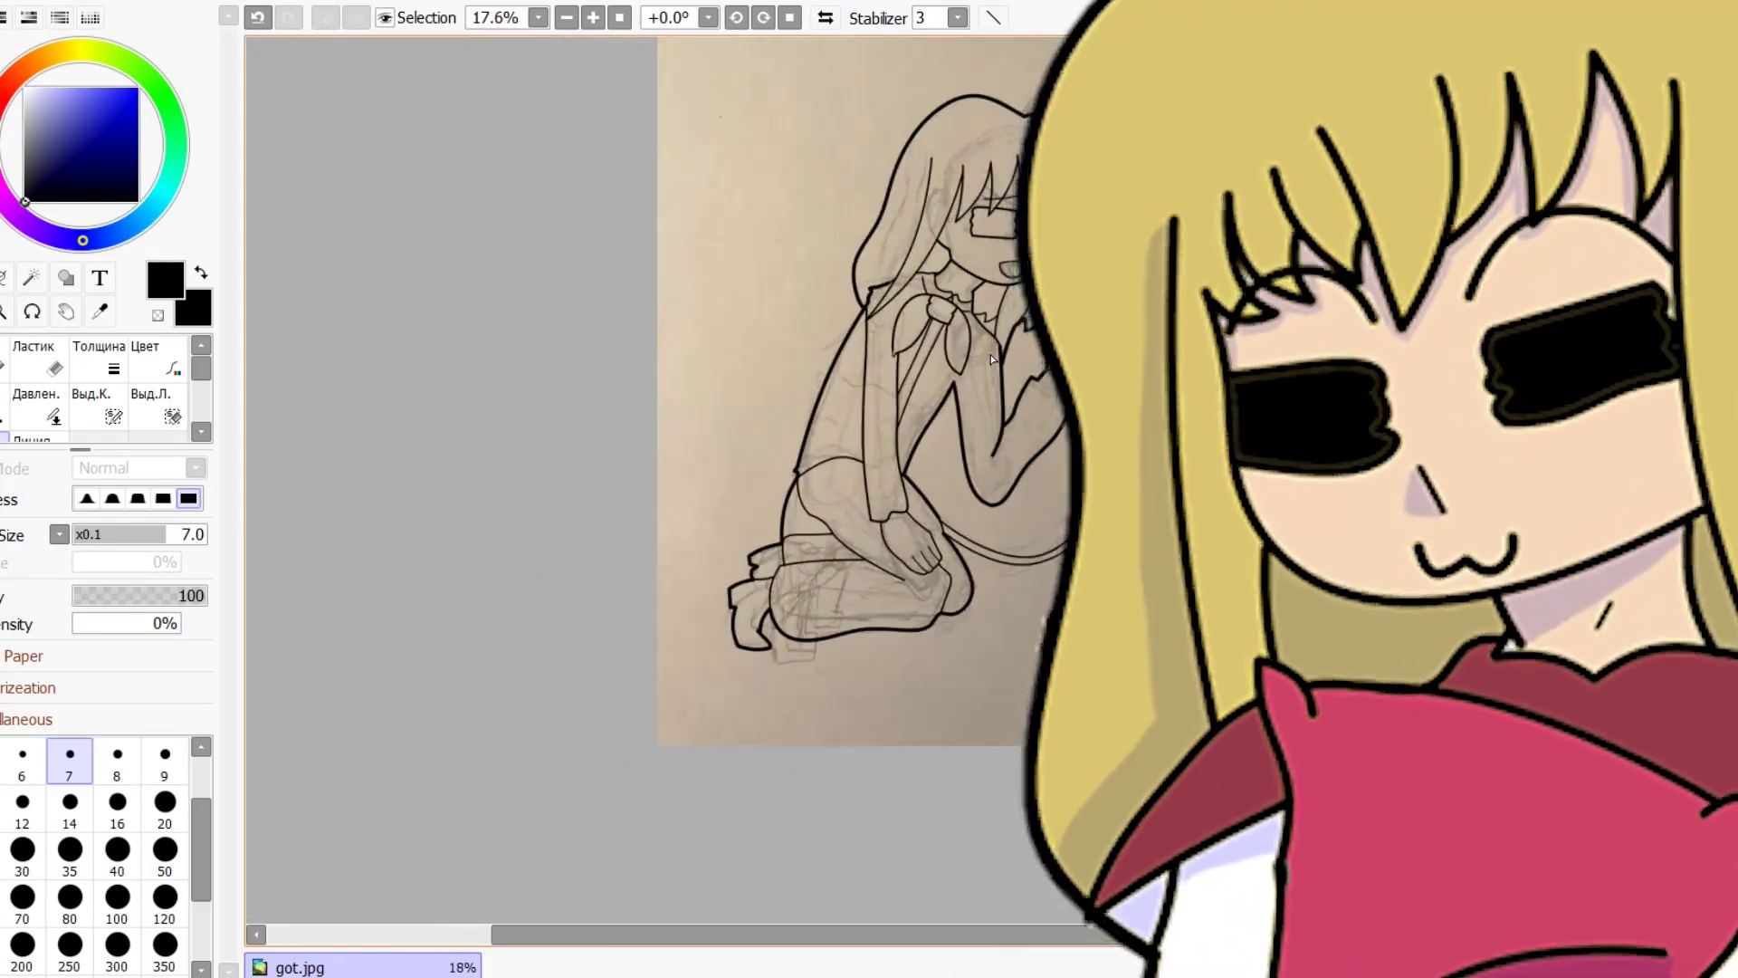
pyautogui.scroll(-3, 988, 355)
pyautogui.scroll(3, 985, 173)
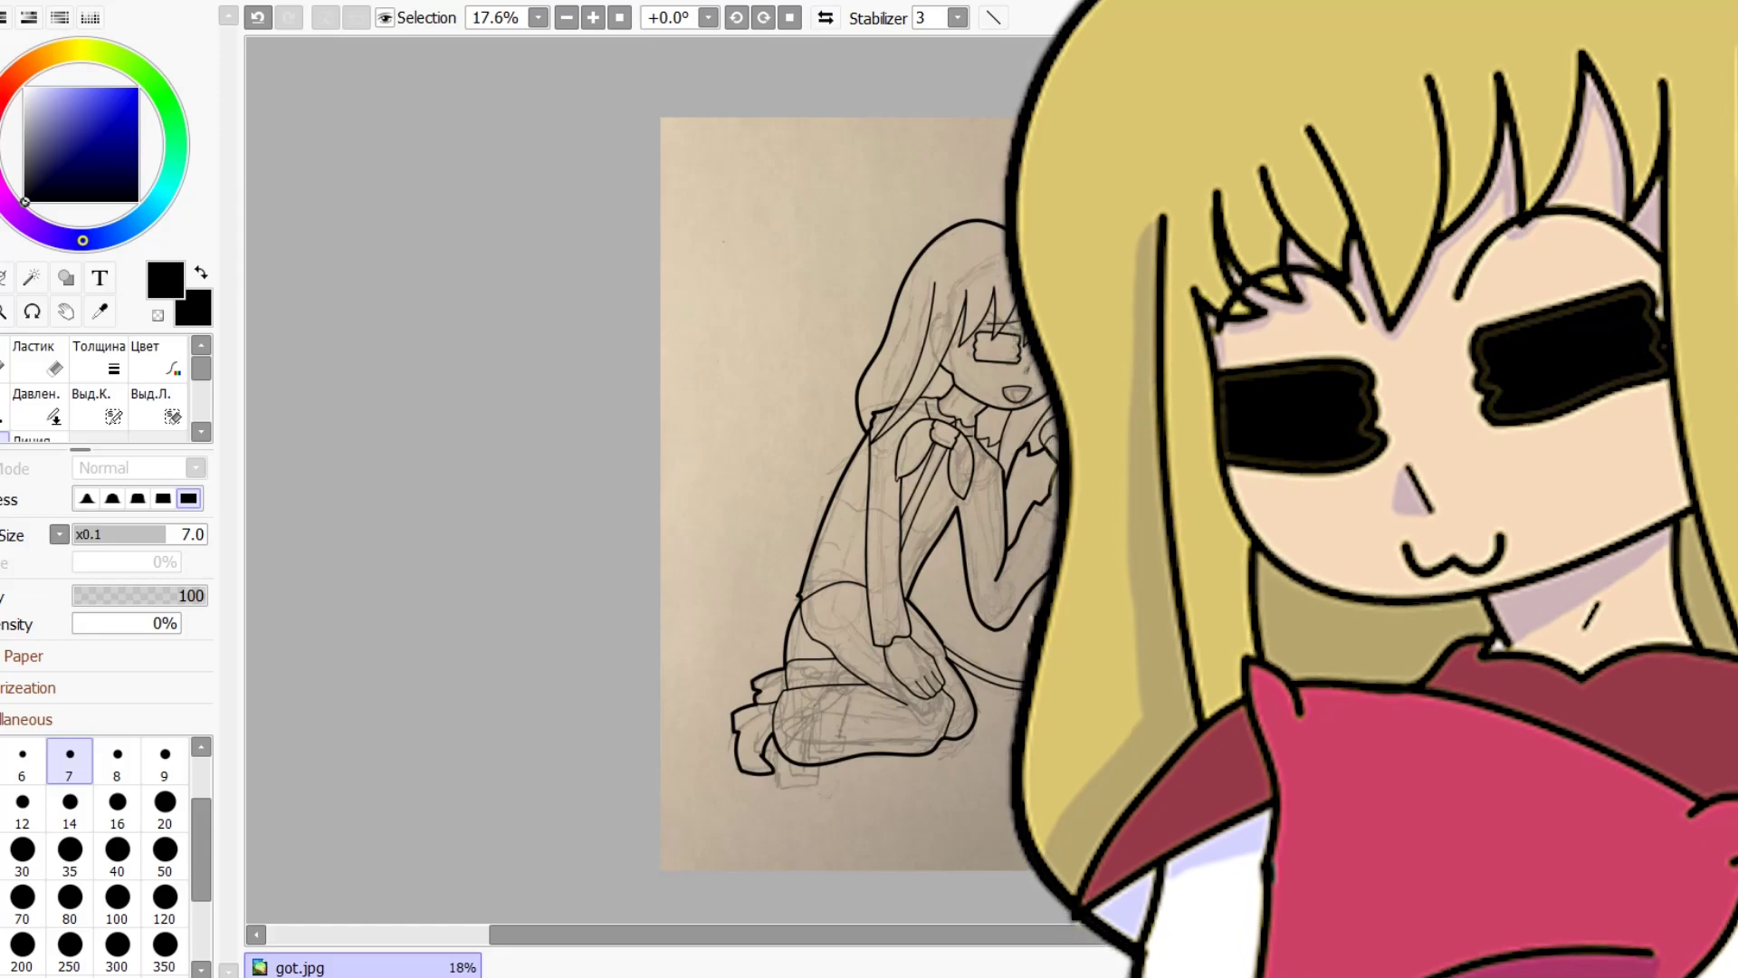
pyautogui.scroll(4, 522, 670)
pyautogui.scroll(3, 665, 479)
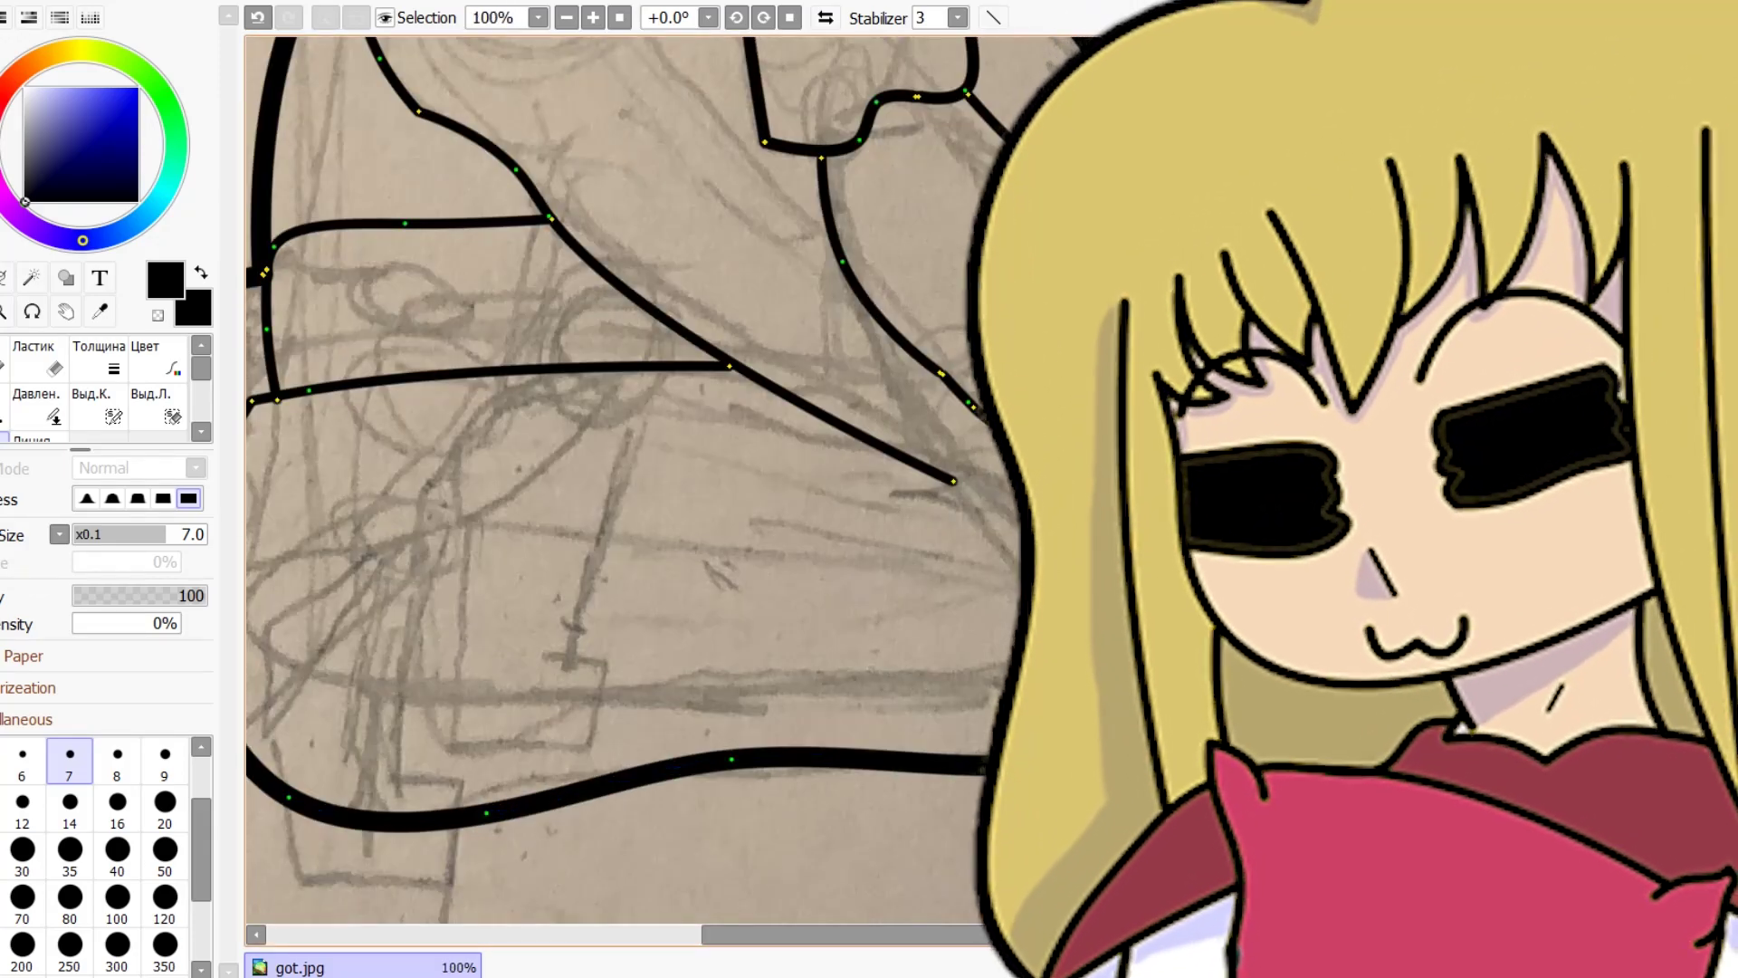
pyautogui.press('ctrl')
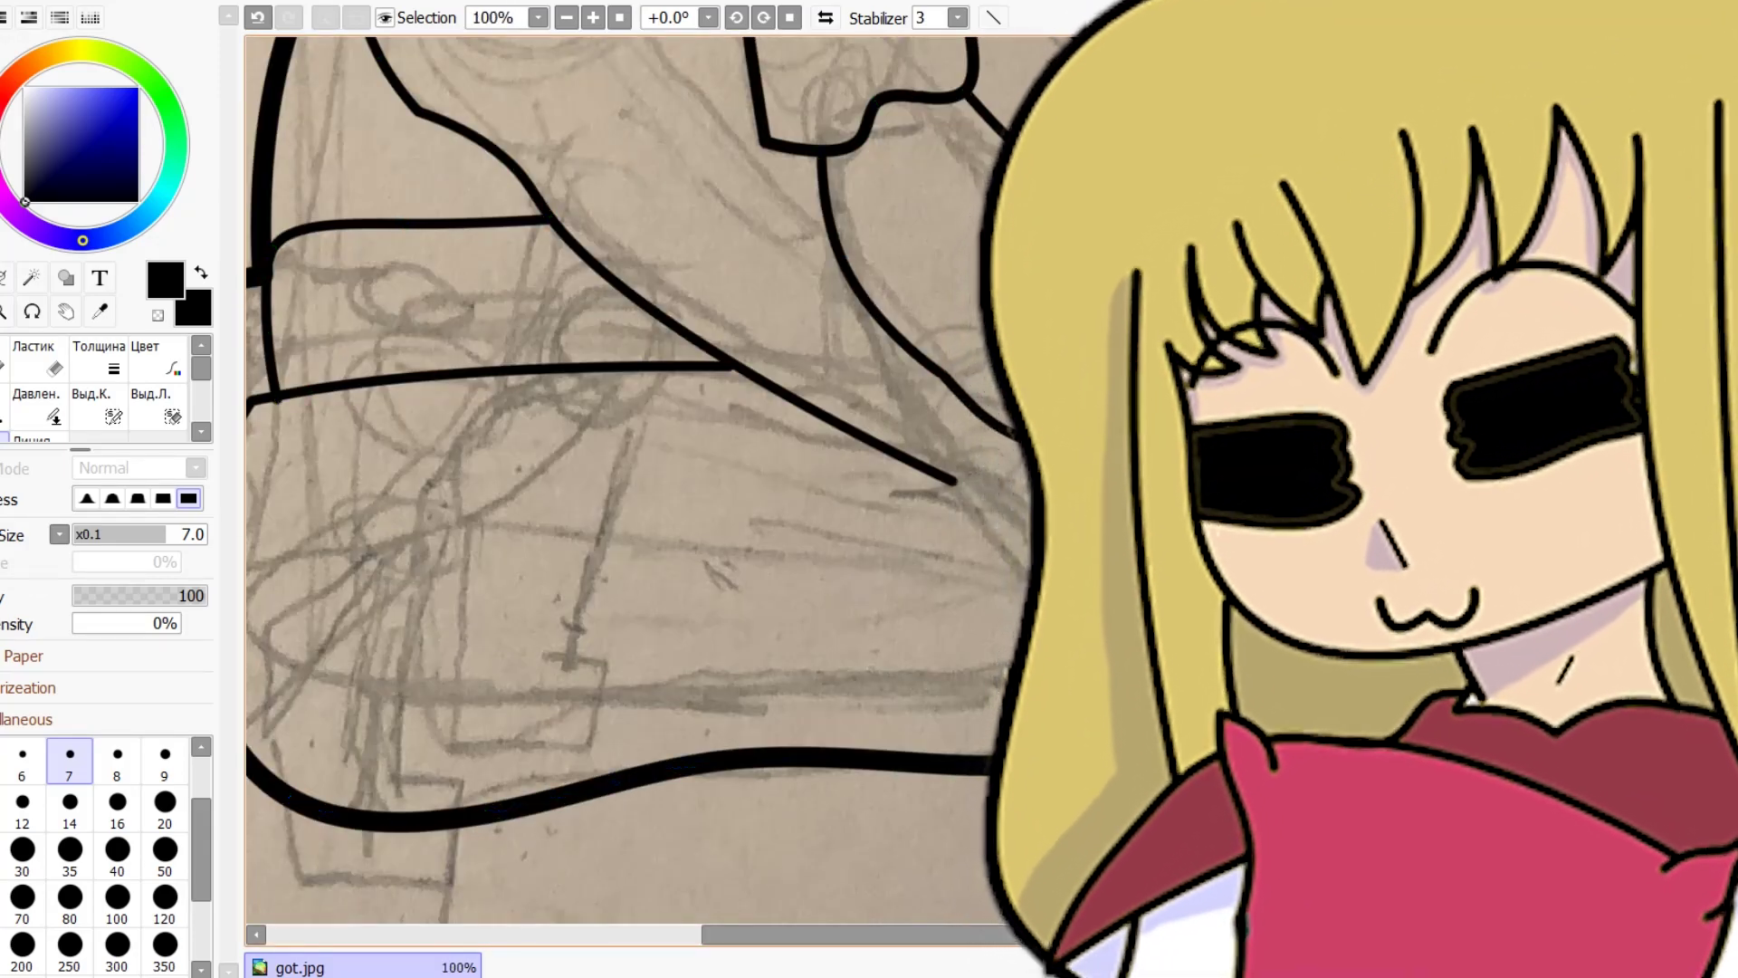
pyautogui.press('ctrl')
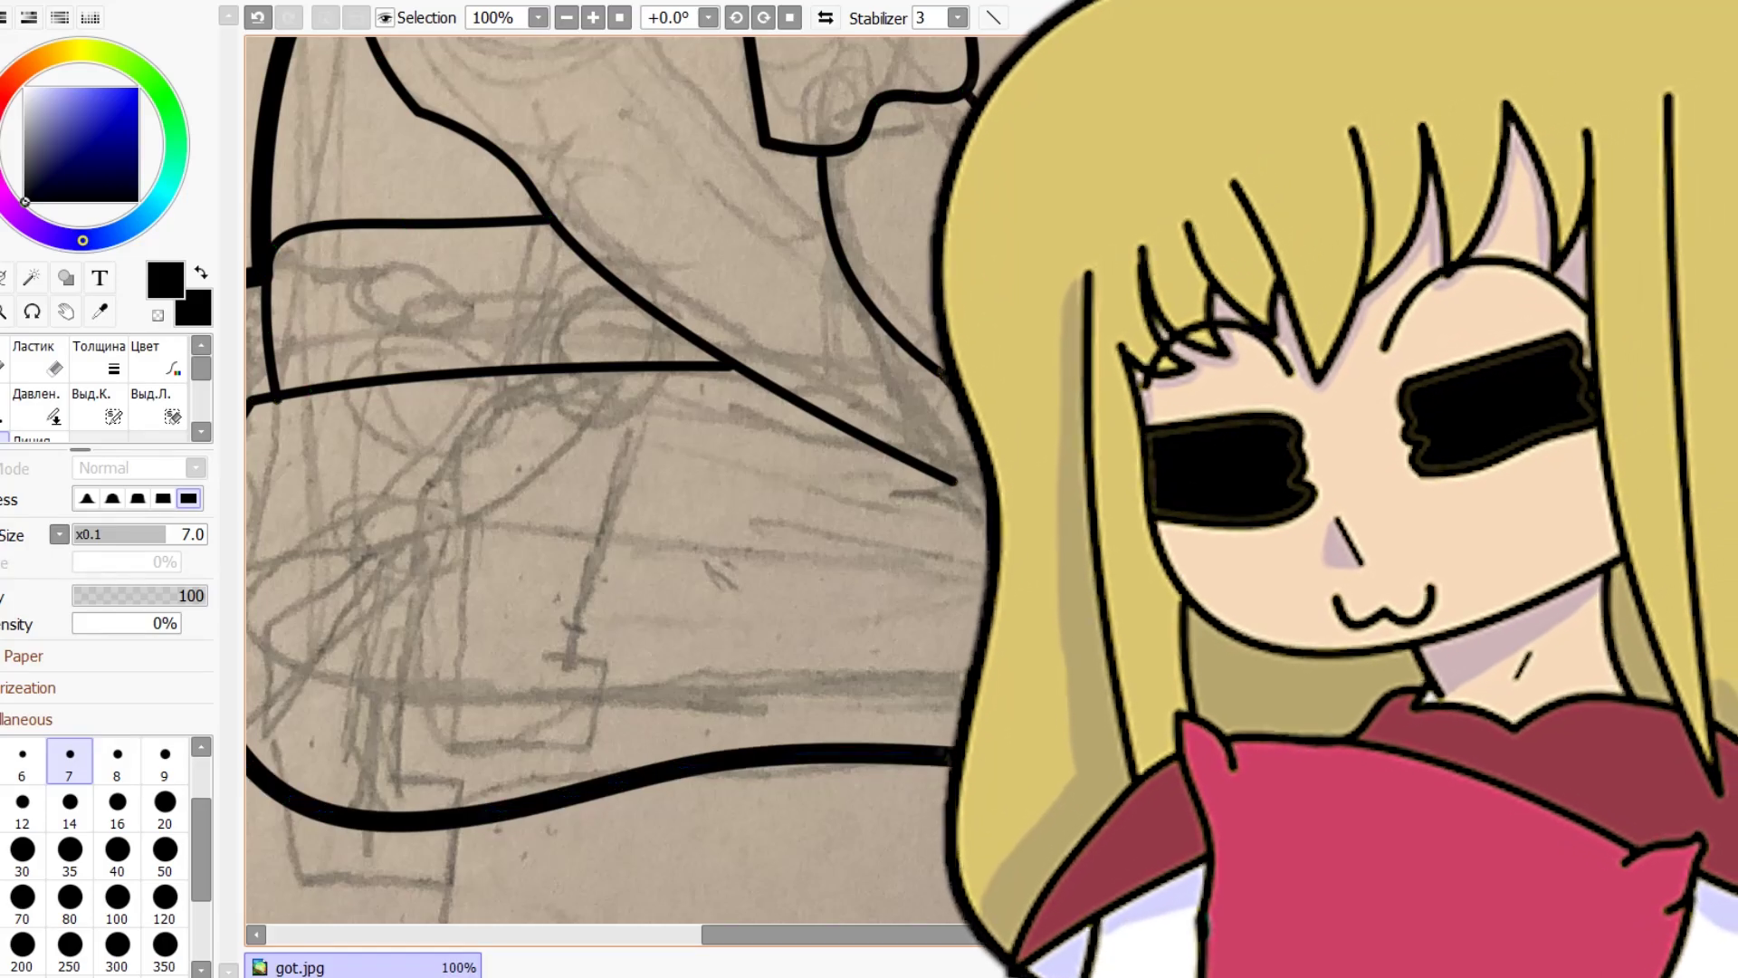